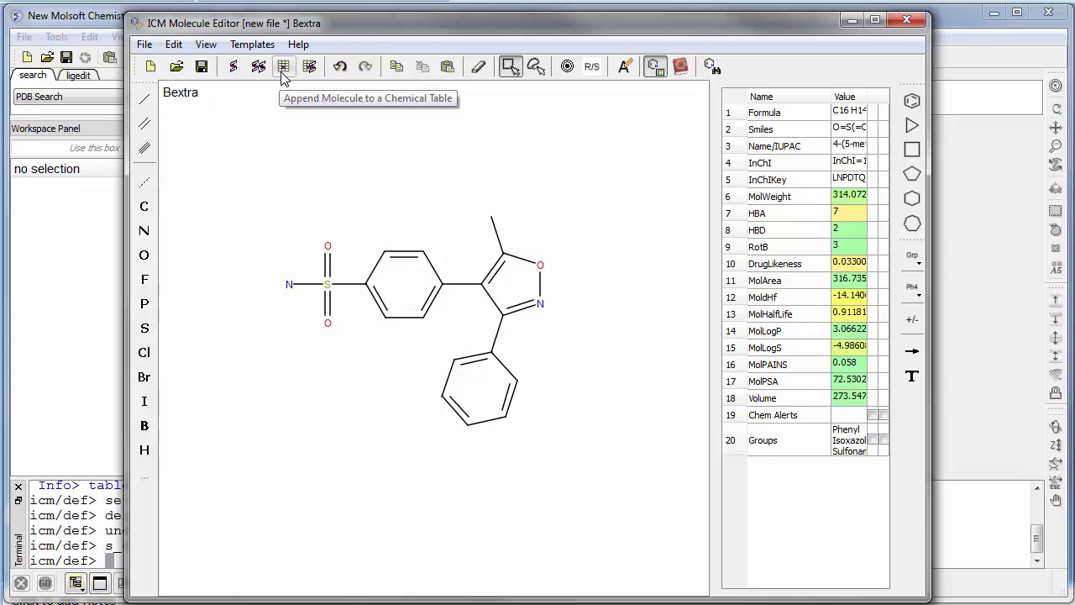
Append the Bextra molecule to the COX2_Inhibitors chemical table, close the editor and widen the table's Molecule Name column.
left_click(283, 71)
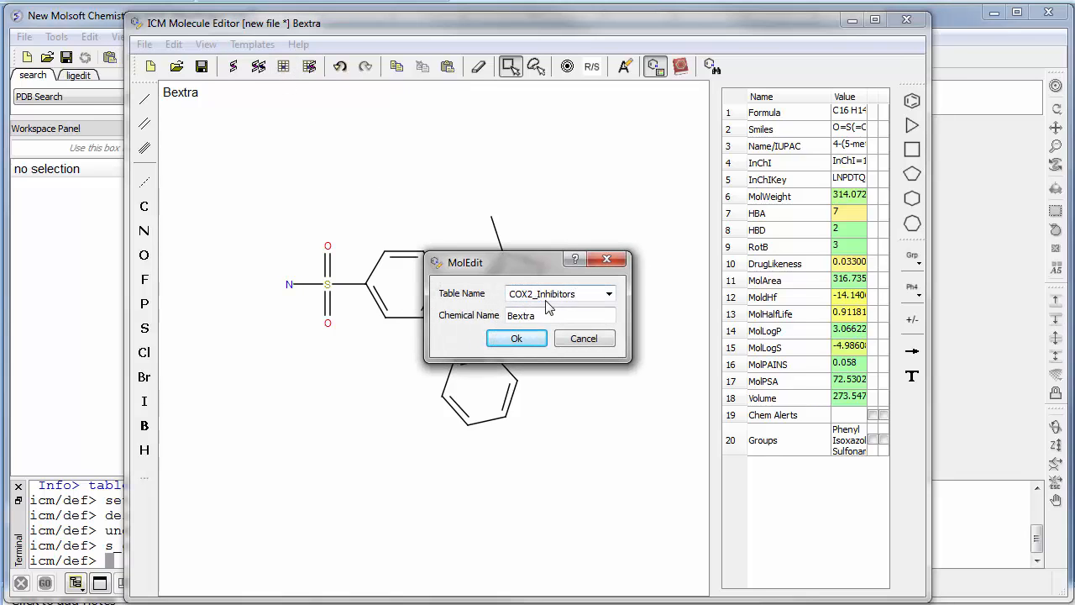
left_click(520, 345)
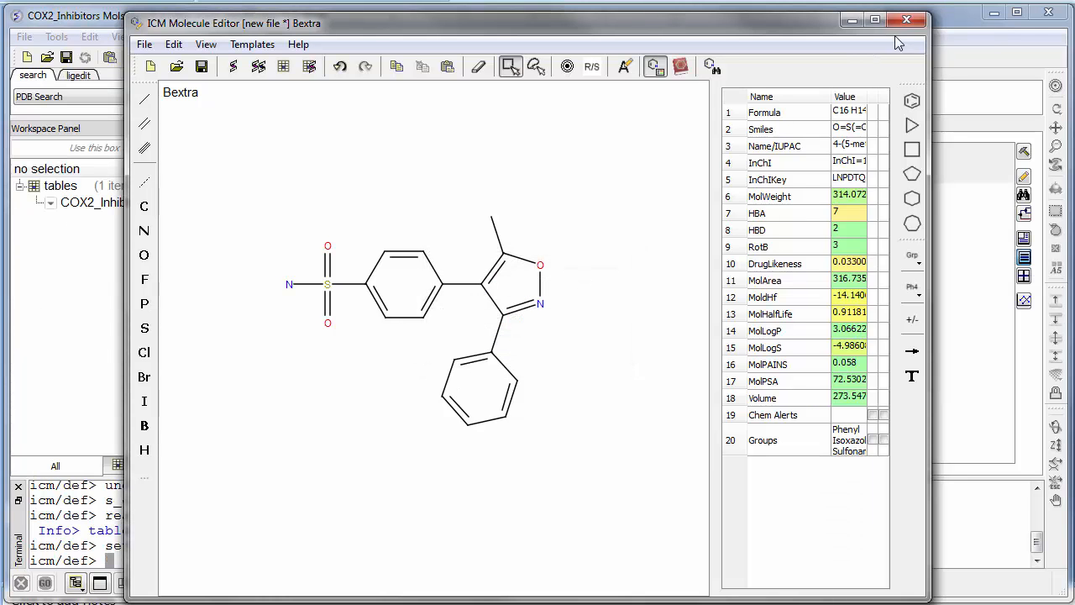
left_click(902, 23)
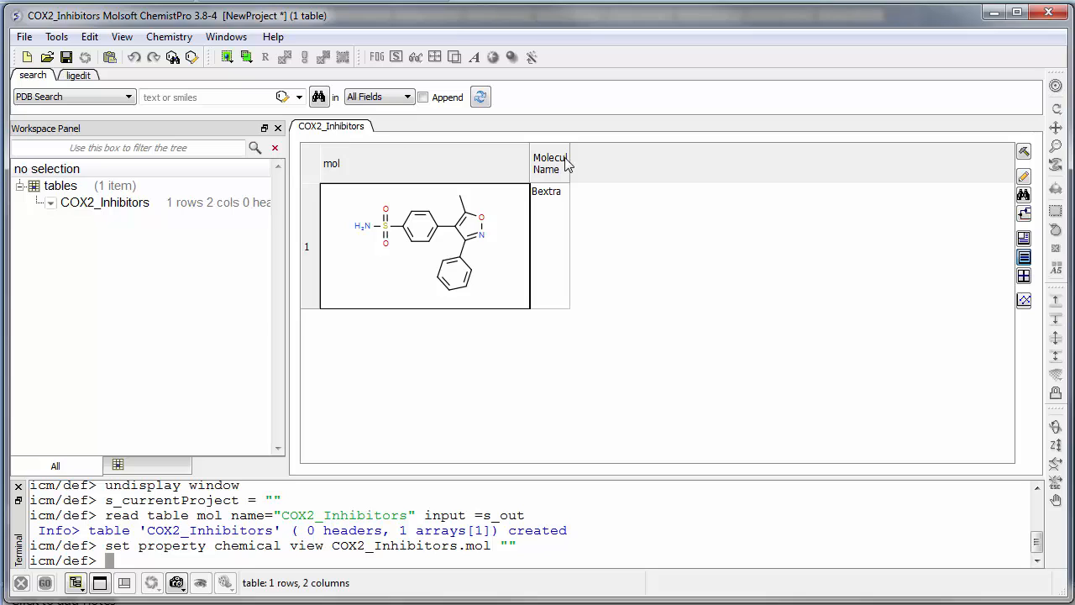
left_click_drag(583, 154, 680, 155)
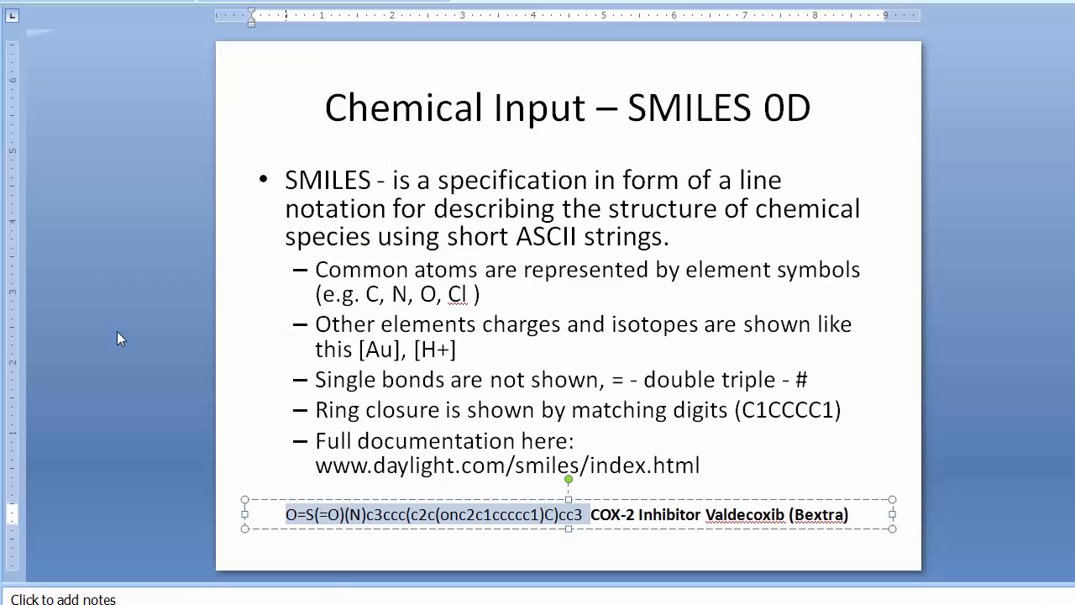
Go to the presentation's InChI slide and copy the full InChI string of the COX-2 inhibitor Etoricoxib.
scroll(390, 294, "down", 1)
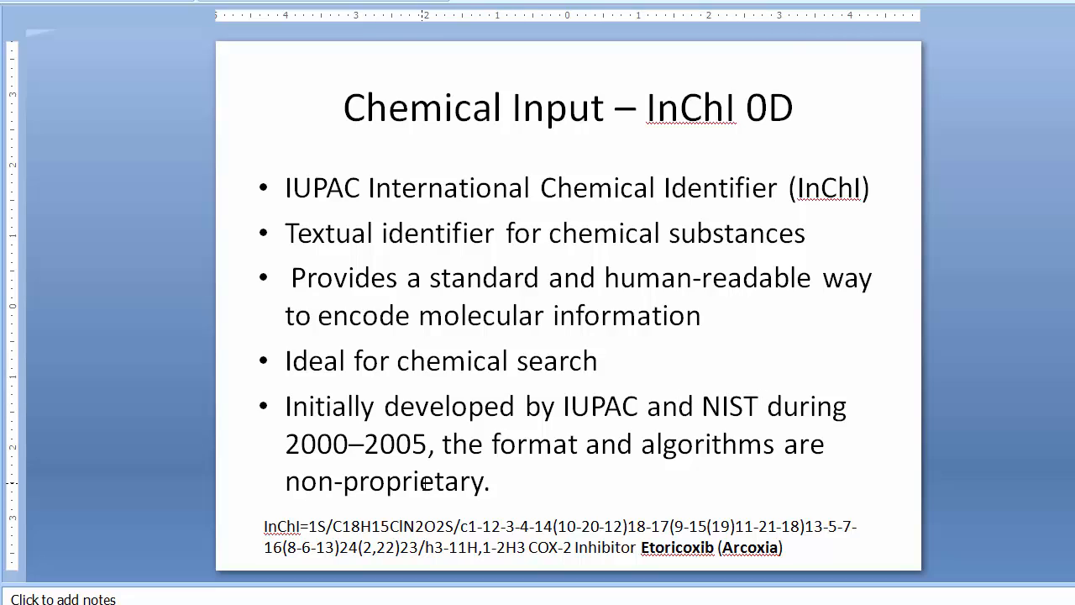
left_click_drag(267, 527, 528, 547)
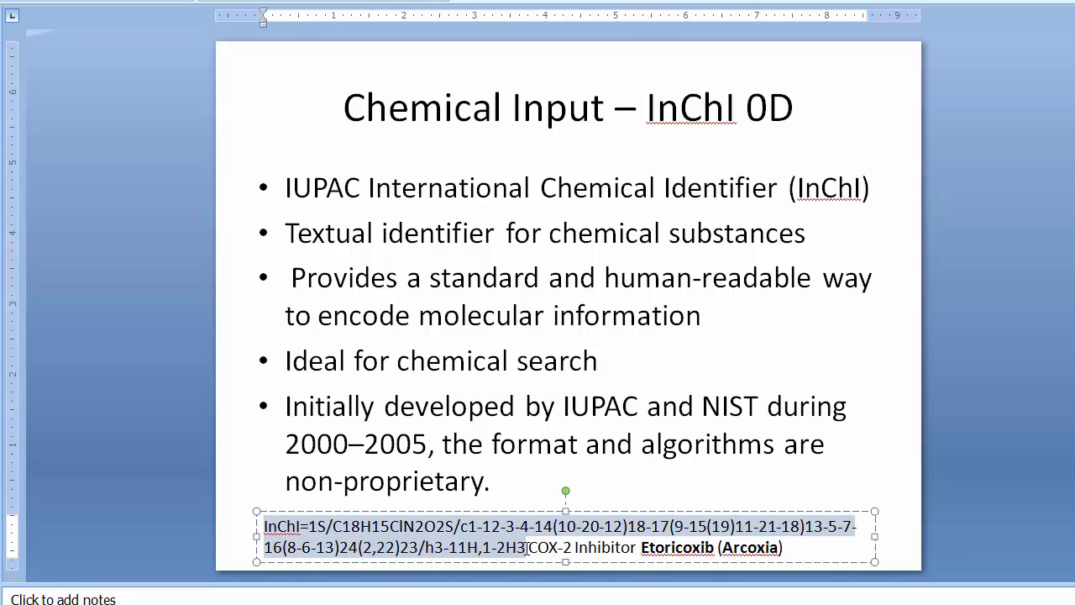
right_click(487, 547)
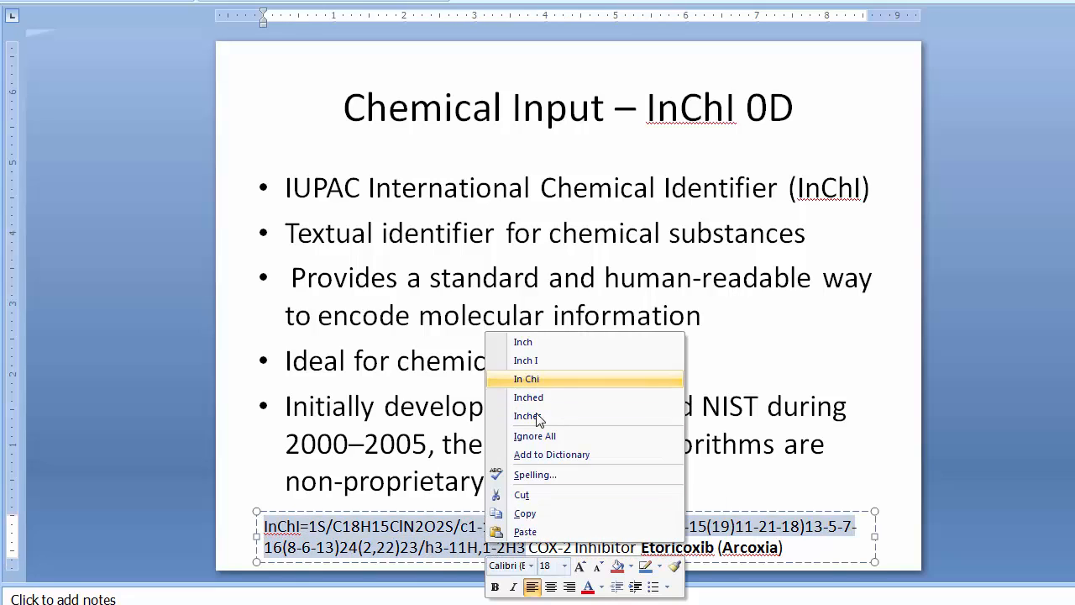
left_click(526, 514)
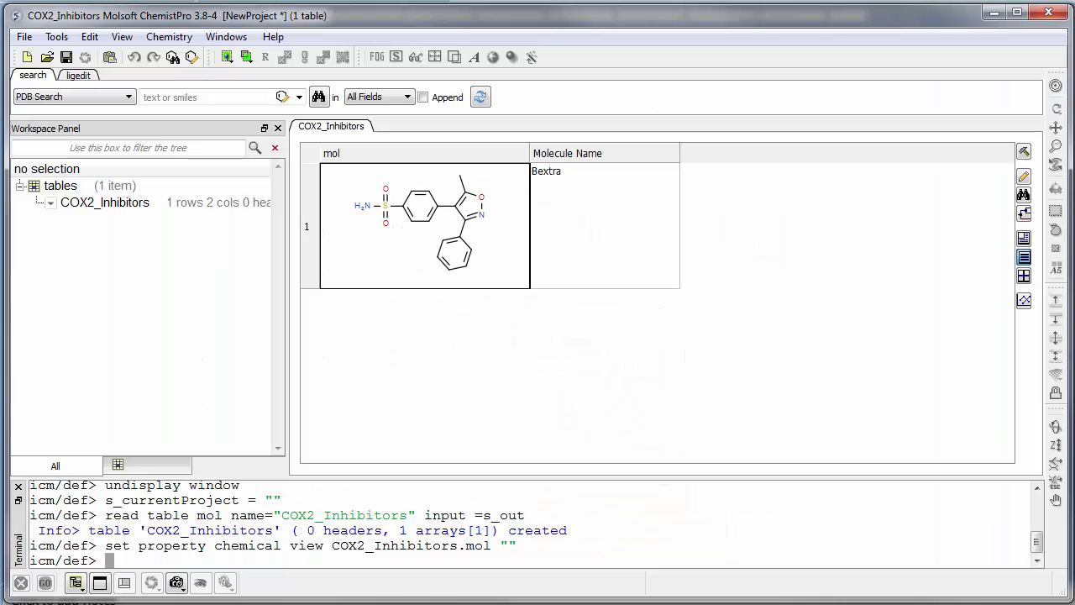
Switch to Molsoft ChemistPro, open the Molecule Editor and delete the entire Bextra structure from its canvas.
key("alt+Tab")
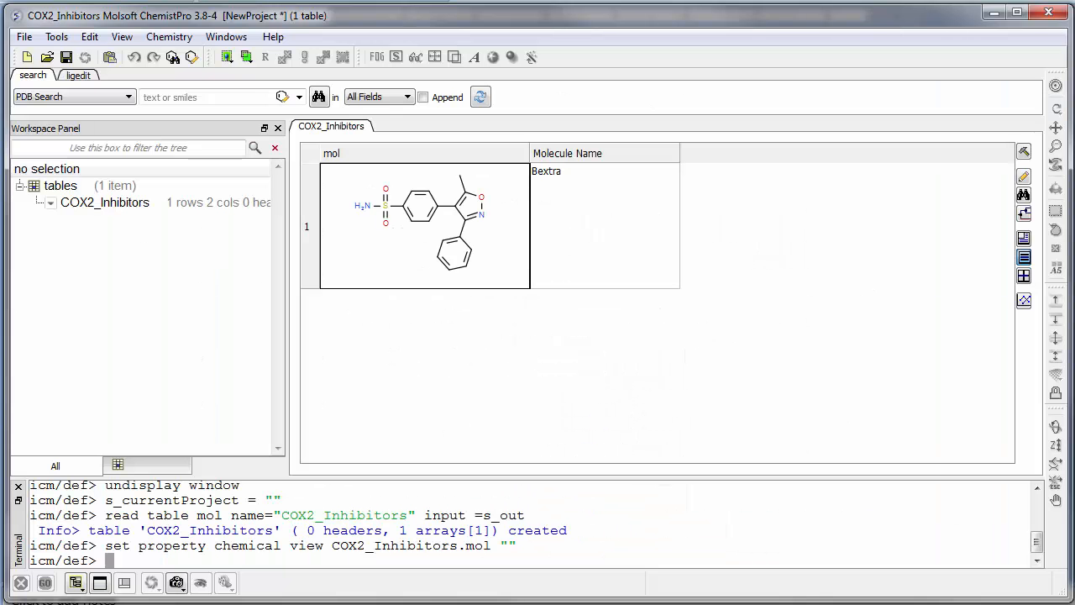
left_click(193, 59)
left_click_drag(266, 168, 626, 506)
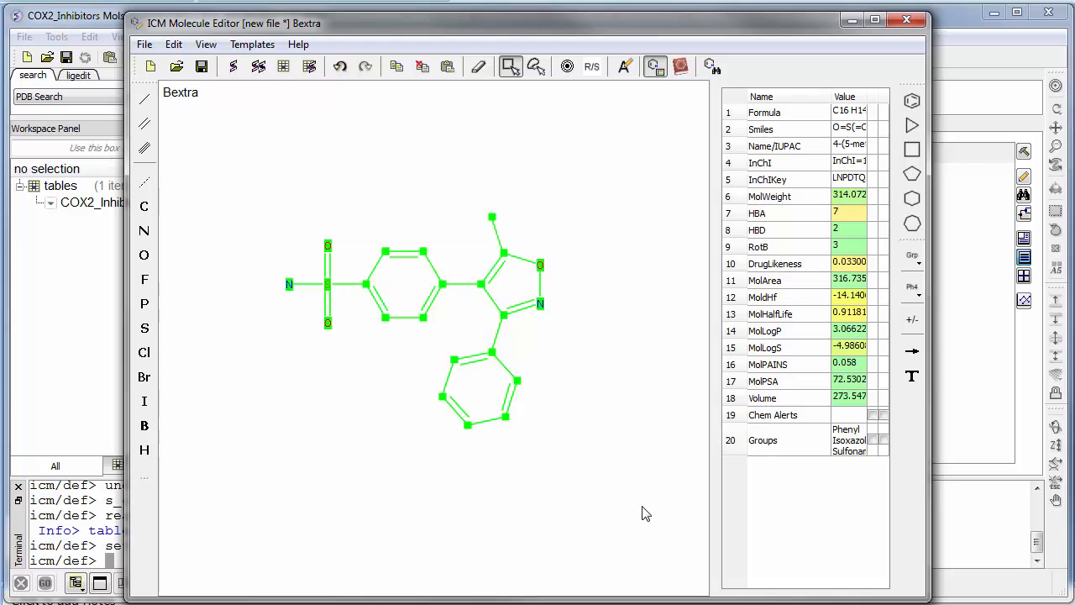
key("Delete")
Generate the Etoricoxib structure in the Molecule Editor by adding the copied InChI string.
left_click(173, 44)
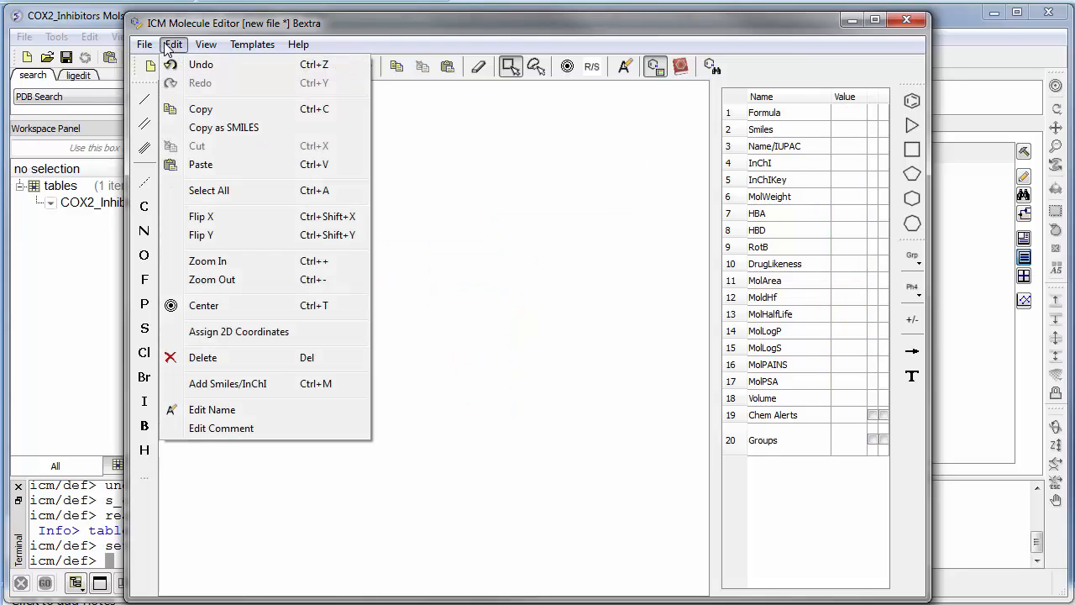
left_click(223, 386)
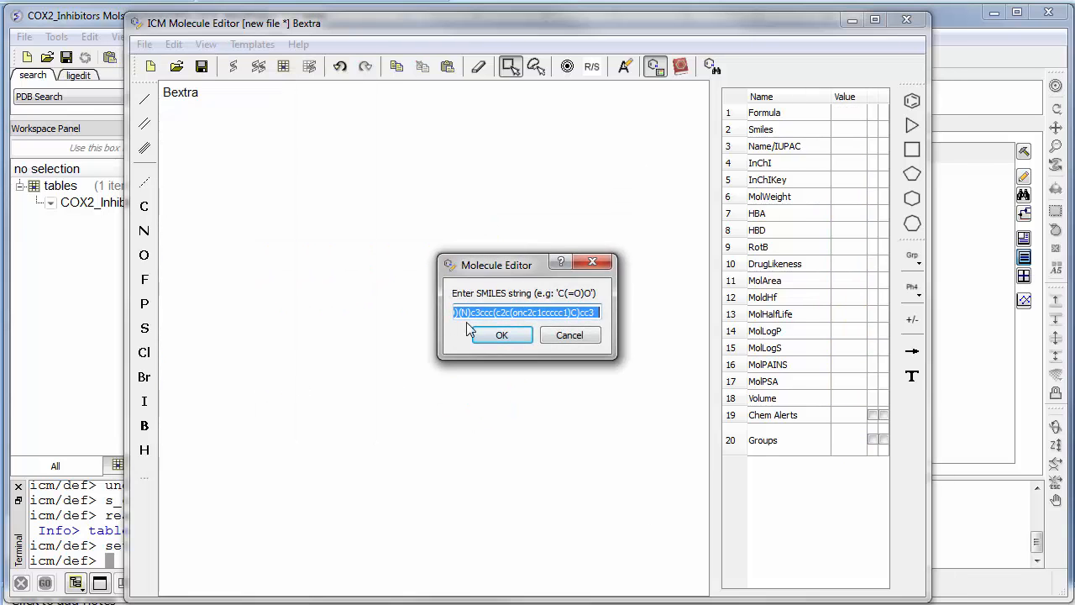
key("ctrl+v")
left_click(501, 335)
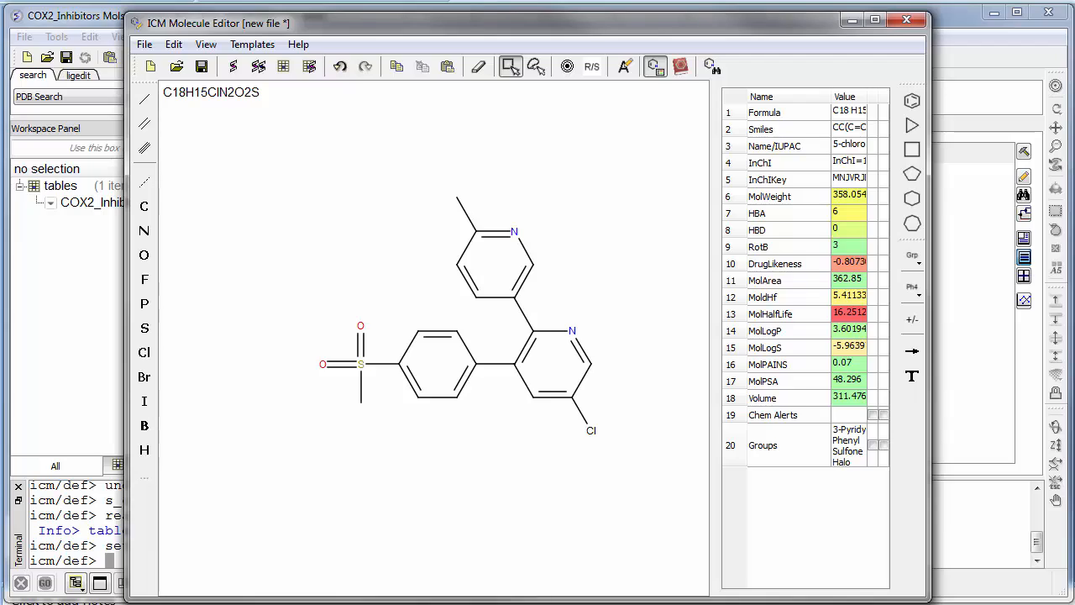
Switch to the presentation and copy the drug name Arcoxia from the InChI slide.
key("alt+Tab")
left_click(747, 554)
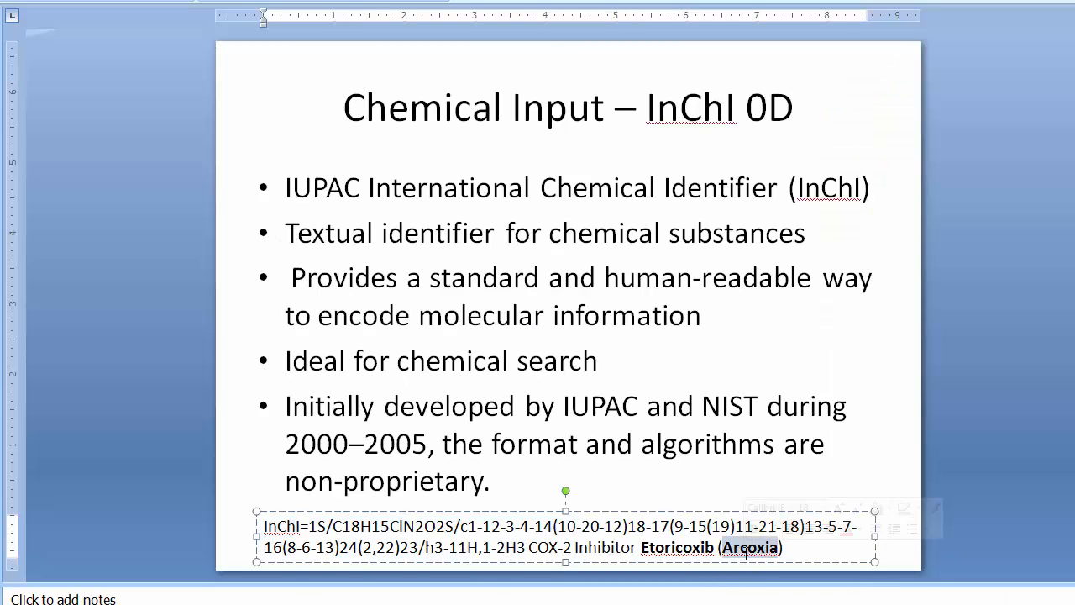
right_click(746, 554)
left_click(789, 524)
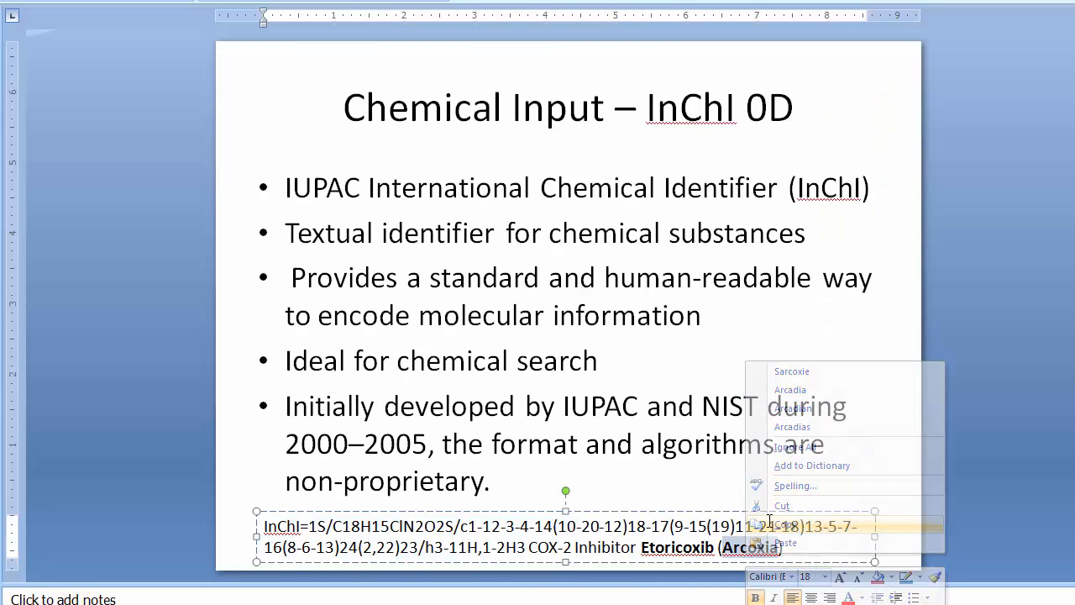
Switch back to the Molecule Editor and rename the new molecule as Arcoxia using the copied name.
key("alt+Tab")
double_click(204, 97)
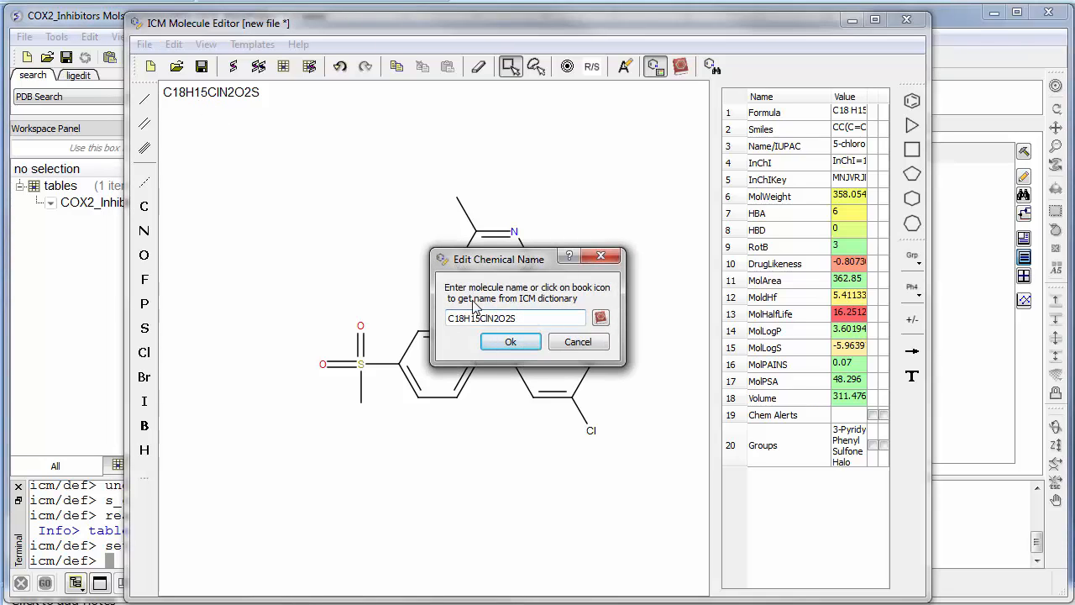
double_click(482, 319)
key("ctrl+v")
left_click(511, 343)
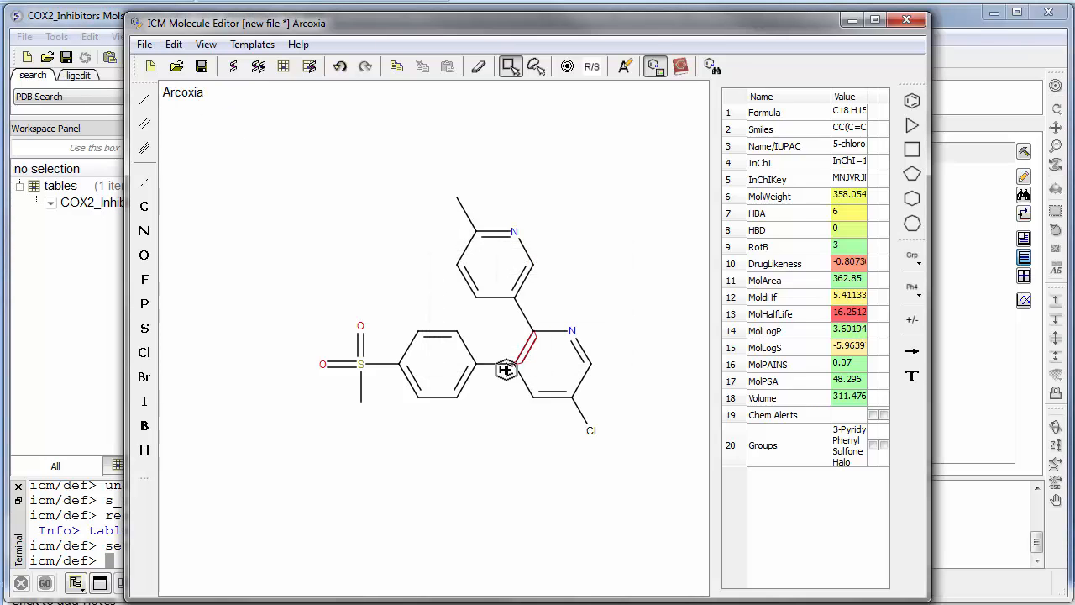
Append the Arcoxia molecule to the COX2_Inhibitors table and close the Molecule Editor.
left_click(281, 72)
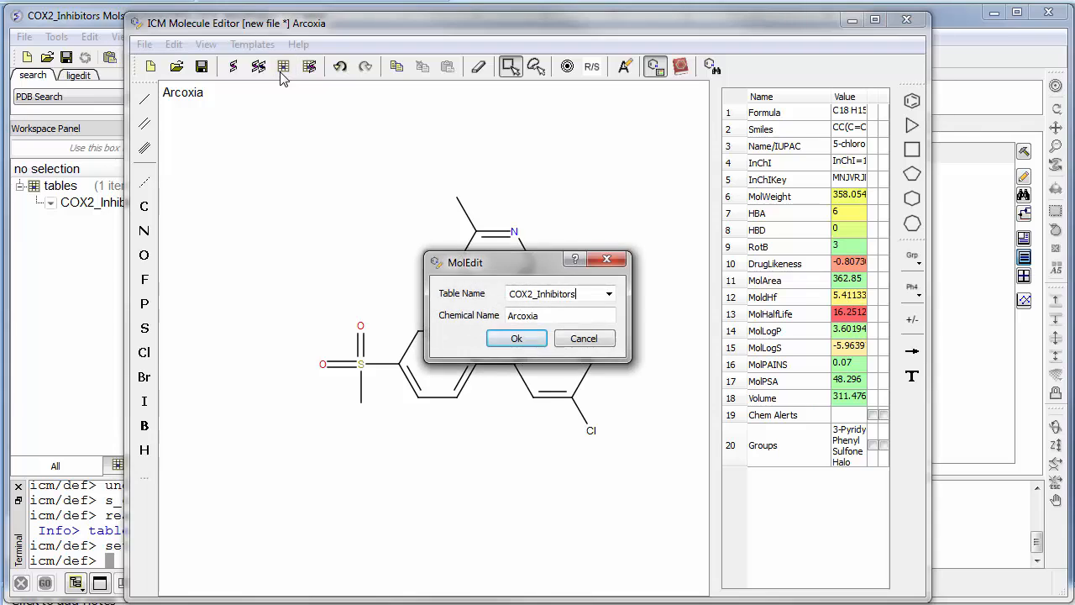
left_click(518, 340)
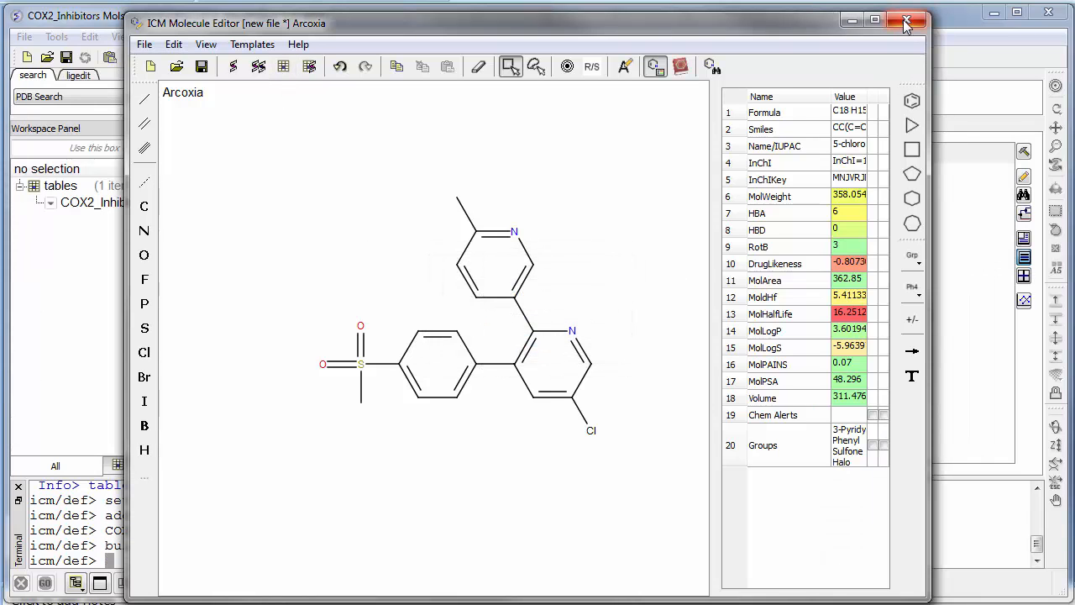
left_click(906, 19)
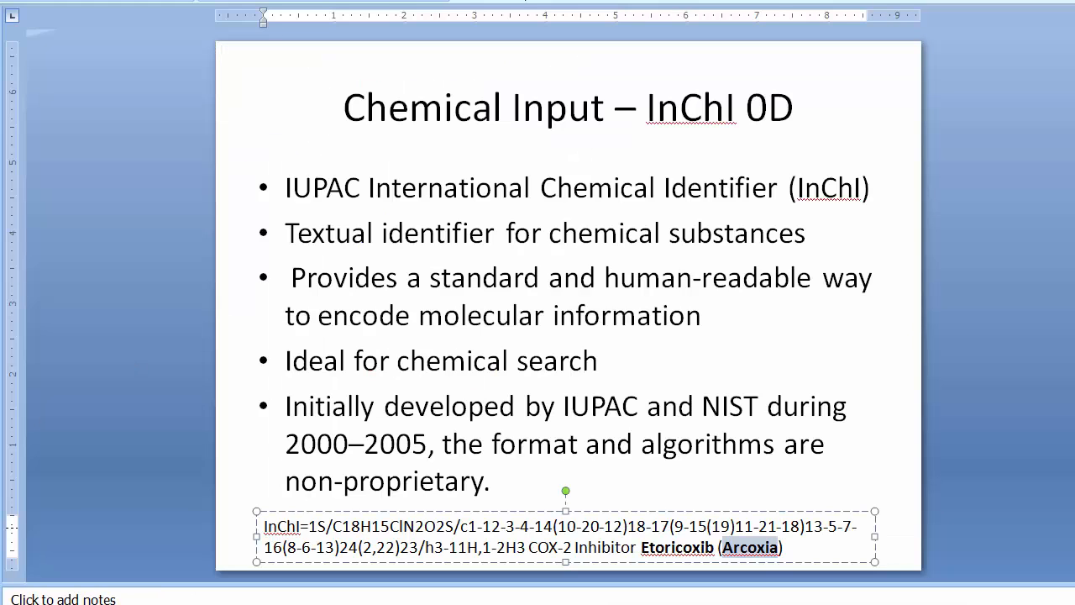
Advance the presentation to the Chemical Input 2D slide, then switch to ChemistPro and open vioxx.mol from the webinar_Chemist_0715 folder.
key("Page_Down")
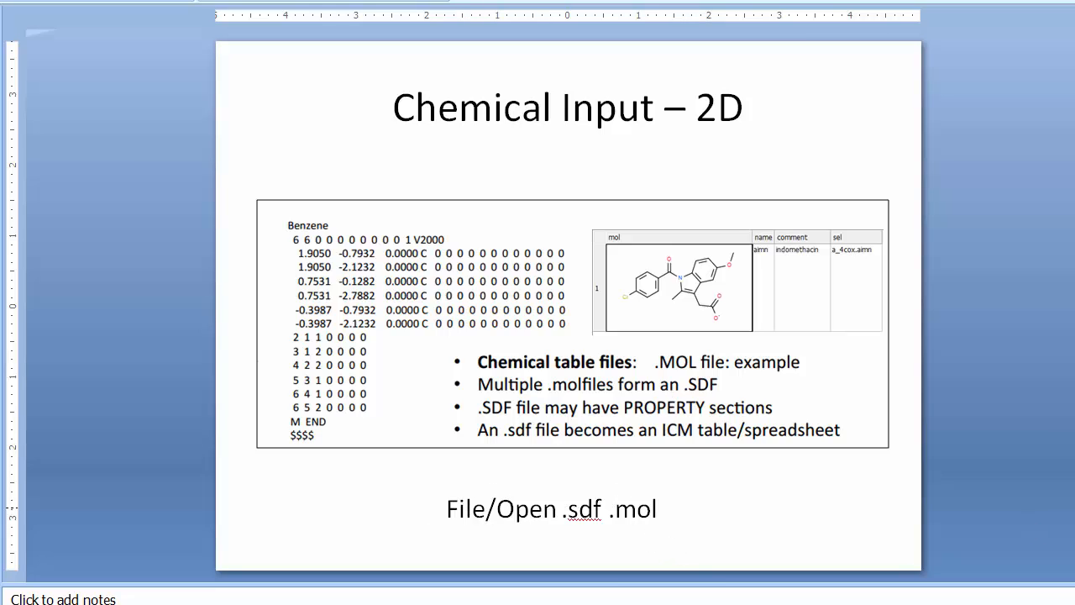
key("alt+Tab")
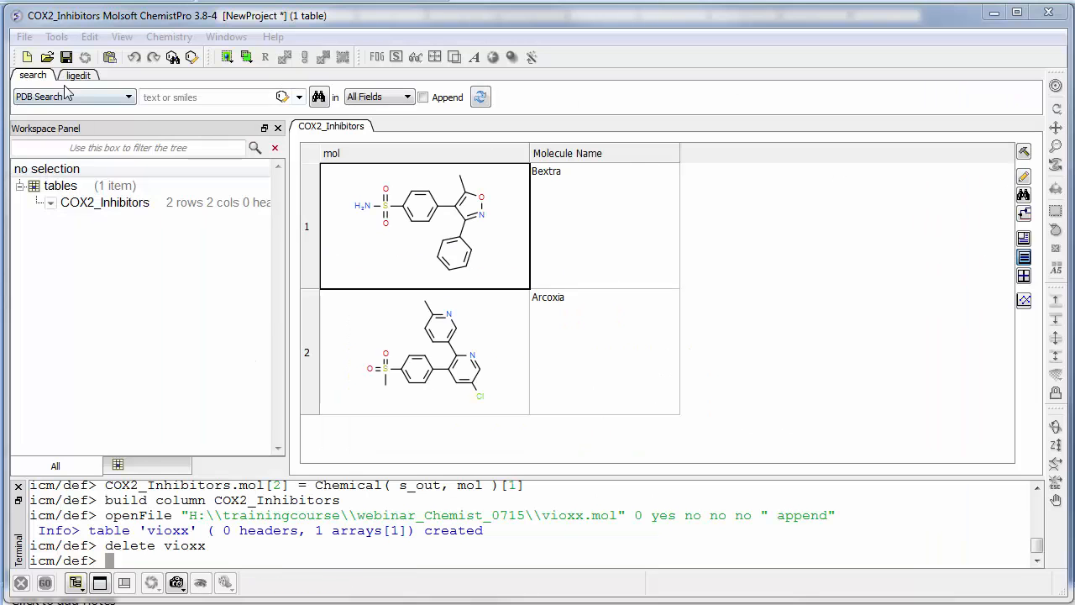
left_click(25, 37)
left_click(54, 96)
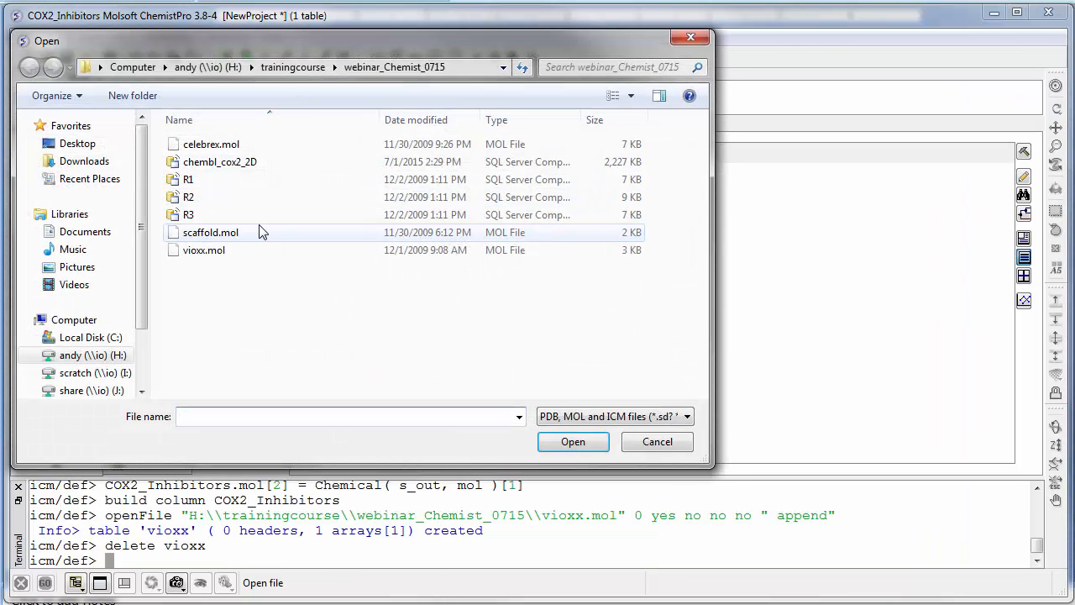
left_click(200, 252)
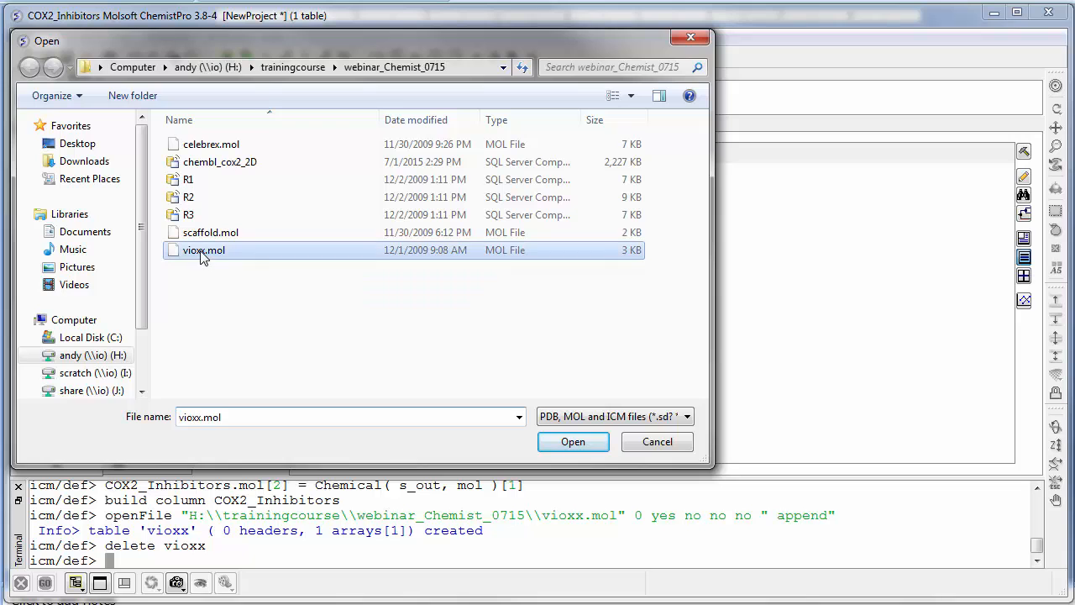
left_click(575, 444)
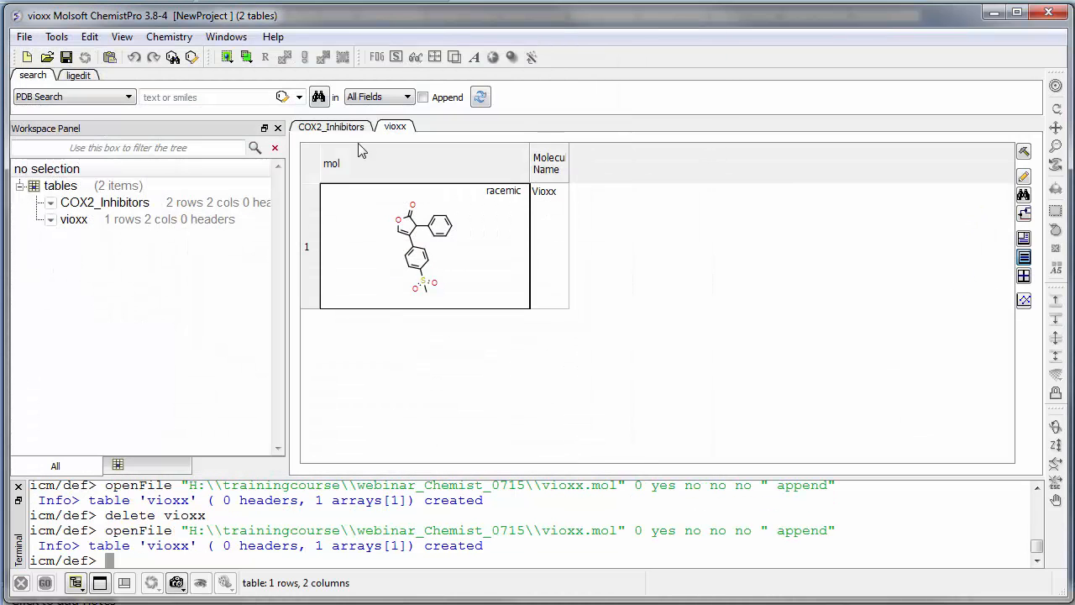
Copy the Vioxx row from the vioxx table and paste it into the COX2_Inhibitors table after Arcoxia.
left_click(359, 128)
left_click(388, 127)
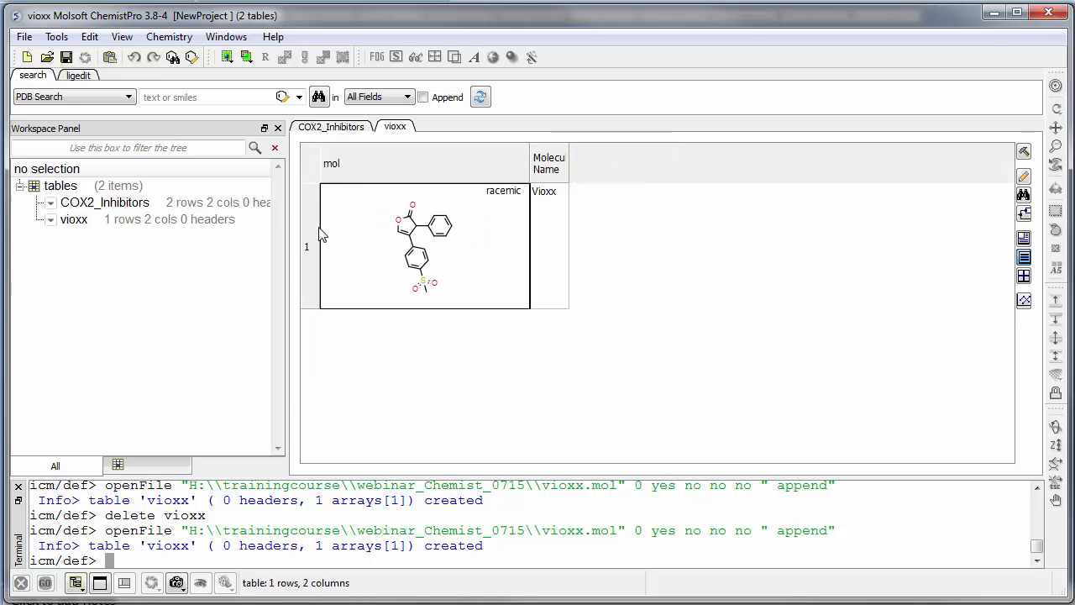
left_click(309, 241)
right_click(310, 242)
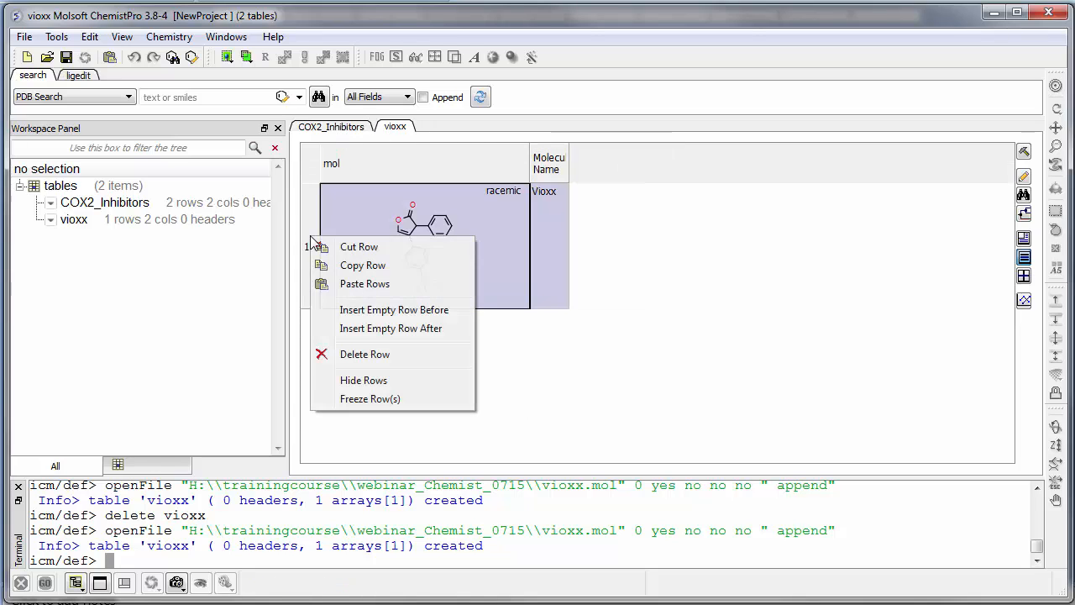
left_click(339, 267)
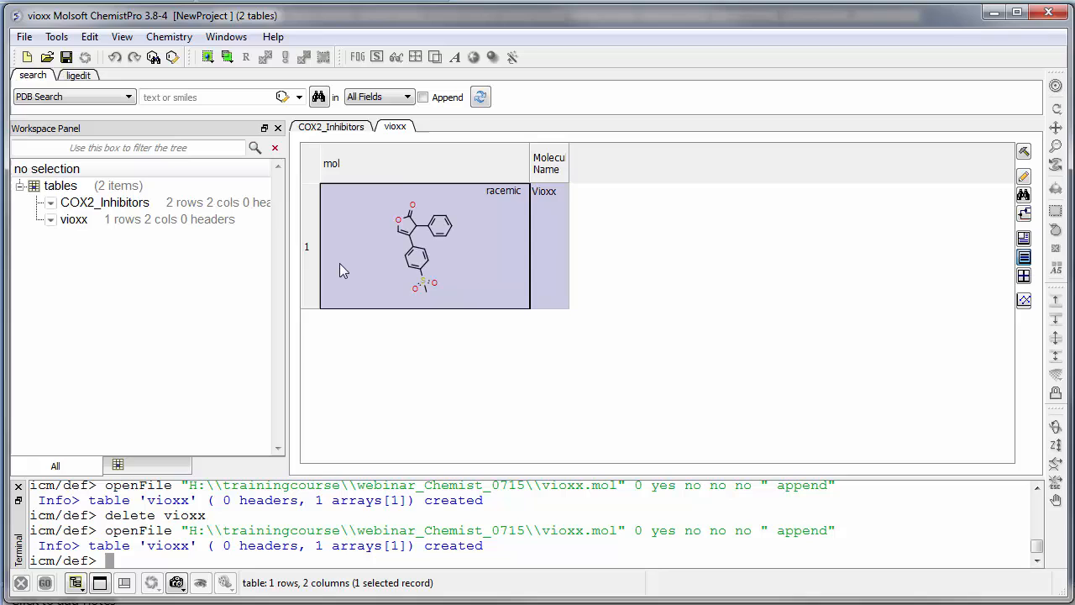
left_click(339, 126)
right_click(311, 406)
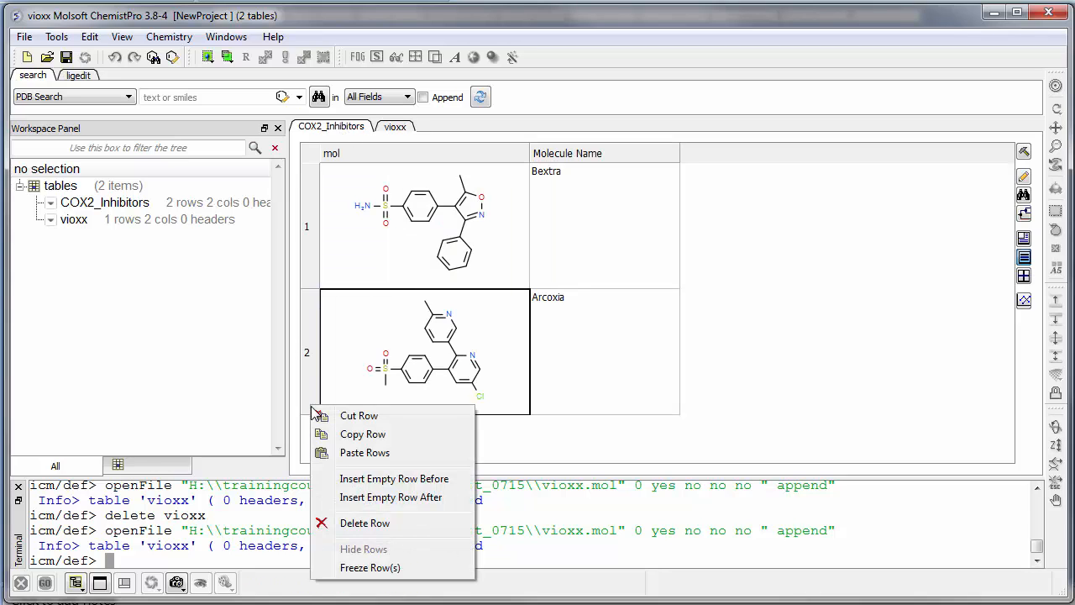
left_click(357, 452)
Delete the separate vioxx table and close the terminal pane to enlarge the table view.
left_click(395, 128)
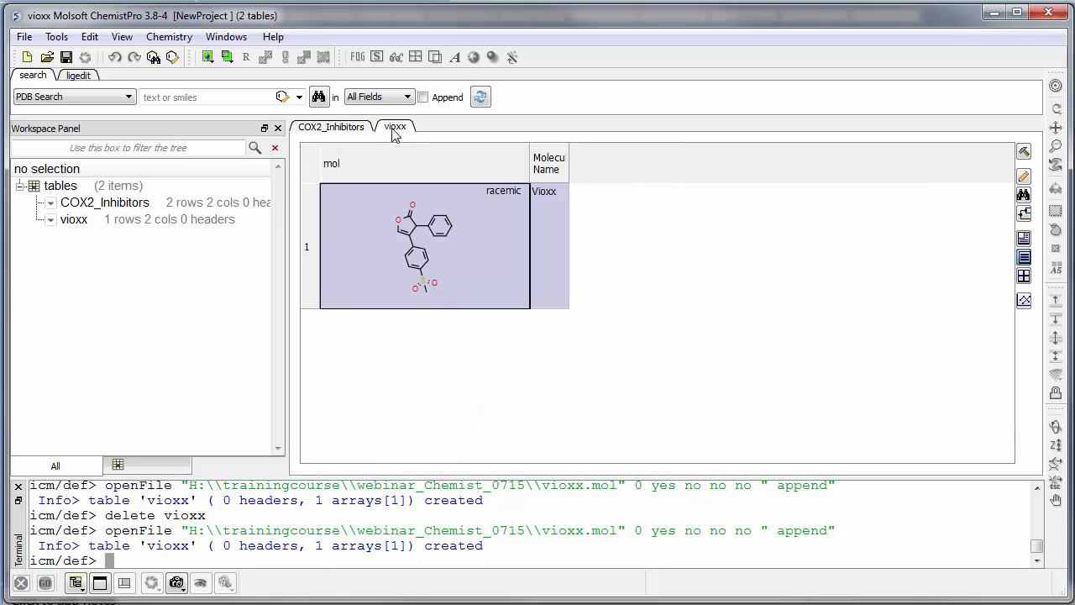
right_click(392, 127)
left_click(437, 286)
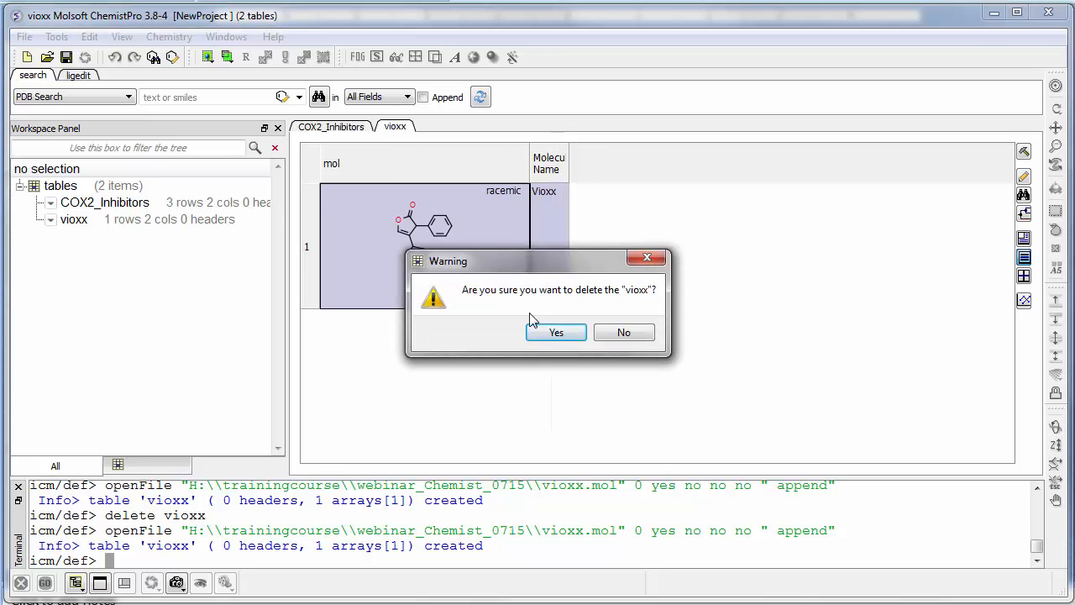
left_click(555, 333)
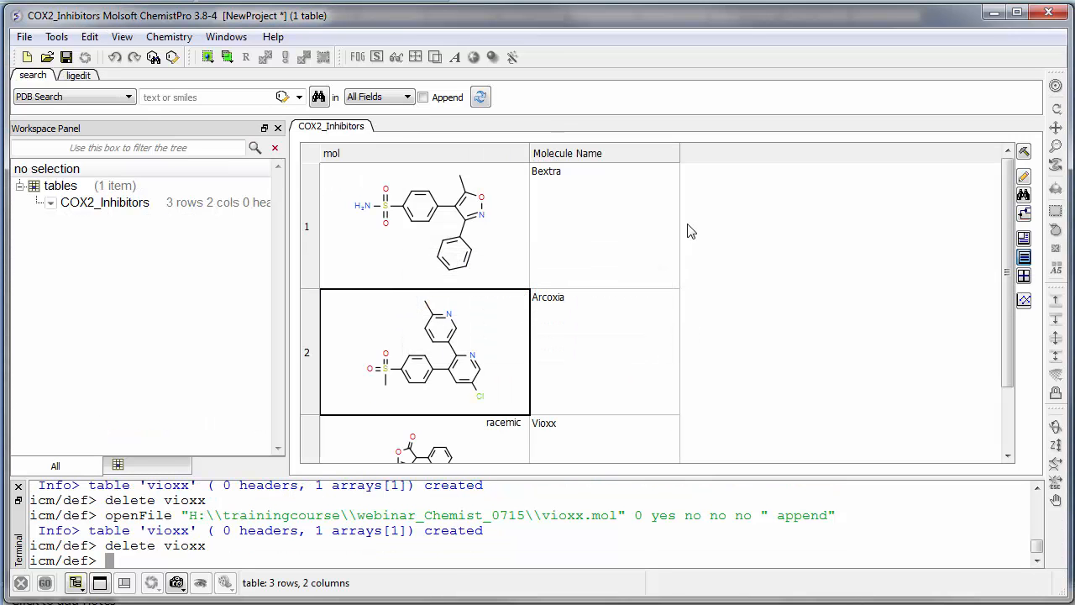
left_click(18, 485)
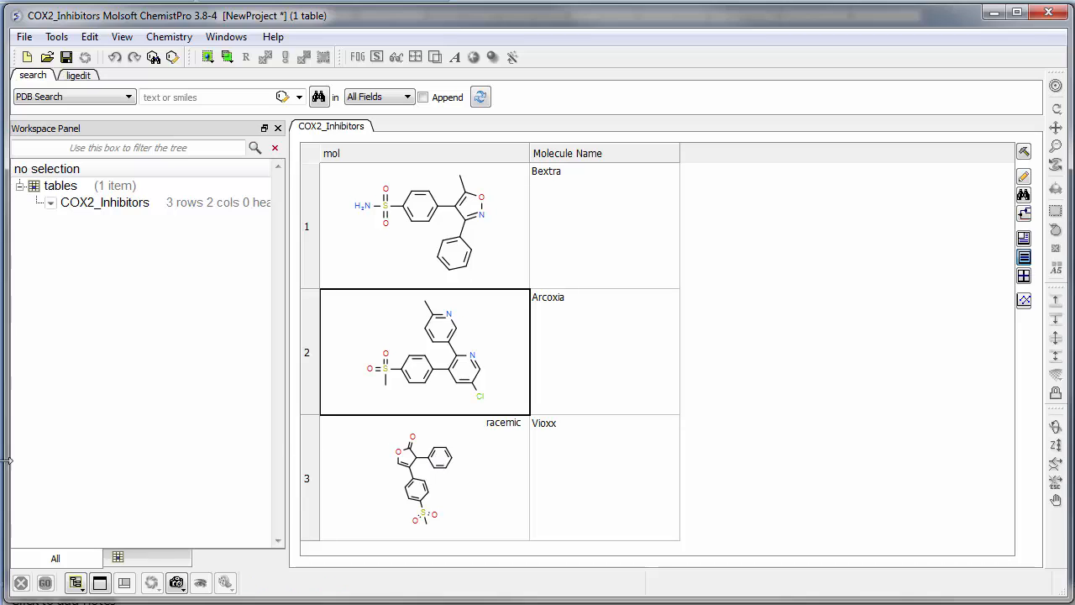
Switch to the presentation and advance past the Chemical Input 3D slide to the Chemical Sketching slide.
key("alt+Tab")
scroll(133, 399, "down", 1)
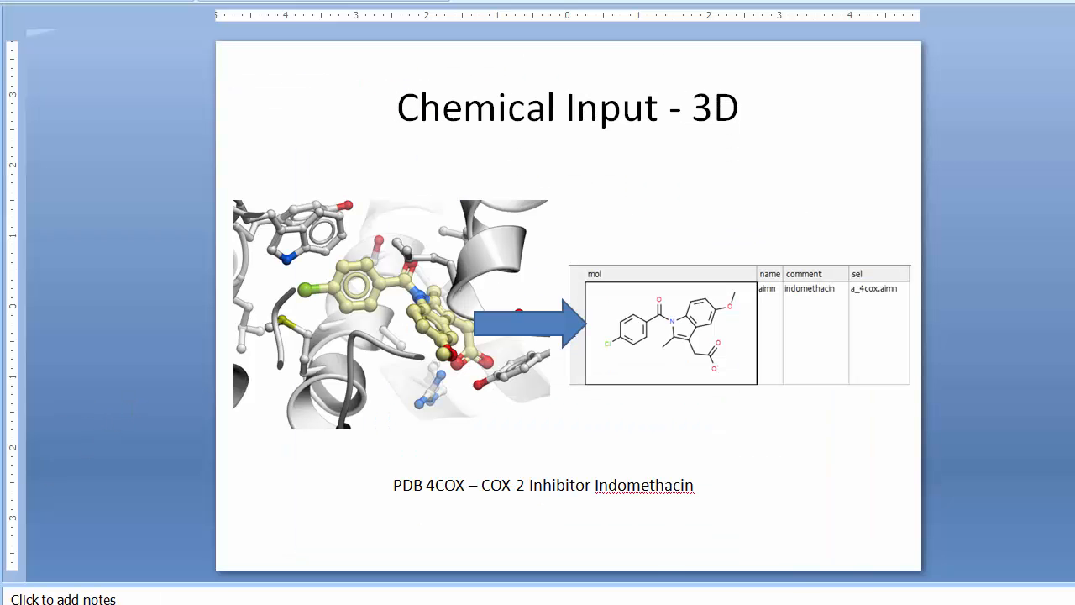
left_click(0, 275)
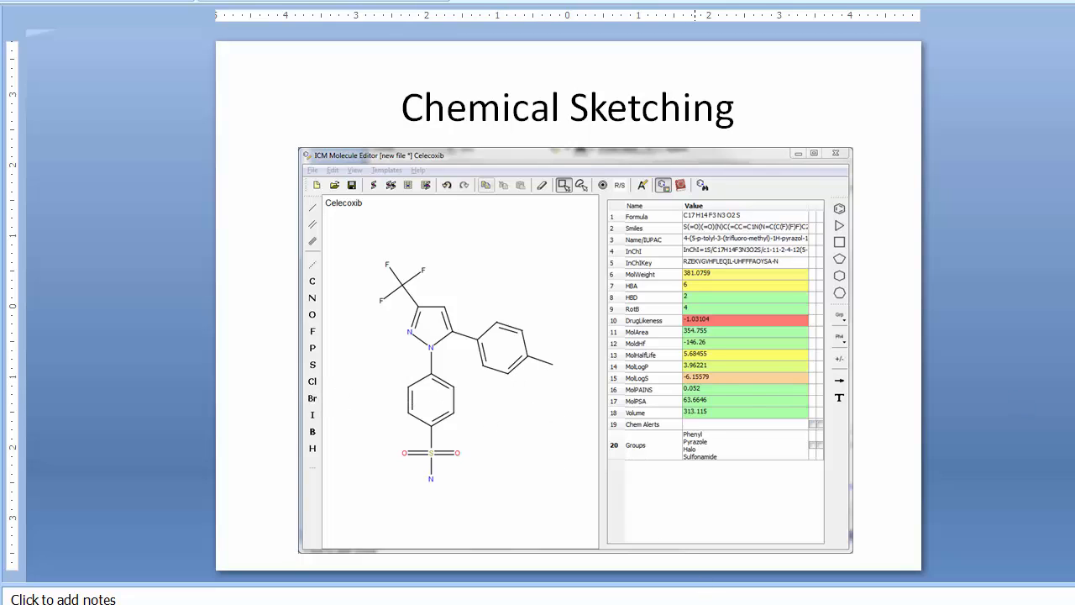
Switch to ChemistPro, open the molecule editor and clear the Arcoxia structure from the sketch area.
key("alt+Tab")
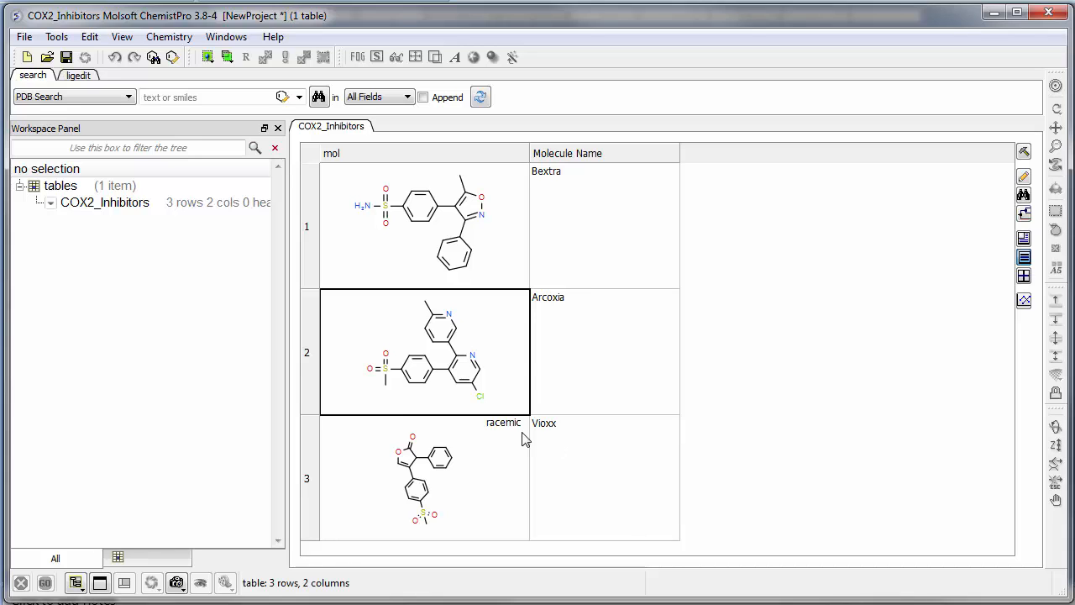
left_click(172, 58)
key("ctrl+a")
key("Delete")
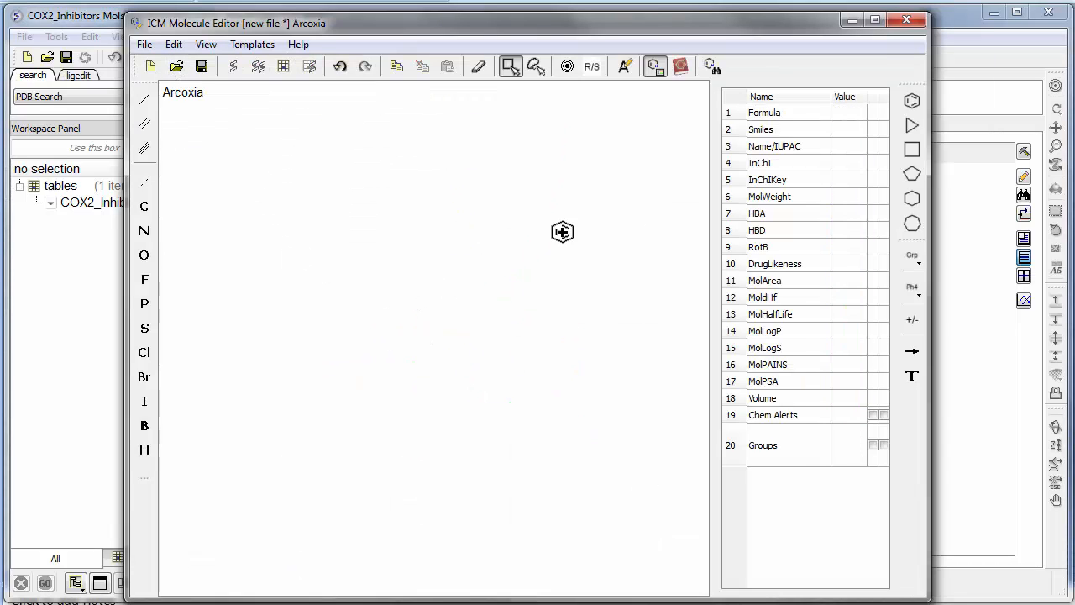
Draw a benzene ring on the empty canvas and rotate it so that one vertex points right.
left_click(912, 102)
left_click(372, 262)
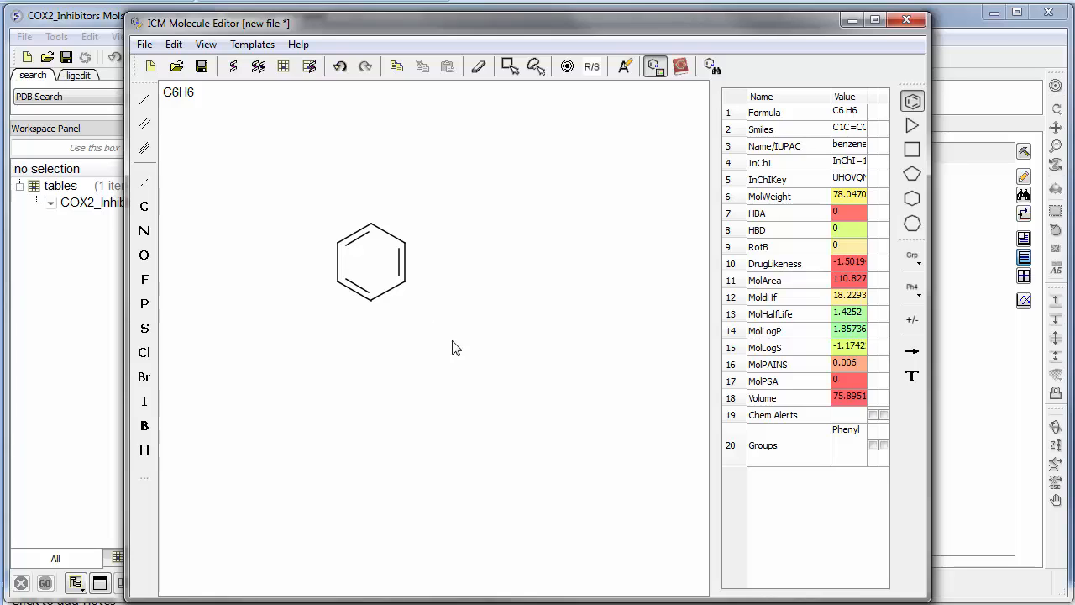
left_click_drag(301, 192, 440, 336)
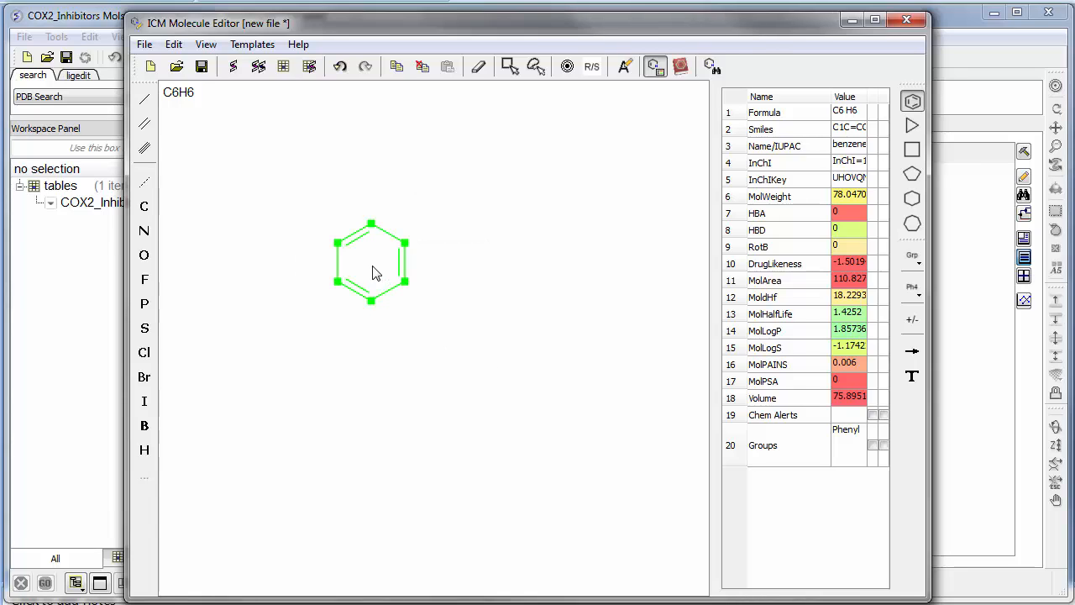
left_click_drag(372, 297, 390, 289)
left_click(460, 306)
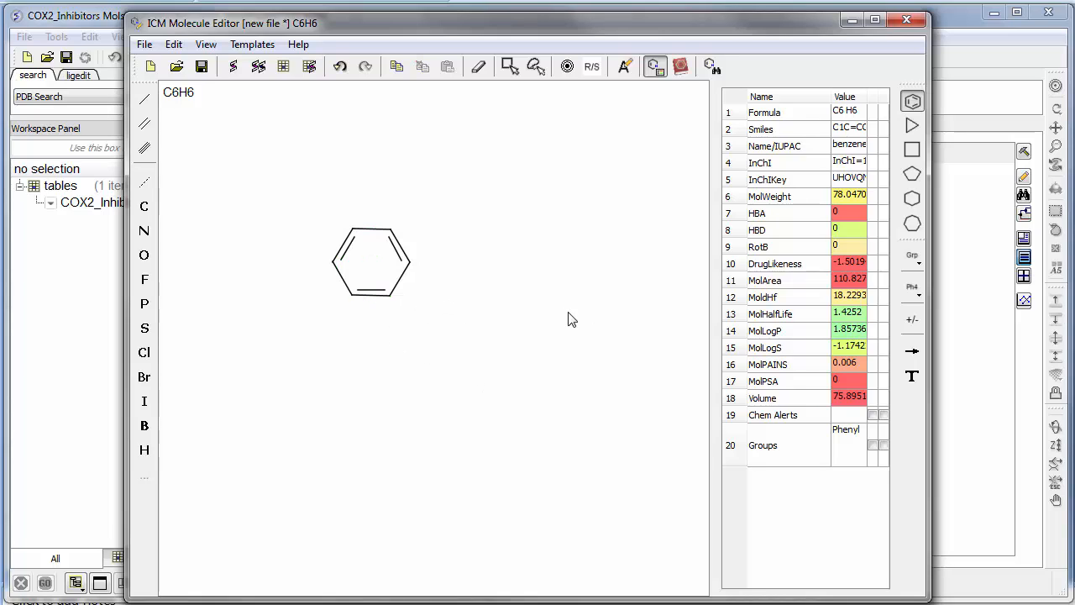
Add a single bond to the benzene's rightmost atom, attach a cyclopentane ring at its end, and widen the property table.
left_click(144, 98)
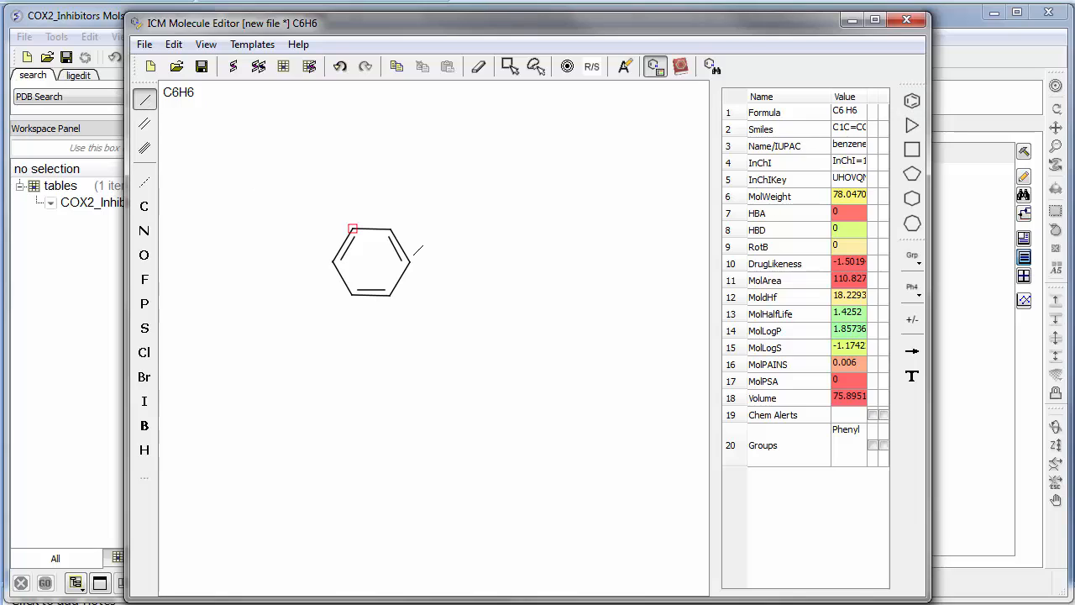
left_click(410, 262)
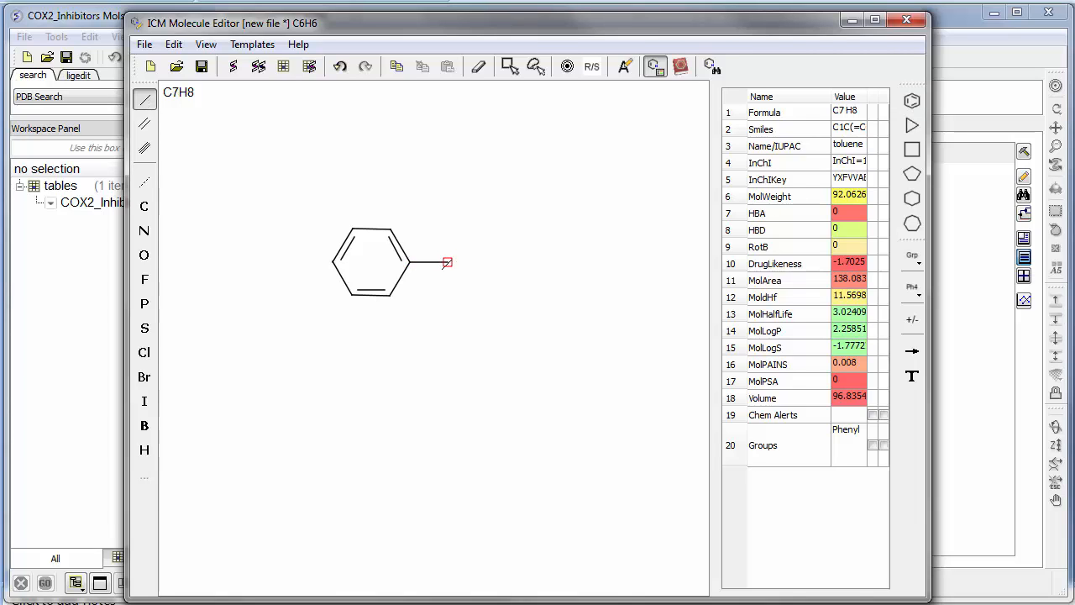
left_click(912, 173)
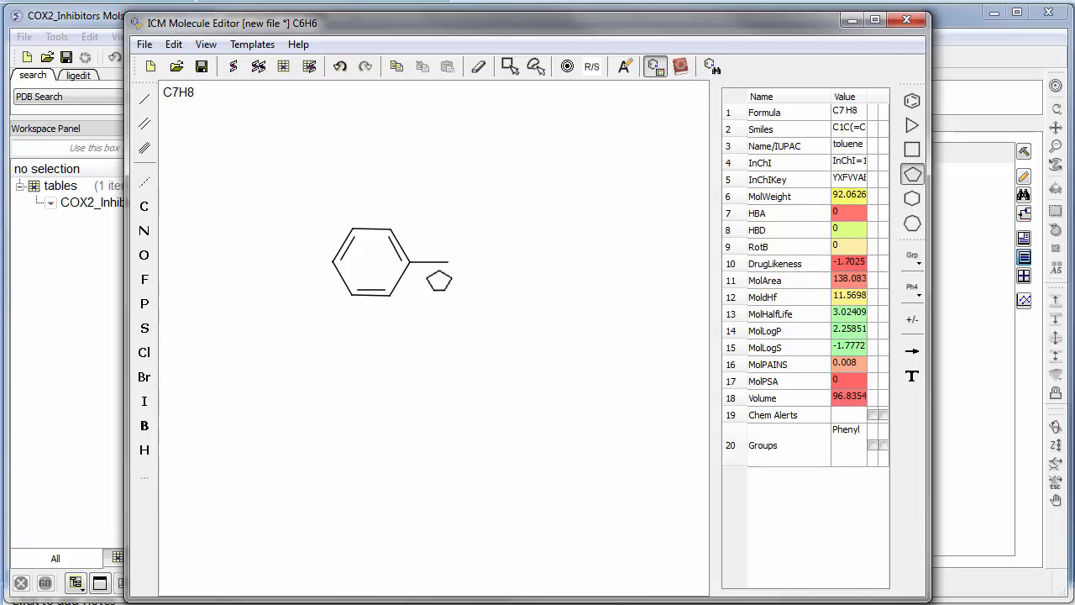
left_click(448, 262)
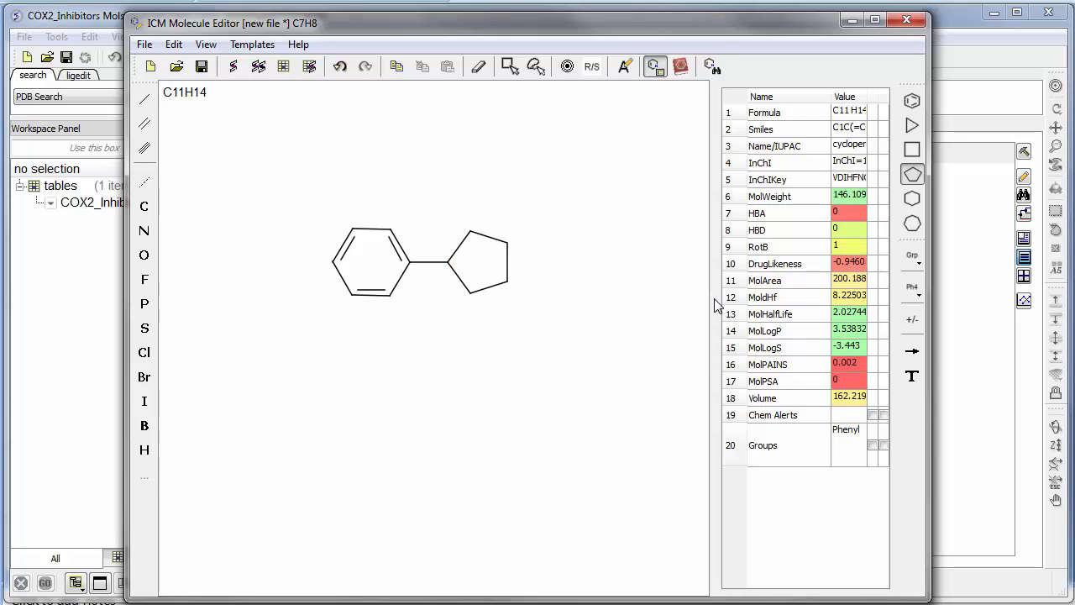
left_click_drag(710, 304, 629, 305)
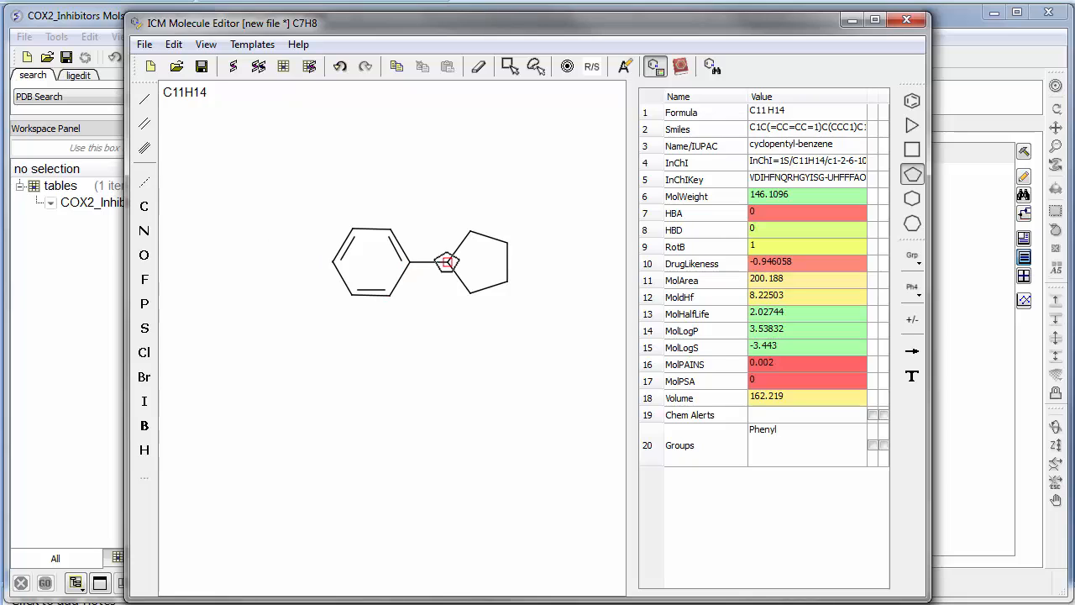
Convert the five-membered ring to pyrazole with nitrogens at the attachment atom and upper neighbour, plus two ring double bonds.
key("n")
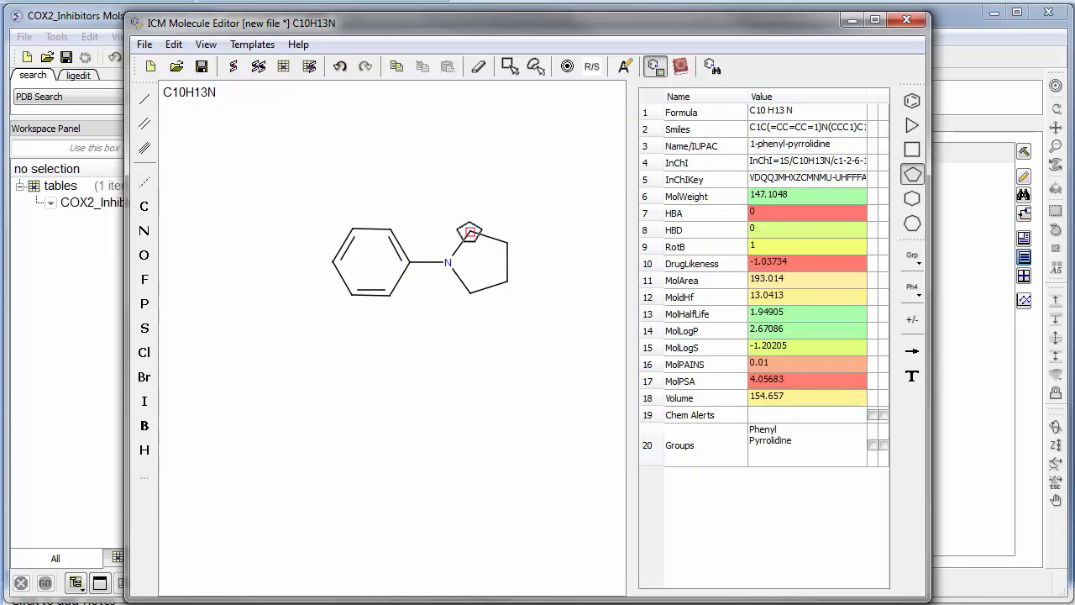
key("n")
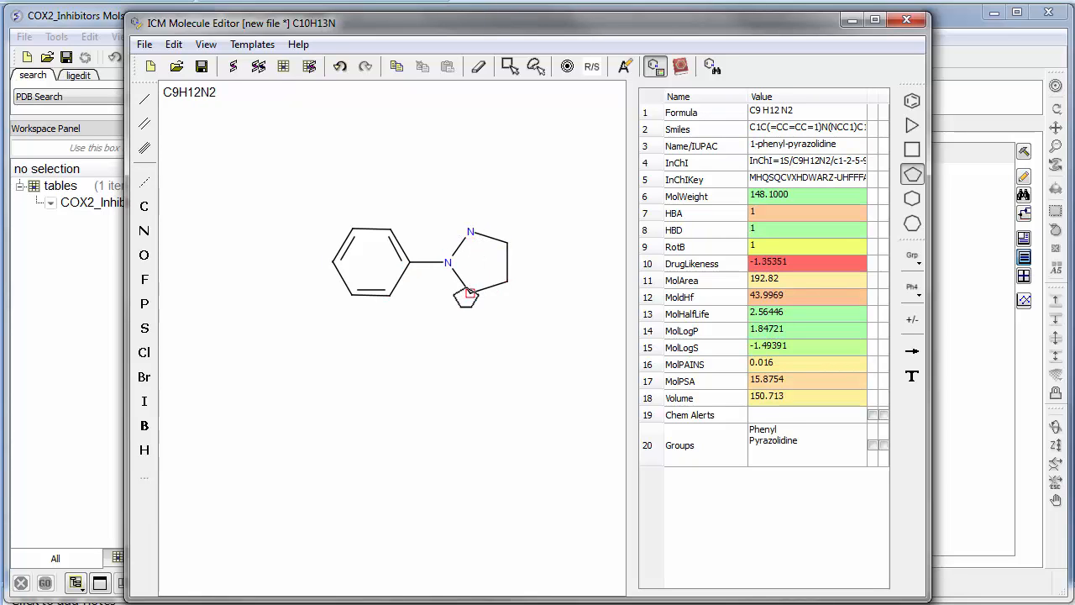
left_click(144, 99)
left_click(491, 239)
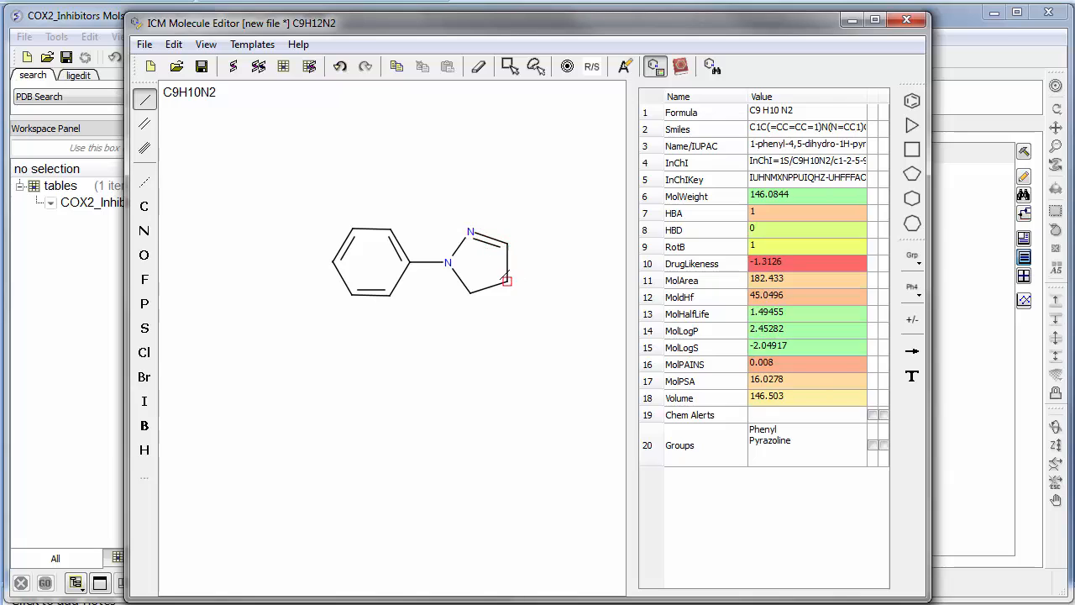
left_click(490, 288)
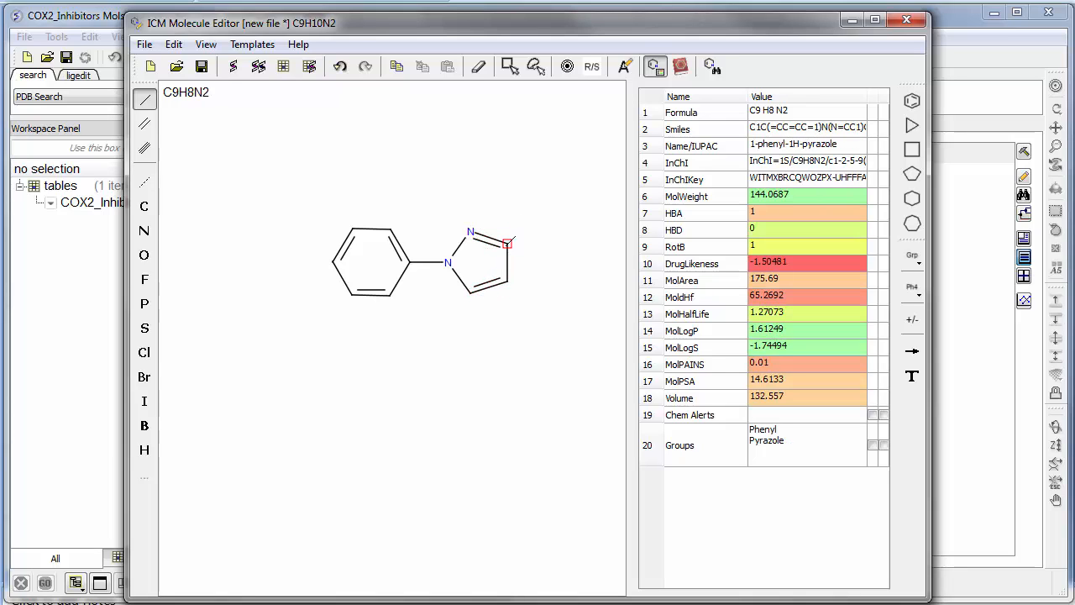
Build a trifluoromethyl group on the pyrazole carbon next to the unsubstituted nitrogen by adding four single bonds and three fluorines.
left_click(506, 243)
left_click(538, 220)
left_click(537, 220)
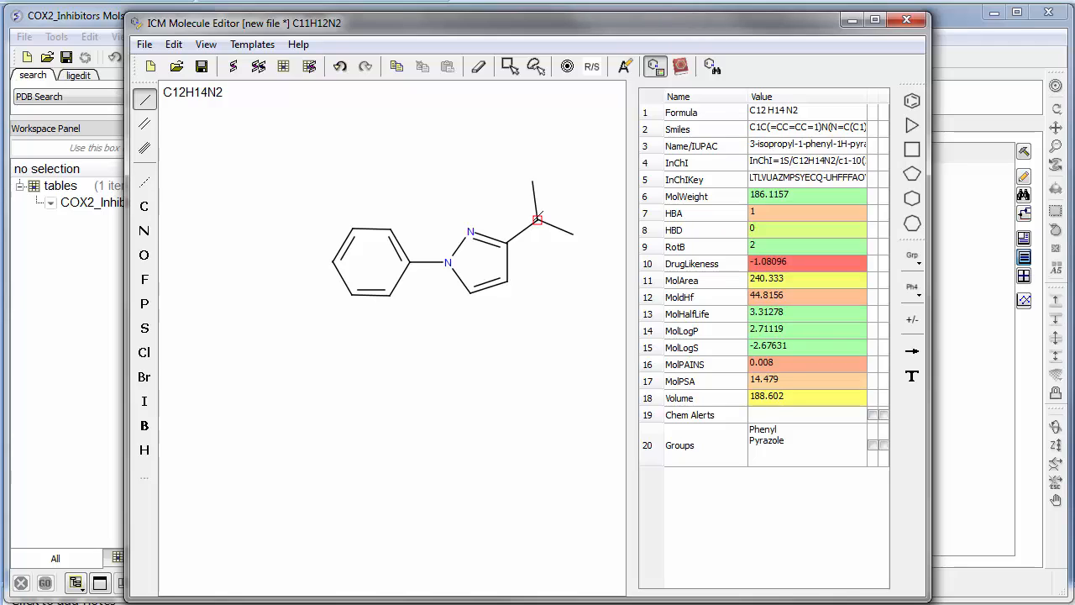
left_click(537, 220)
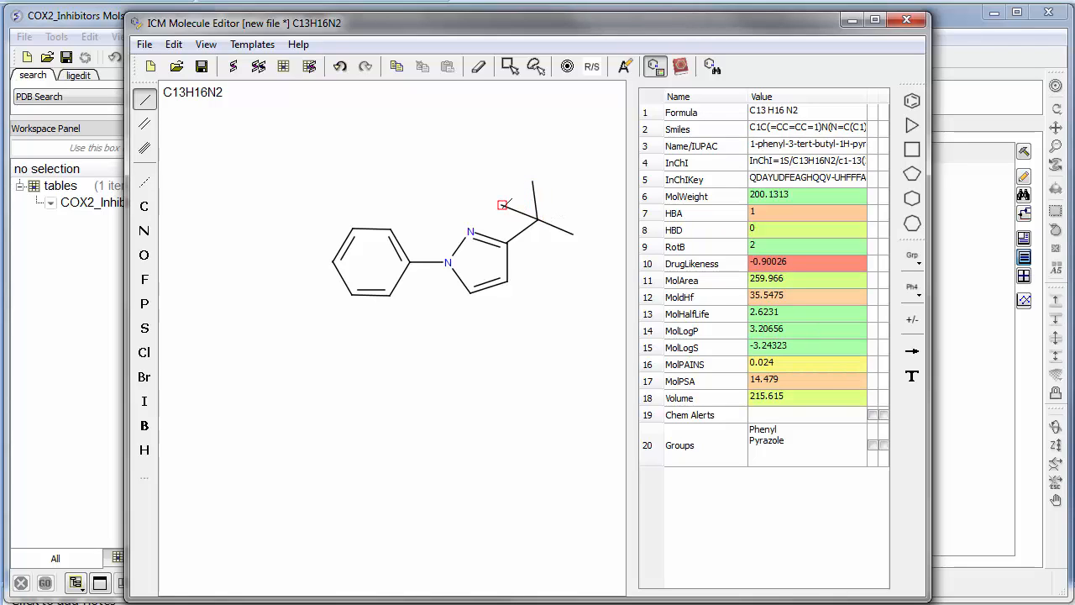
key("f")
key("f")
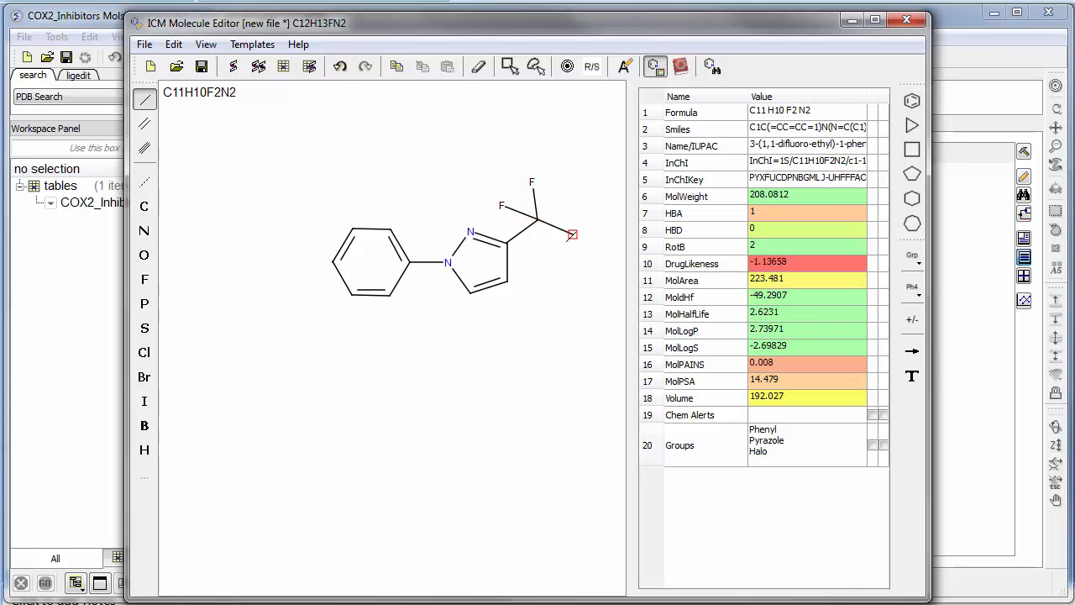
key("f")
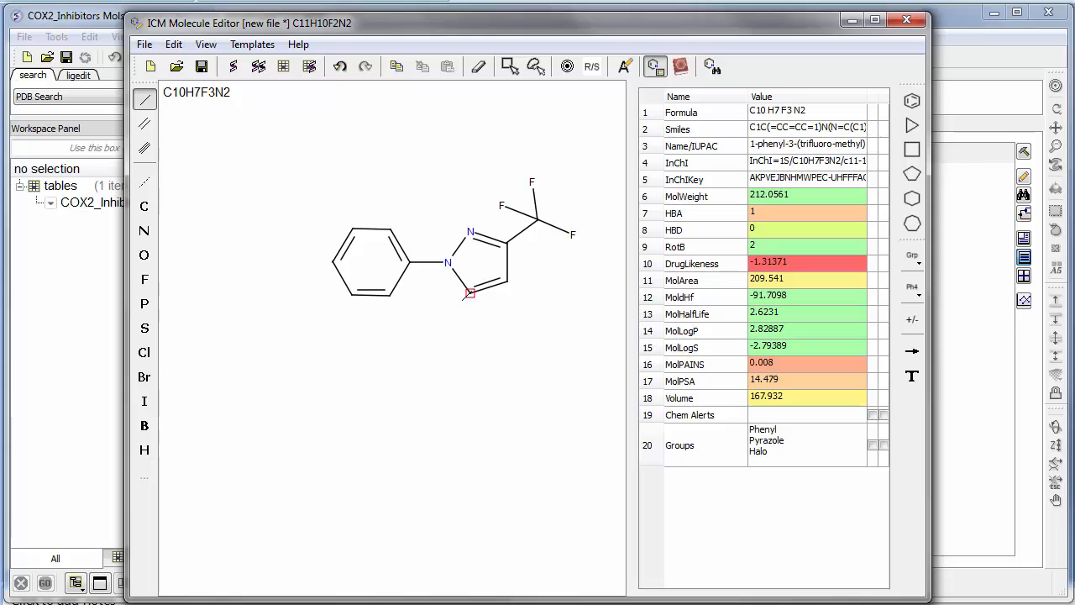
Attach a second benzene ring through a single bond to the pyrazole's lower carbon and add a methyl at its para position.
left_click(469, 293)
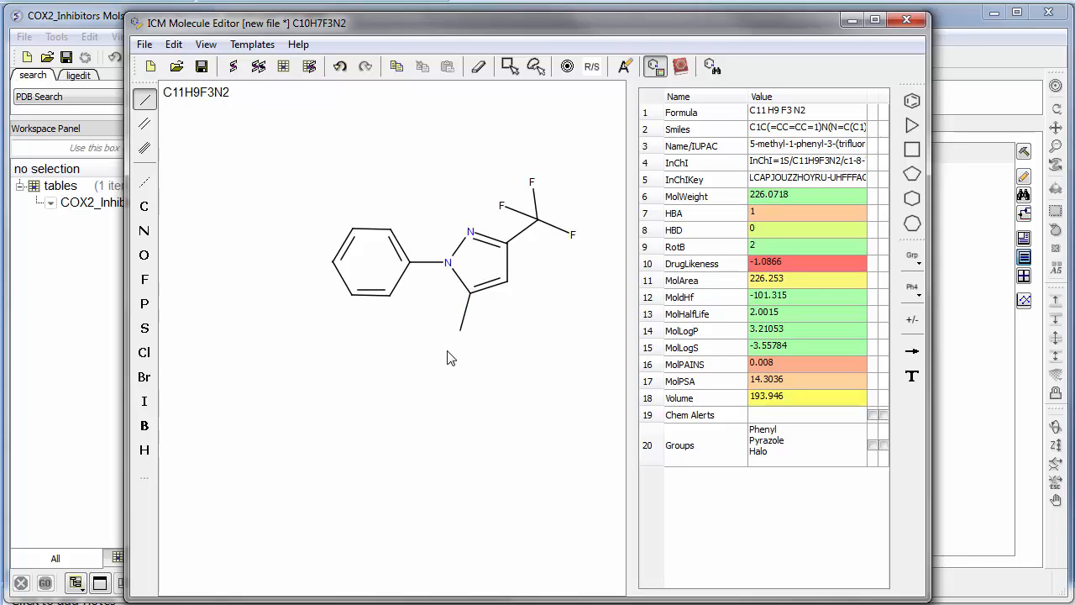
left_click(912, 101)
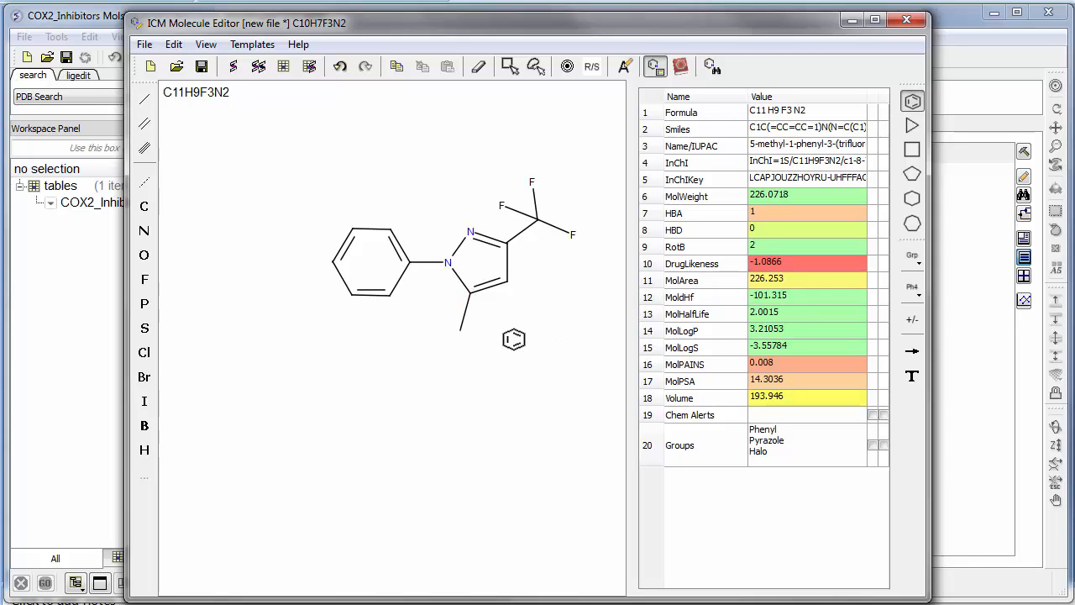
left_click(458, 334)
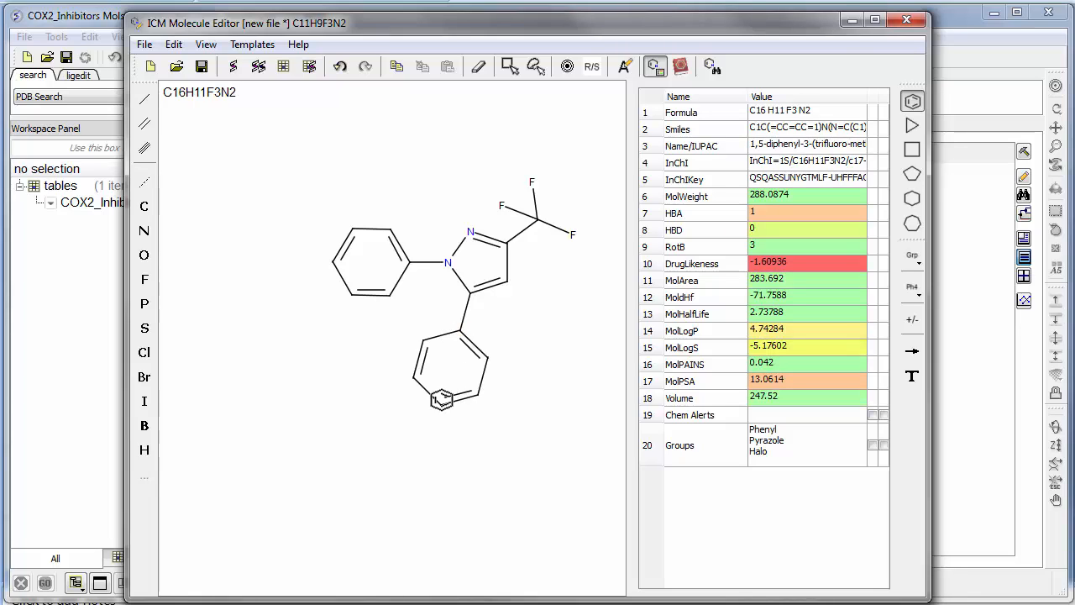
left_click(144, 102)
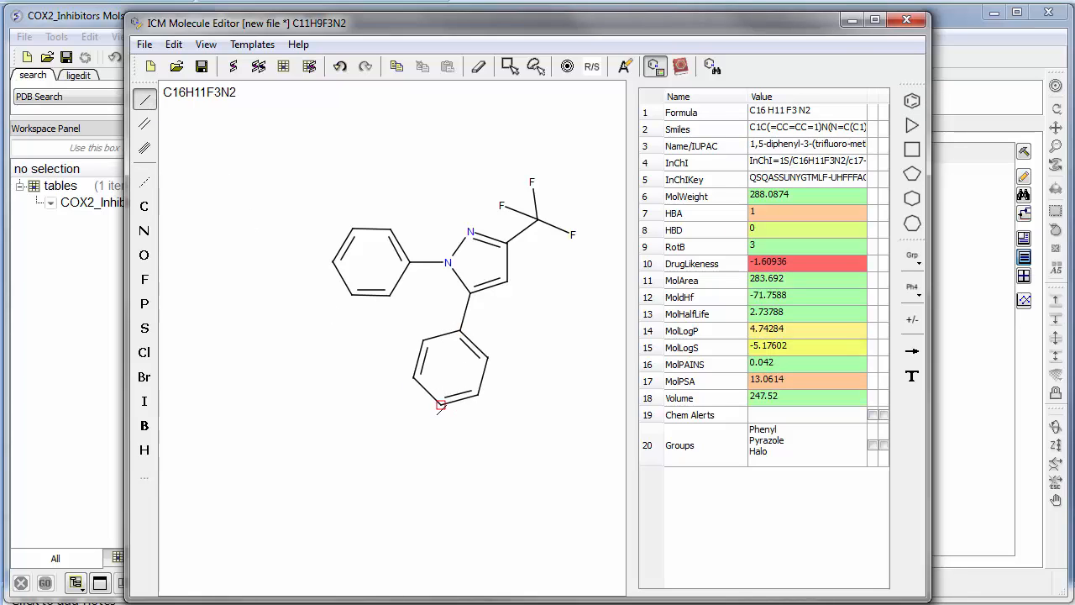
left_click(440, 407)
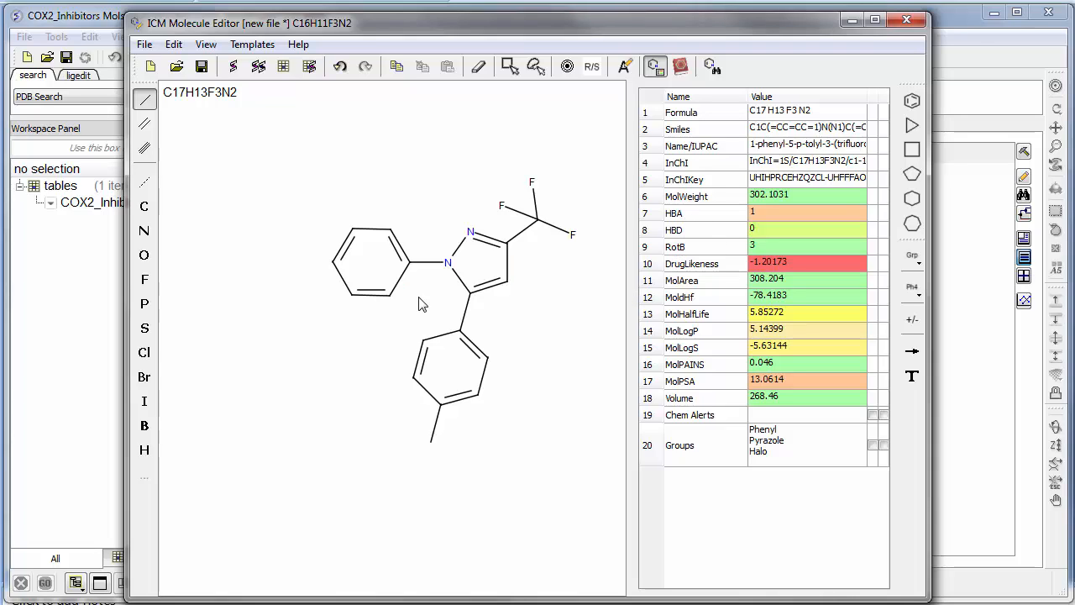
Add a sulfur at the para position of the N-linked phenyl ring and give it two double-bonded branches.
left_click(332, 262)
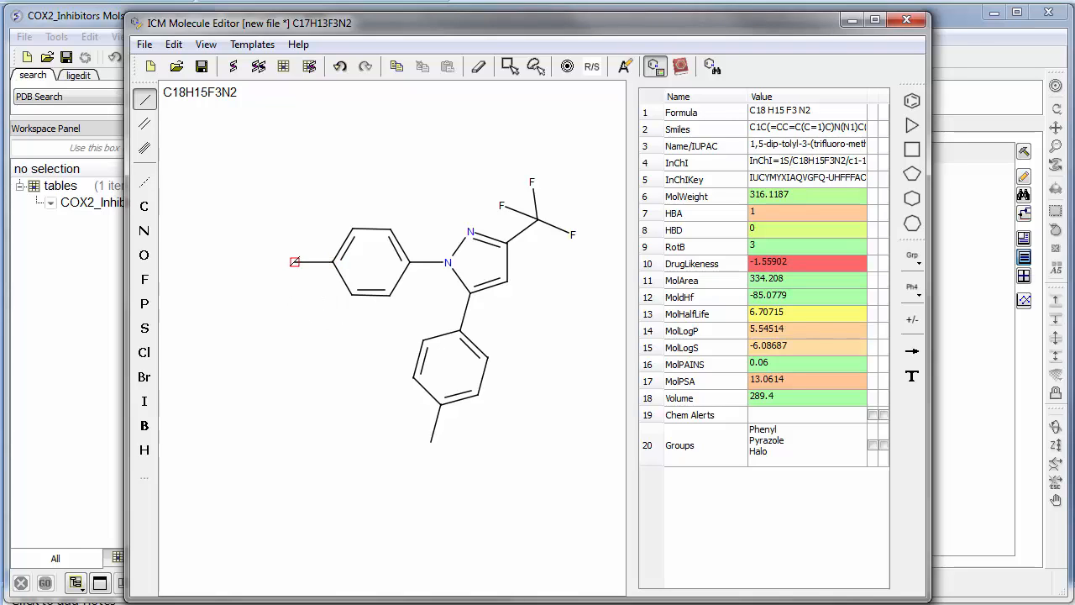
key("s")
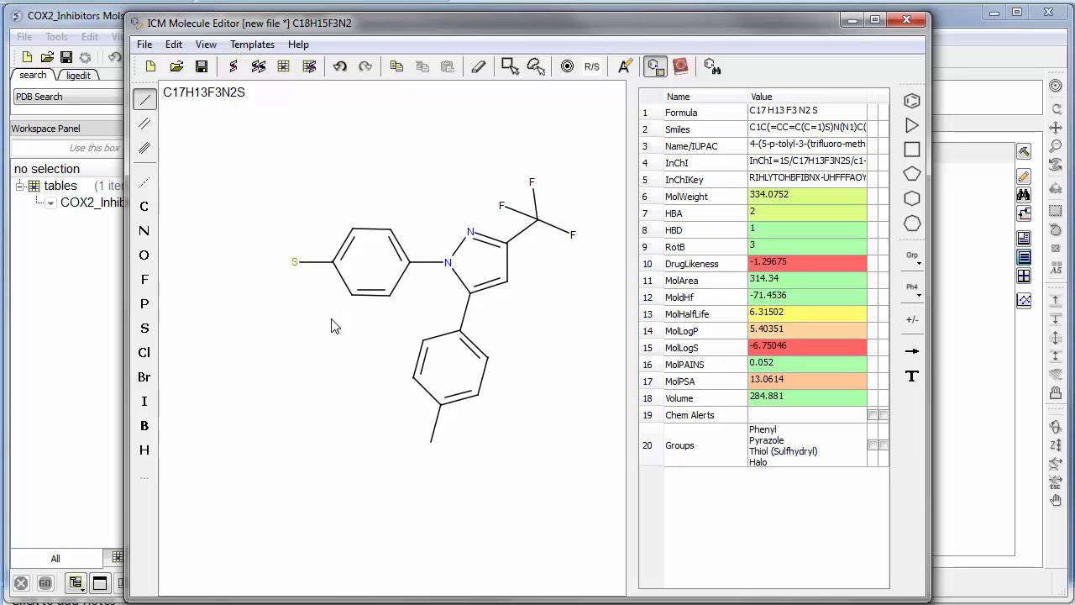
left_click(144, 123)
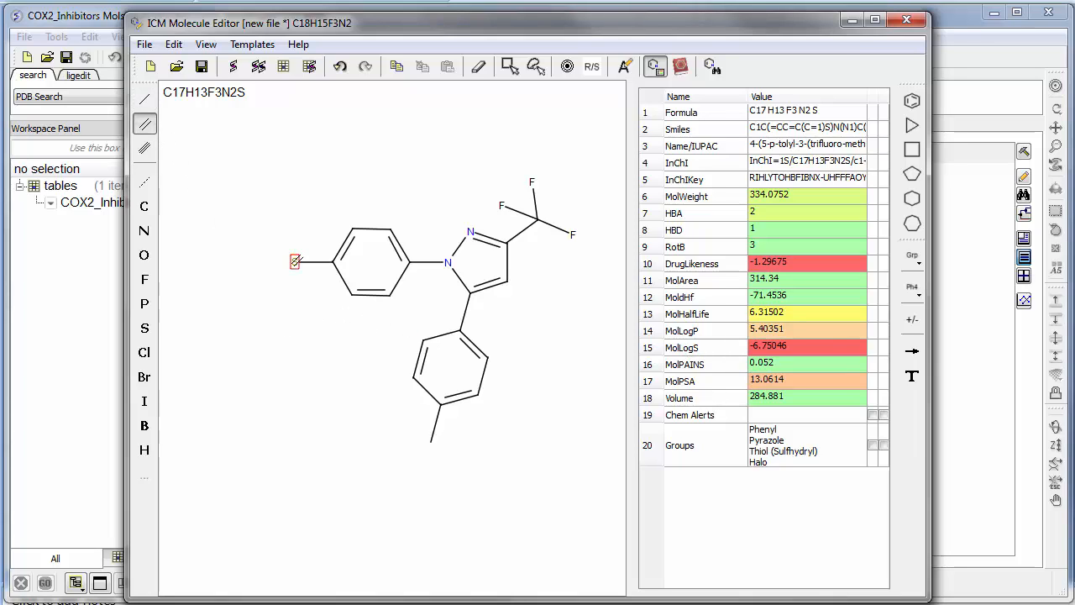
left_click(293, 262)
left_click(292, 263)
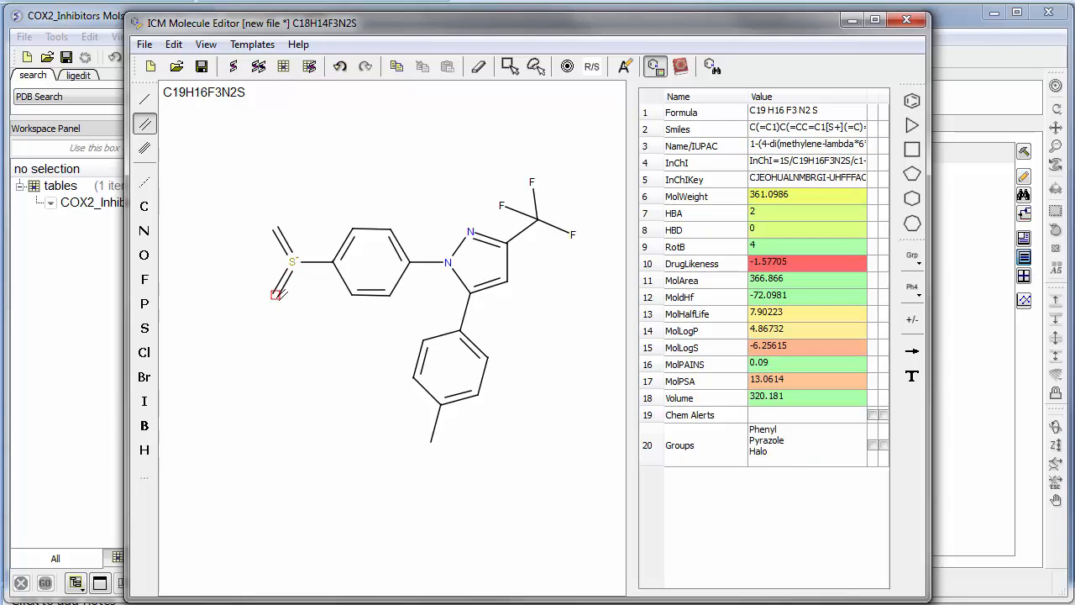
Complete the sulfonamide by adding a single-bonded nitrogen to the sulfur and changing both double-bonded ends to oxygen.
left_click(143, 103)
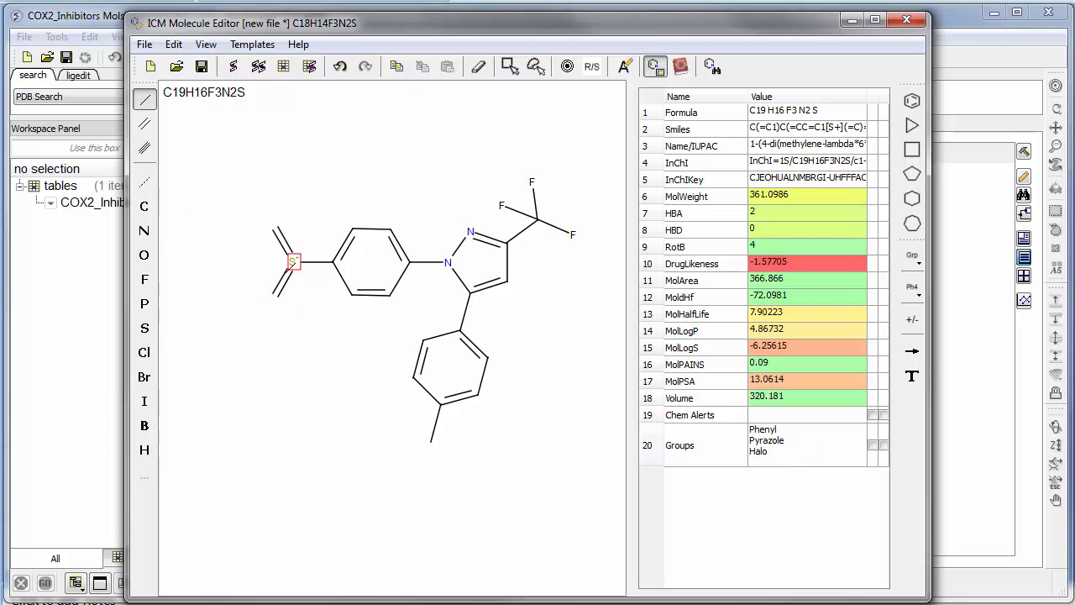
left_click(293, 262)
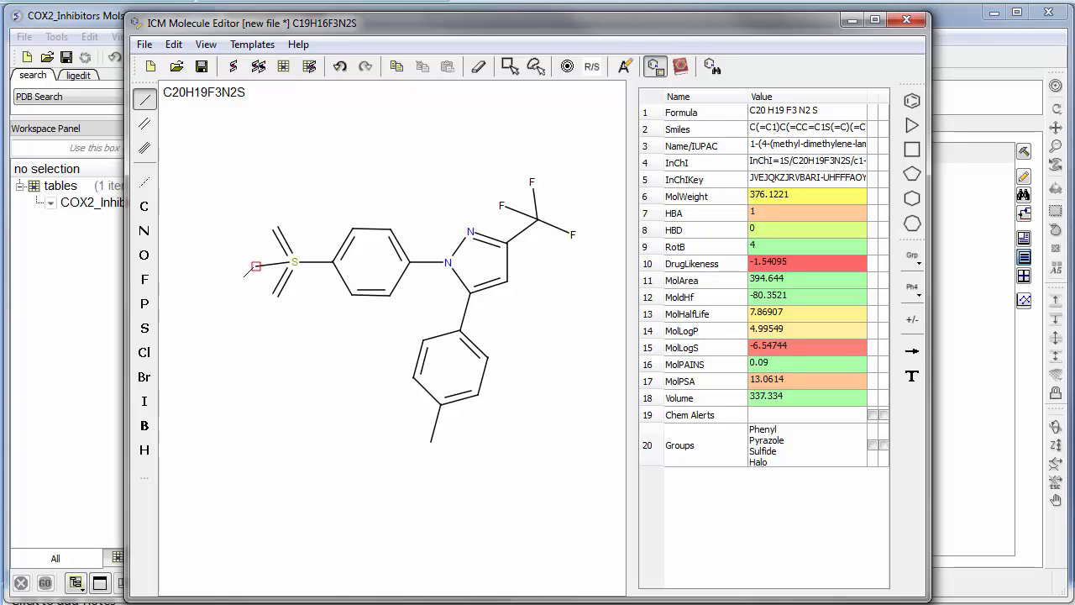
key("n")
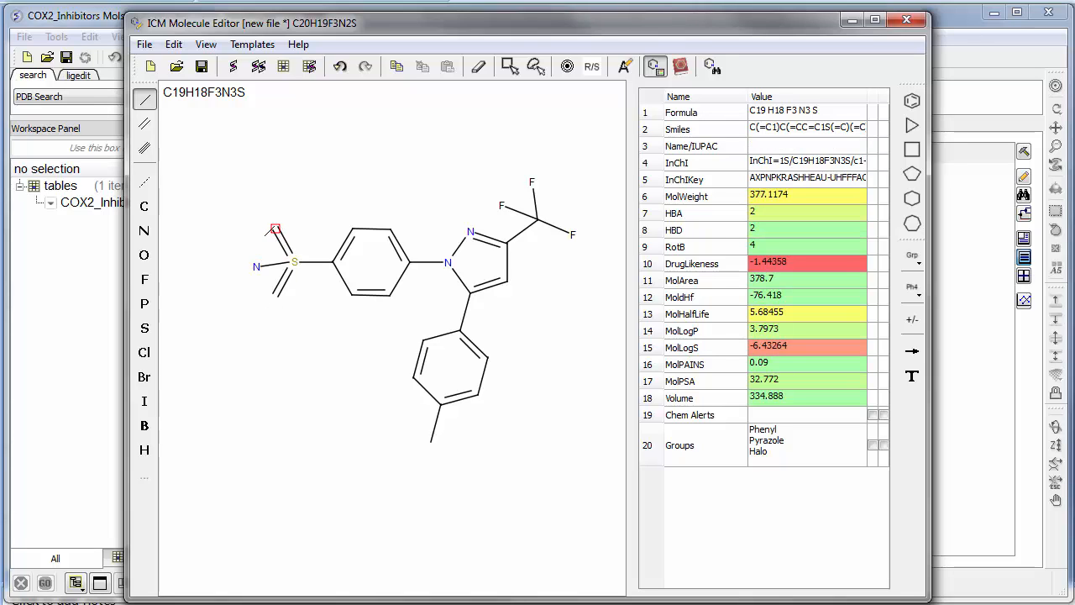
key("o")
key("o")
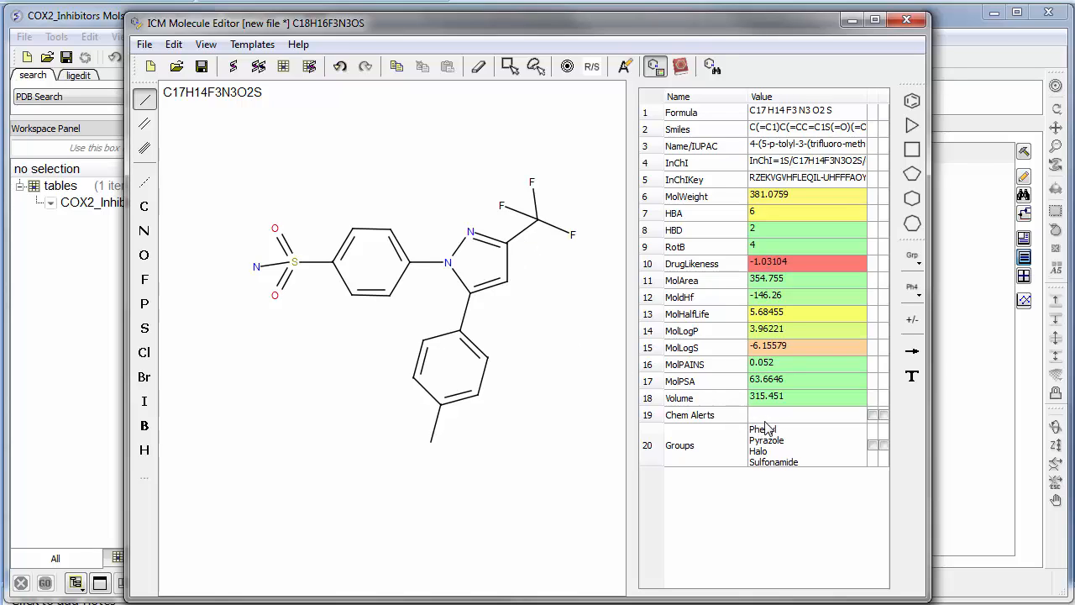
Rename the sketched molecule as Celebrex.
double_click(181, 94)
left_click_drag(531, 319, 388, 321)
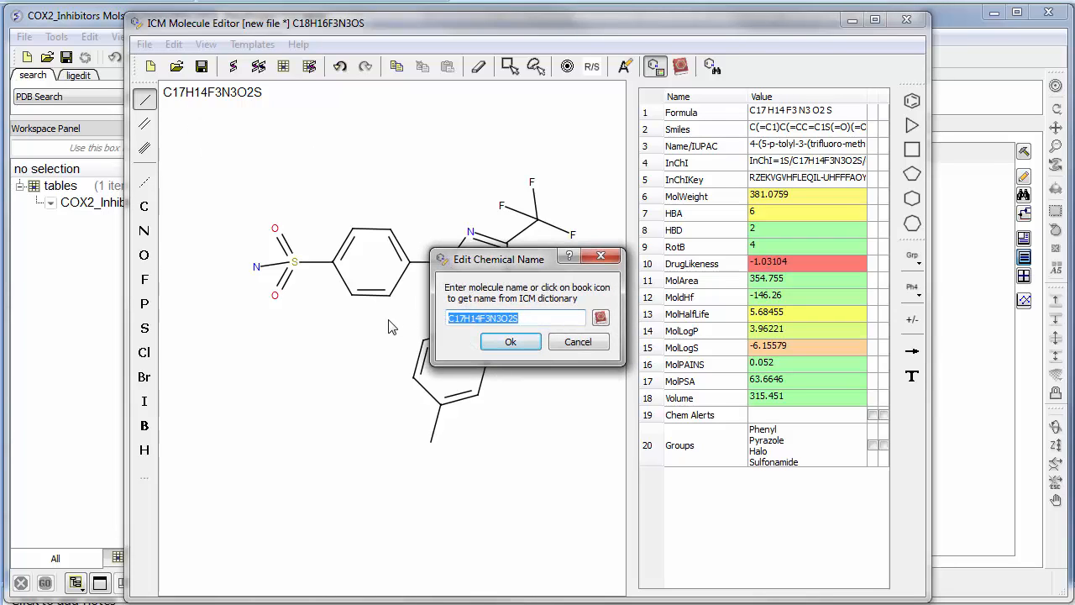
type("Celebre")
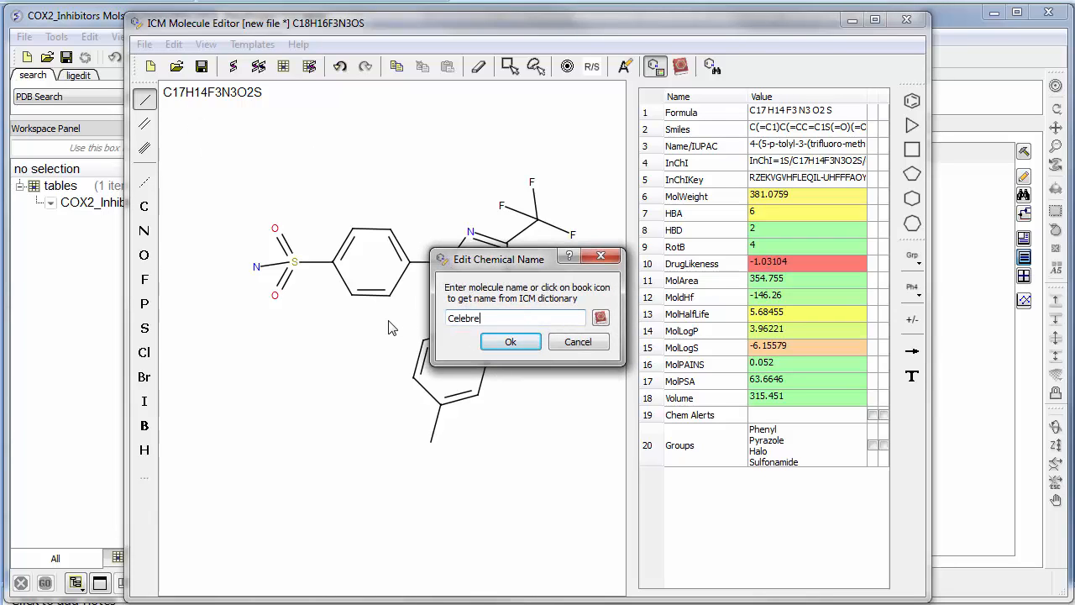
type("x")
left_click(508, 342)
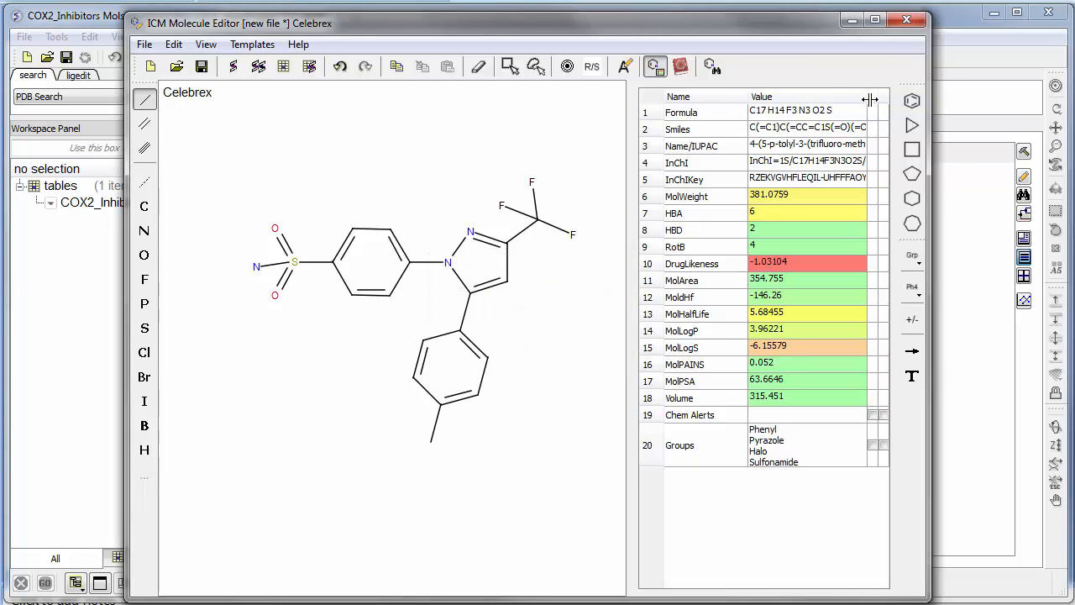
Append the sketched Celebrex molecule to the COX2_Inhibitors table and close the molecule editor.
left_click(284, 67)
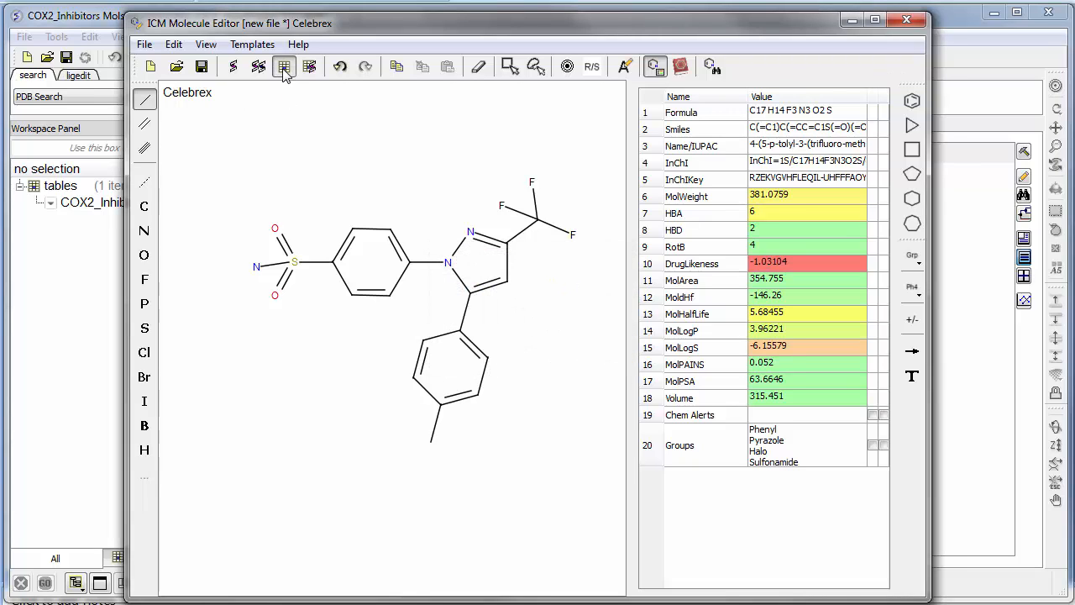
left_click(515, 338)
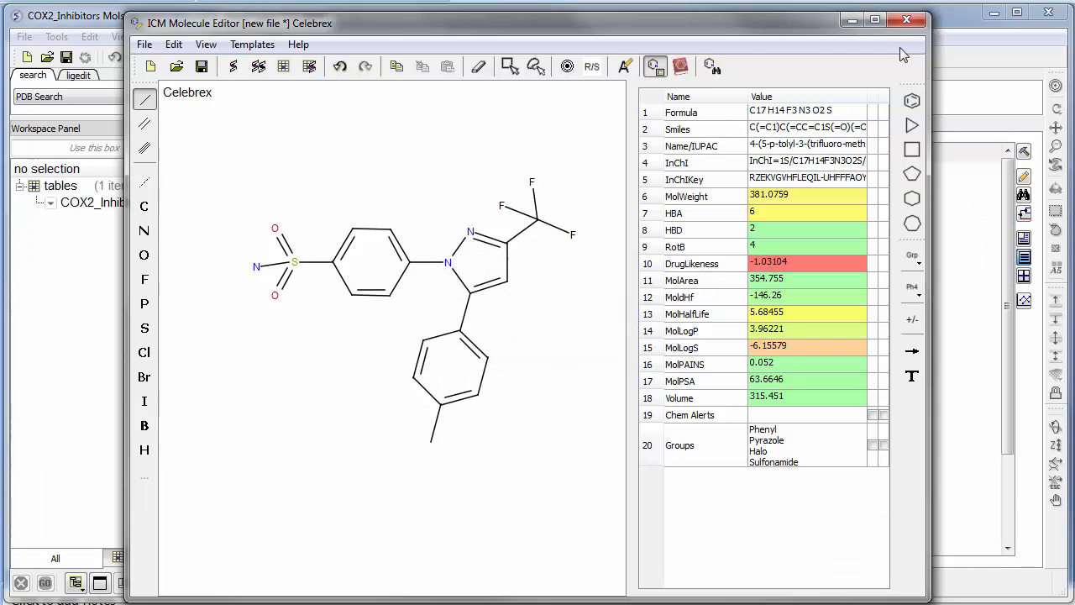
left_click(905, 19)
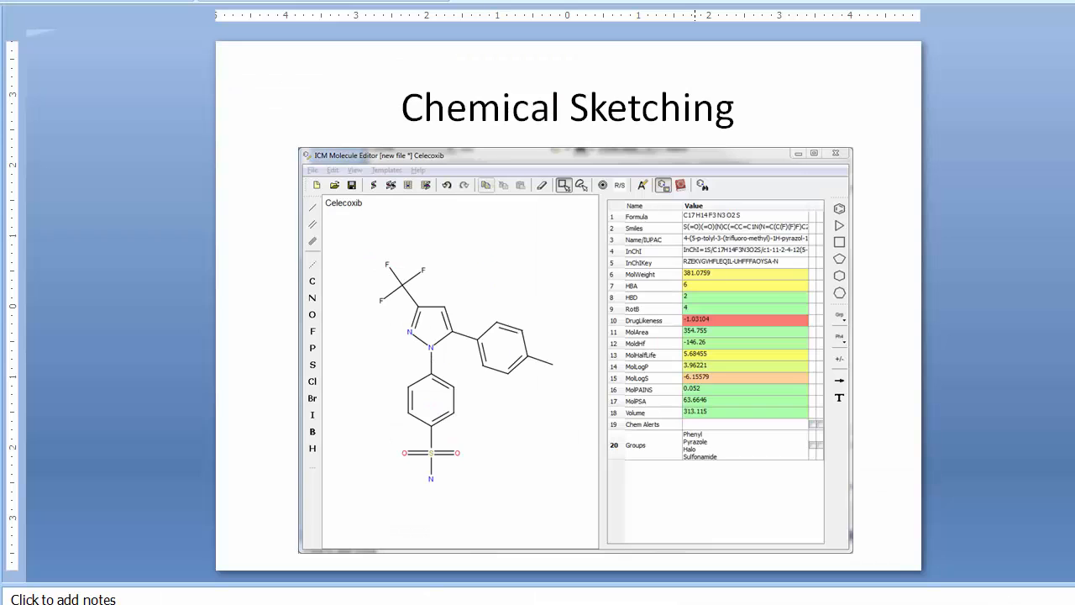
key("Page_Down")
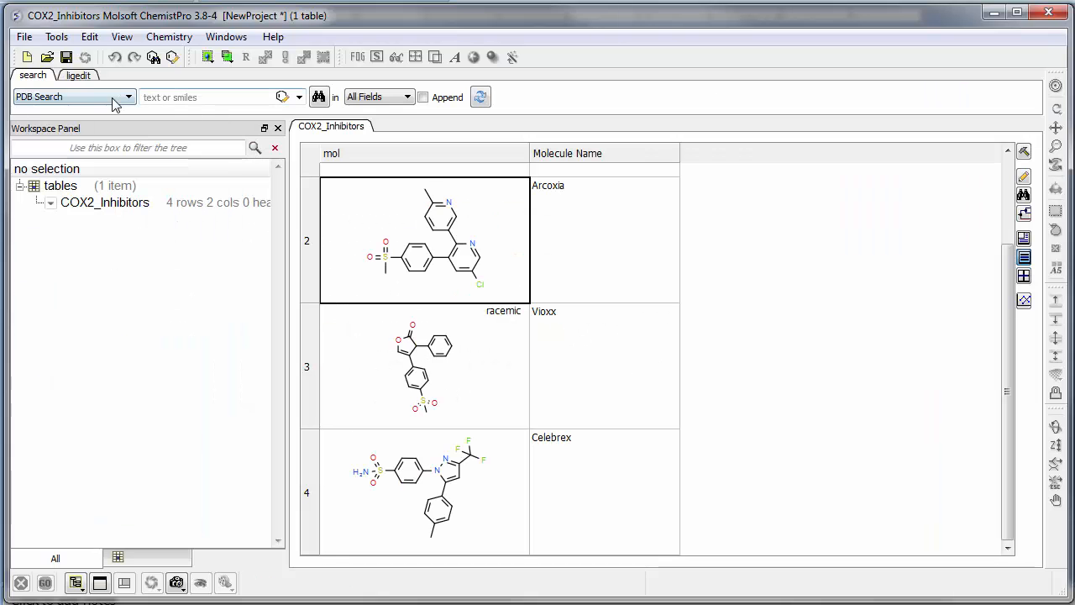
Search the PDB for entry 4cox and load its structure.
left_click(147, 98)
type("4cox")
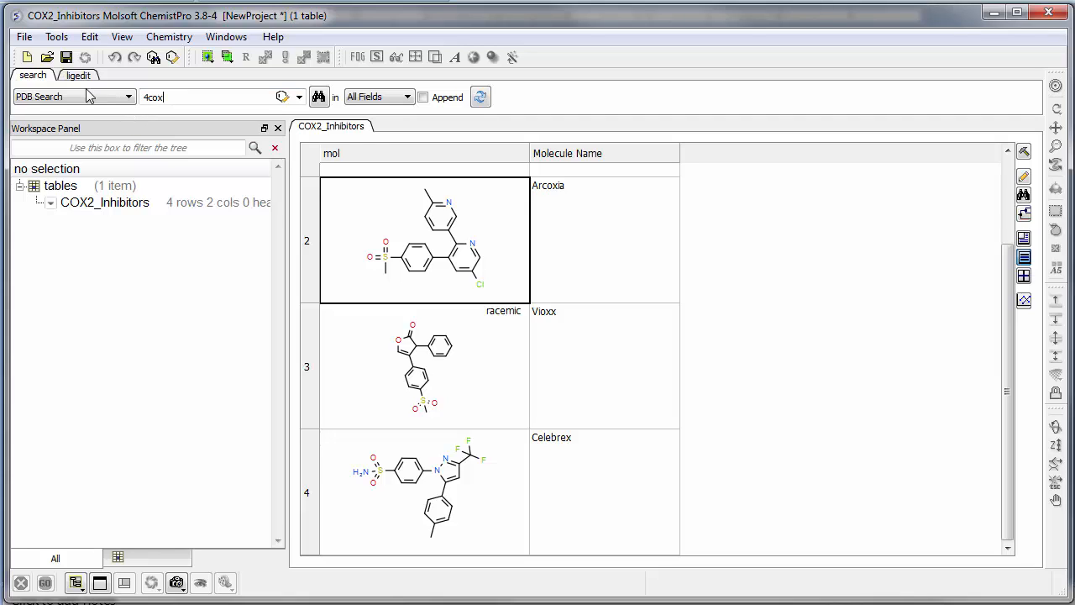
key("Return")
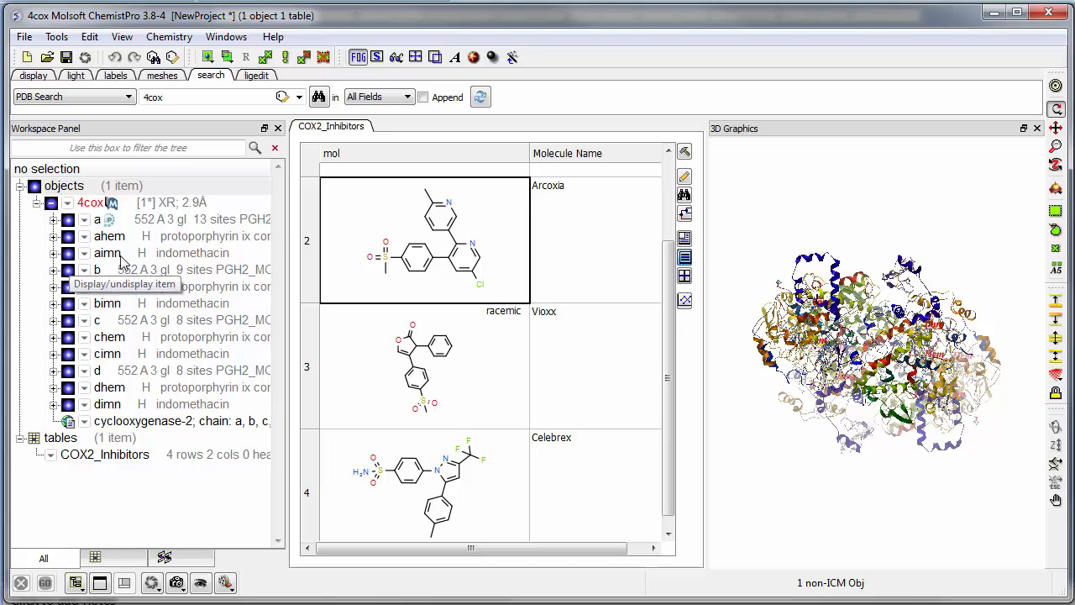
Select the aimn indomethacin ligand of 4cox, centre the 3D view on it and inspect it in the binding site.
left_click(54, 254)
left_click(54, 254)
double_click(126, 254)
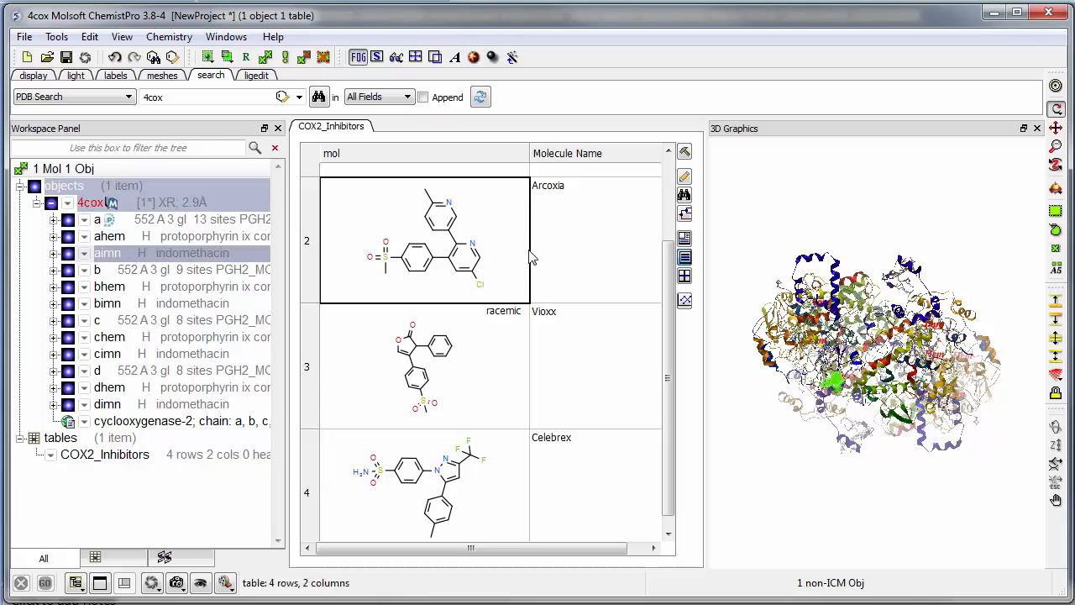
left_click(1055, 87)
left_click_drag(939, 294, 995, 323)
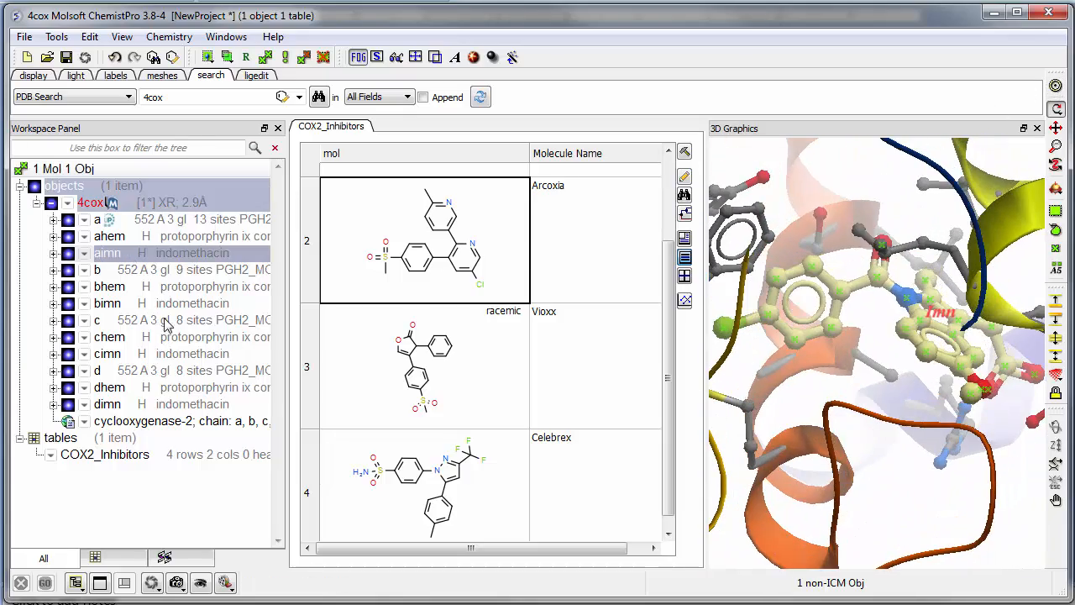
Extract the aimn ligand as a 2D drawing and append it to the existing COX2_Inhibitors table.
right_click(120, 260)
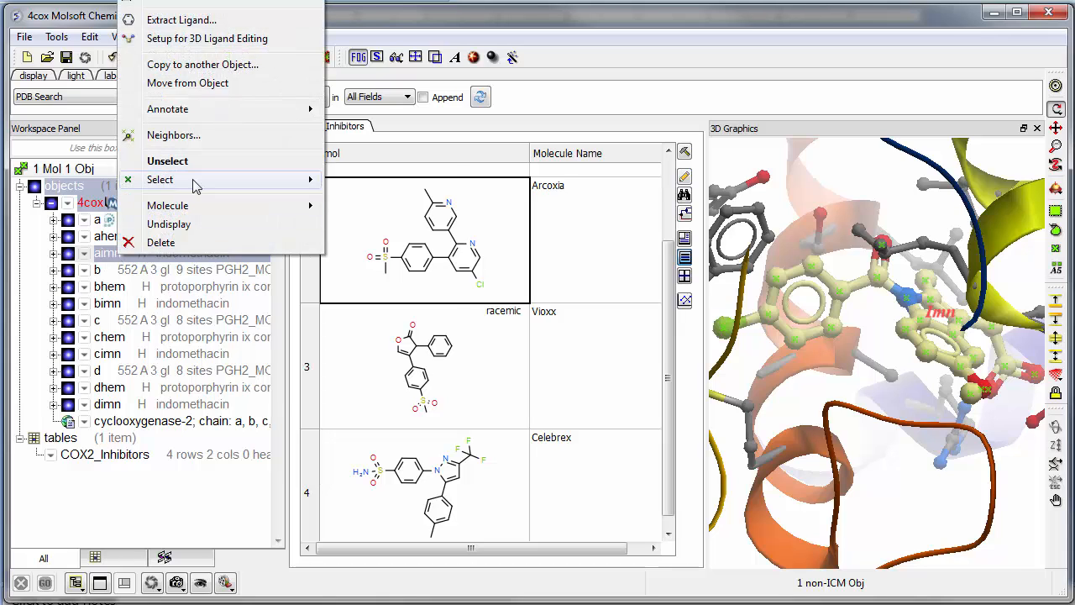
left_click(178, 23)
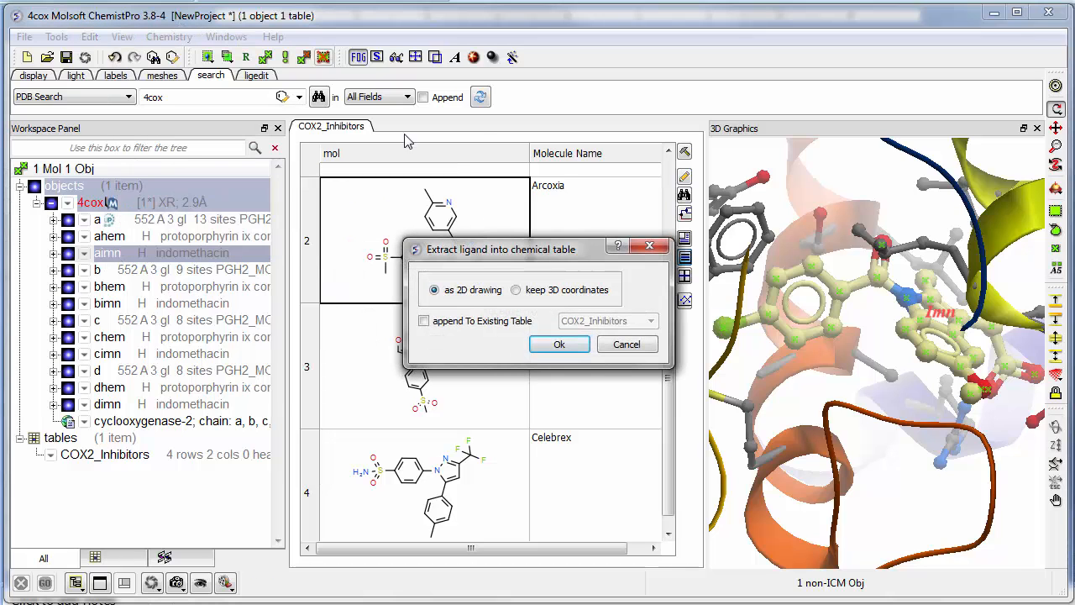
left_click(424, 320)
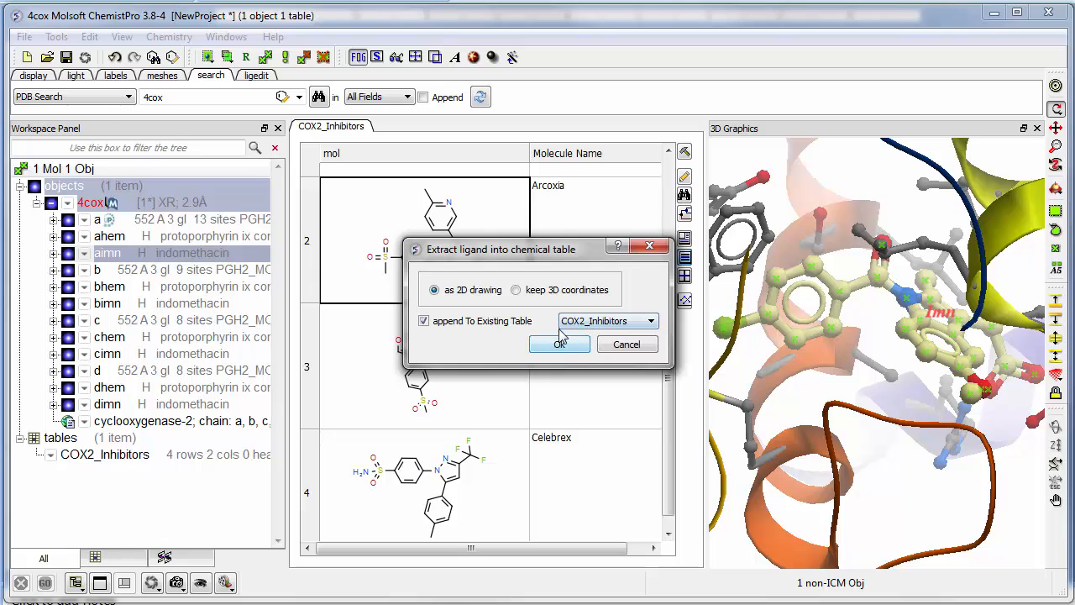
left_click(560, 344)
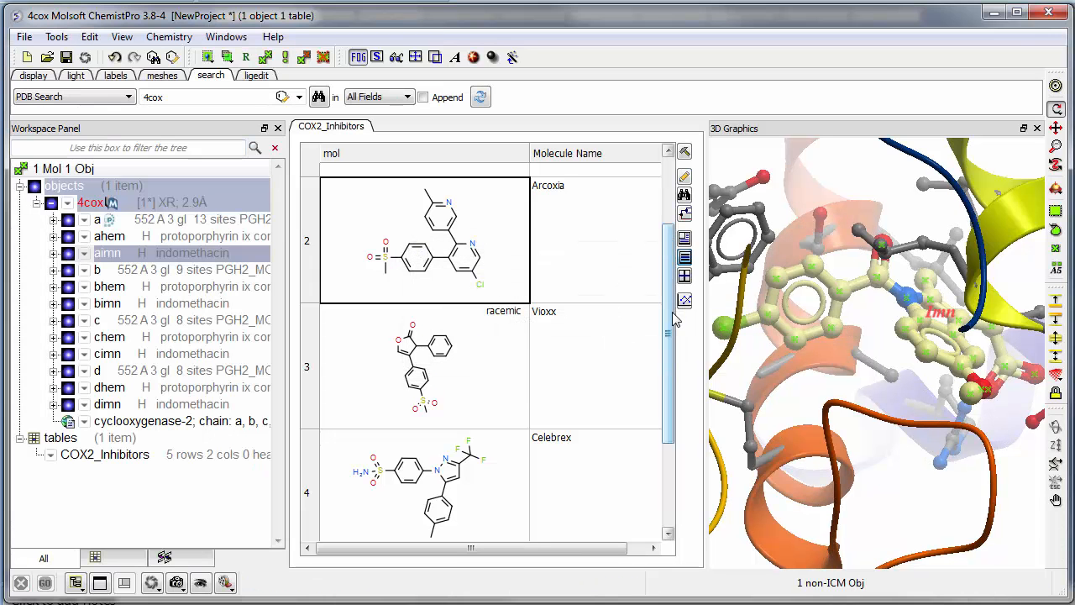
Enter Indomethacin as the molecule name of the extracted ligand in row 5 of the table.
left_click_drag(672, 325, 672, 433)
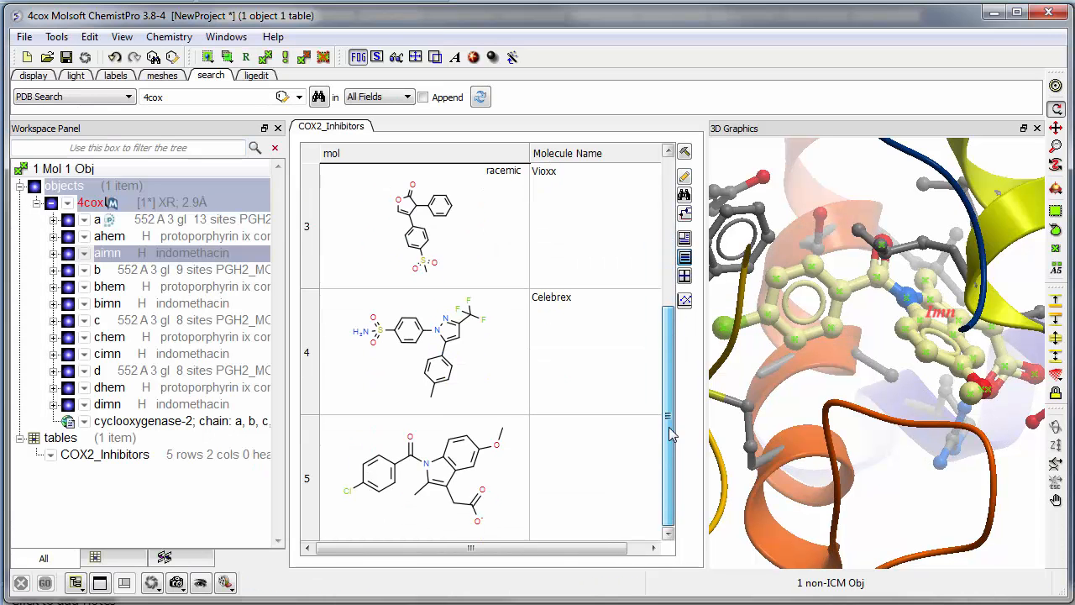
left_click(548, 441)
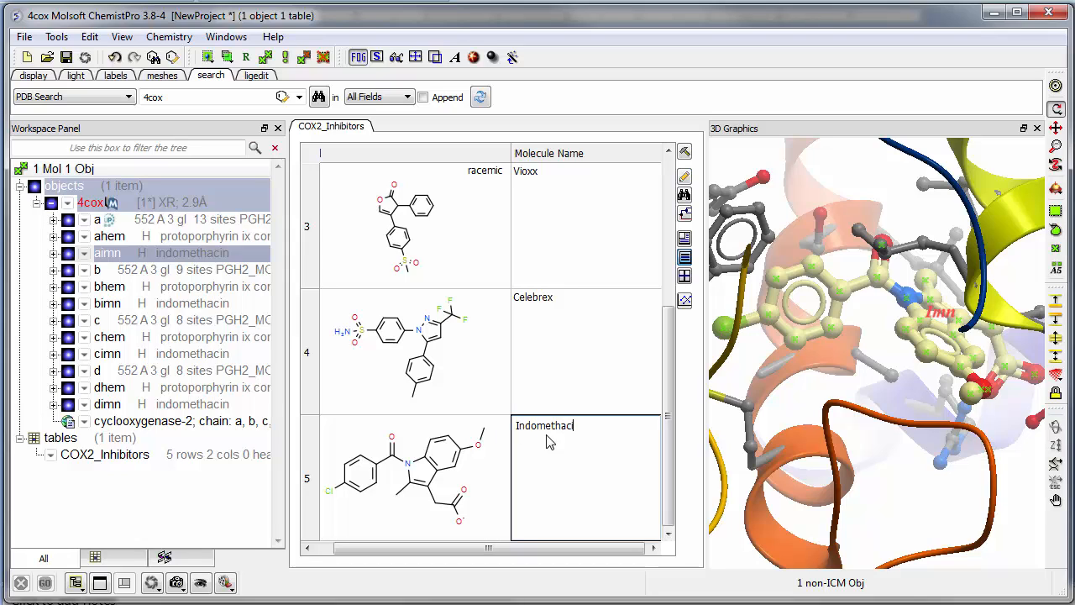
left_click(558, 386)
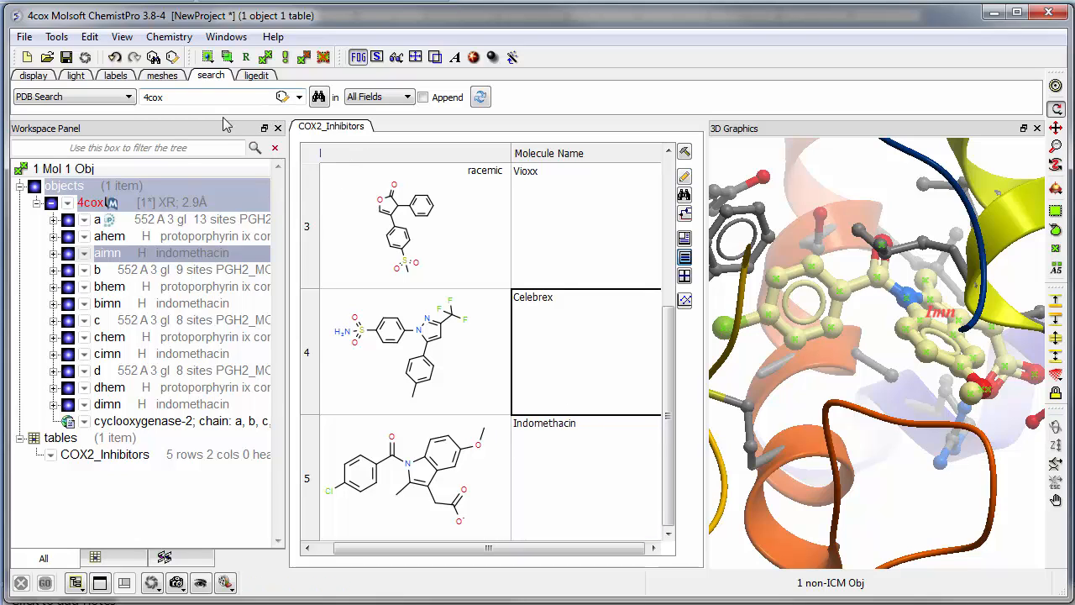
Delete the 4cox object from the workspace.
left_click(131, 205)
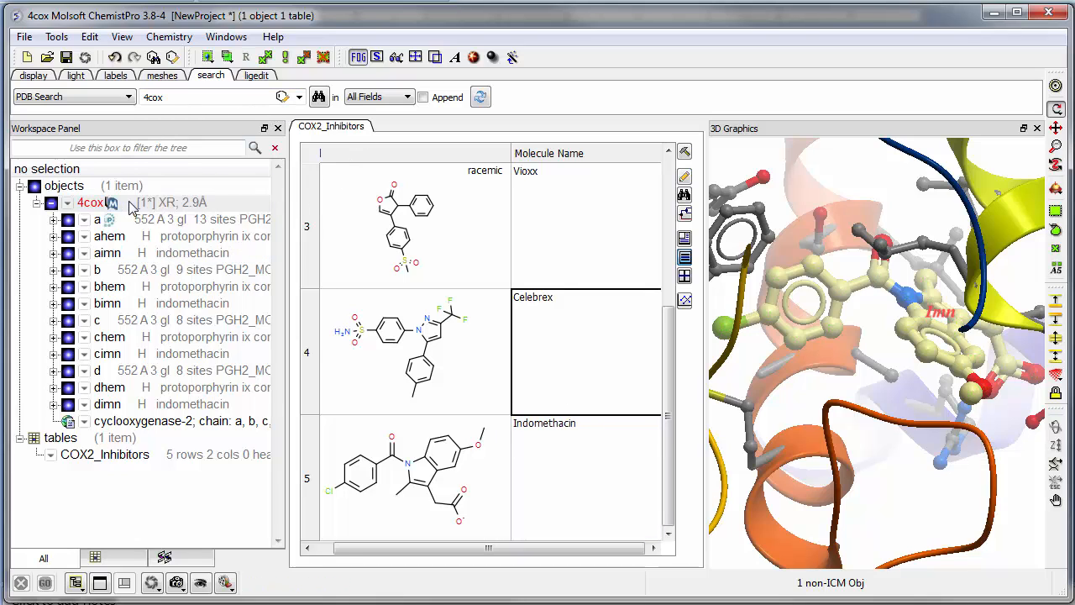
right_click(130, 206)
left_click(184, 286)
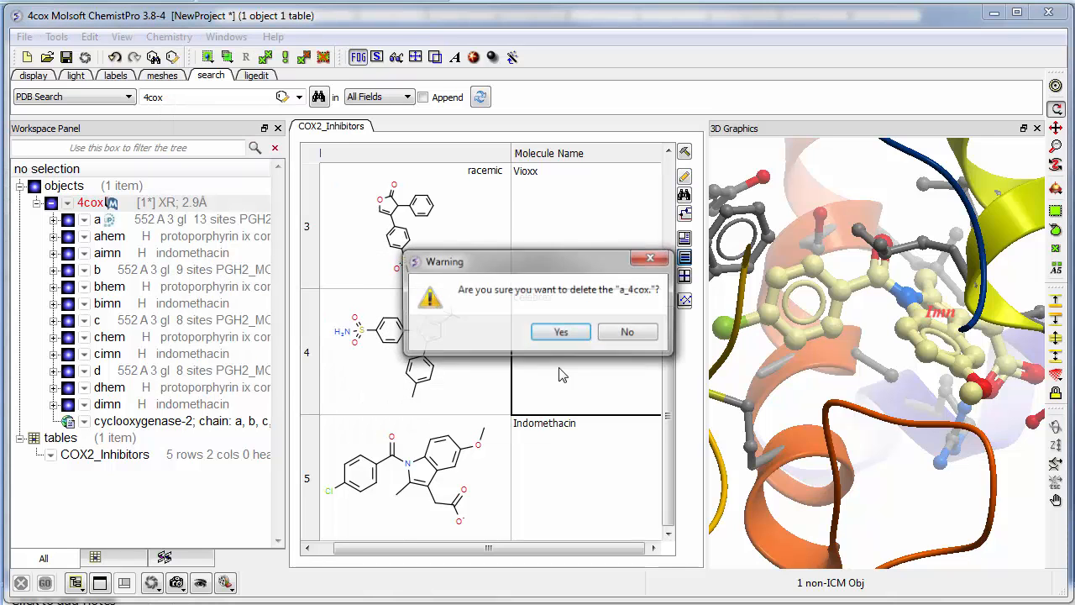
left_click(556, 334)
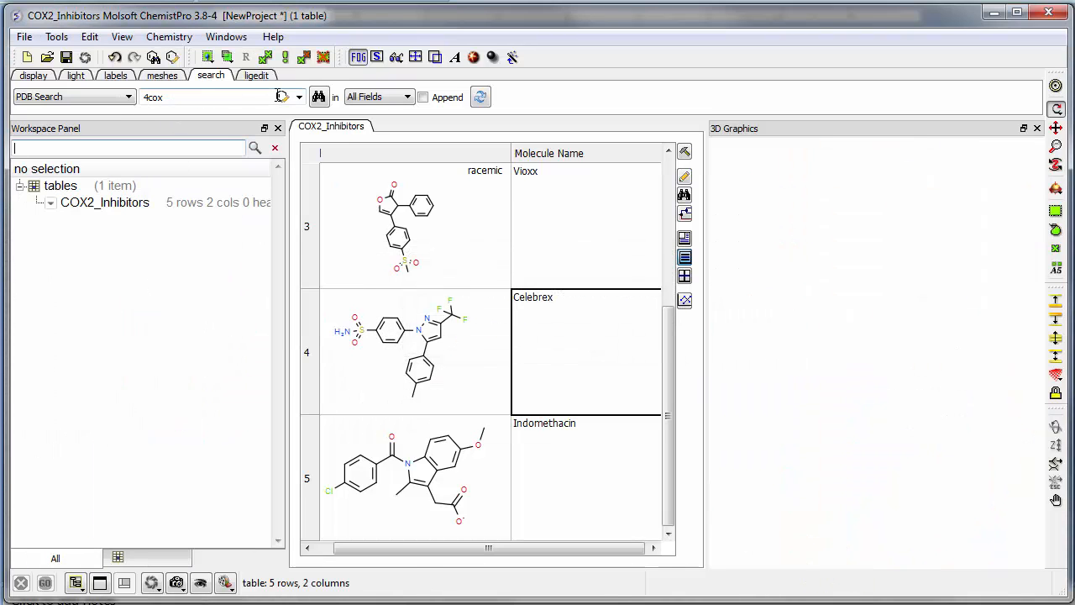
Load Aspirin by name into the molecule editor and save it as the structure query for the PDB search.
left_click(283, 97)
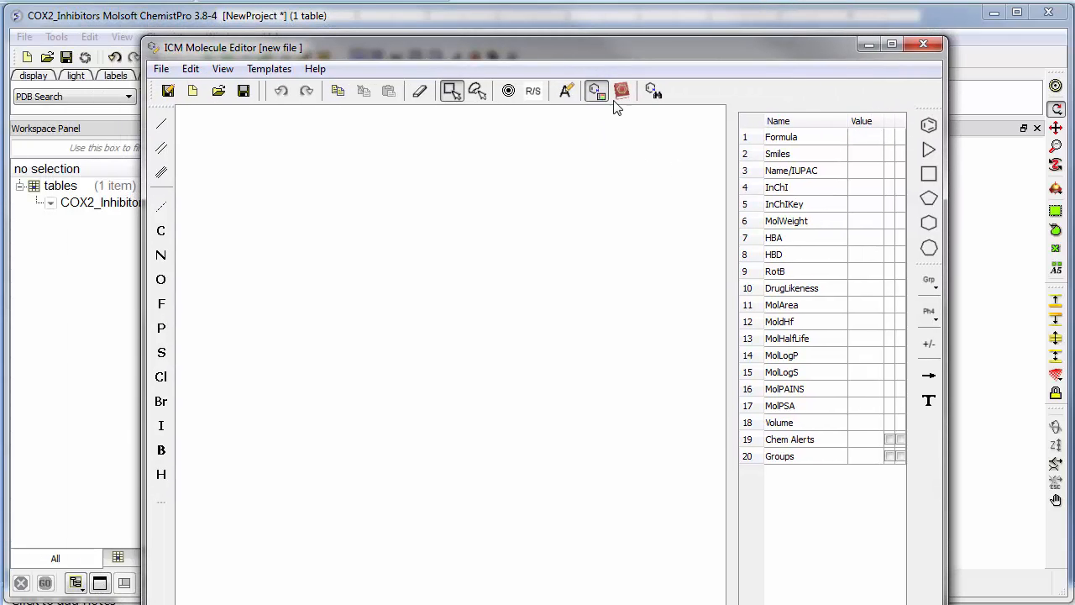
left_click(622, 92)
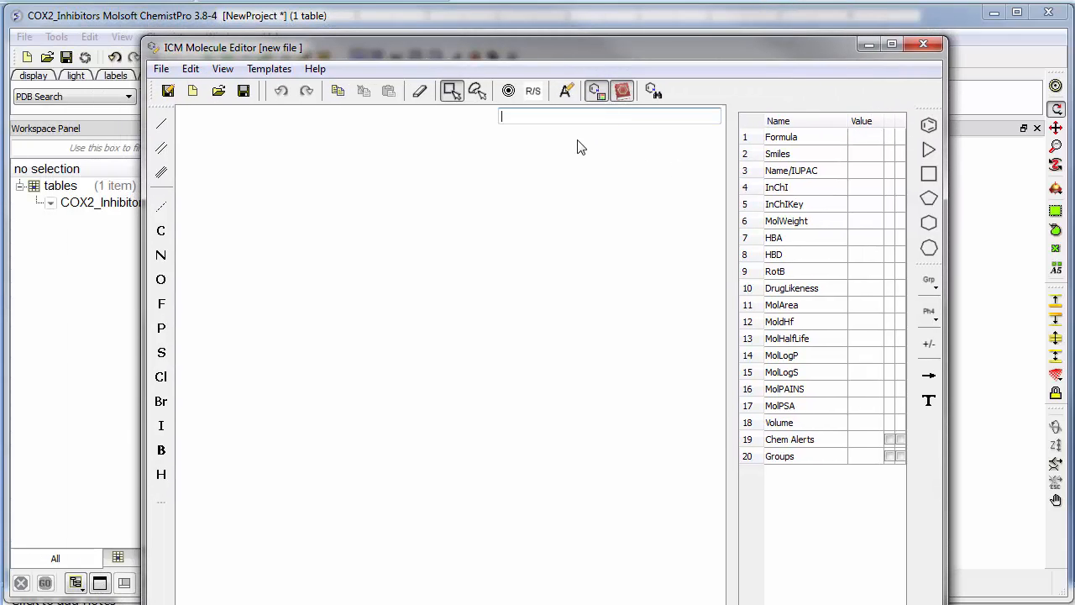
type("aspirin")
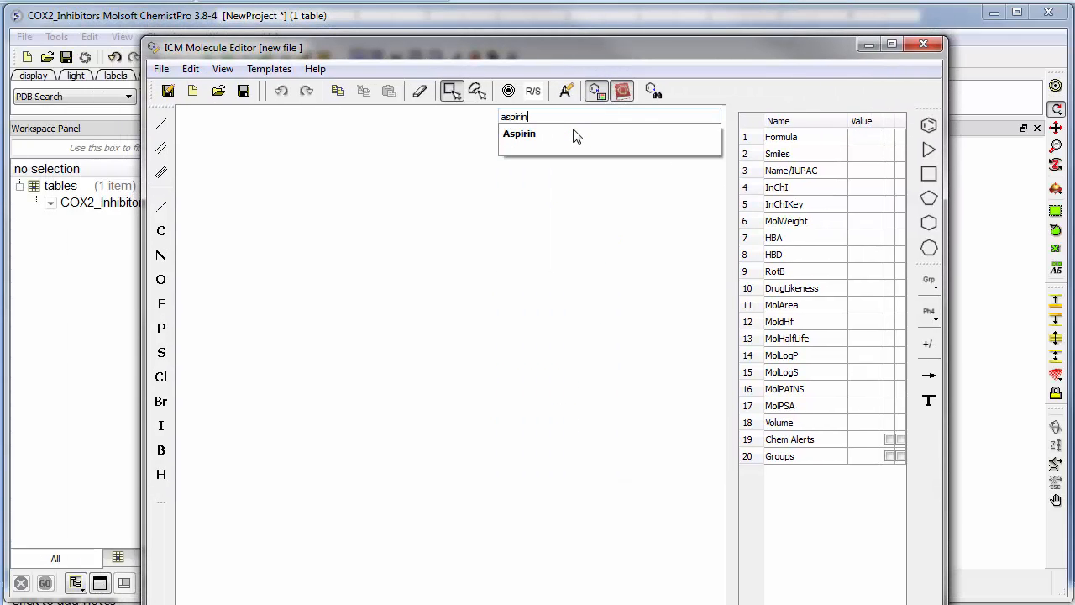
left_click(534, 136)
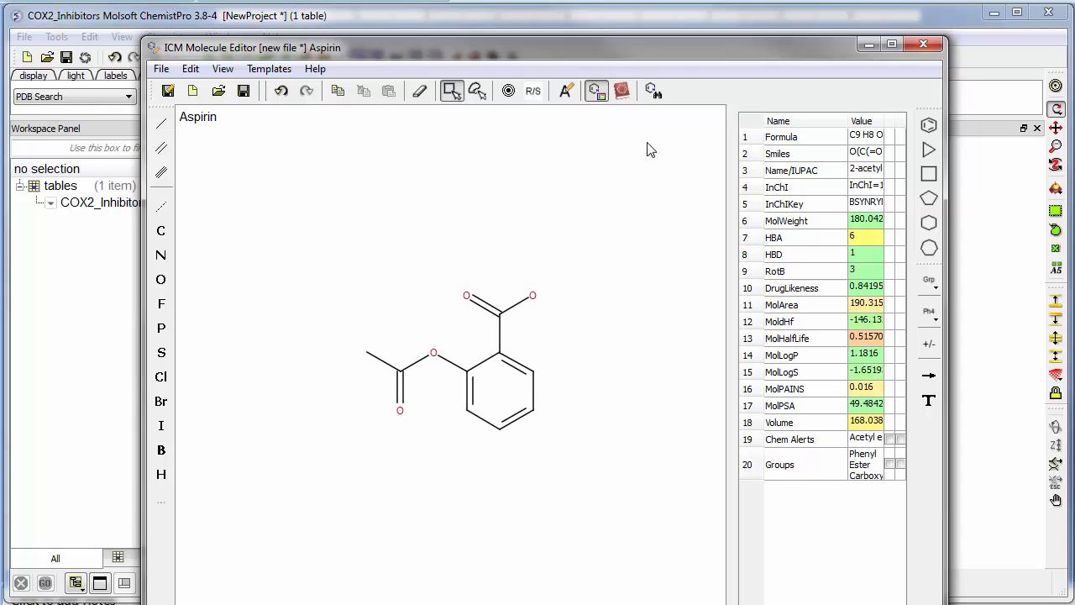
left_click(923, 43)
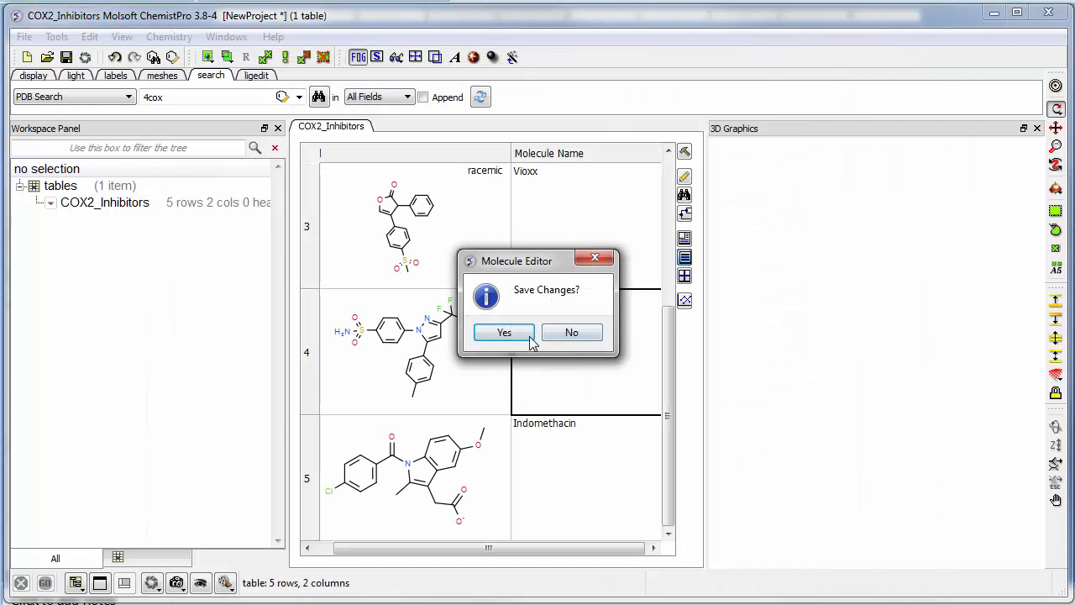
left_click(530, 336)
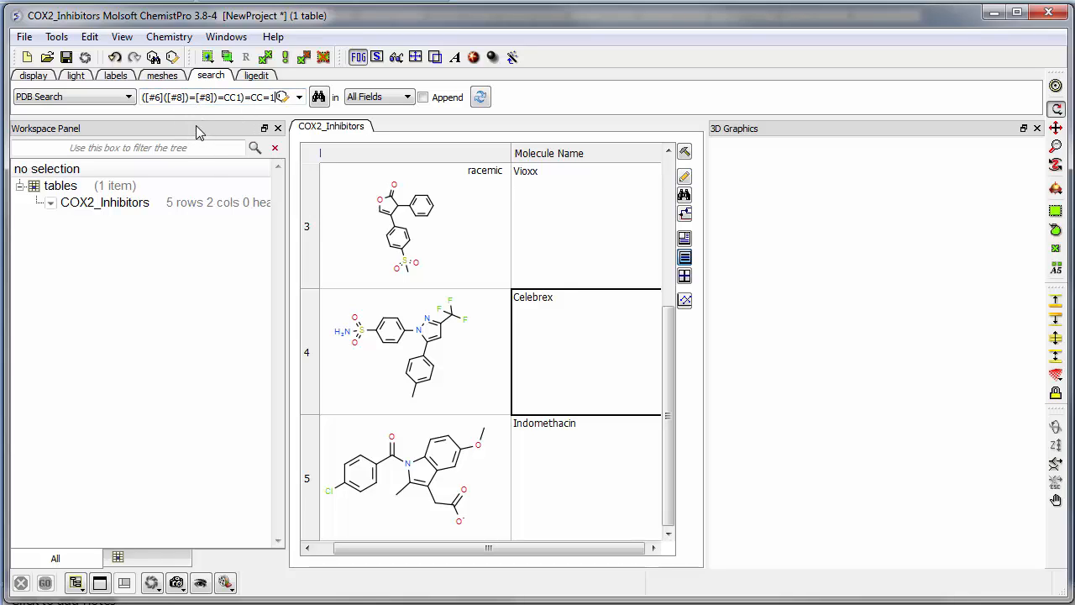
Run the PDB search with the aspirin structure, review the hits and load the first one, 3gcl, in 3D.
left_click(319, 97)
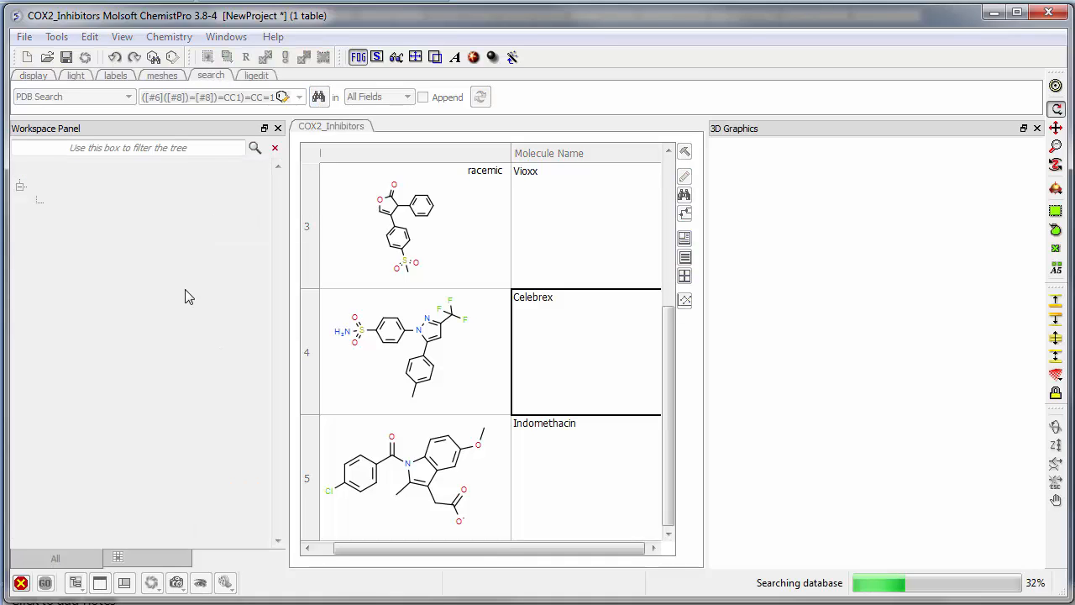
scroll(444, 282, "down", 6)
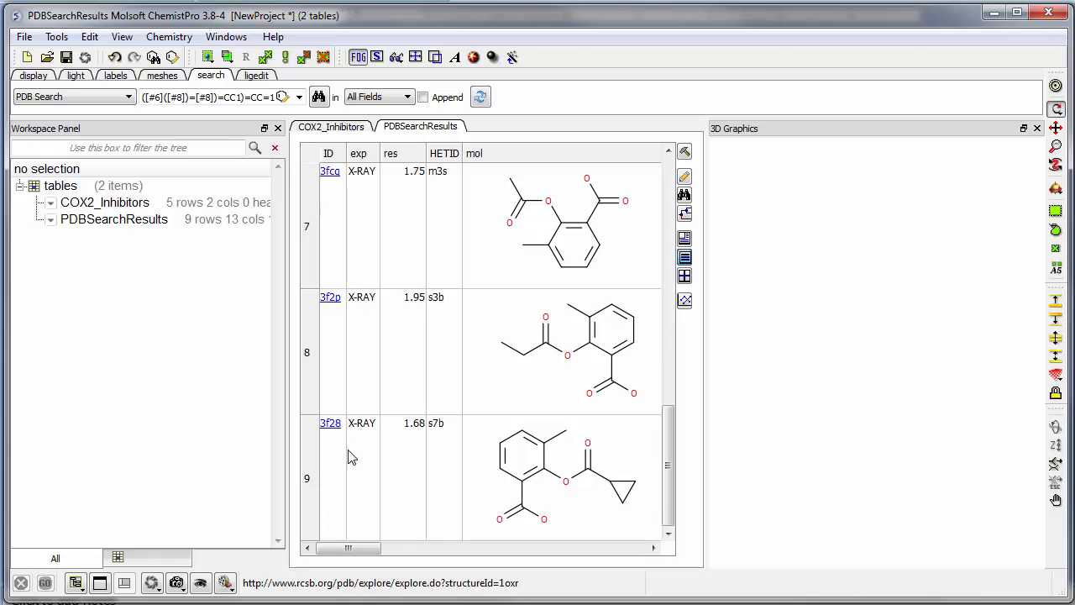
scroll(390, 456, "up", 5)
scroll(391, 456, "up", 1)
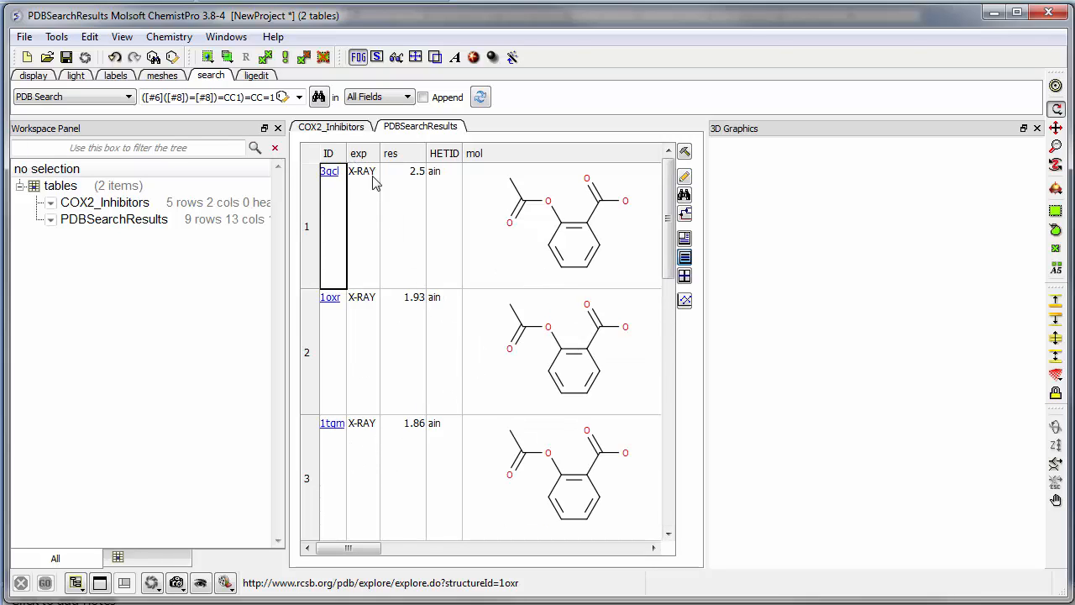
left_click(569, 261)
double_click(570, 260)
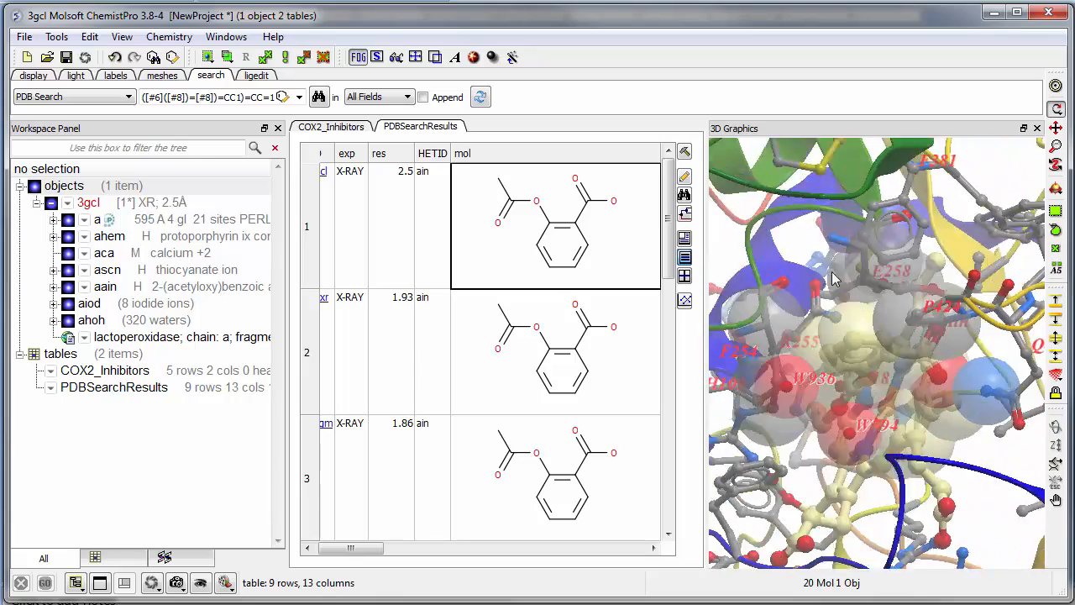
Delete the PDBSearchResults table and the 3gcl object from the workspace.
right_click(420, 126)
left_click(460, 278)
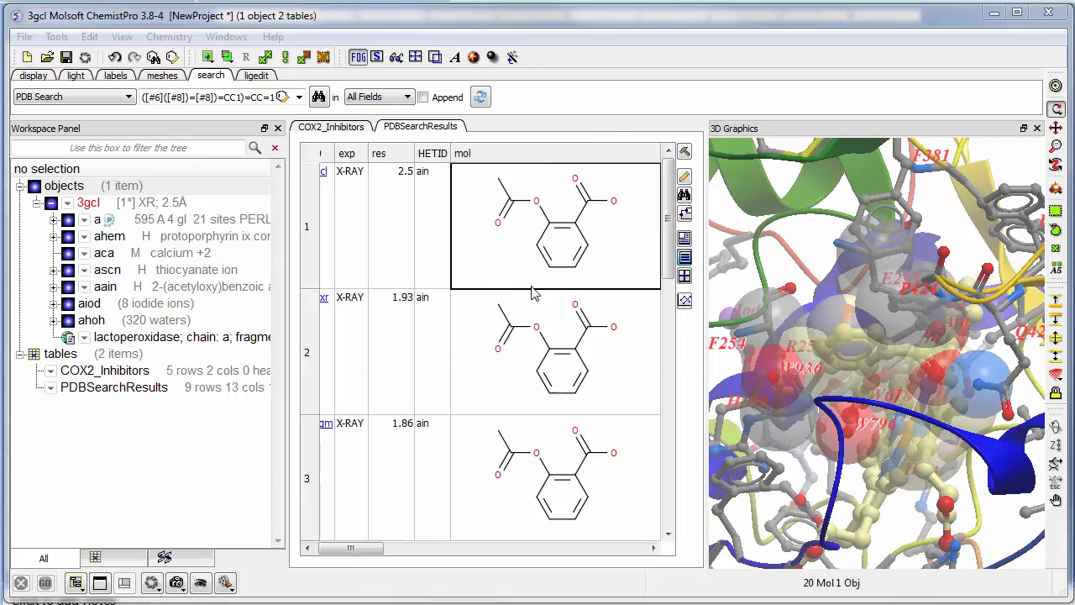
left_click(518, 333)
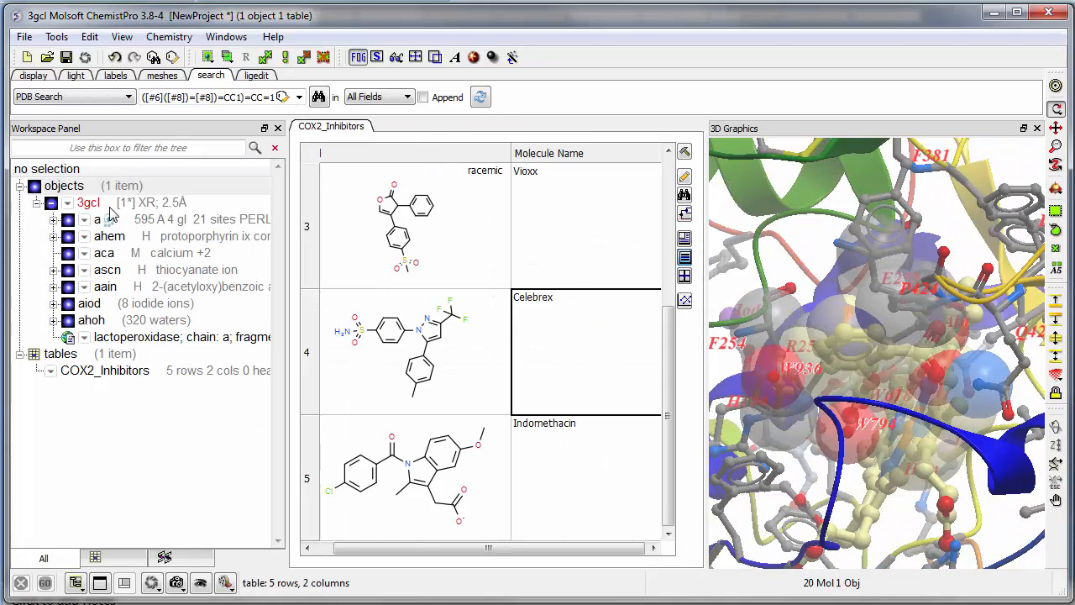
right_click(112, 216)
left_click(159, 270)
left_click(584, 333)
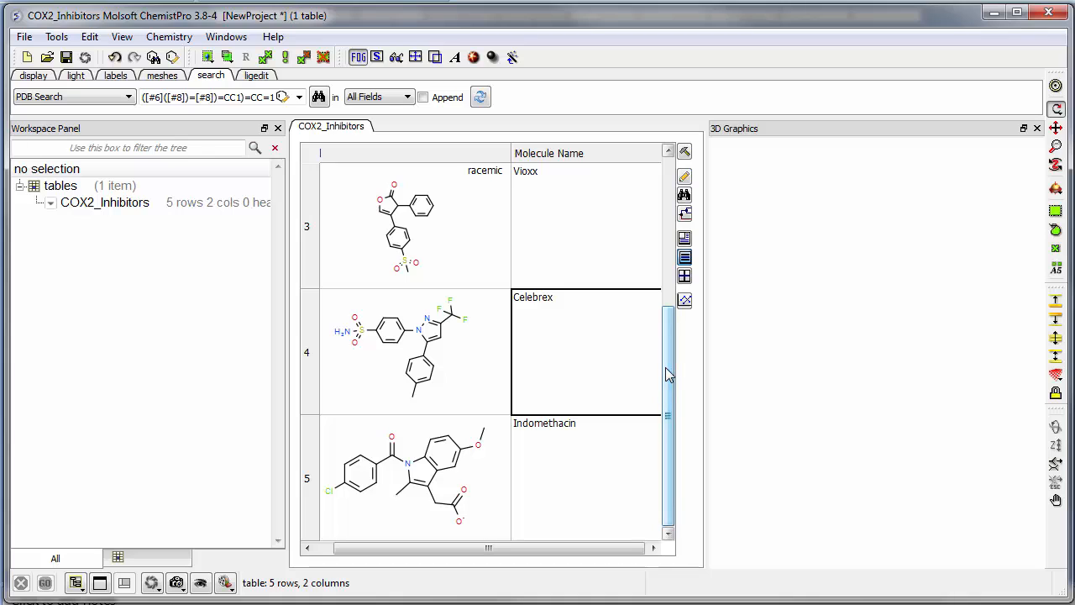
Clear the Celebrex structure from the molecule editor's drawing area.
left_click_drag(672, 343, 666, 176)
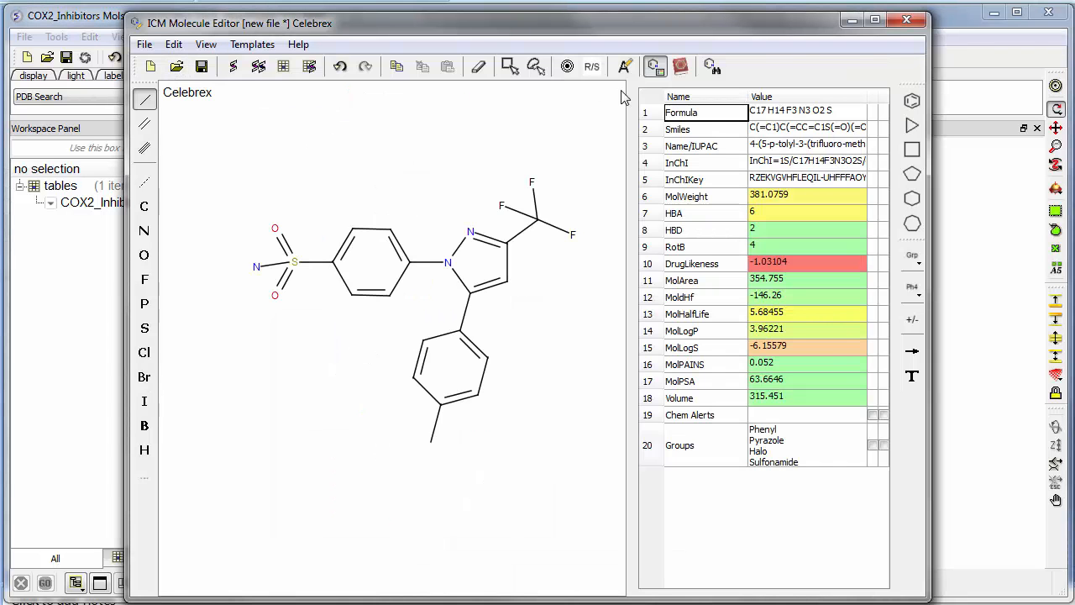
left_click_drag(200, 122, 624, 501)
key("Delete")
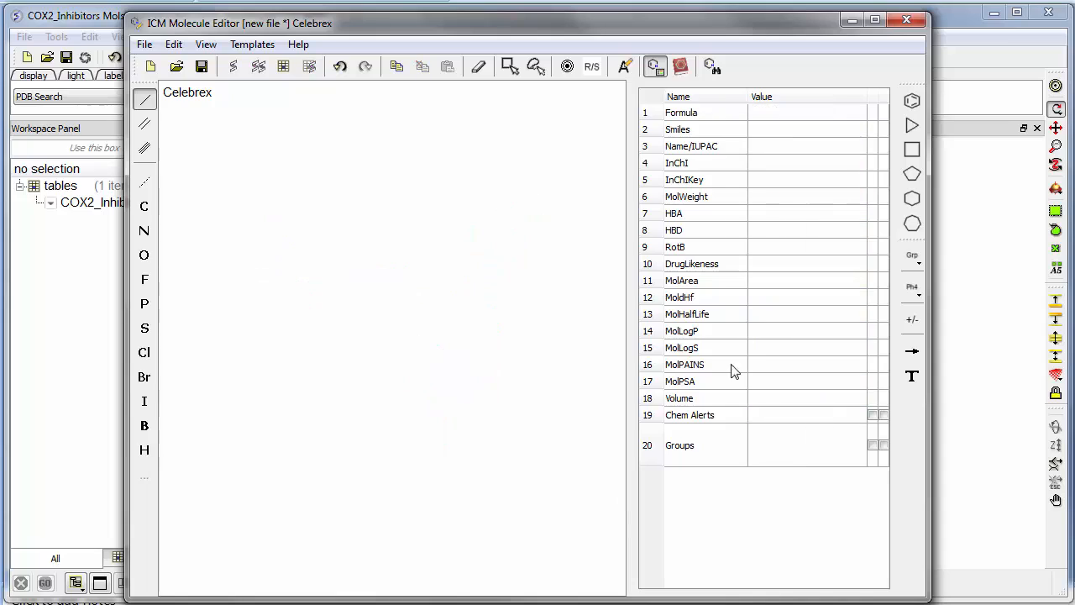
Load Nabumetone by name into the molecule editor, append it to the COX2_Inhibitors table and close the editor.
left_click(680, 66)
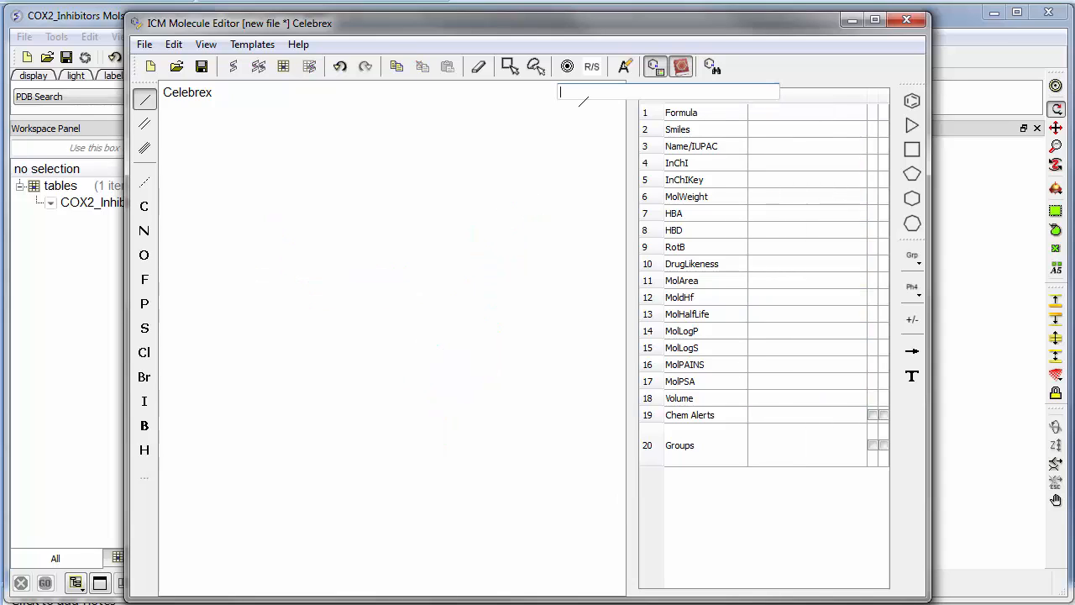
type("nab")
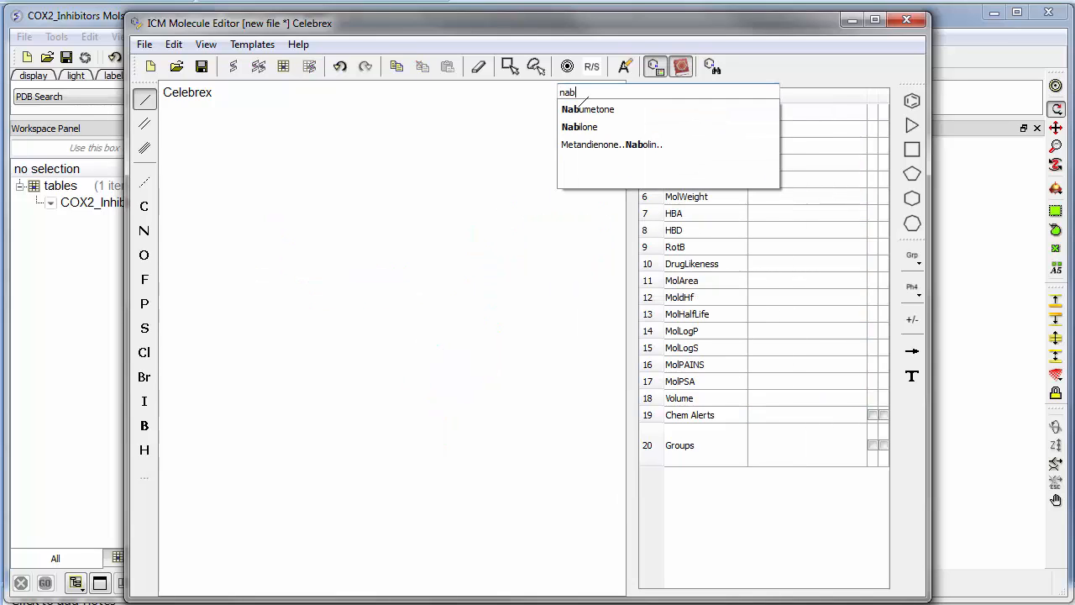
left_click(593, 110)
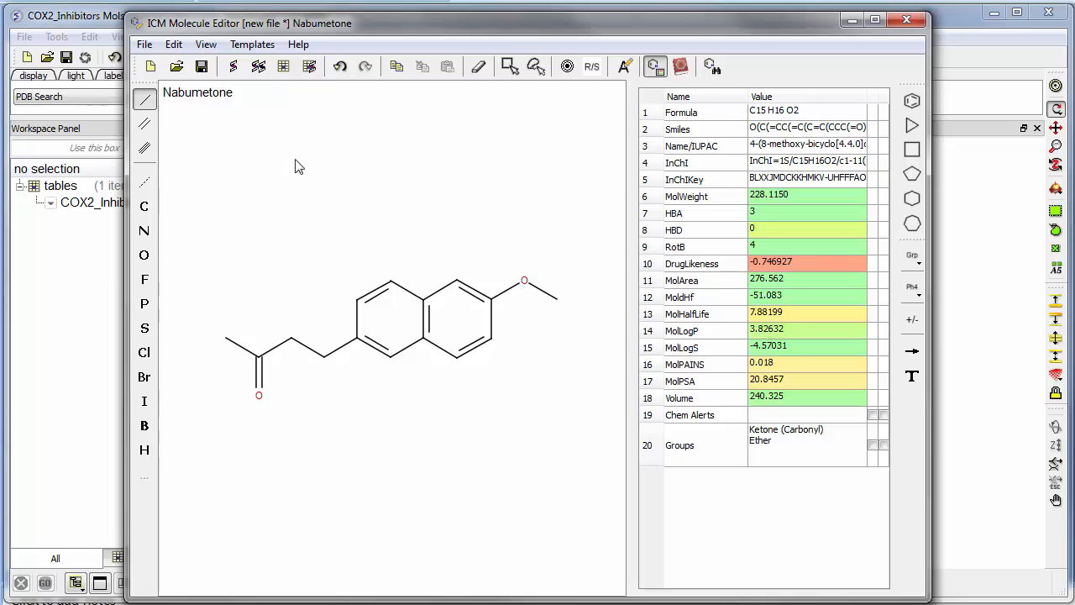
left_click(283, 66)
left_click(520, 339)
left_click(906, 19)
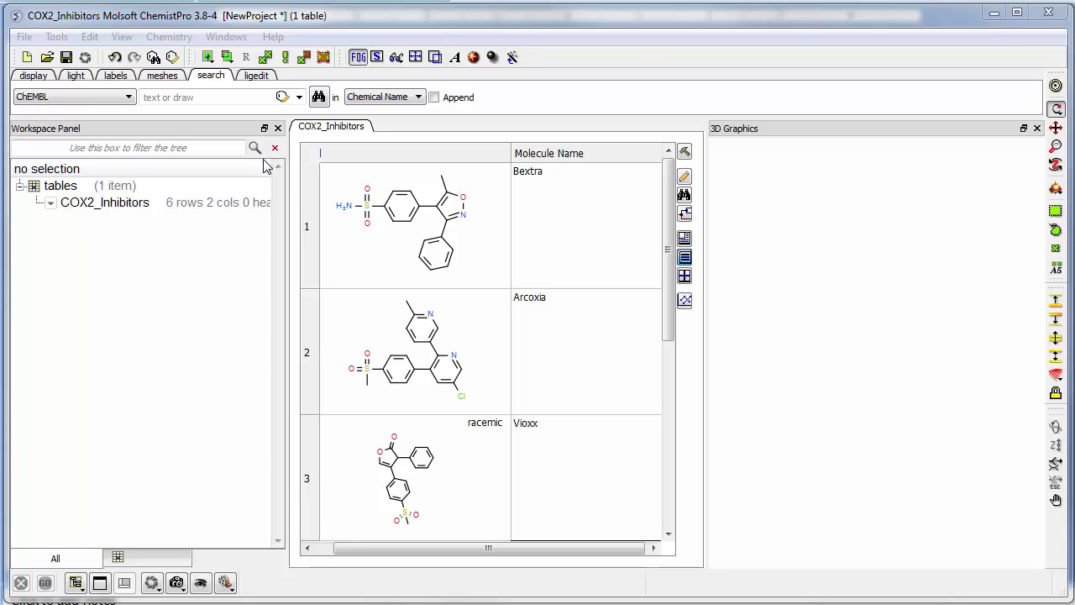
left_click(669, 173)
left_click_drag(669, 173, 674, 213)
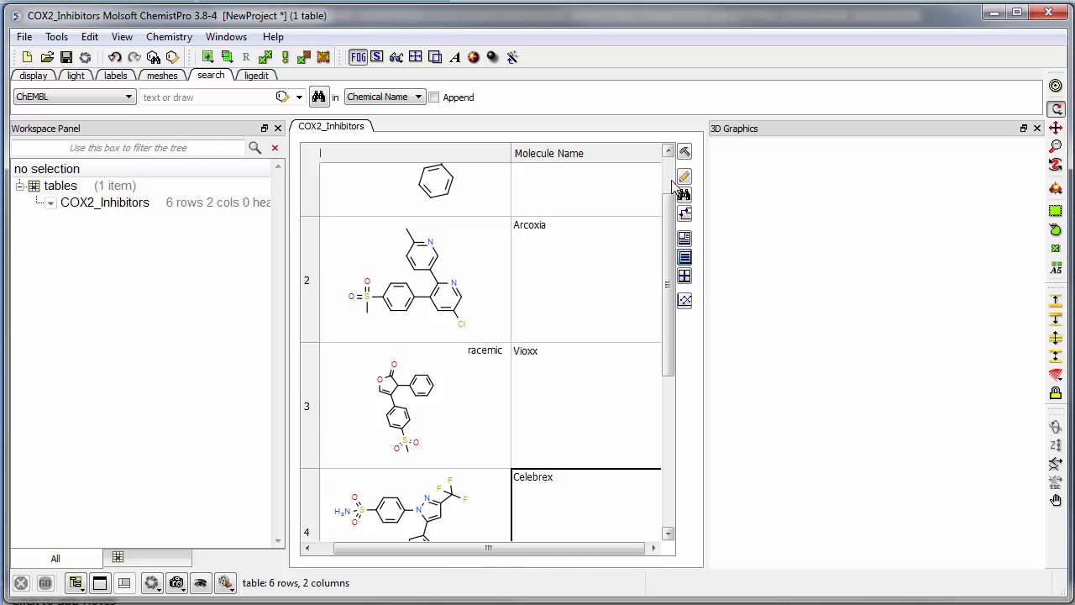
Search ChEMBL for cox2 by Protein Name with Append enabled.
left_click(148, 97)
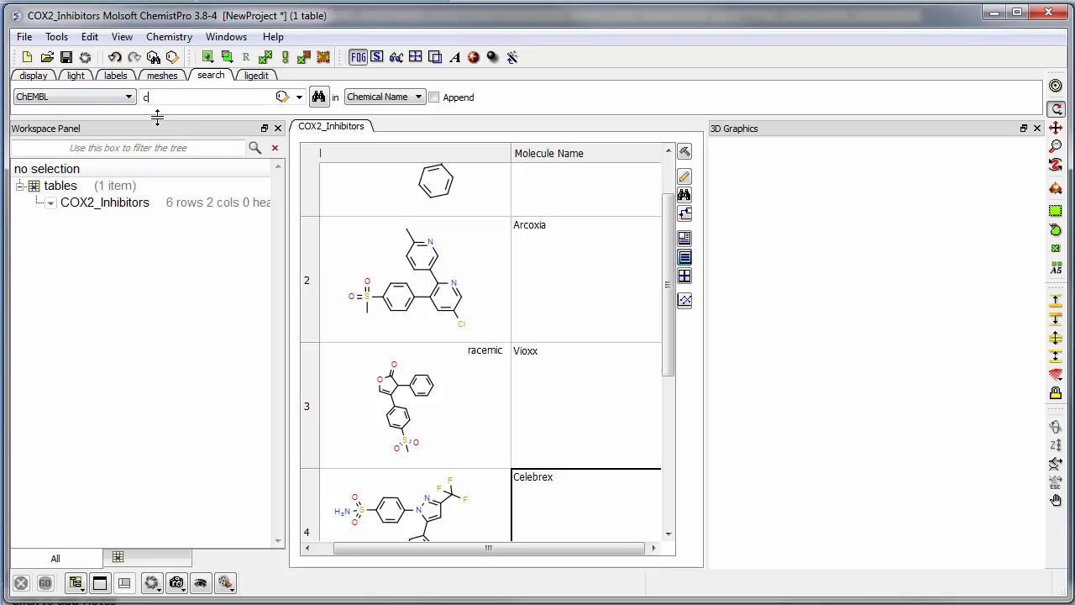
left_click(433, 97)
left_click(415, 97)
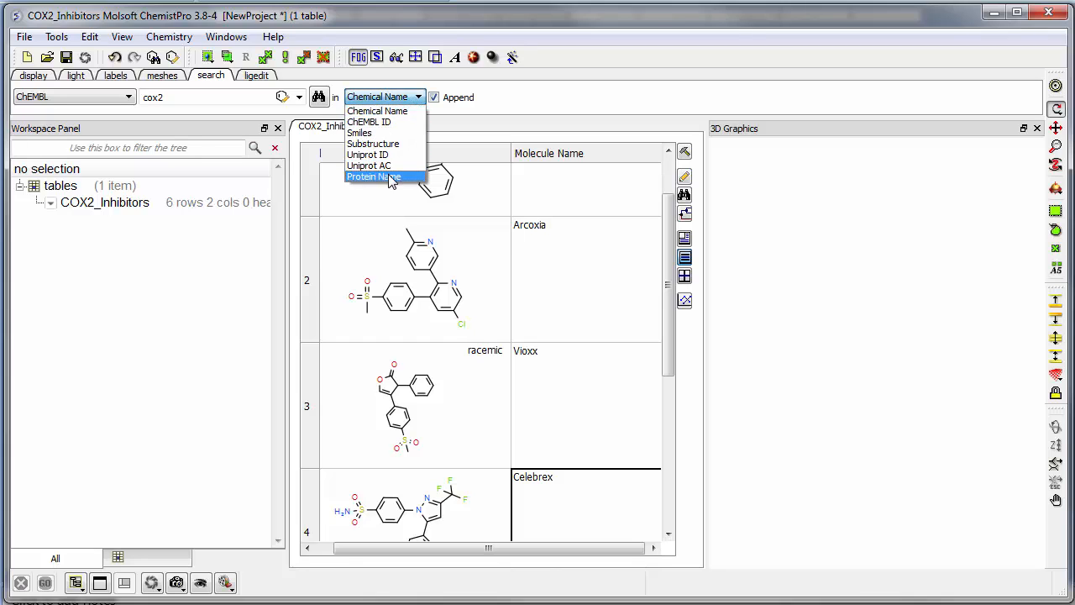
left_click(389, 177)
left_click(319, 98)
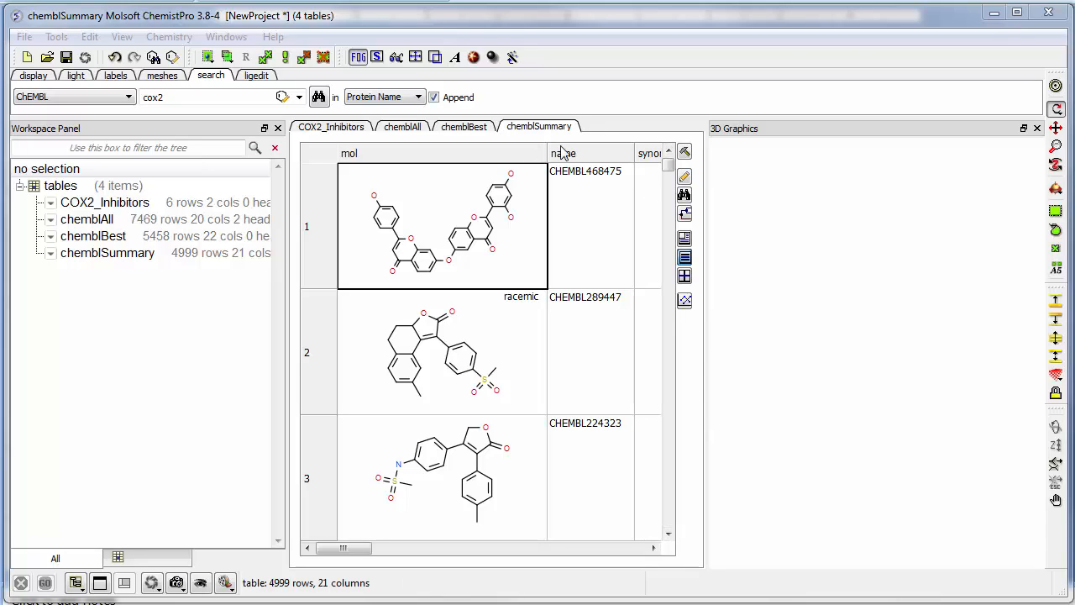
Look through the chemblAll, chemblBest and chemblSummary result tables.
left_click(412, 130)
left_click(459, 132)
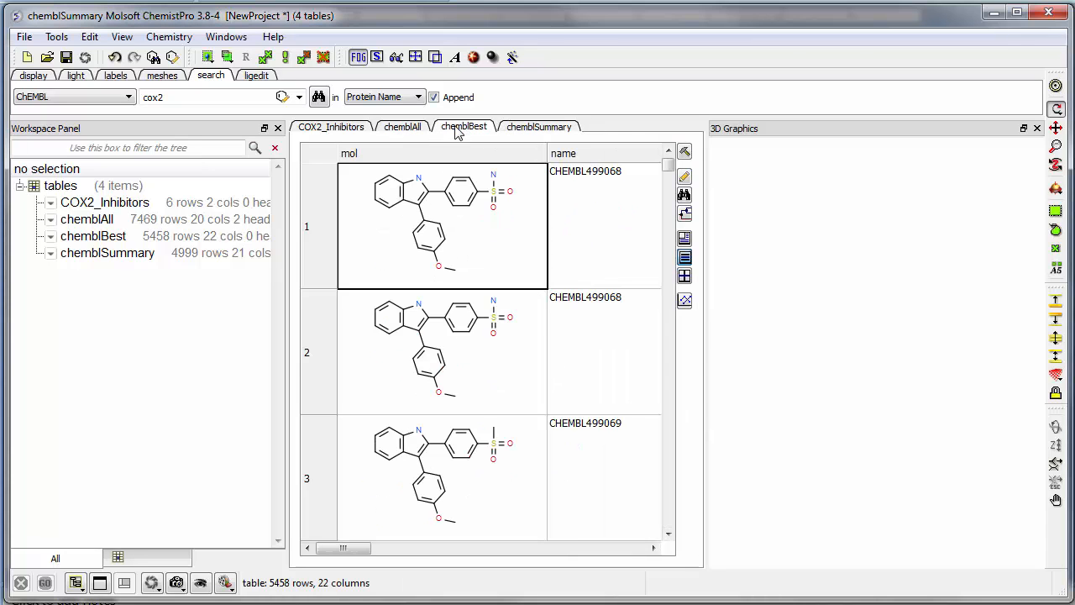
left_click(524, 132)
left_click(462, 134)
left_click(410, 136)
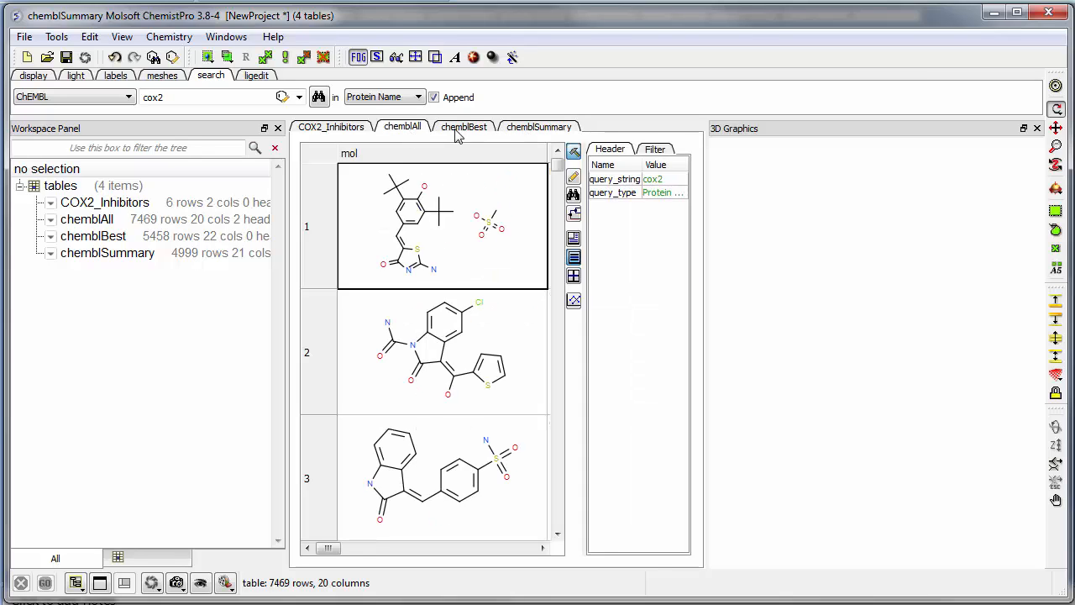
left_click(461, 133)
left_click(417, 136)
Close the 3D Graphics panel and review the columns of the three ChEMBL tables at the wider size.
left_click(1037, 128)
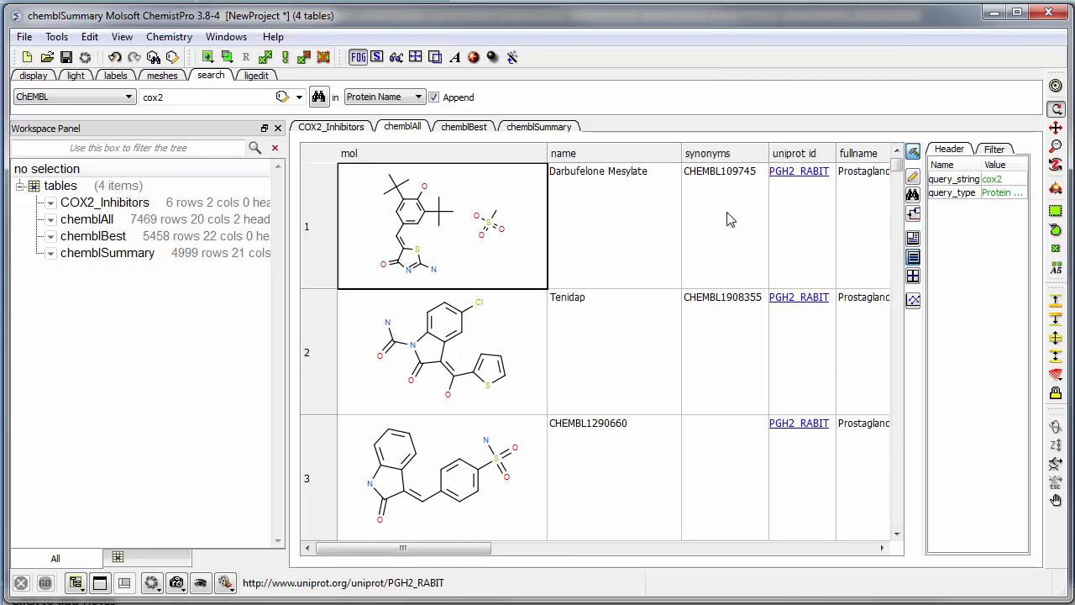
left_click(382, 395)
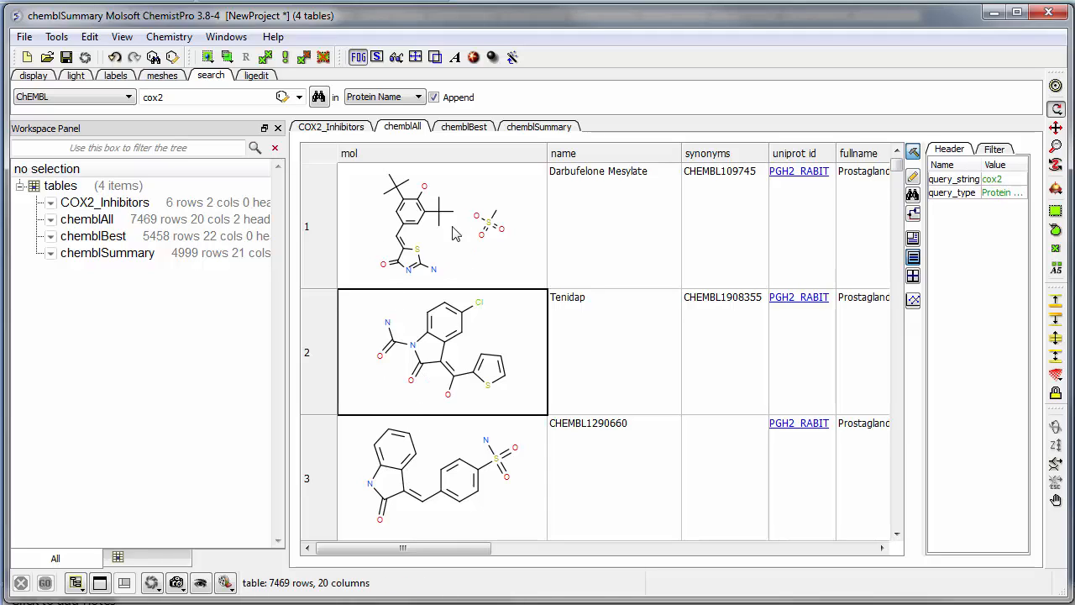
left_click(464, 126)
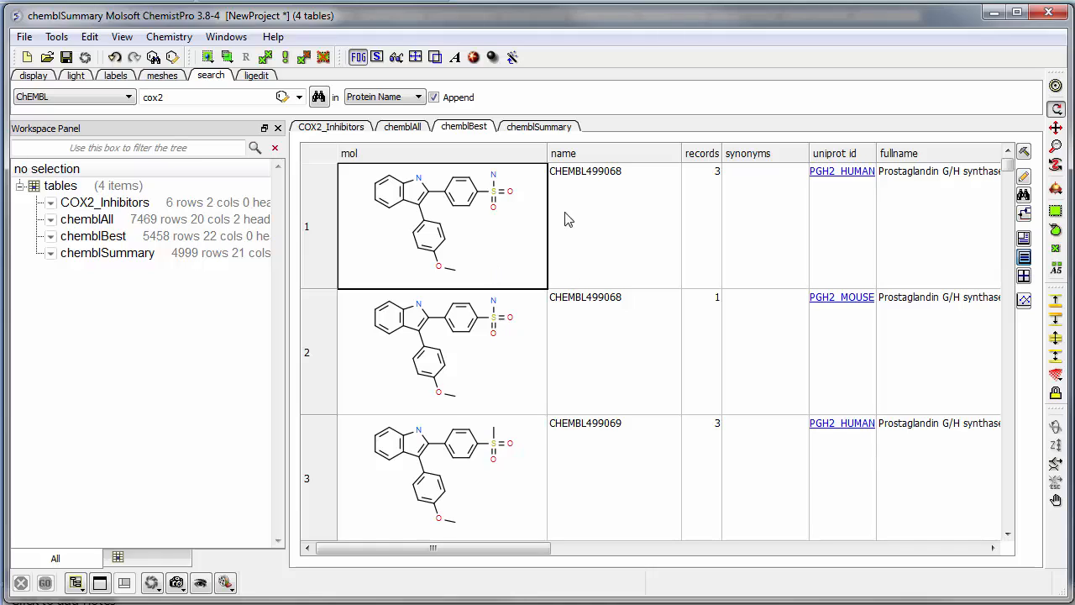
left_click(551, 131)
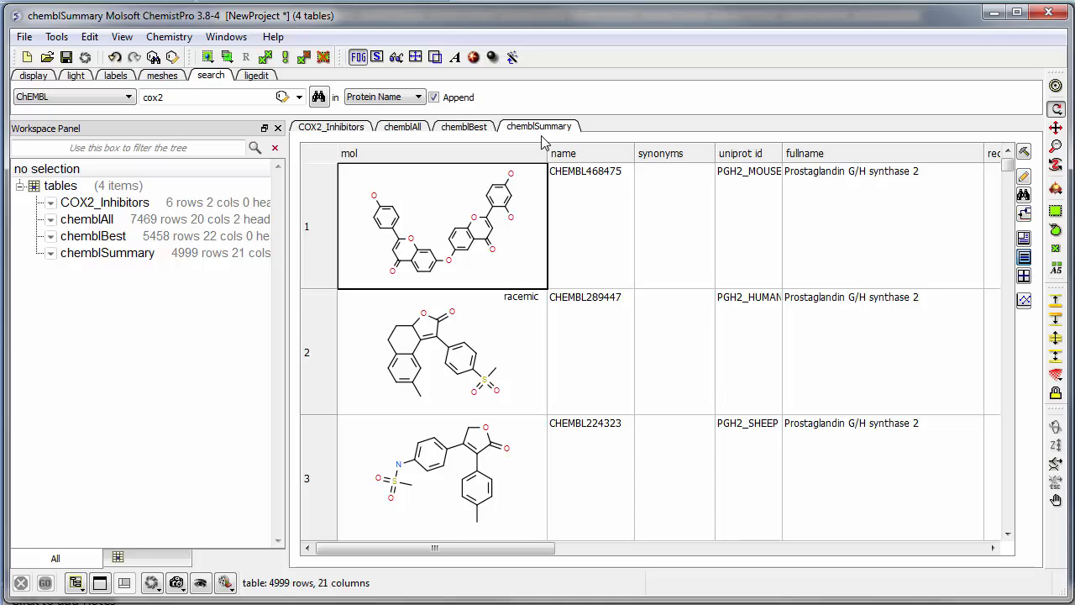
Delete the chemblBest and chemblAll tables from the workspace.
right_click(464, 128)
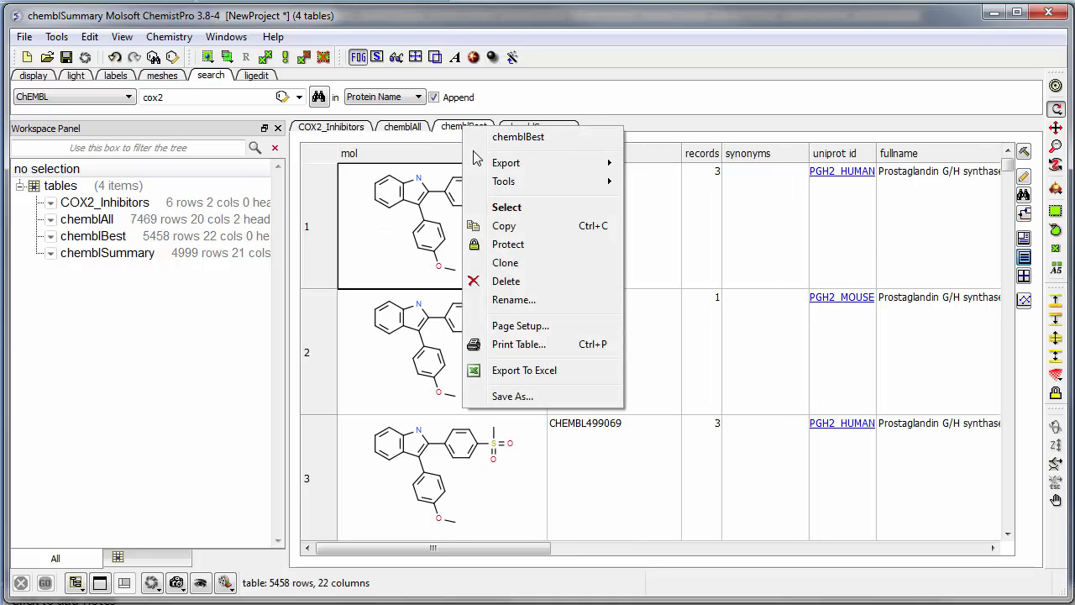
left_click(506, 280)
left_click(571, 334)
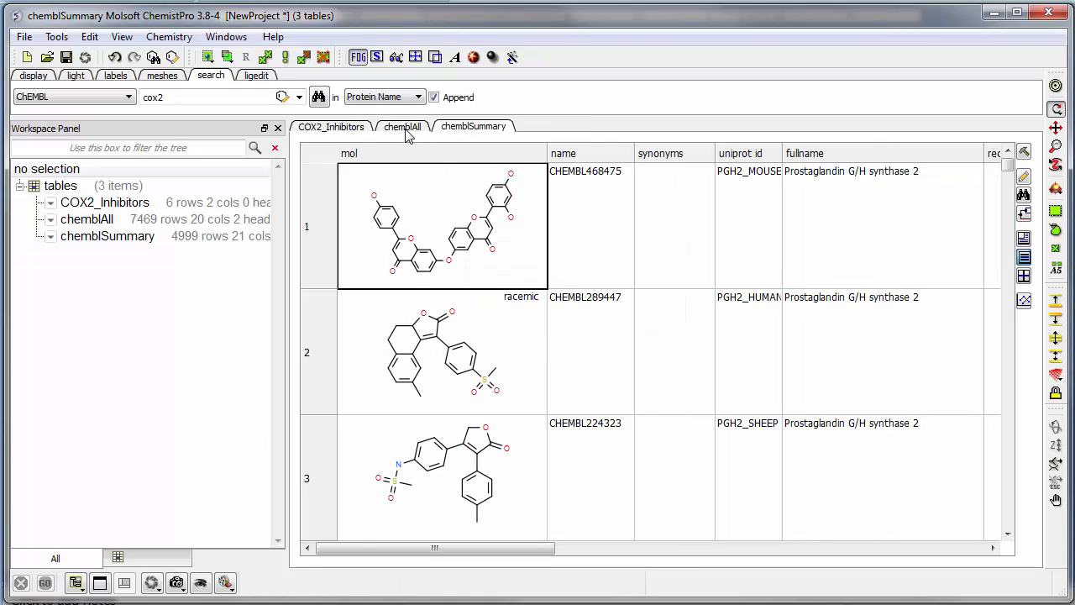
right_click(406, 132)
left_click(441, 281)
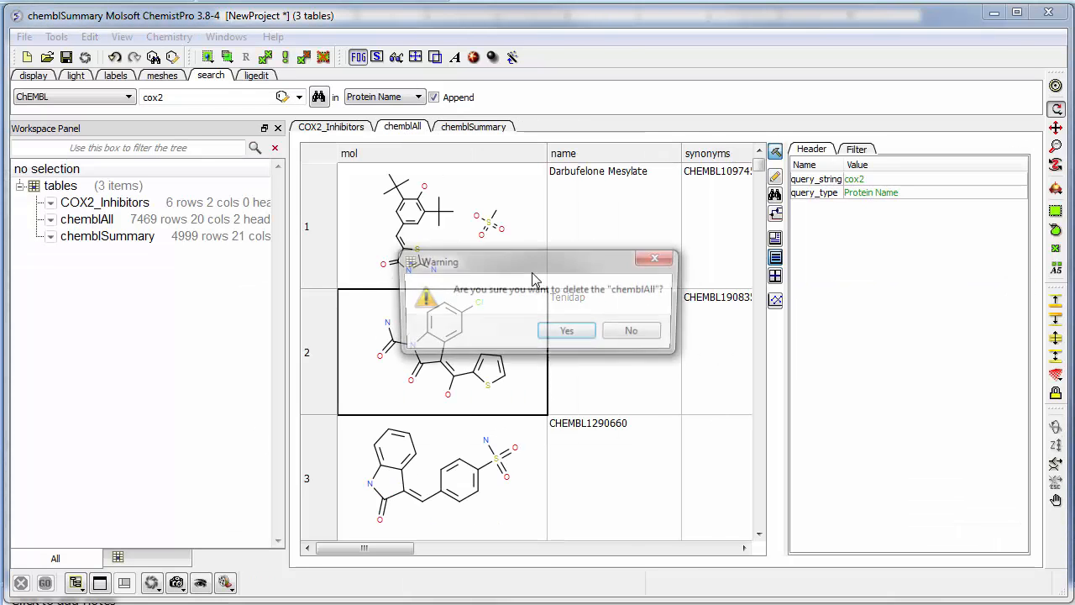
left_click(569, 332)
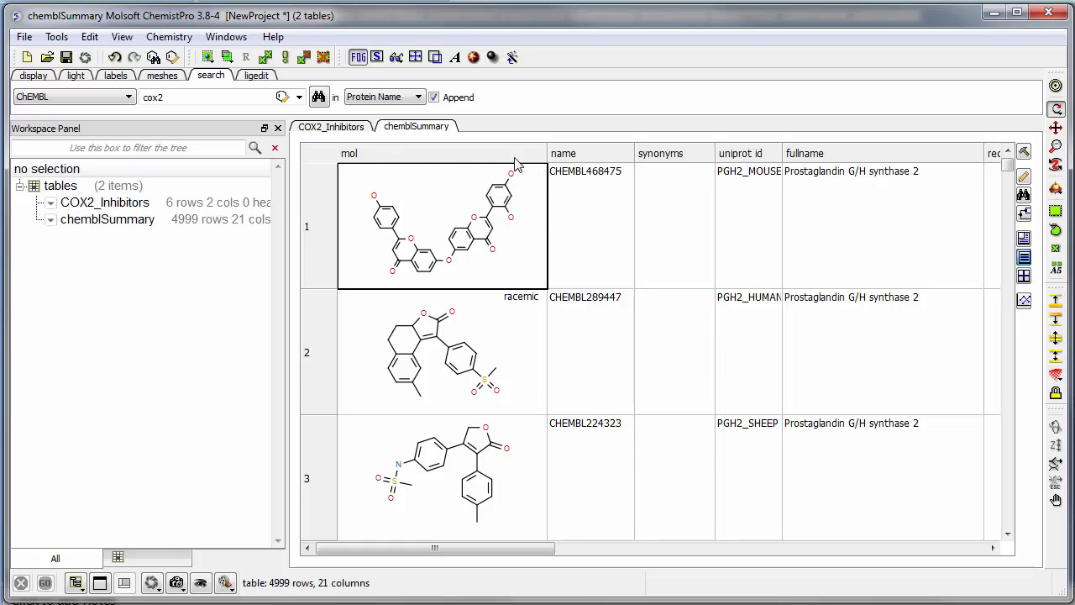
Calculate MolWeight, MolLogP, MolLogS, MolPSA and MolArea for chemblSummary, inserting the new columns after mol.
left_click(164, 39)
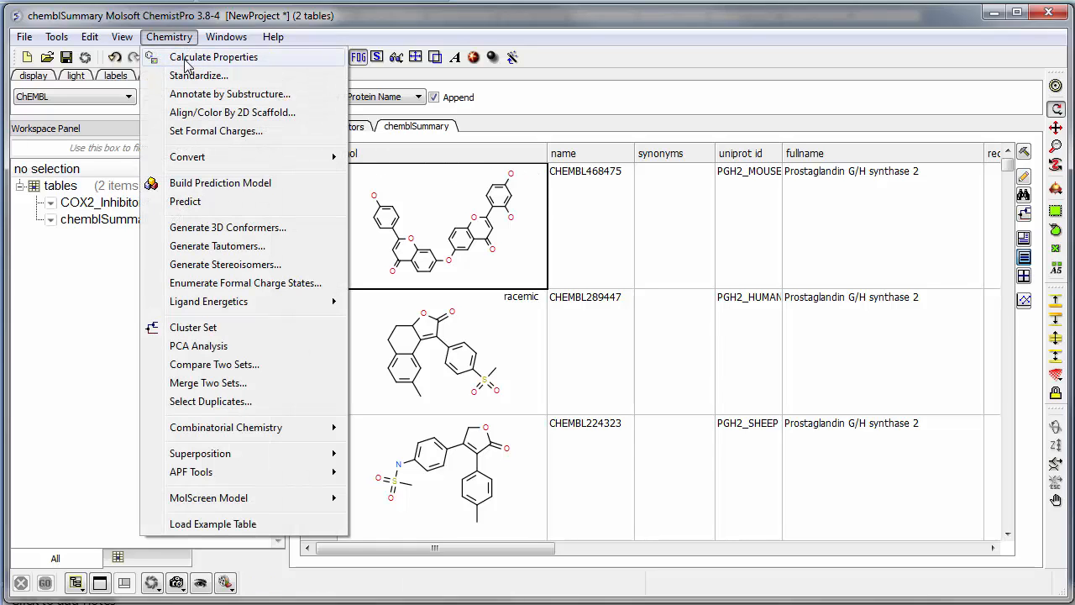
left_click(186, 59)
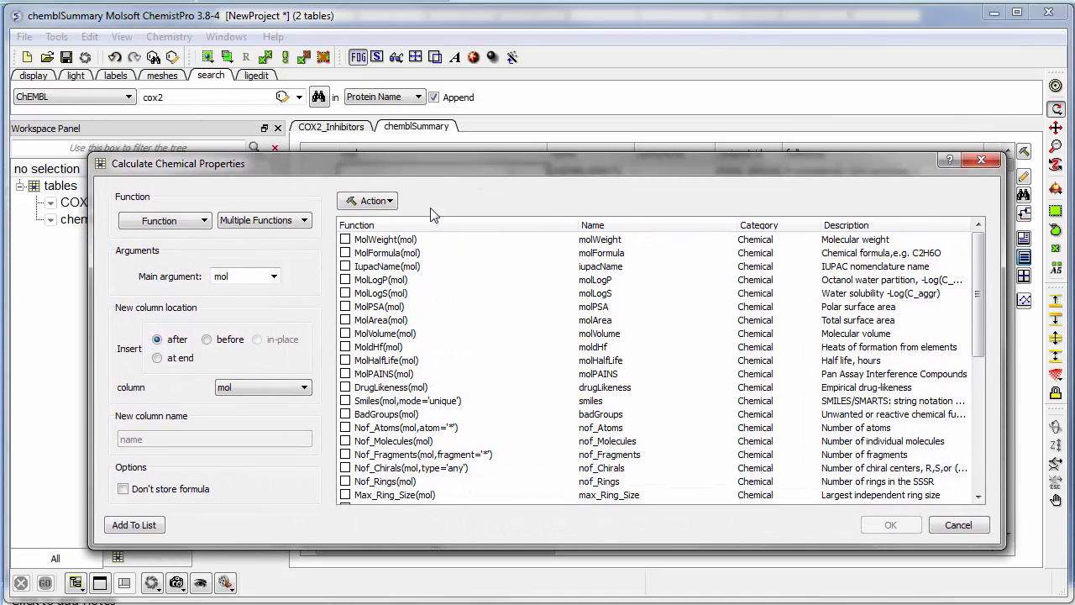
left_click(345, 240)
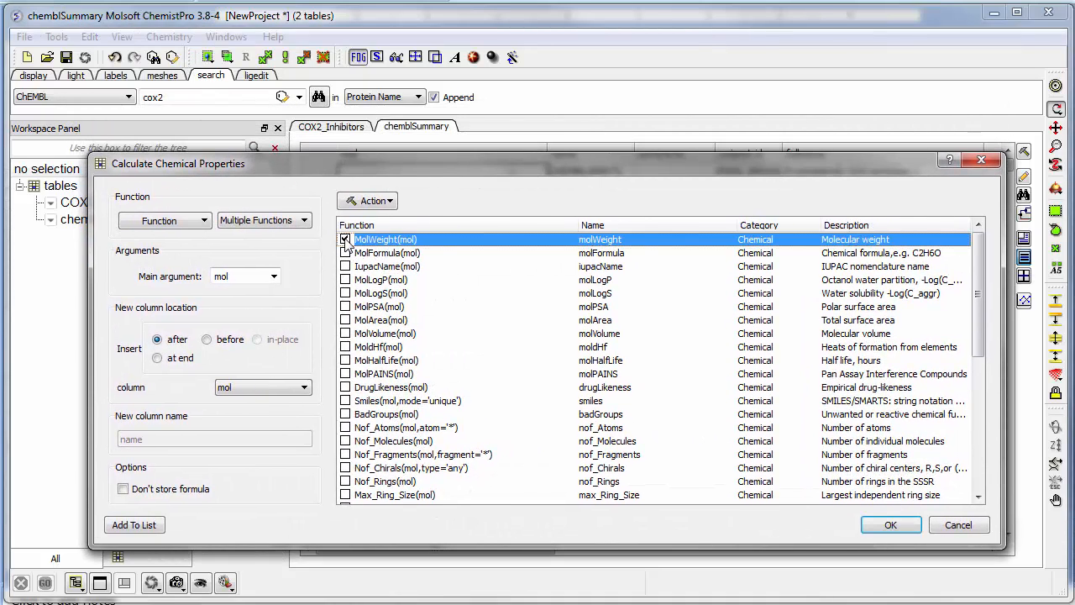
left_click(345, 280)
left_click(345, 293)
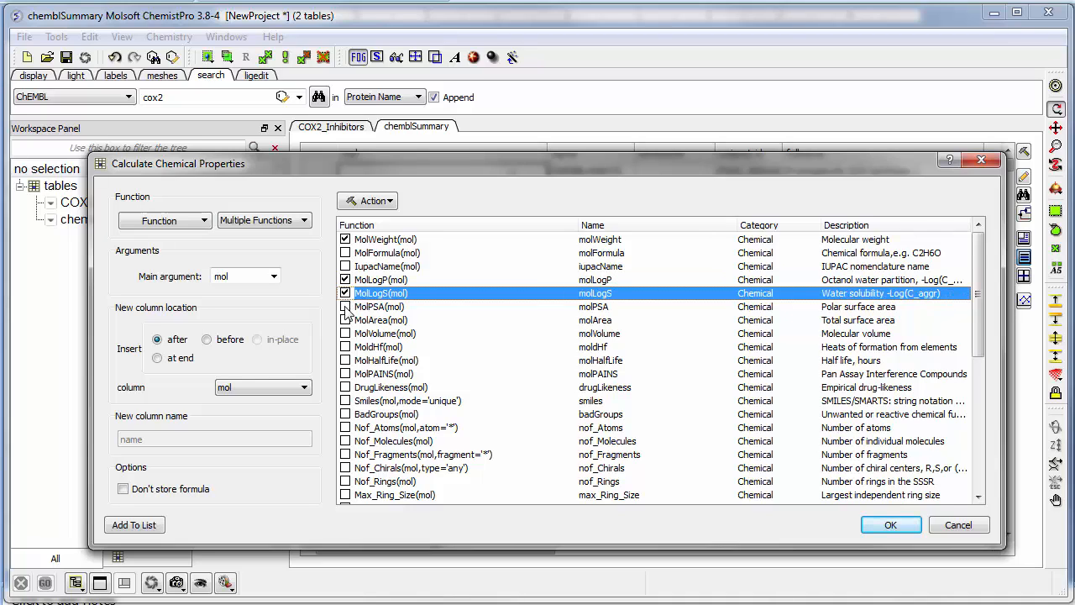
left_click(345, 307)
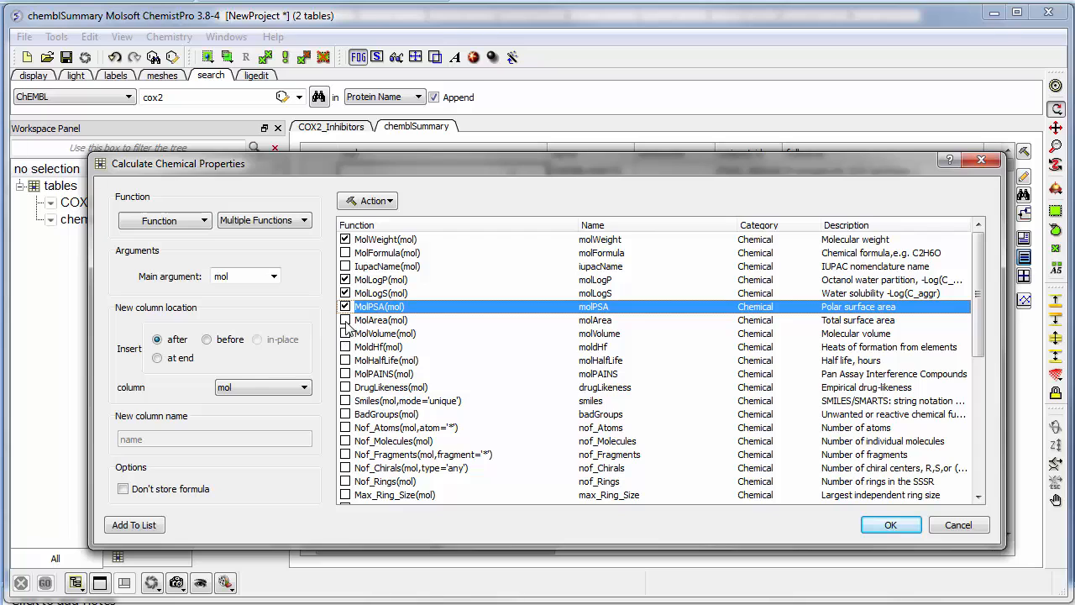
left_click(345, 320)
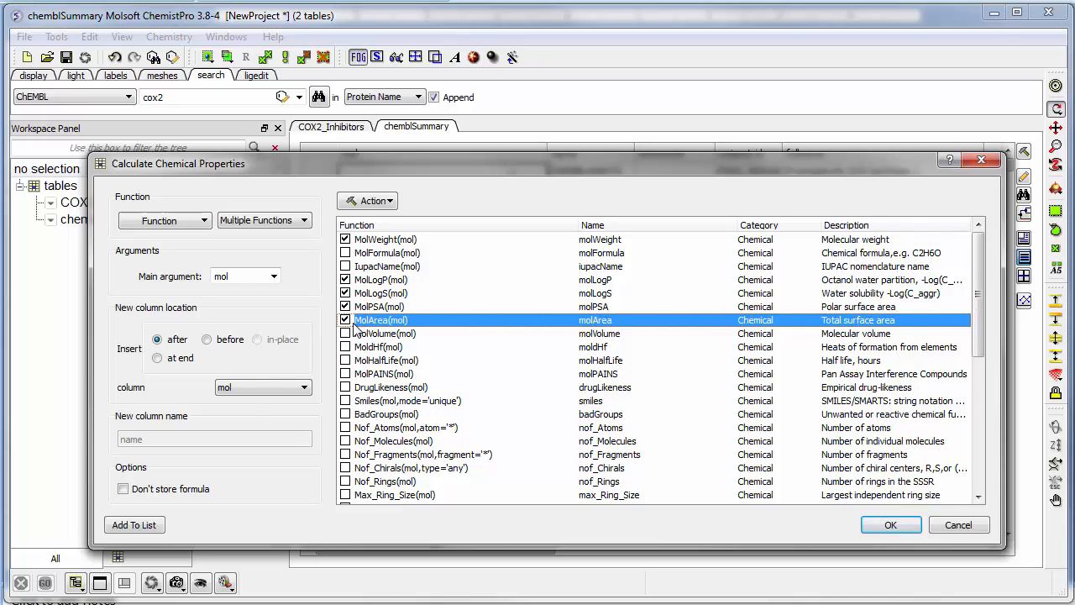
left_click(891, 525)
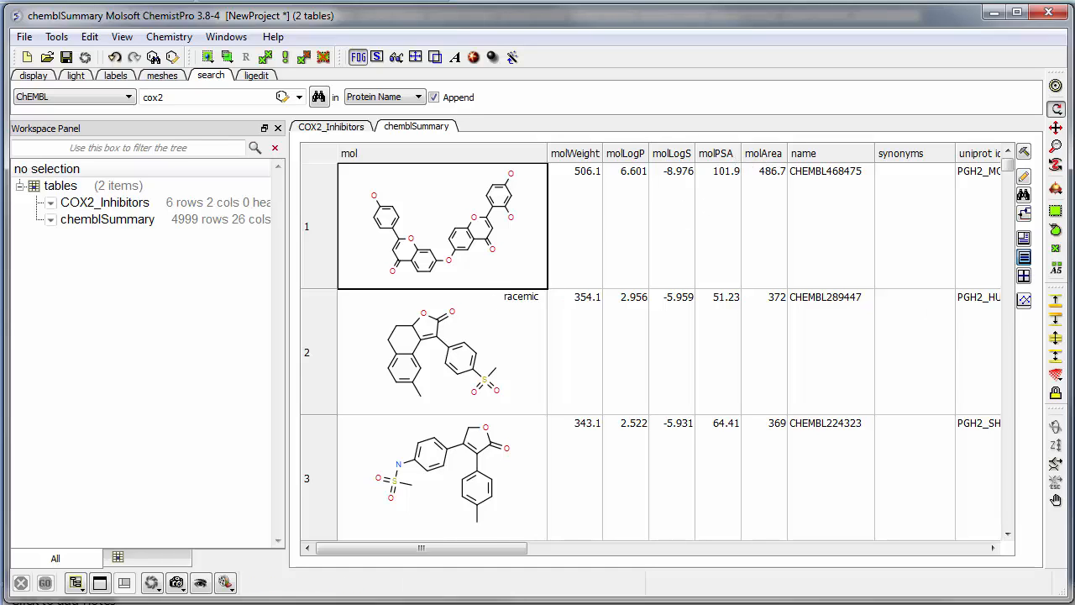
Sort the chemblSummary table by molWeight, first descending and finally ascending.
left_click(578, 158)
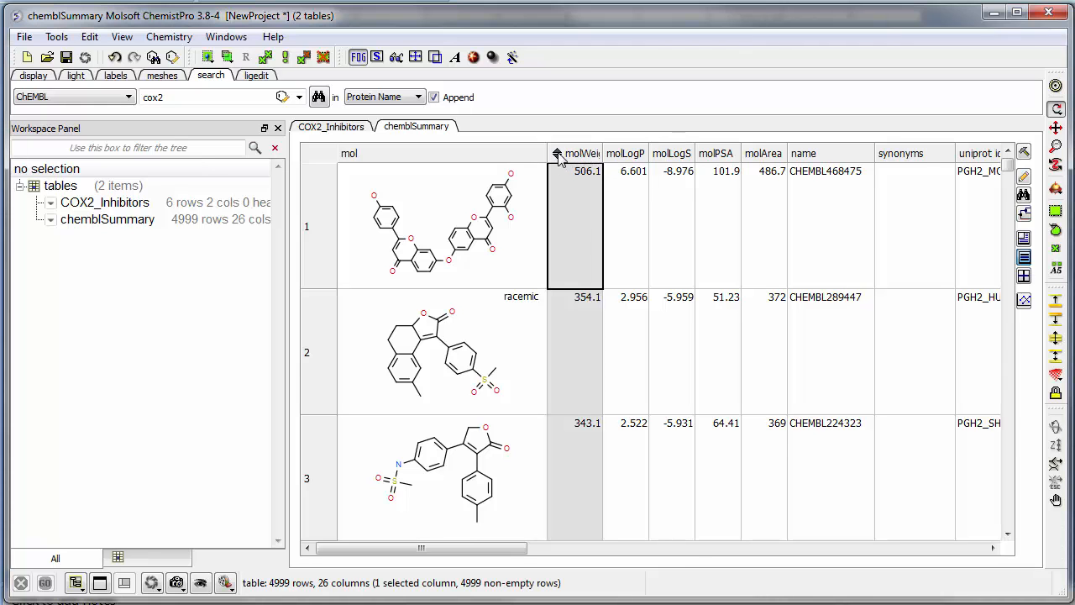
left_click(558, 156)
left_click(558, 157)
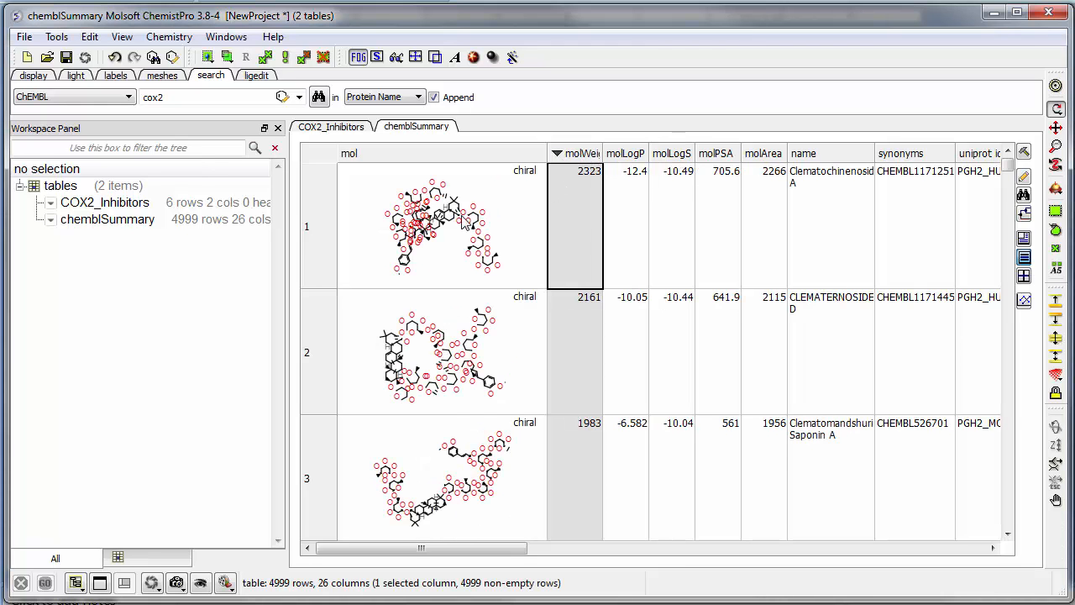
left_click(556, 155)
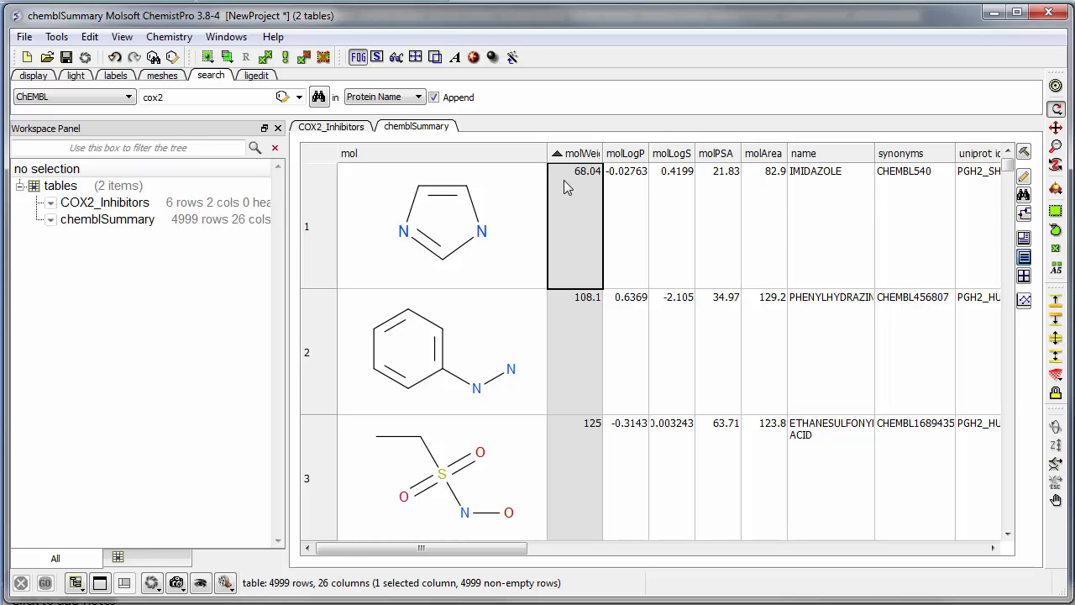
left_click(568, 159)
left_click(567, 159)
Select the mol, molWeight and name columns of chemblSummary and display them in the grid view.
left_click(452, 156)
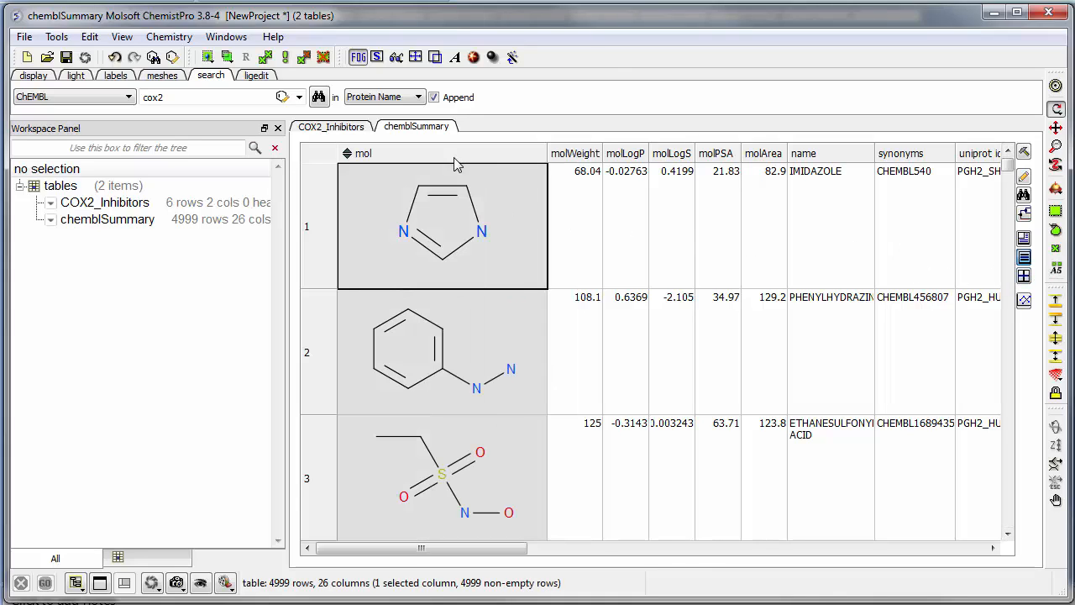
left_click(580, 156, "ctrl")
left_click(829, 156, "ctrl")
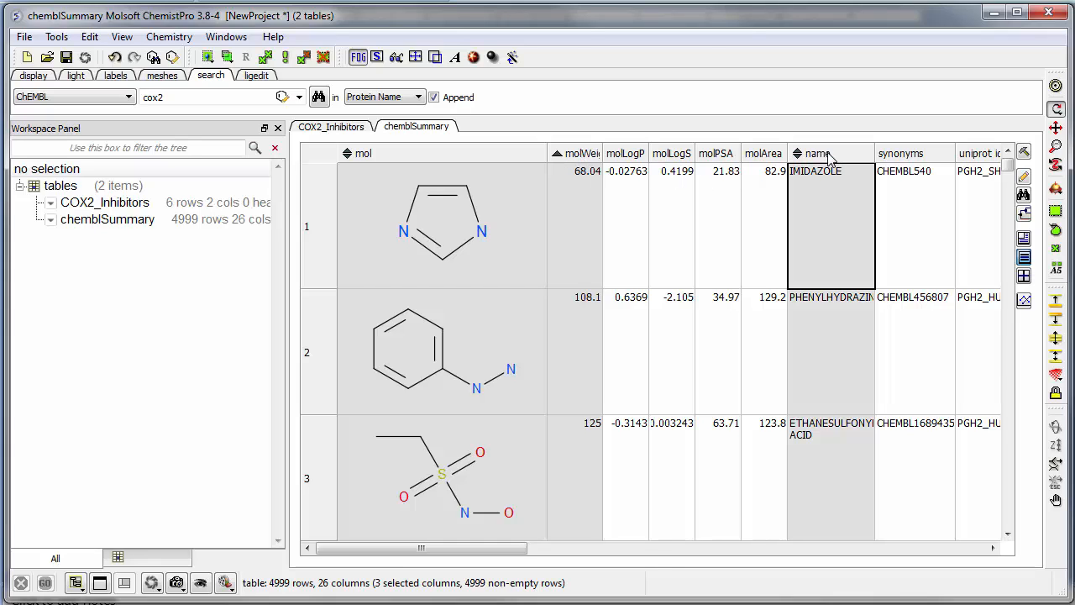
left_click(1024, 276)
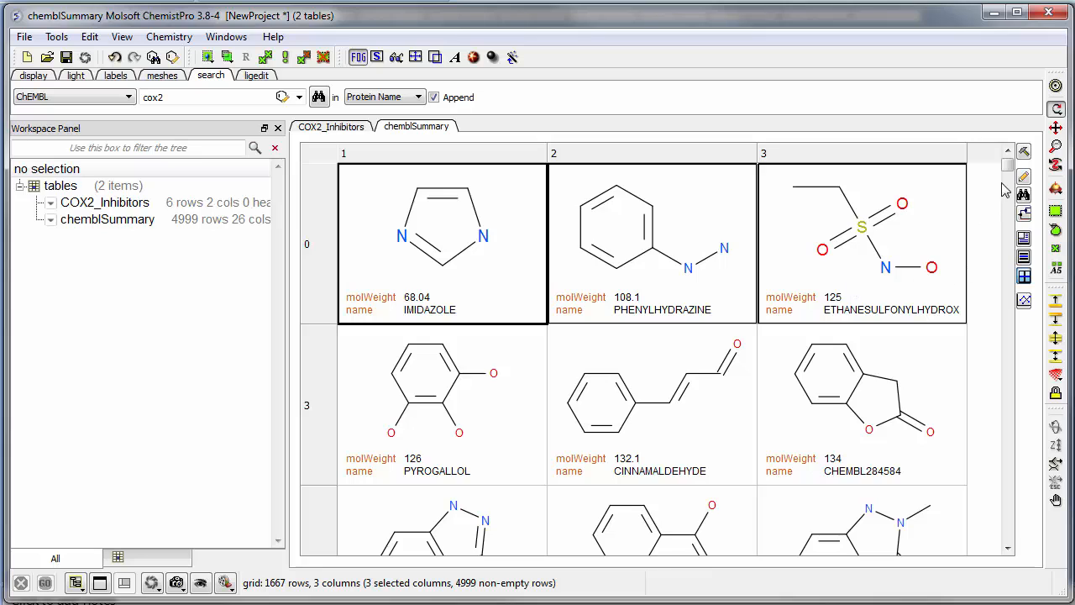
mouse_move(1007, 167)
left_mouse_down()
mouse_move(1008, 184)
mouse_move(1008, 165)
left_mouse_up()
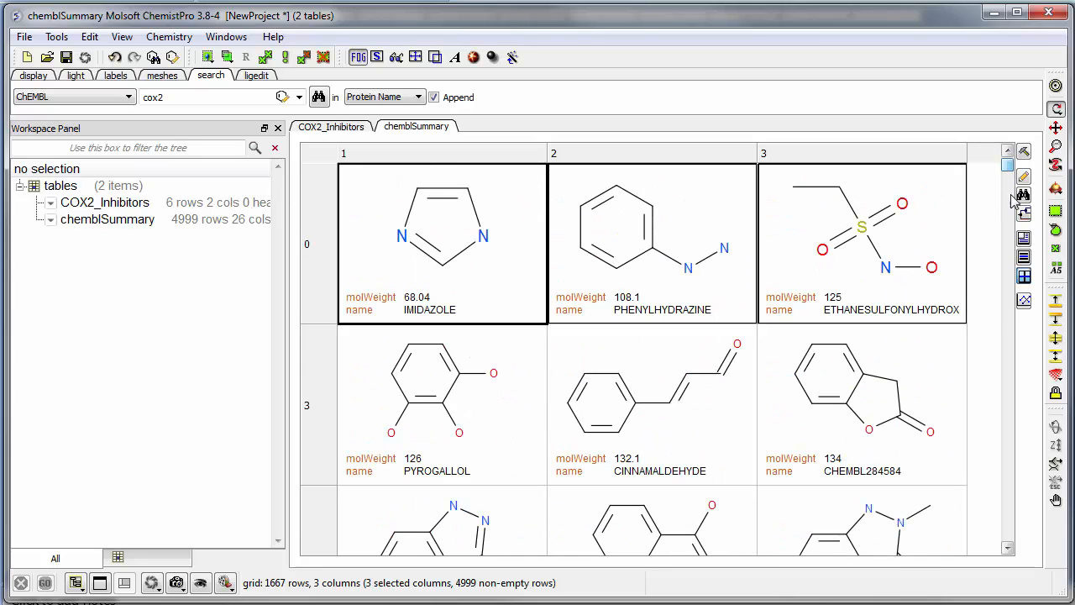
Return chemblSummary to the table view, switch it to the form view and page forward to record 9.
left_click(1024, 258)
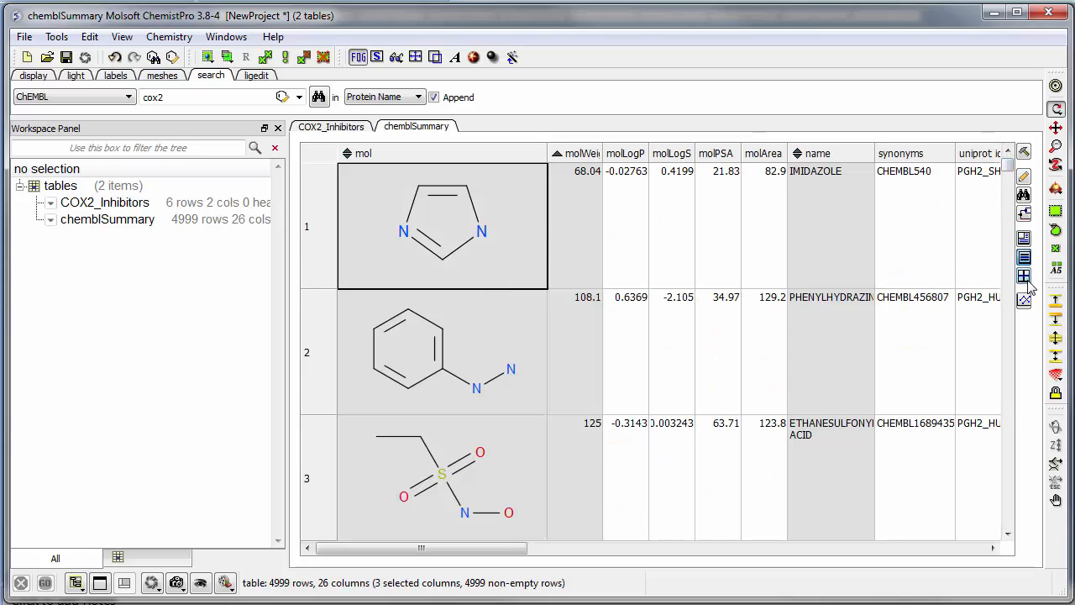
left_click(1025, 242)
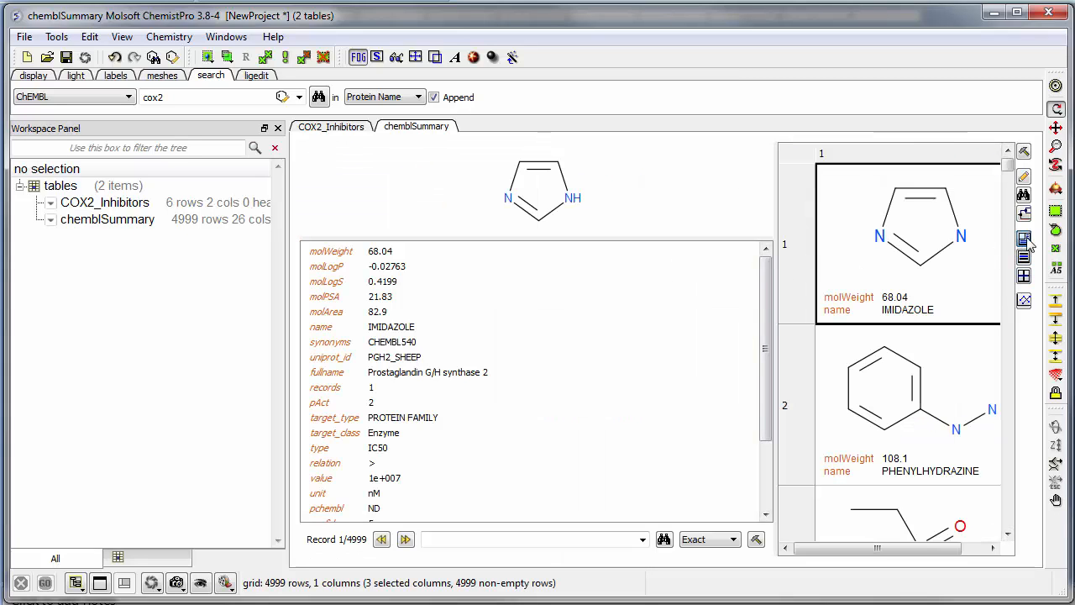
left_click(406, 540)
left_click(406, 540)
left_click(405, 540)
left_click(406, 540)
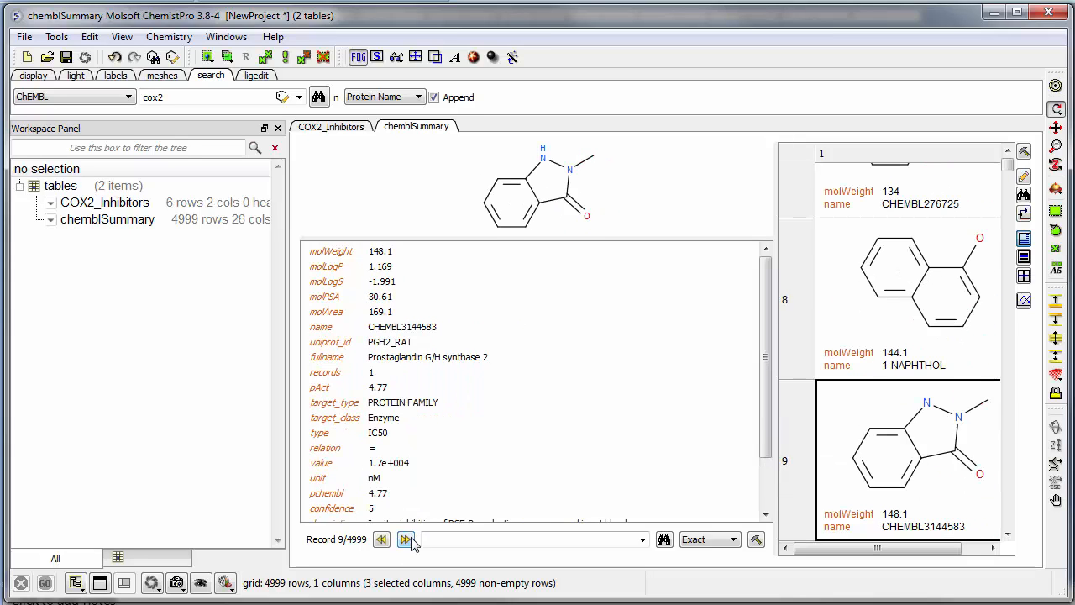
Close the Workspace Panel and page the chemblSummary form view forward to record 18.
left_click(277, 128)
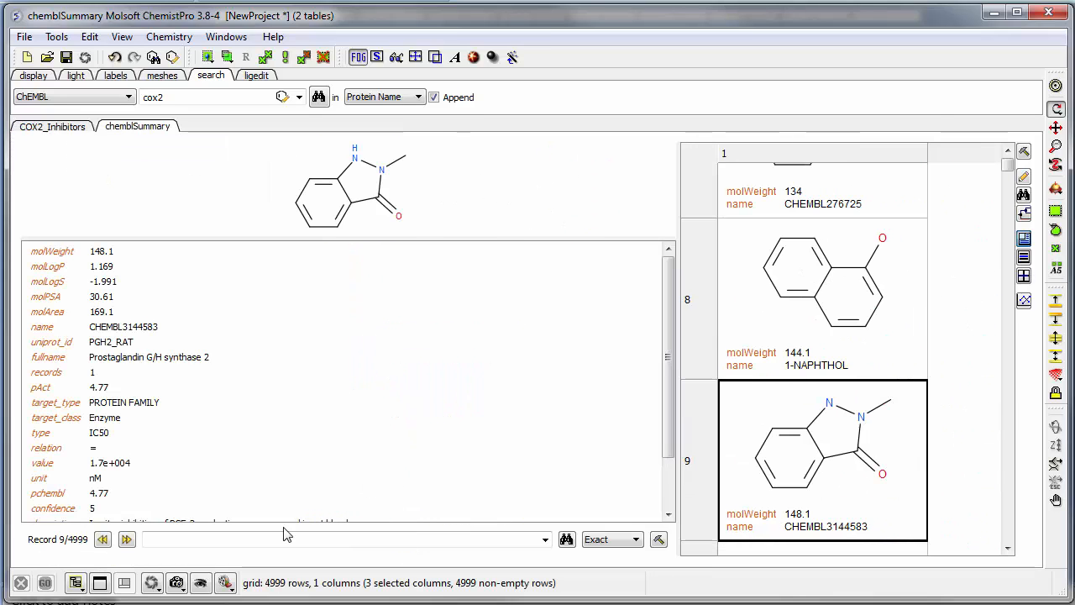
left_click(127, 540)
left_click(127, 539)
left_click(127, 539)
left_click(128, 539)
left_click(130, 539)
left_click(130, 539)
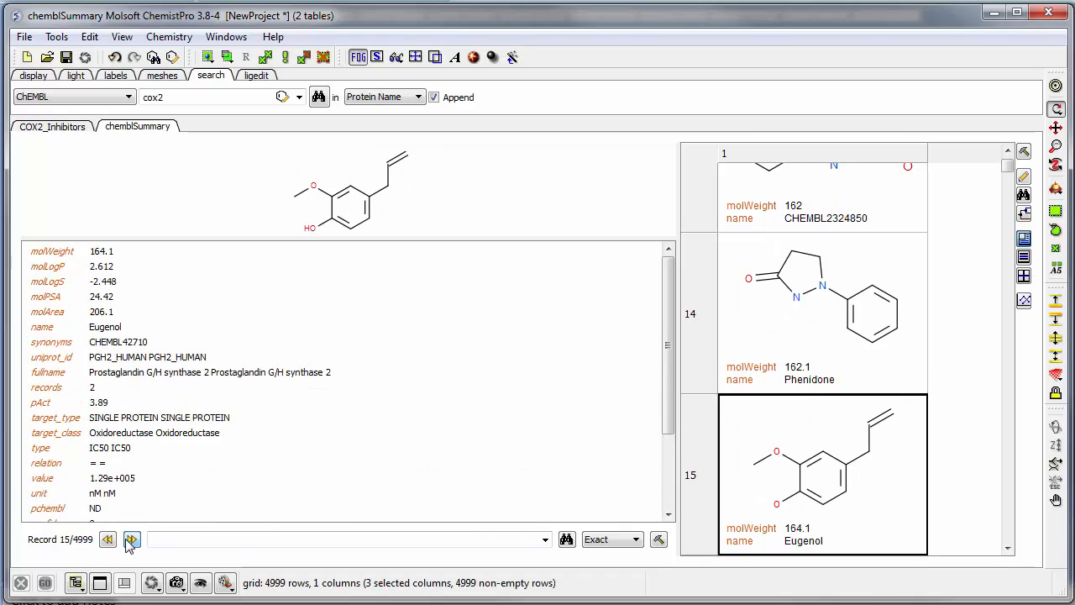
left_click(131, 539)
left_click(131, 539)
left_click(131, 539)
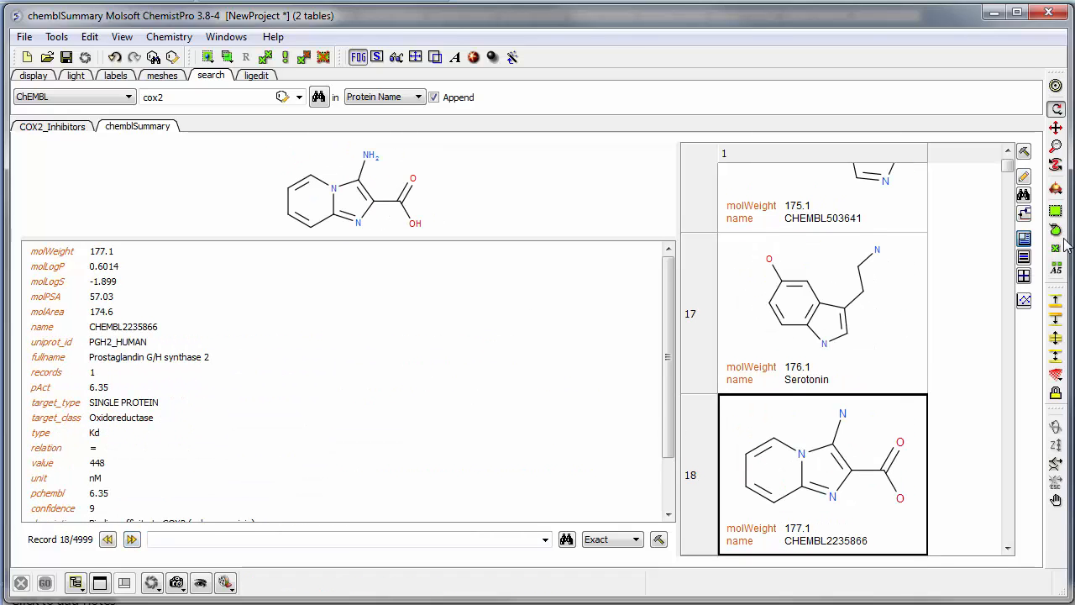
Switch chemblSummary from the form view back to the table view.
left_click(1024, 257)
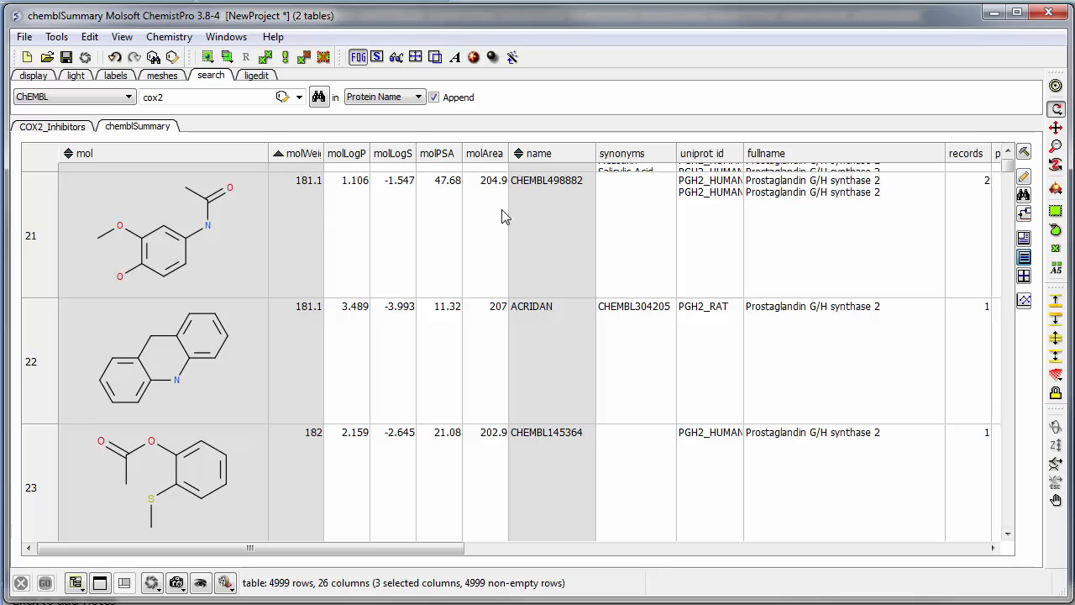
scroll(125, 285, "up", 3)
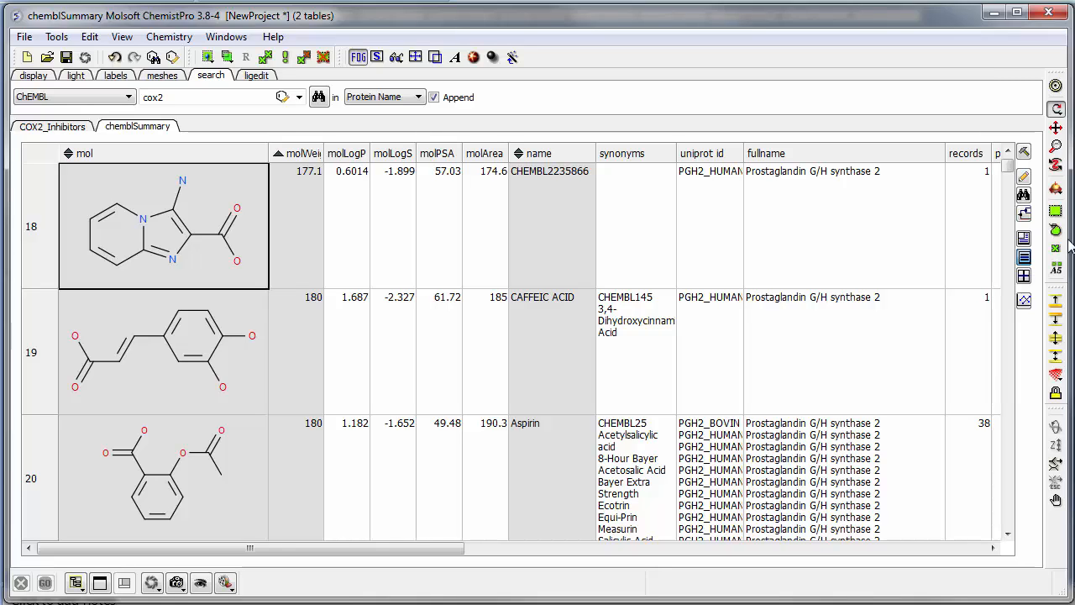
right_click(354, 158)
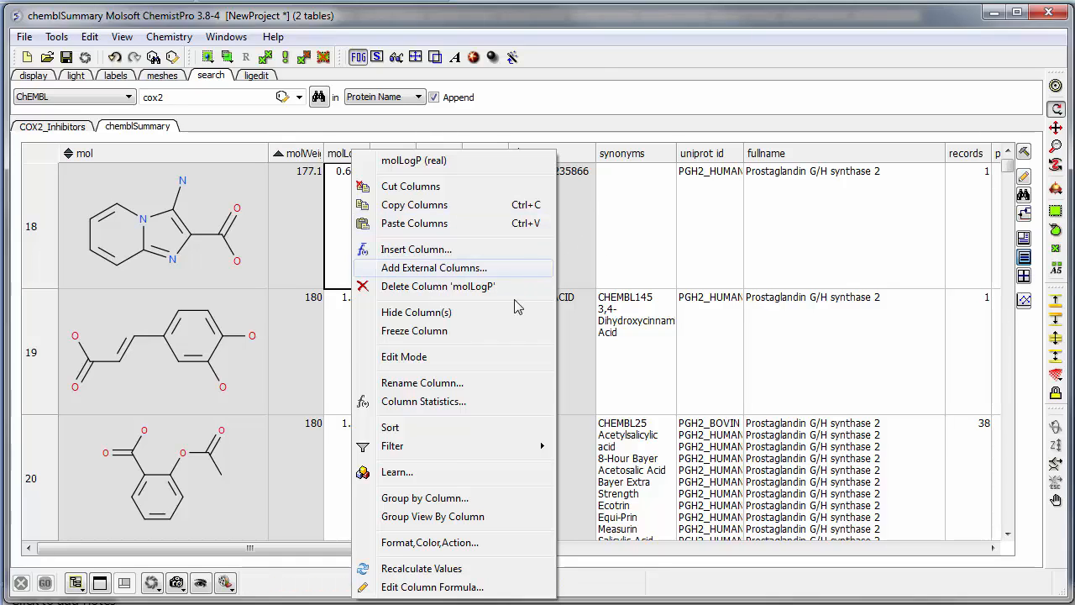
mouse_move(440, 448)
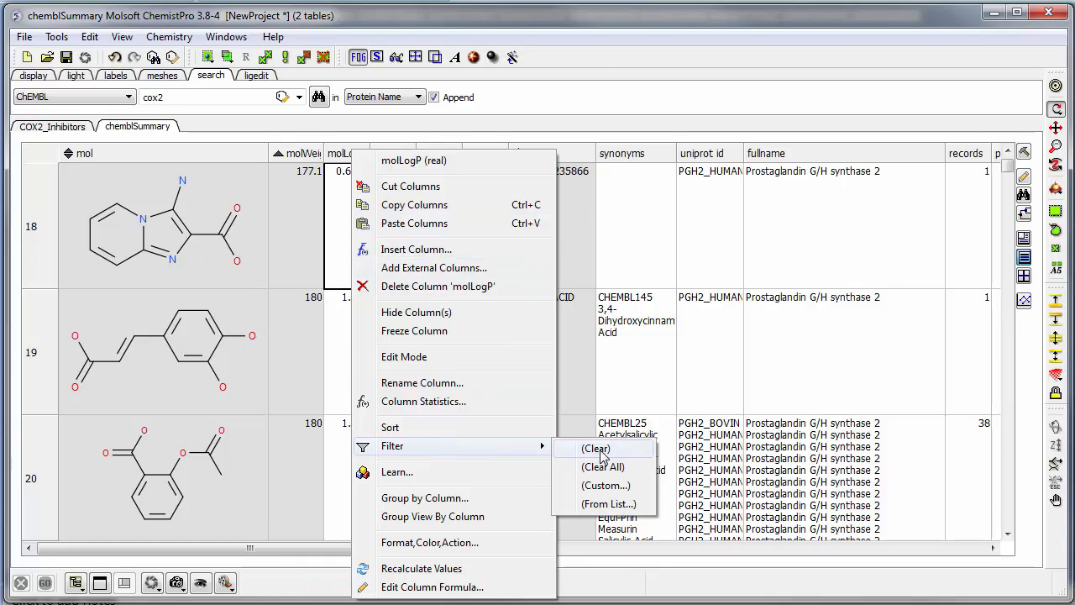
left_click(617, 494)
left_click(507, 263)
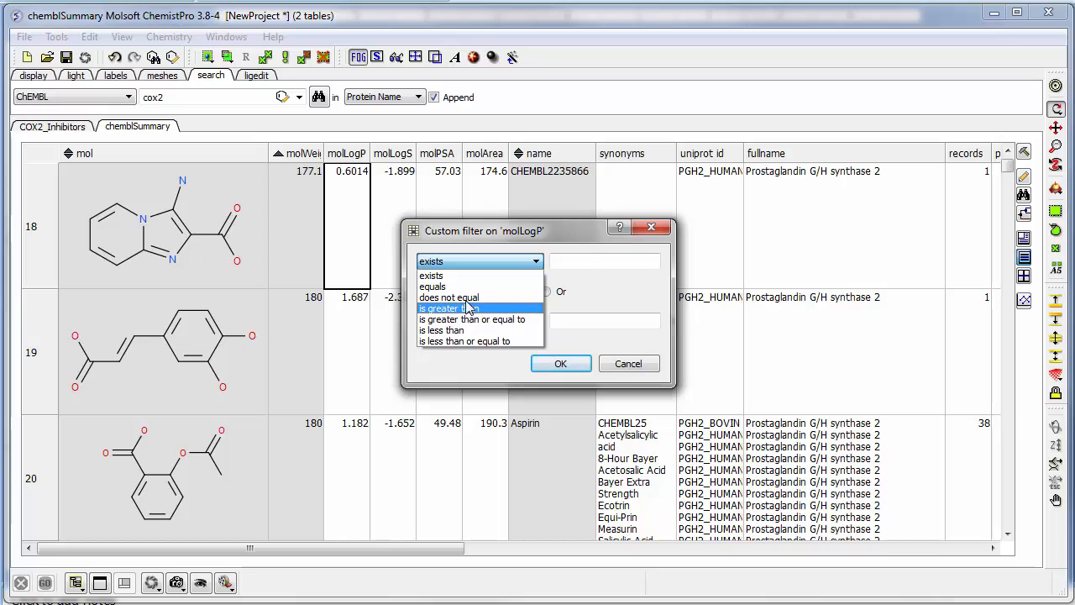
left_click(628, 363)
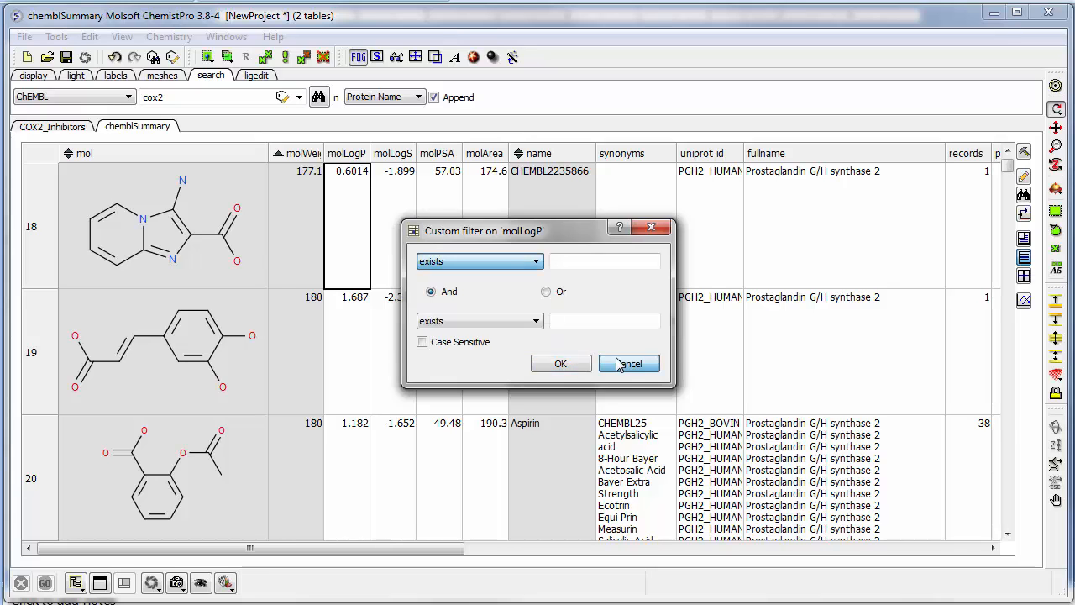
left_click(629, 363)
Widen the molWeight column of chemblSummary so its full heading fits.
left_click_drag(324, 151, 372, 152)
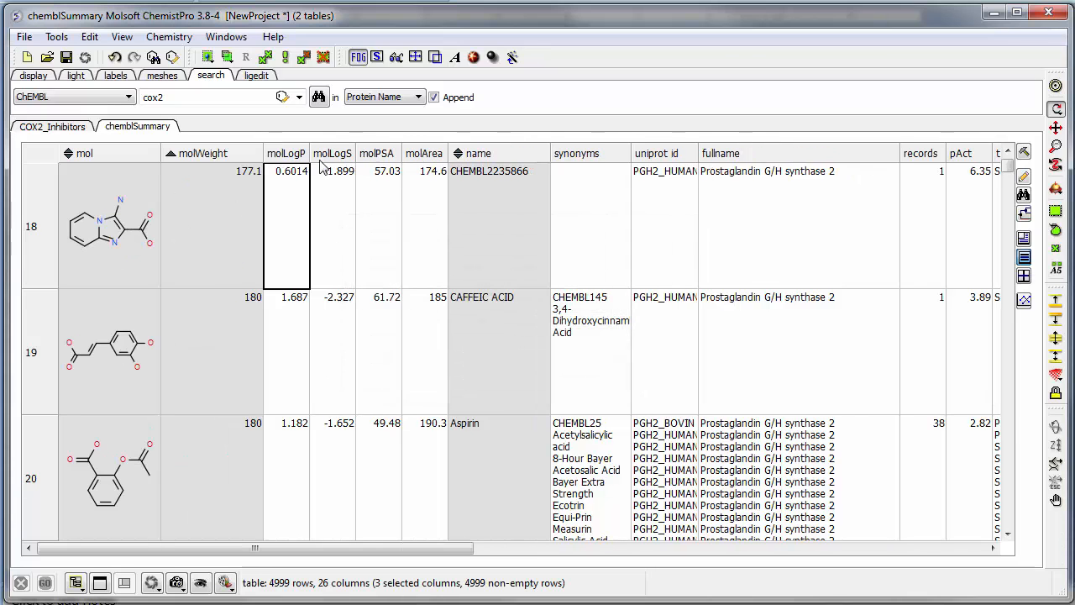
Filter chemblSummary with a custom molWeight filter: greater than 200 and less than 500.
right_click(217, 153)
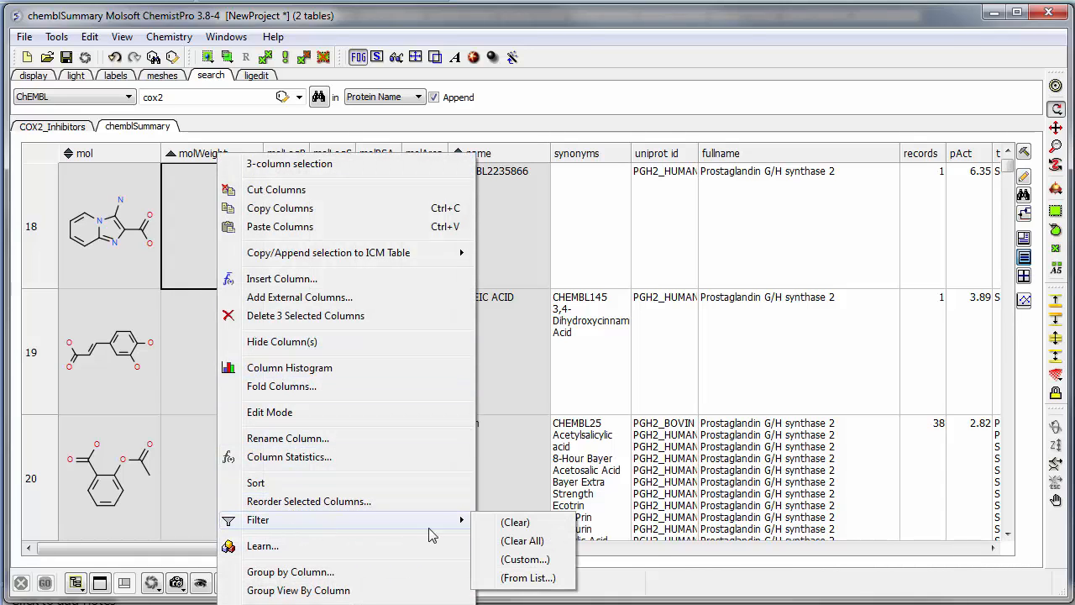
left_click(525, 559)
left_click(483, 261)
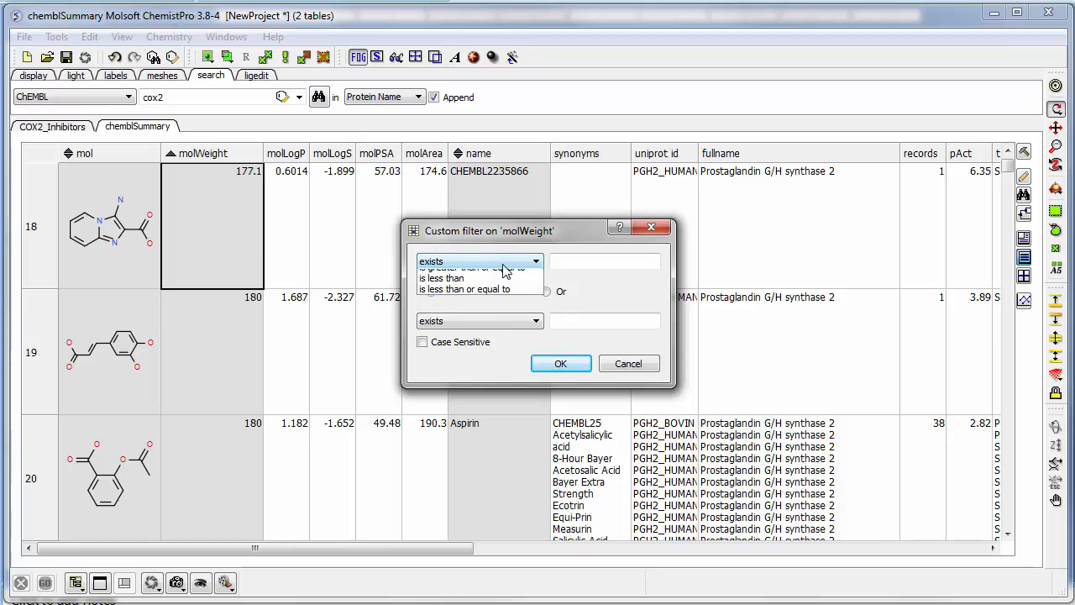
left_click(483, 310)
left_click(578, 261)
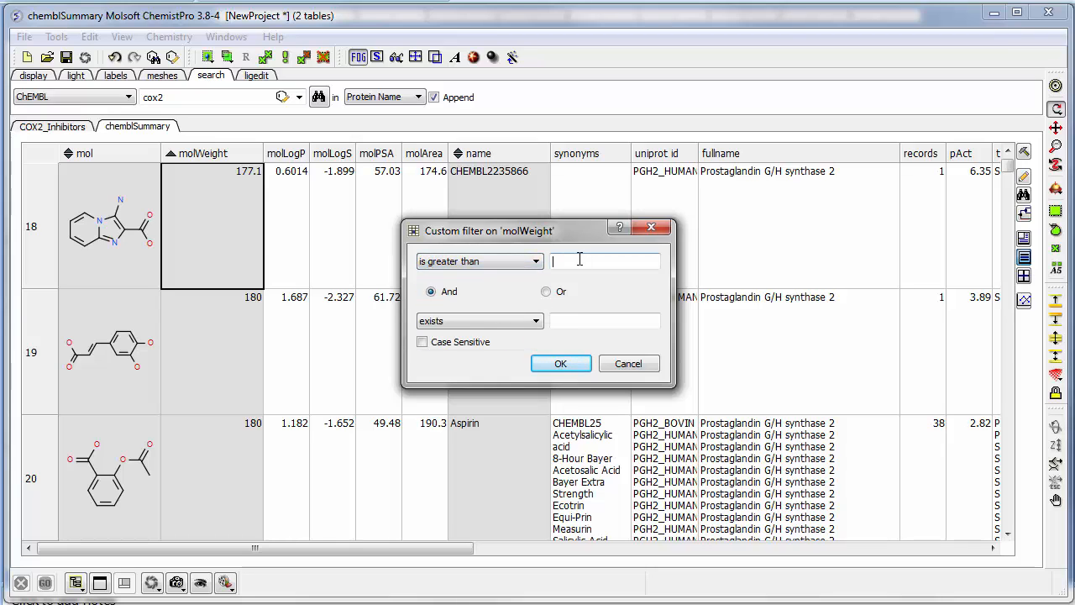
type("200")
left_click(507, 324)
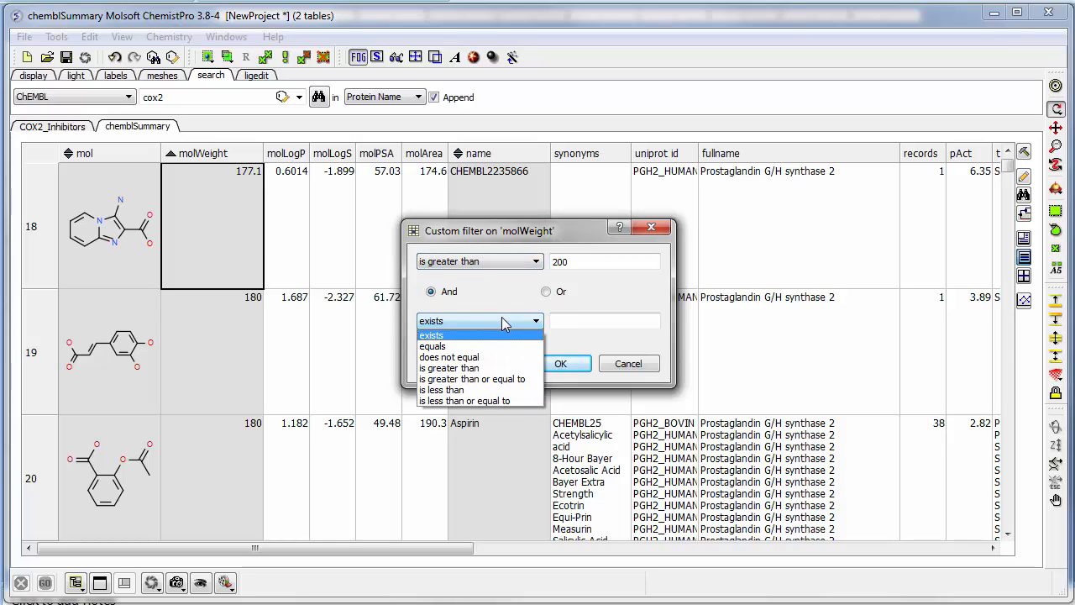
left_click(471, 390)
left_click(577, 321)
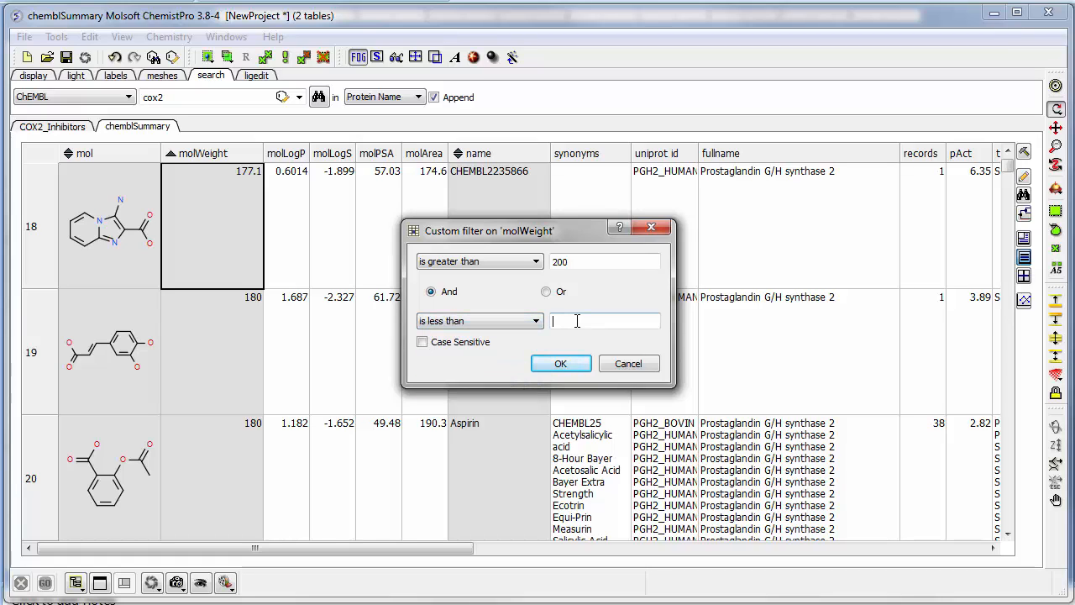
type("500")
left_click(561, 365)
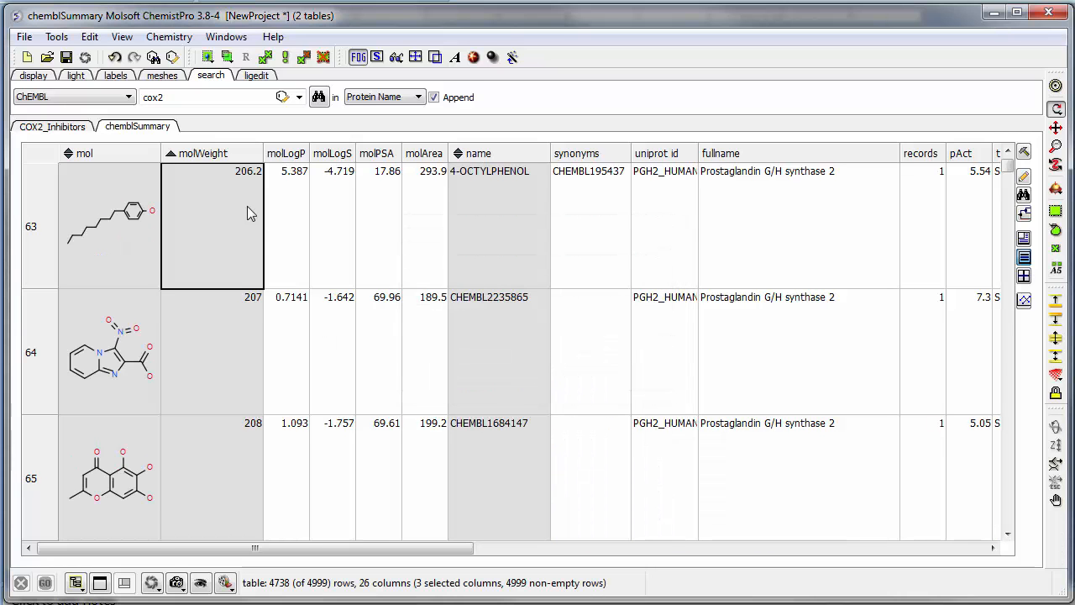
scroll(260, 231, "up", 1)
scroll(271, 239, "down", 2)
scroll(251, 210, "up", 6)
Clear the filter on the molWeight column of chemblSummary.
right_click(214, 153)
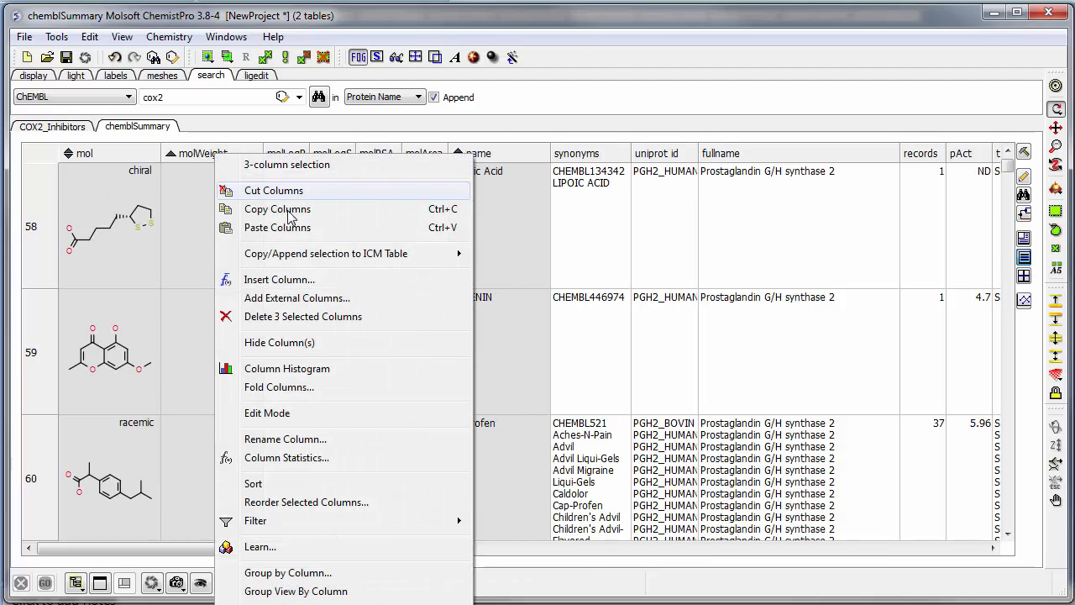
mouse_move(312, 519)
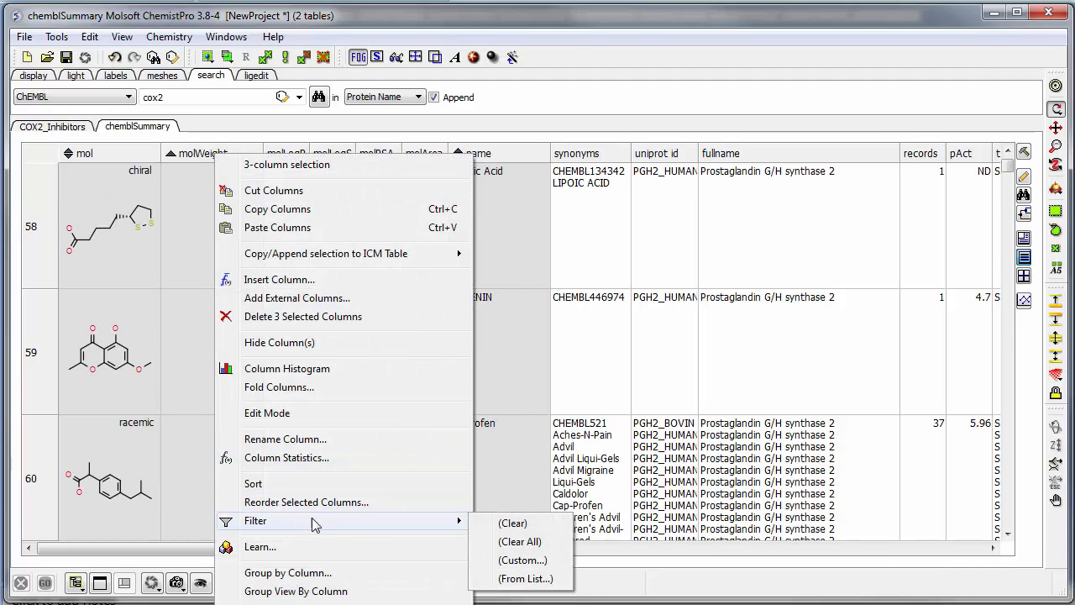
left_click(510, 525)
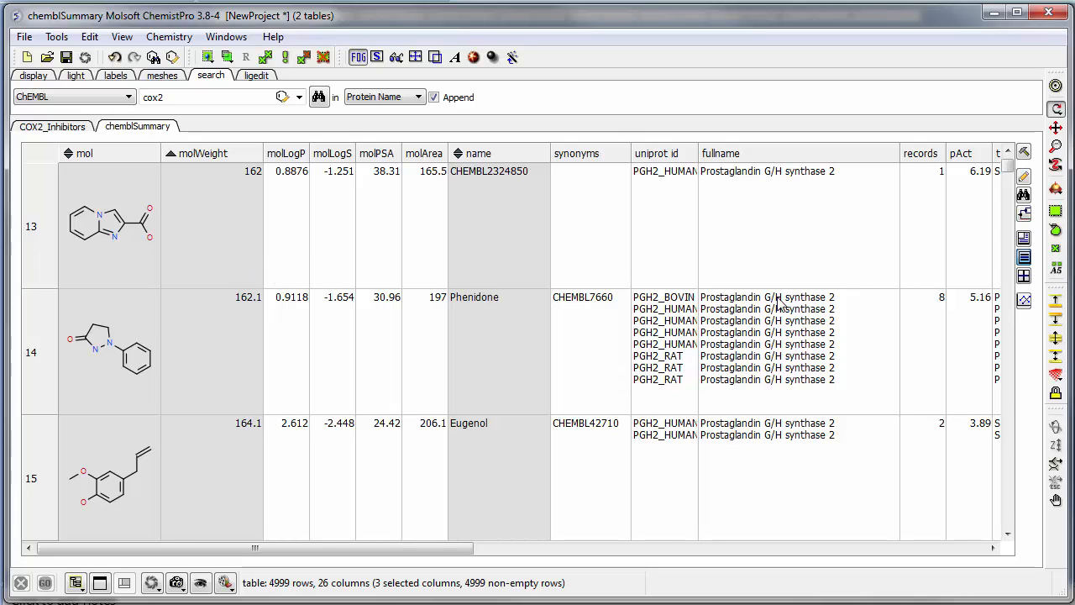
Deselect the table columns and create a scatter plot with molWeight on X and molLogP on Y.
left_click(590, 237)
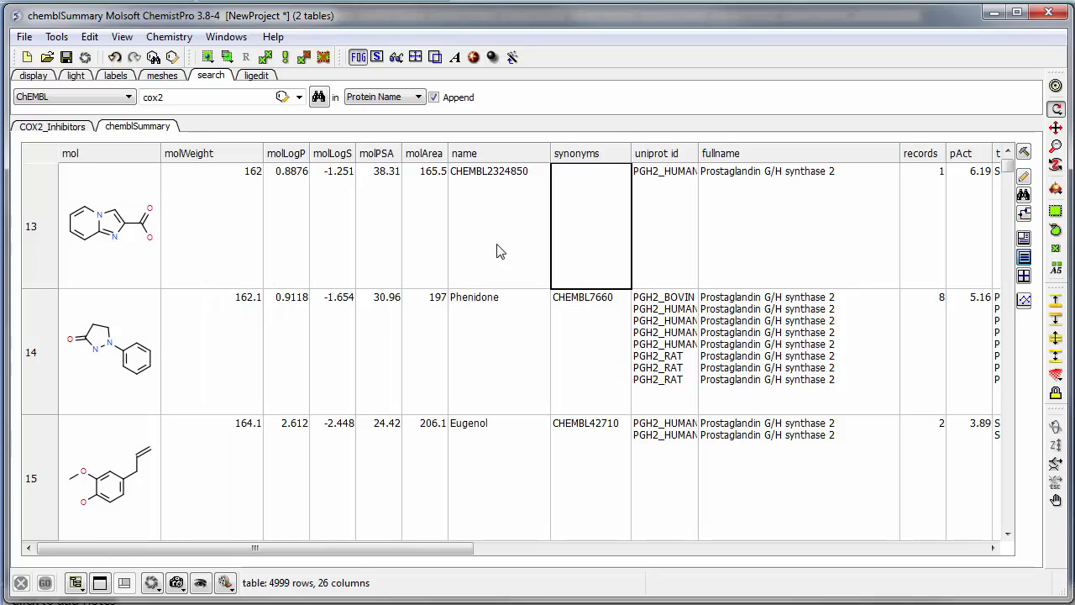
left_click(1024, 304)
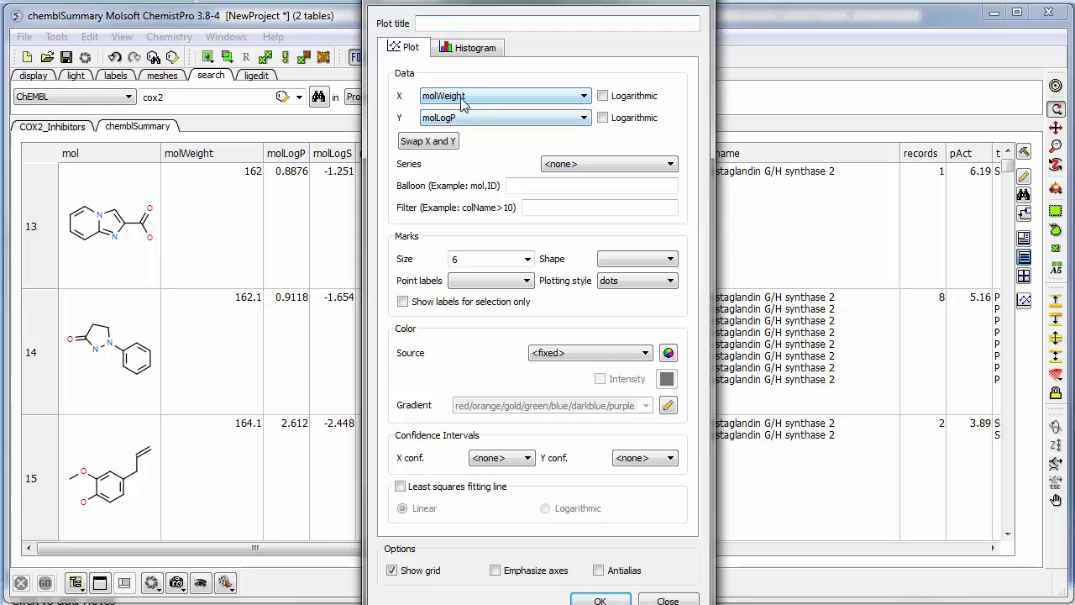
left_click(600, 599)
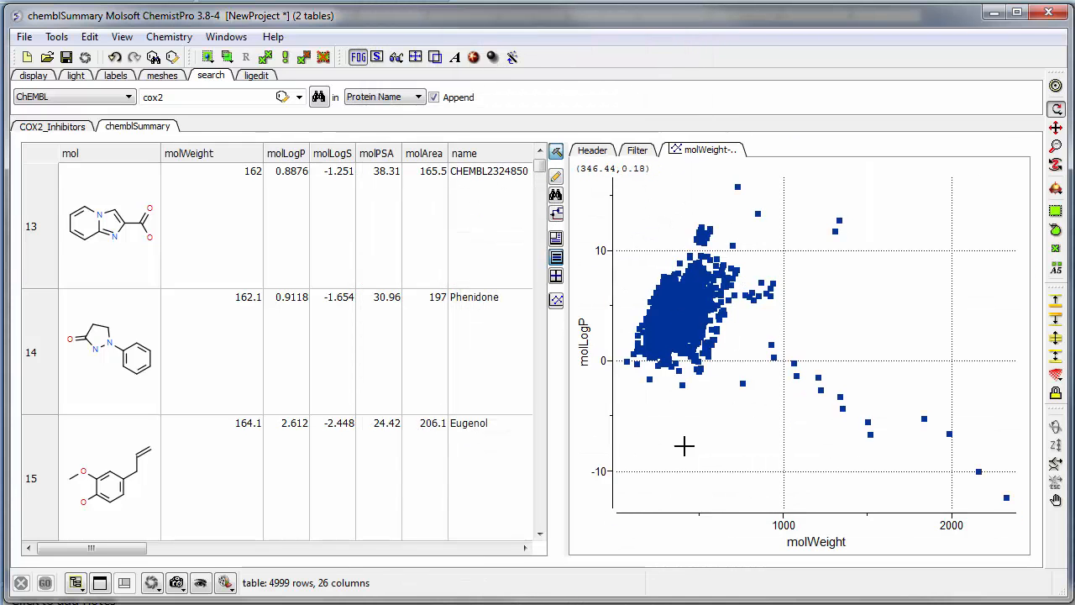
Color the scatter plot's points by molLogS, keeping the red-to-purple gradient.
right_click(712, 429)
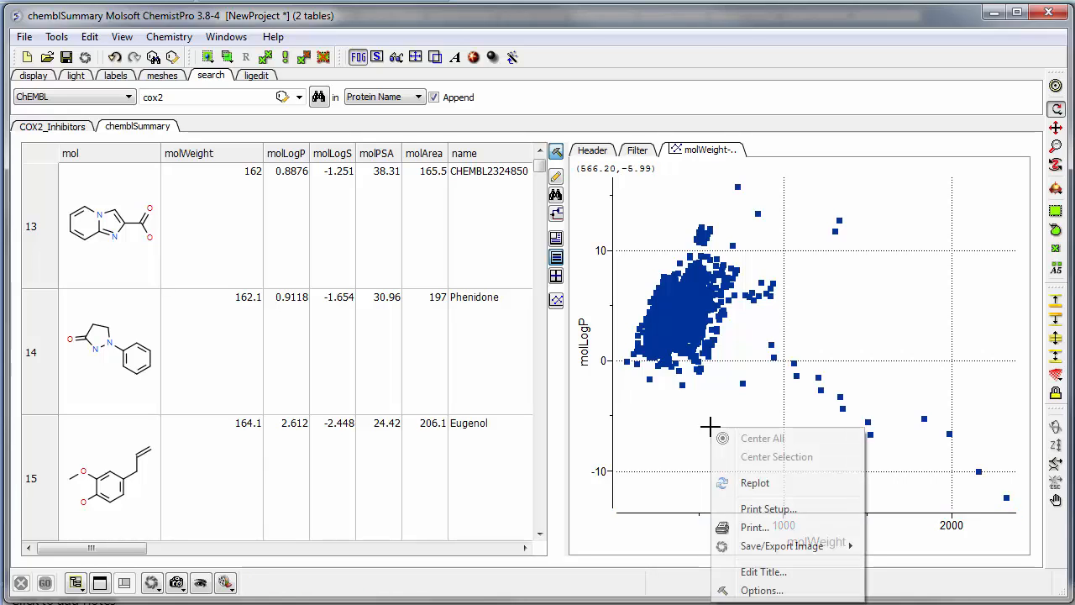
right_click(667, 413)
left_click(722, 577)
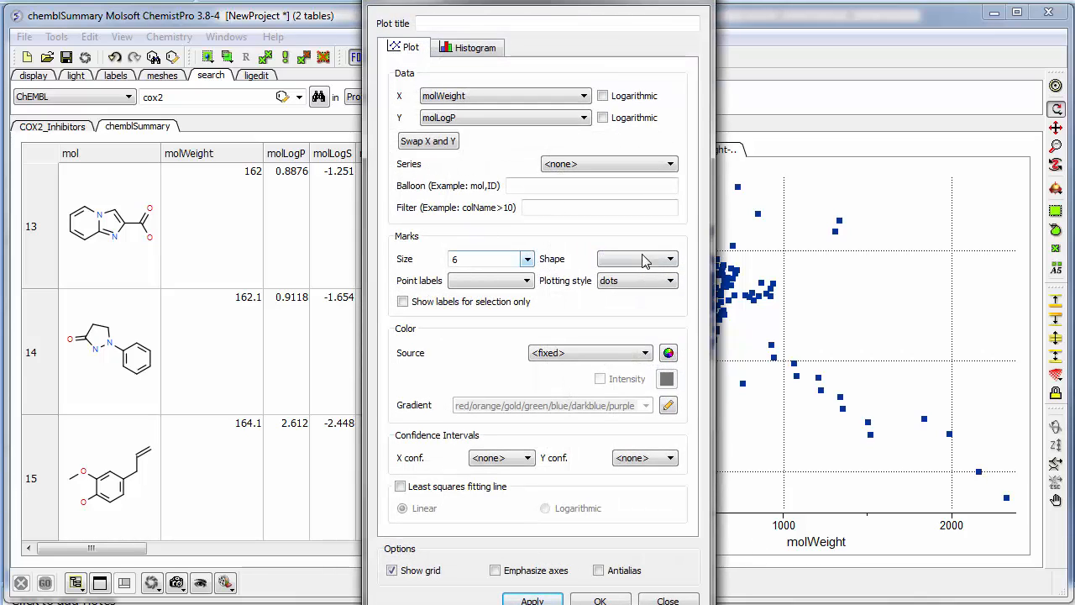
left_click(553, 356)
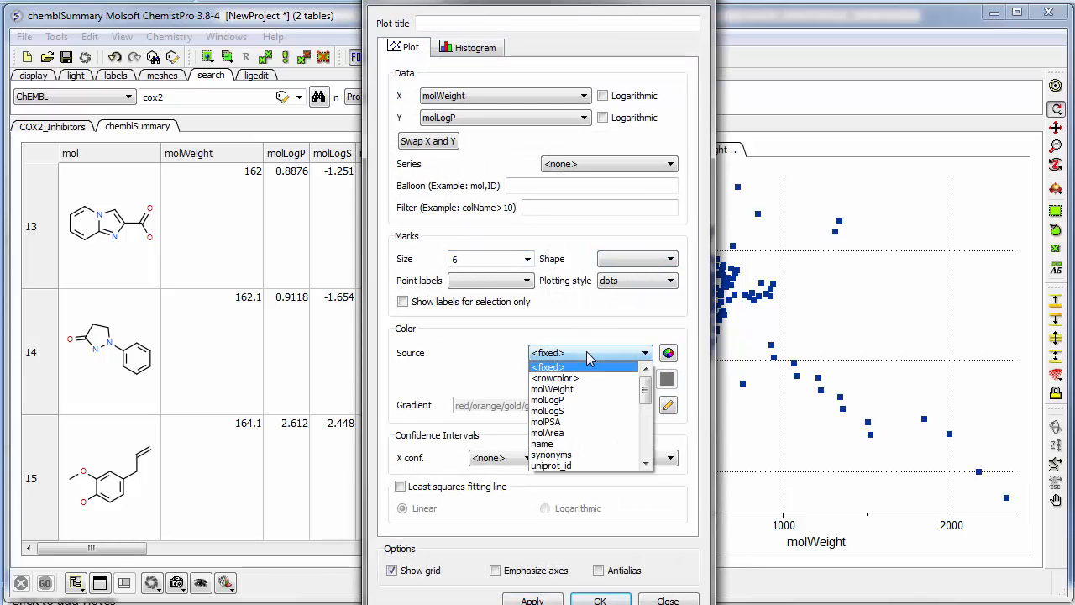
left_click(570, 420)
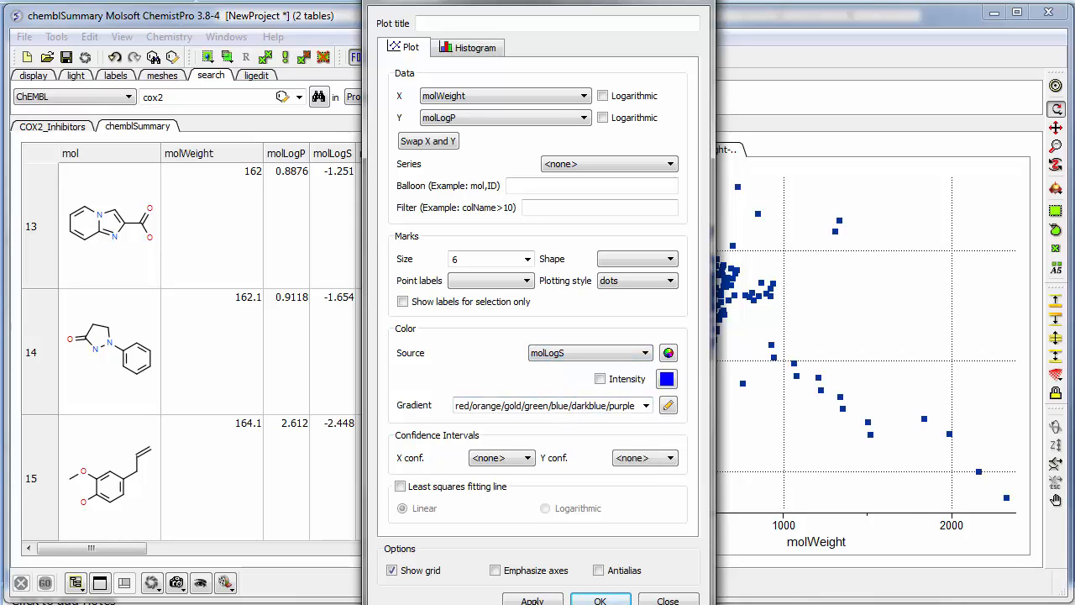
left_click(533, 600)
left_click(603, 599)
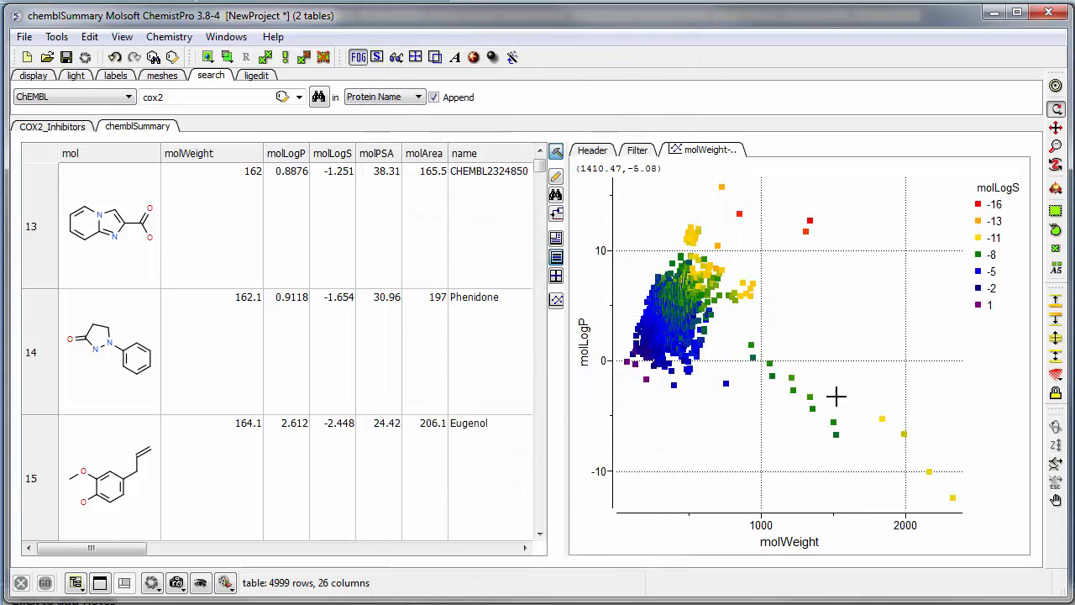
Size the scatter plot's marks by molPSA and apply the change.
right_click(799, 325)
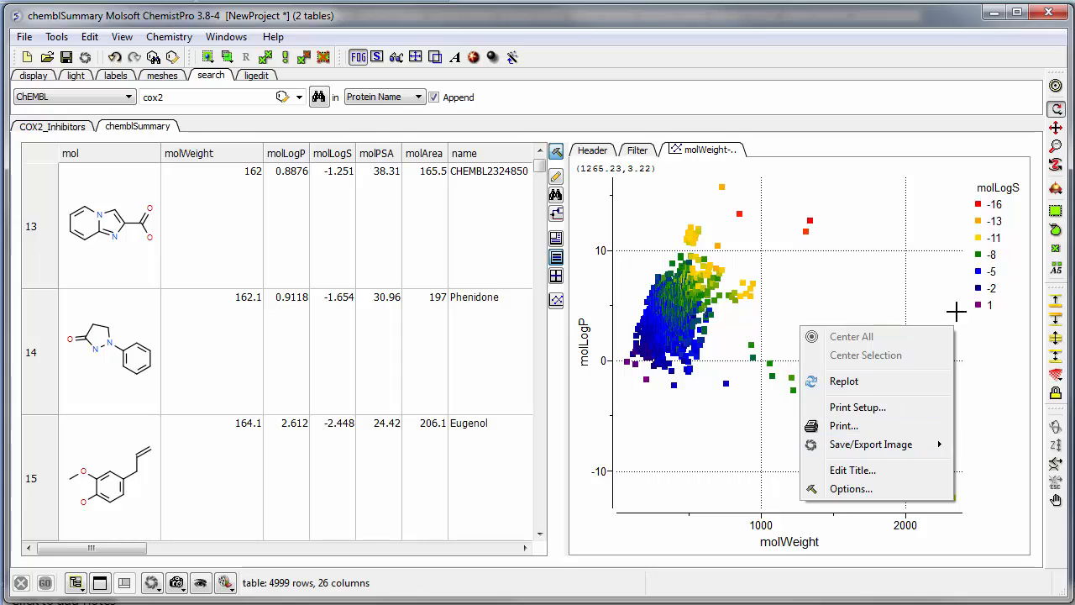
left_click(871, 495)
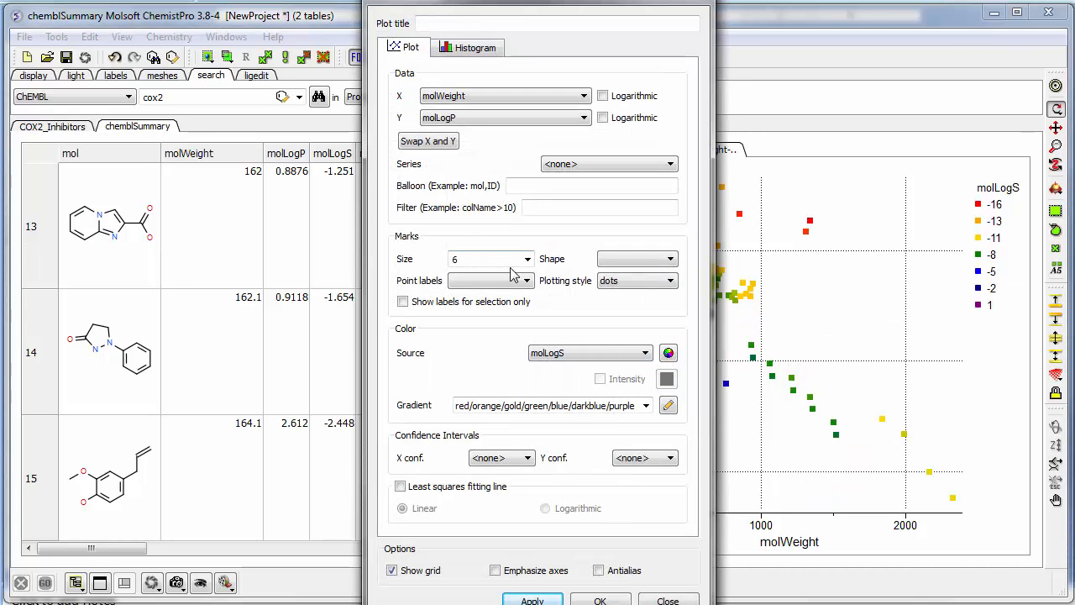
left_click(528, 260)
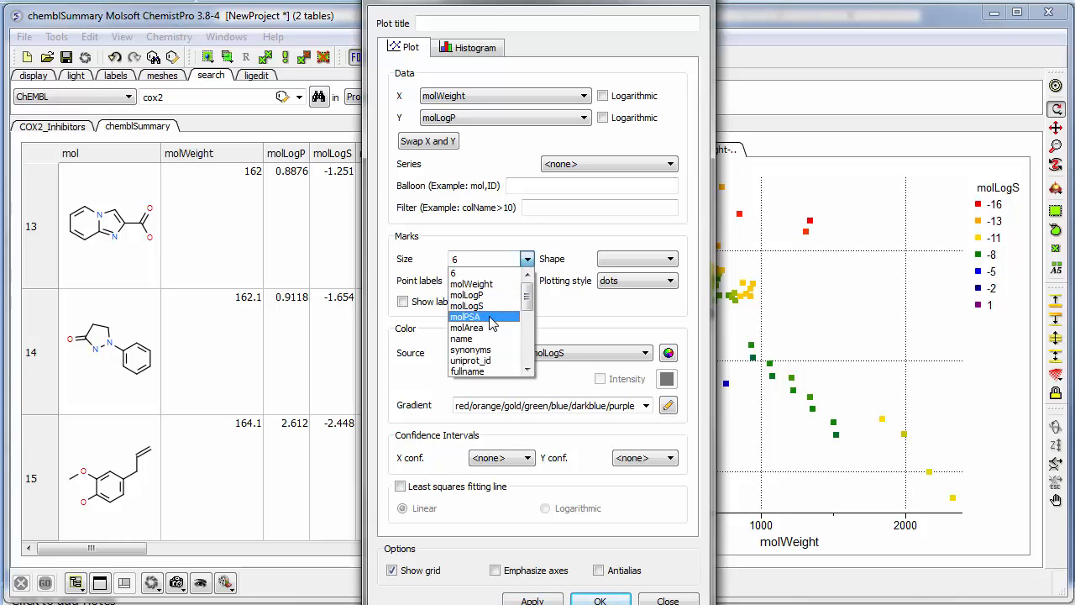
left_click(489, 316)
left_click(477, 285)
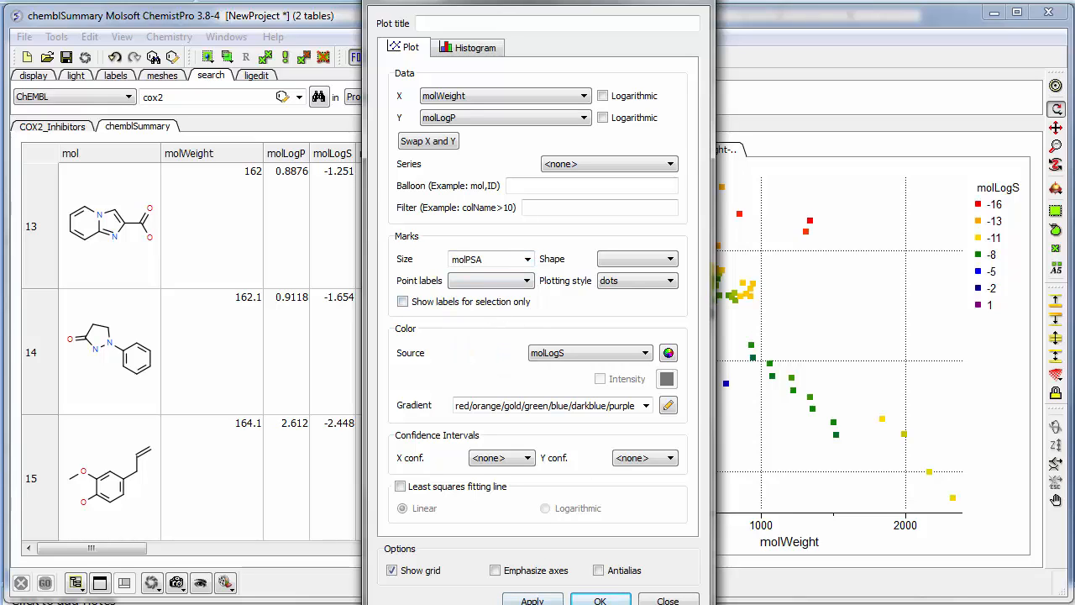
left_click(532, 599)
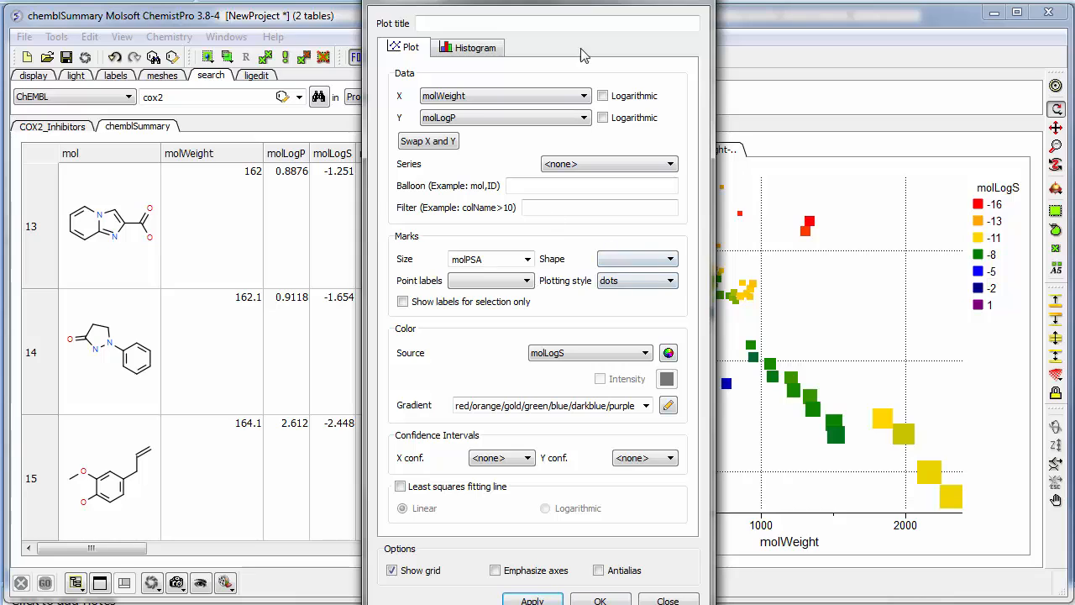
Review the mark shapes available for the scatter plot and close the plot options without choosing one.
left_click_drag(554, 5, 342, 45)
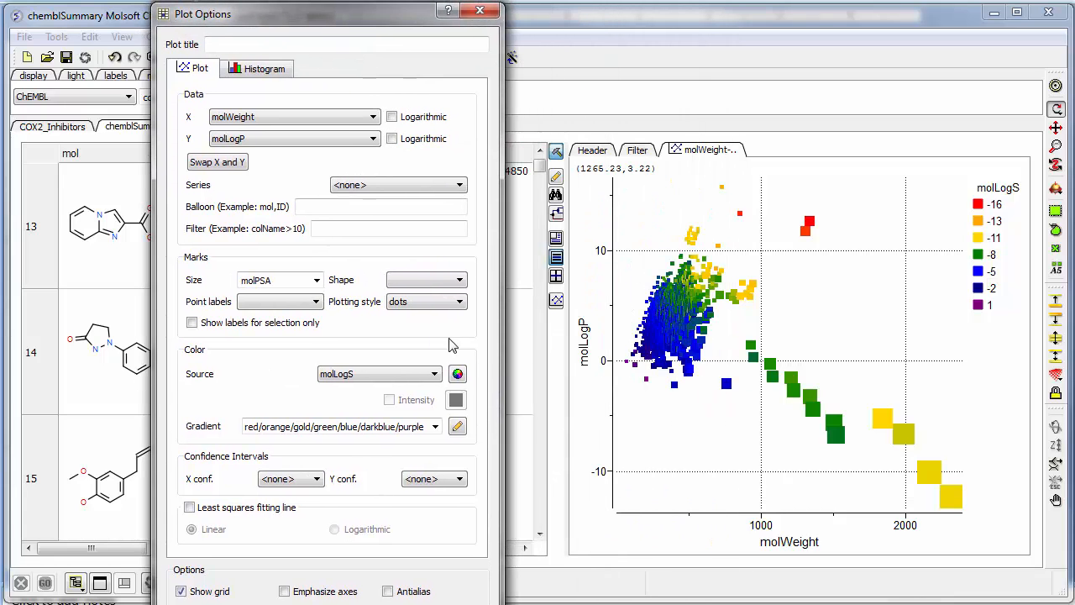
left_click(430, 281)
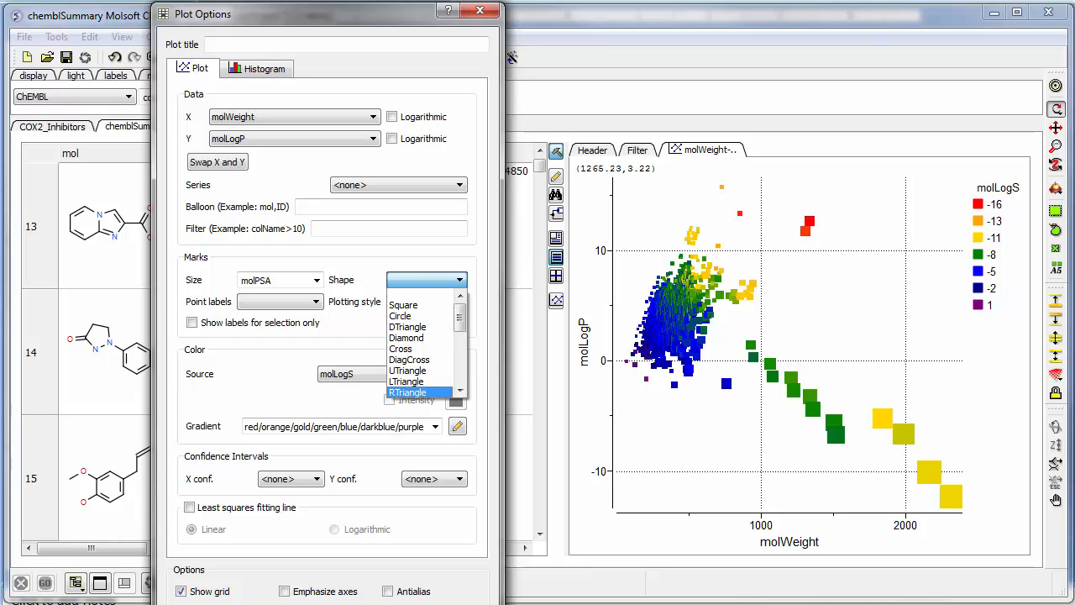
key("Escape")
key("Escape")
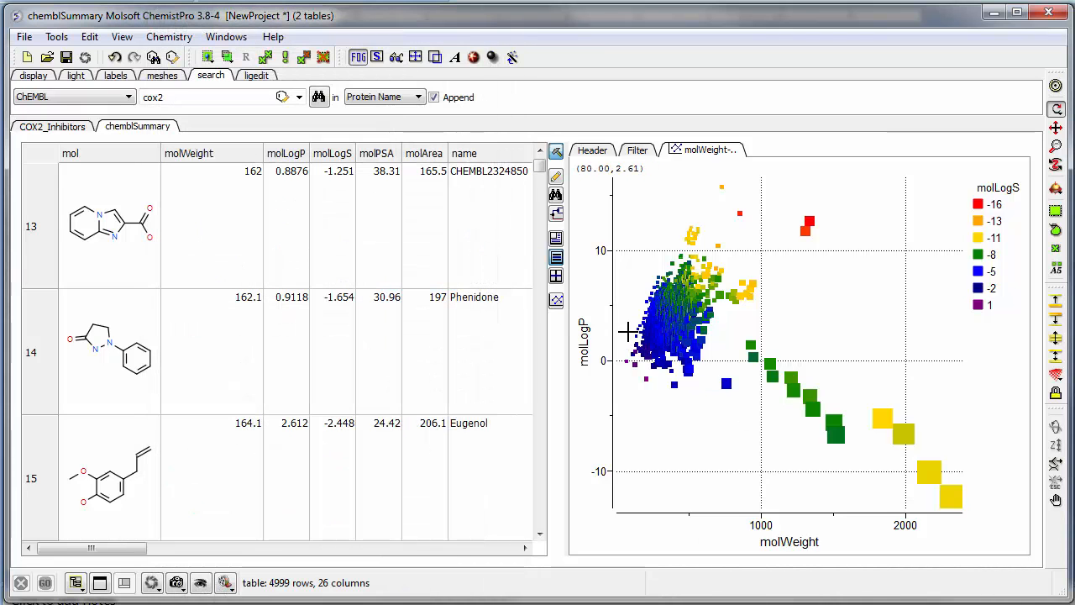
Box-select a group of points in the scatter plot across the low molLogP region and clear the selection.
left_click_drag(623, 324, 778, 387)
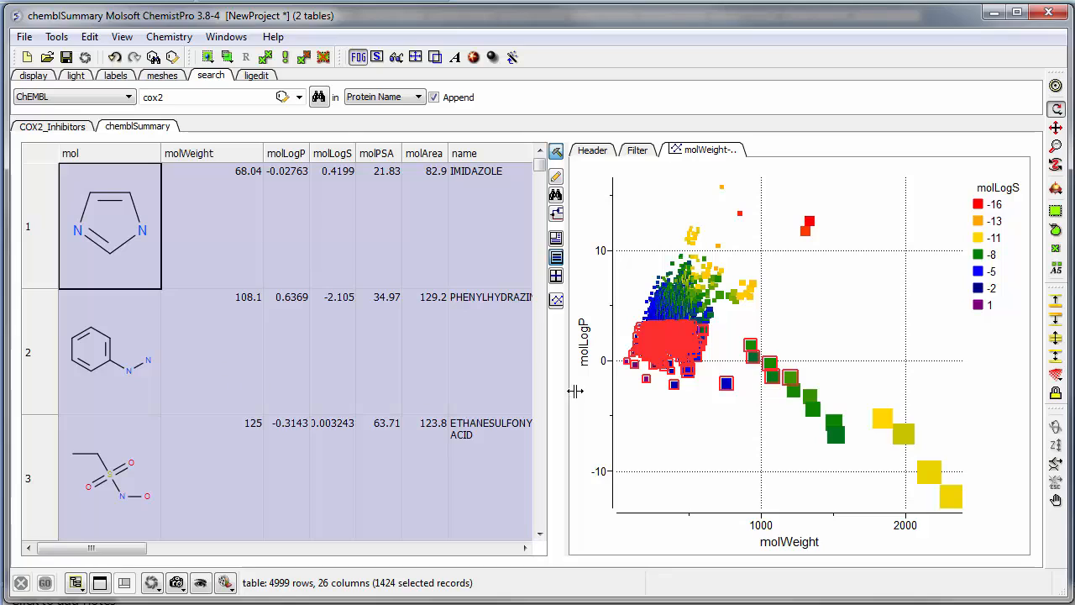
left_click(702, 412)
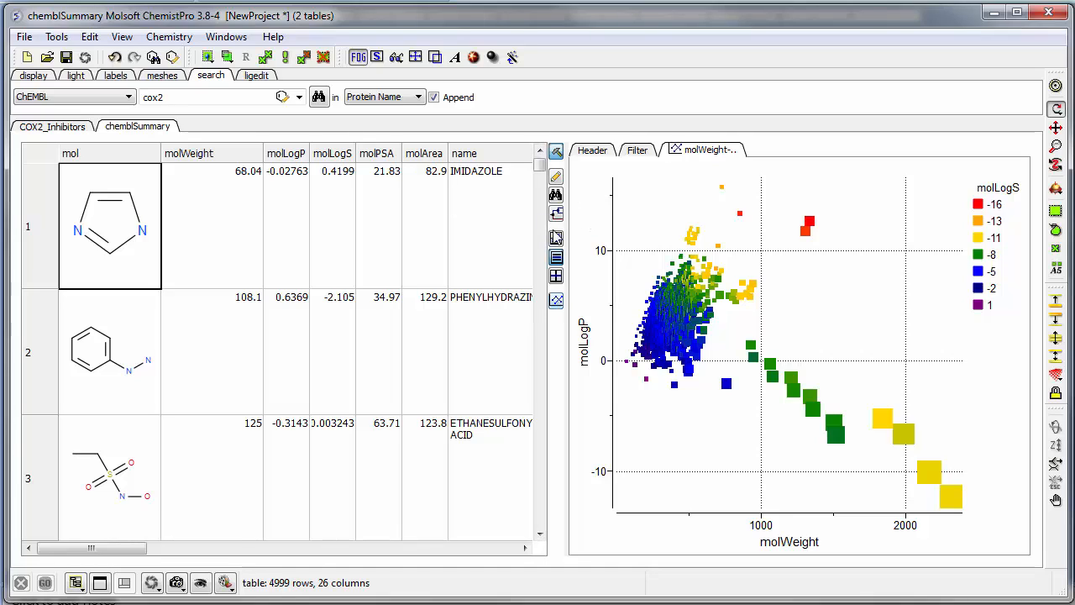
Cluster chemblSummary into a UPGMA tree using the mol column's linear fingerprints, labelled by name, and set the cluster cutoff to about 0.47.
left_click(560, 211)
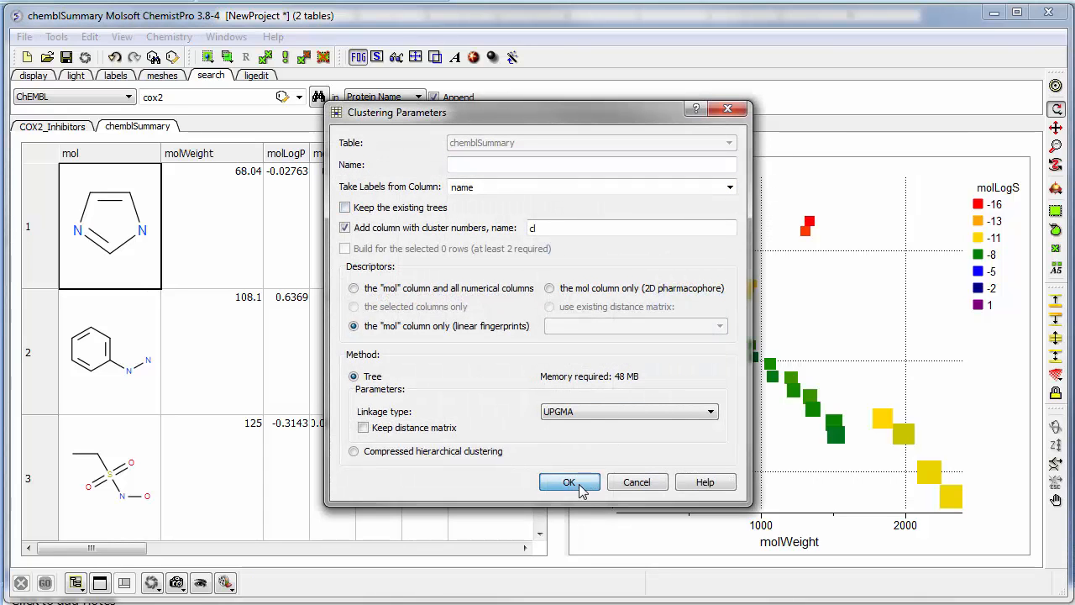
left_click(578, 486)
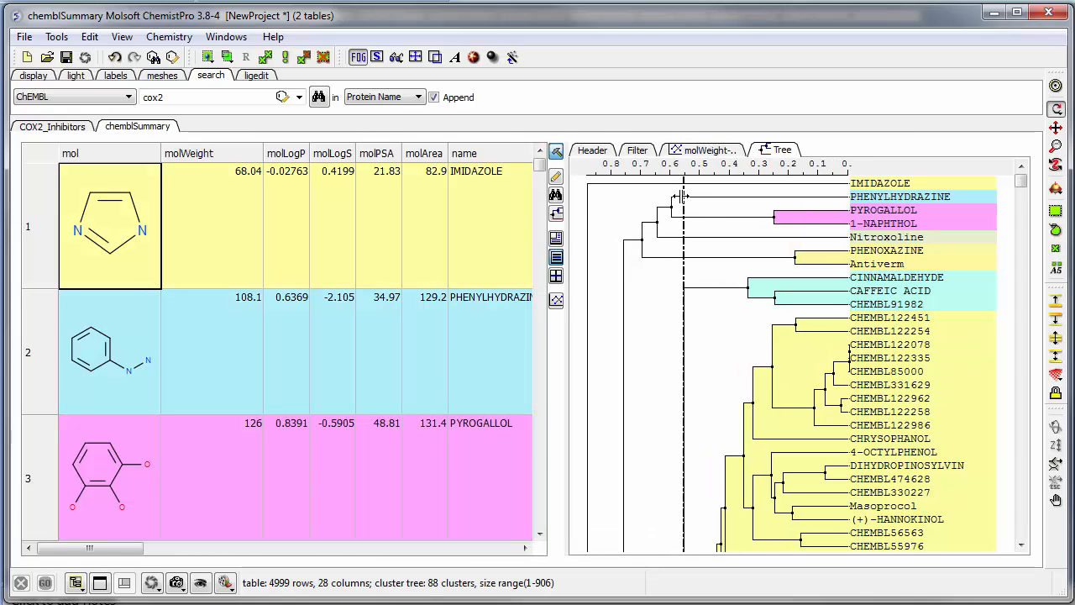
left_click_drag(683, 197, 708, 203)
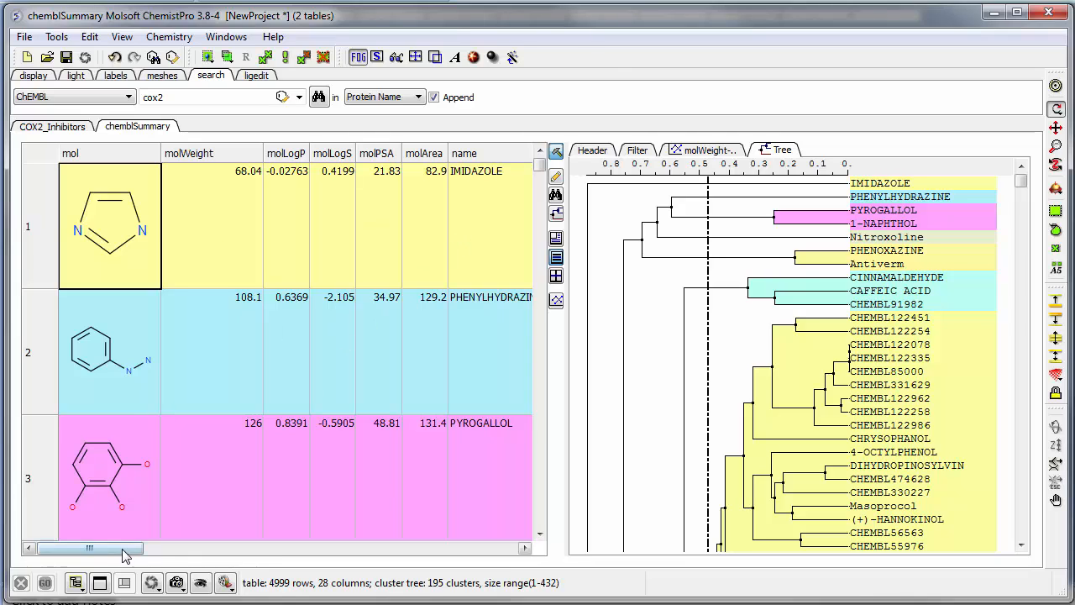
Select one compound from each cluster by the minimum value in a table column, treating singletons as individual clusters.
left_click(908, 361)
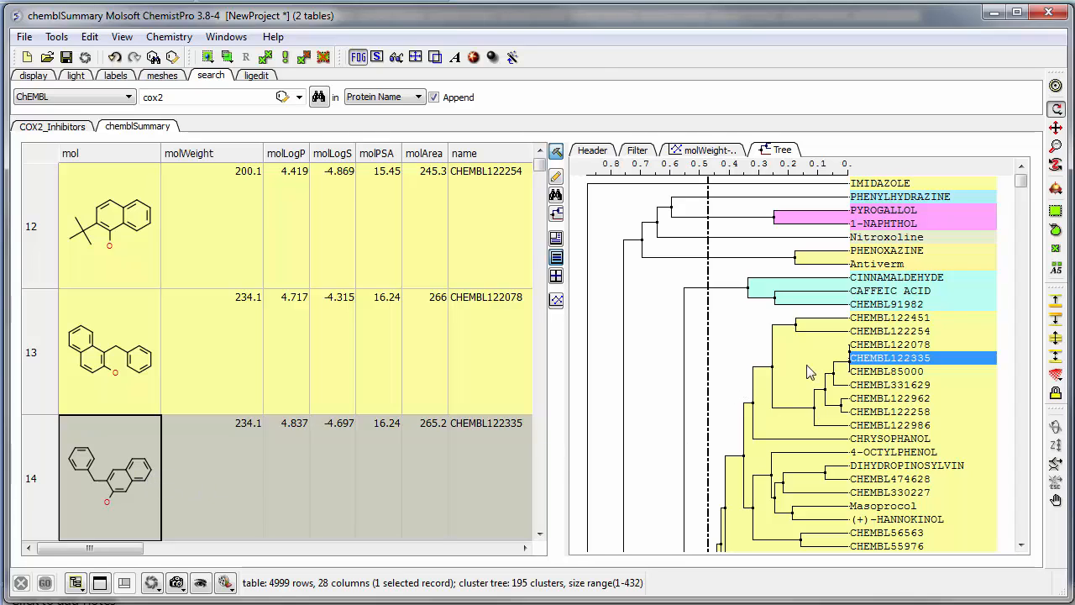
right_click(729, 328)
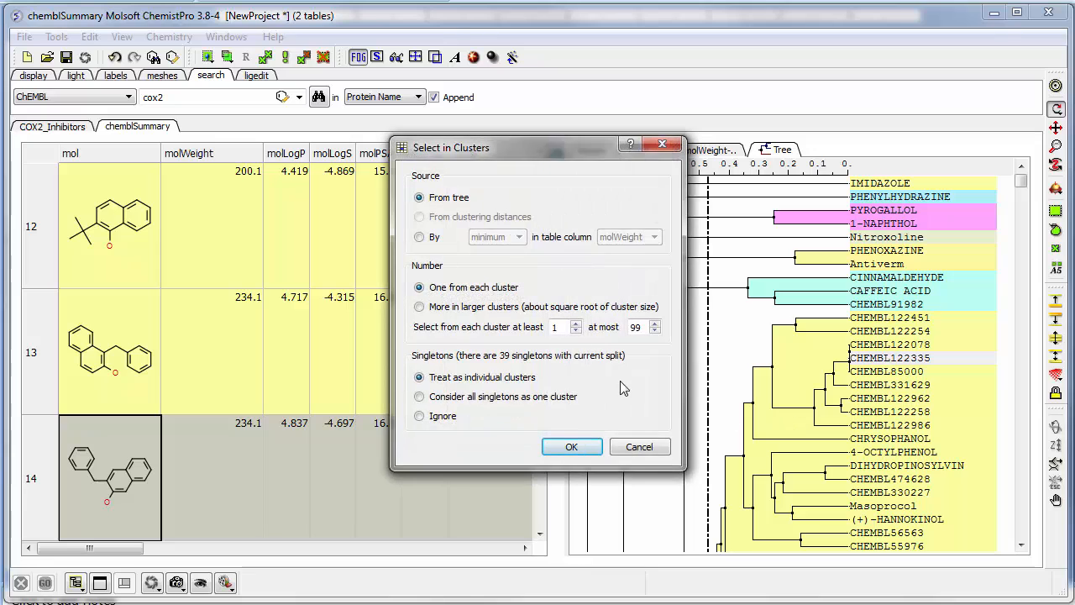
left_click(420, 237)
left_click(502, 240)
left_click(500, 250)
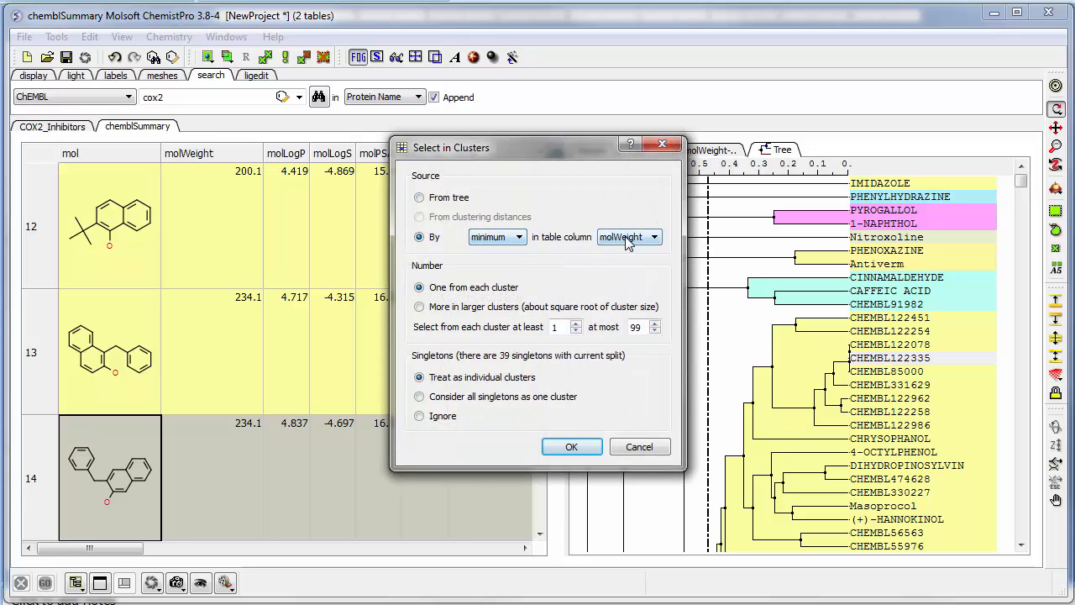
left_click(630, 237)
left_click(625, 262)
left_click(571, 447)
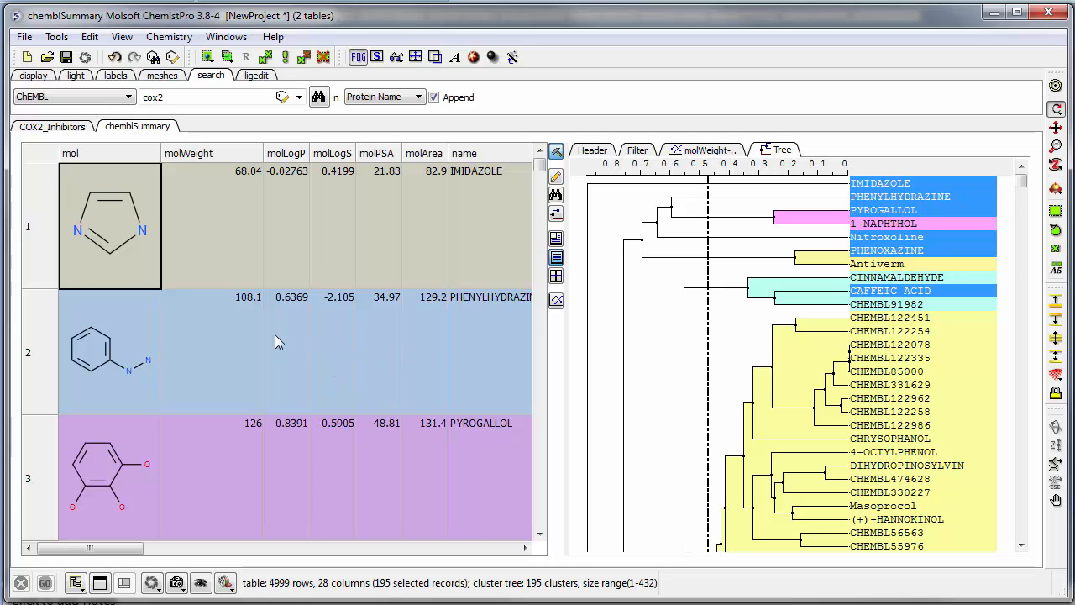
Copy the selected cluster representatives to a new table named cox2_centers.
right_click(282, 344)
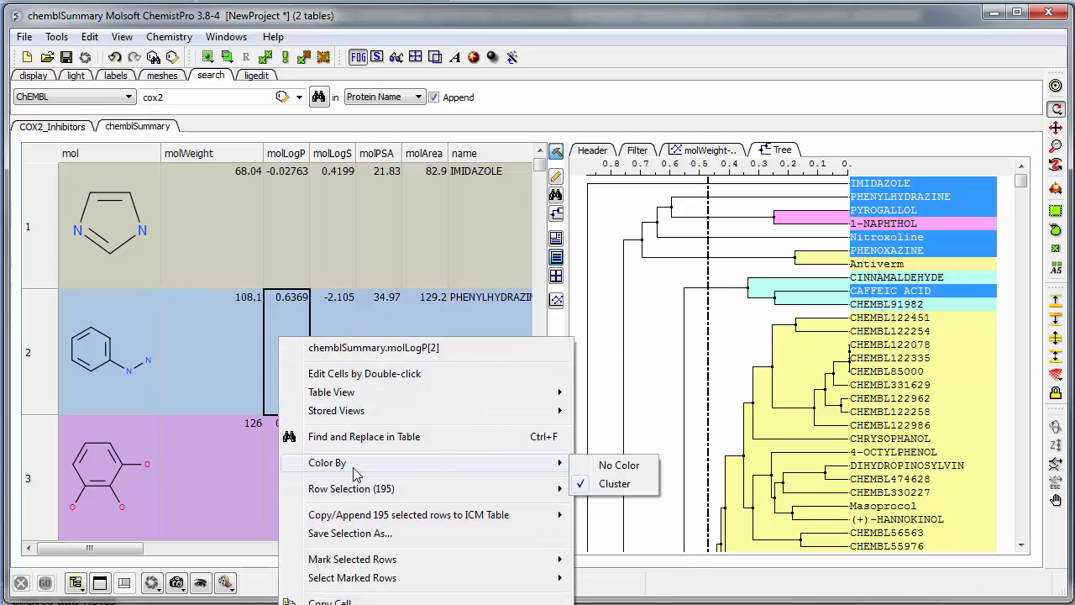
mouse_move(361, 514)
left_click(605, 514)
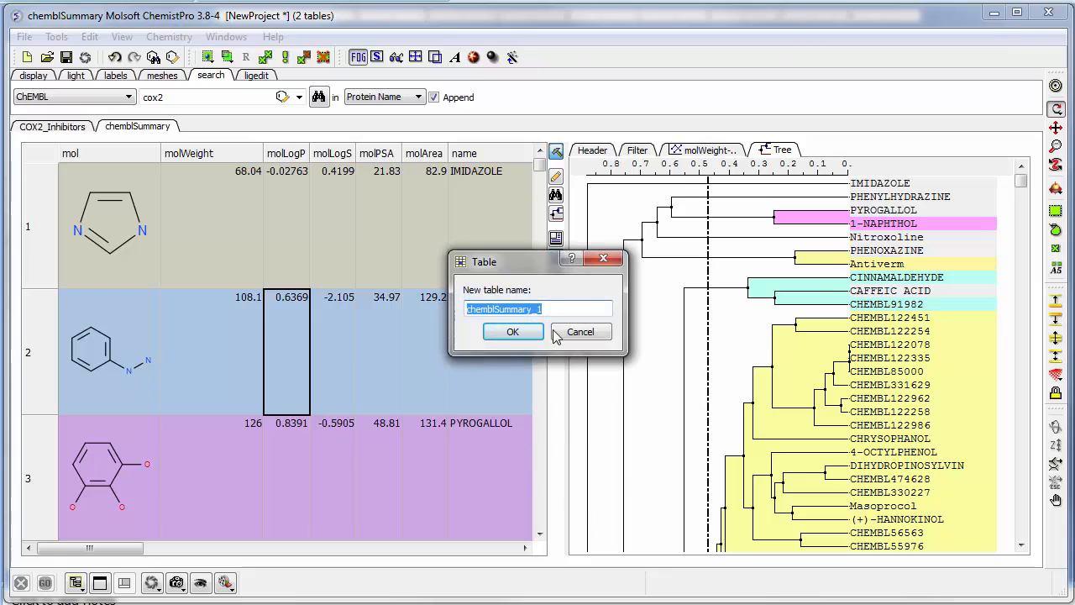
type("co")
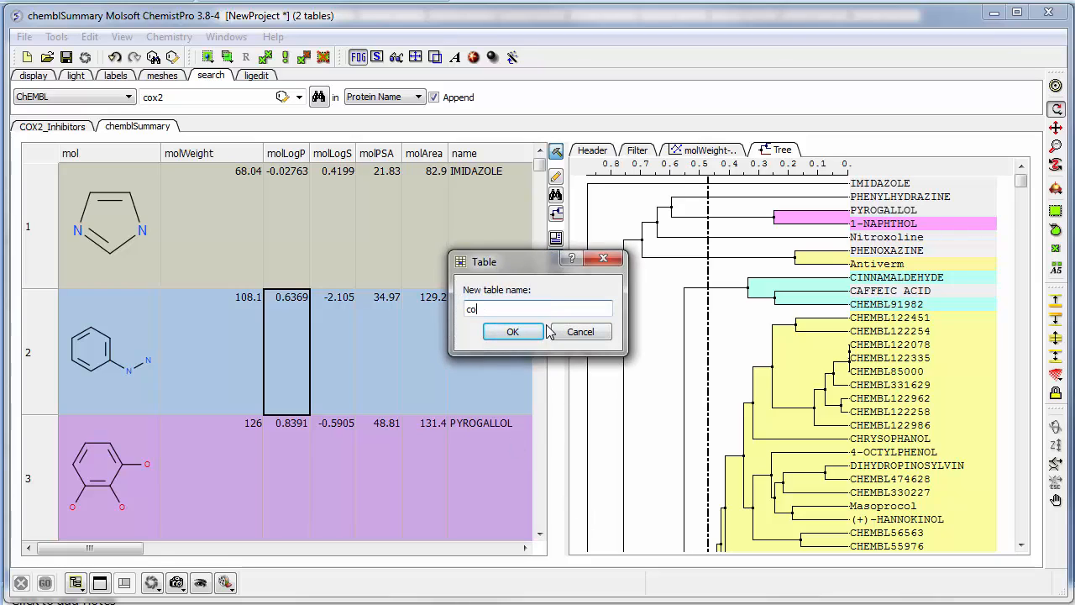
type("x2_centers")
key("Return")
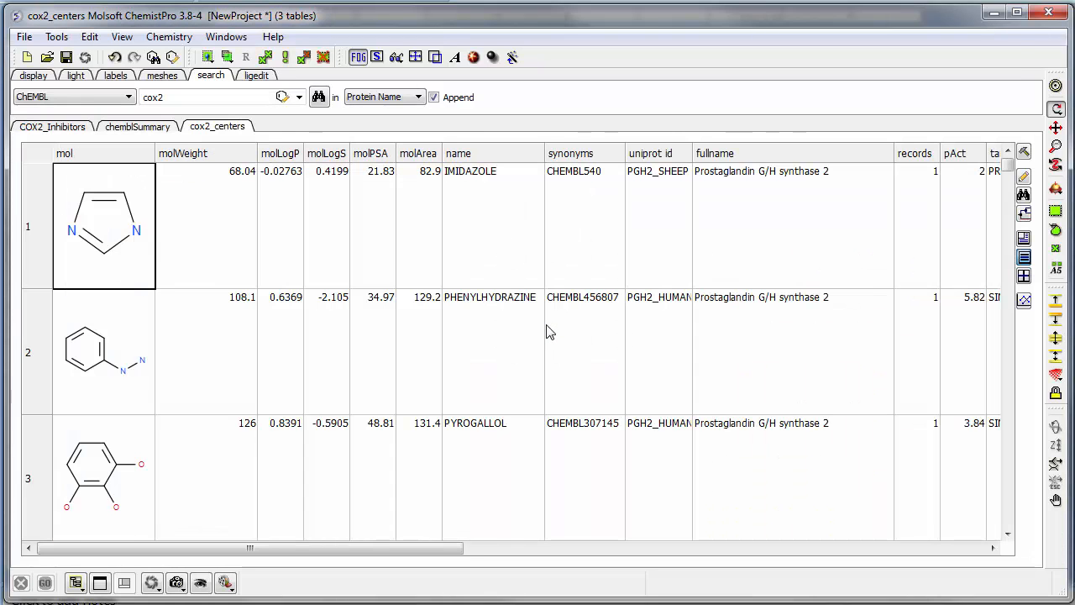
Delete the cox2_centers table and clear the row selection in chemblSummary.
left_click(138, 127)
left_click(228, 127)
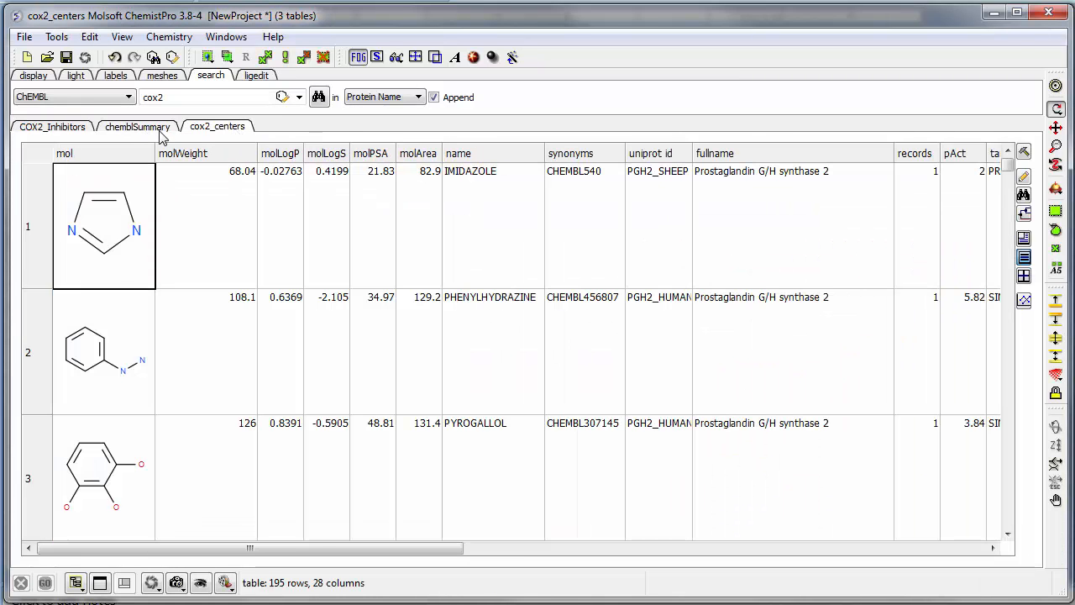
left_click(156, 128)
left_click(224, 126)
right_click(221, 126)
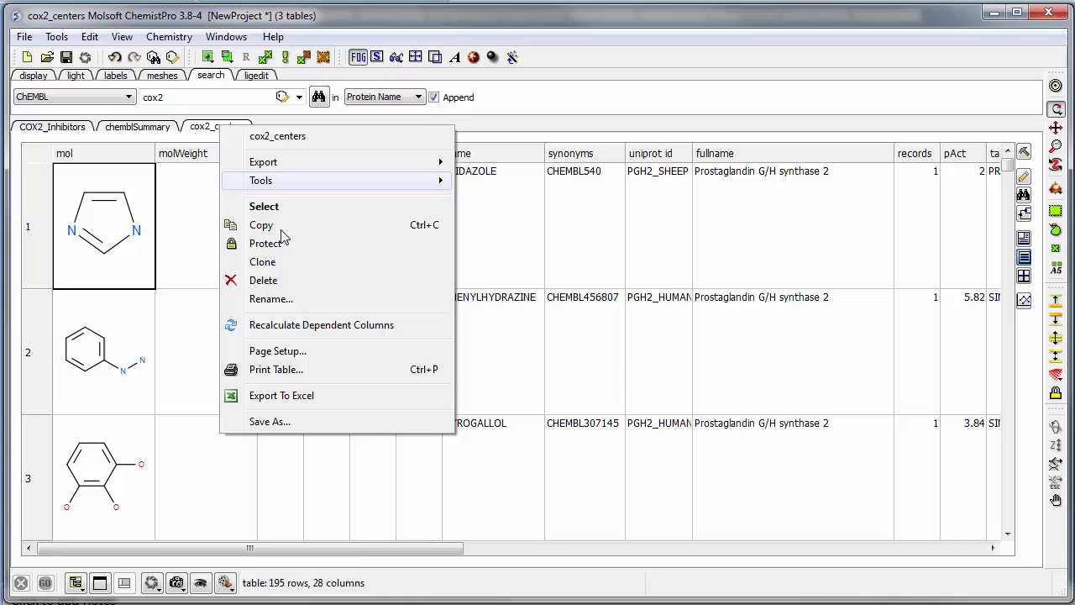
left_click(265, 281)
left_click(574, 333)
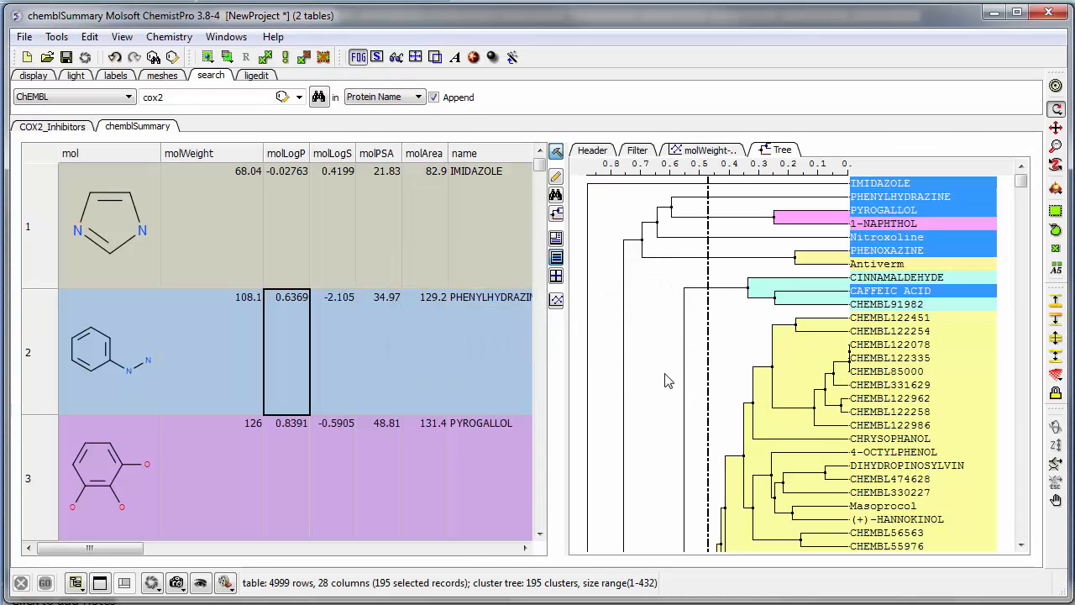
left_click(447, 353)
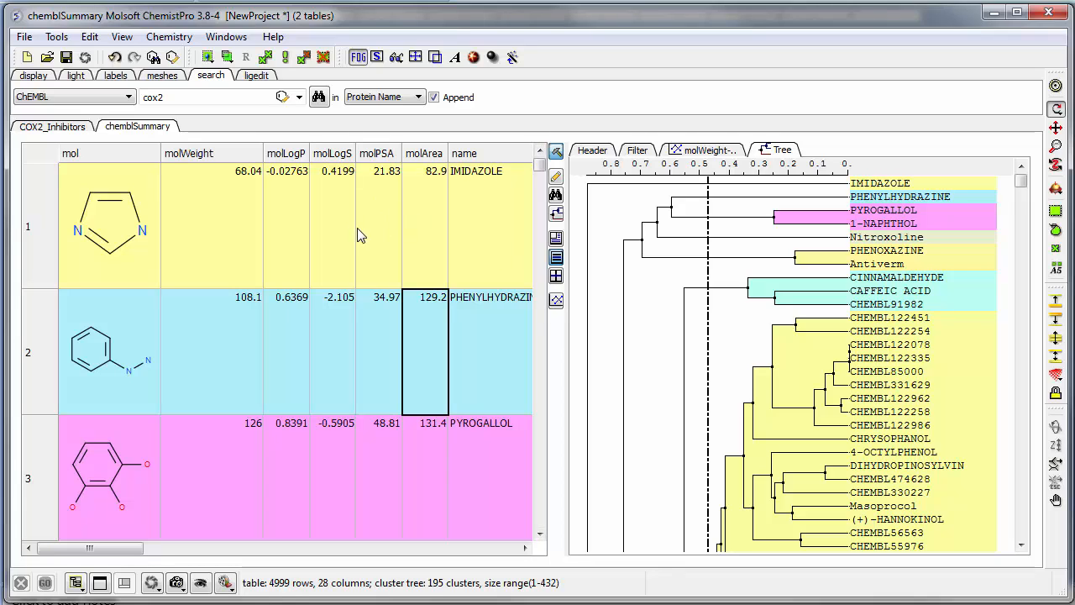
Review the save, export and print options for the chemblSummary table without saving or exporting it.
right_click(138, 131)
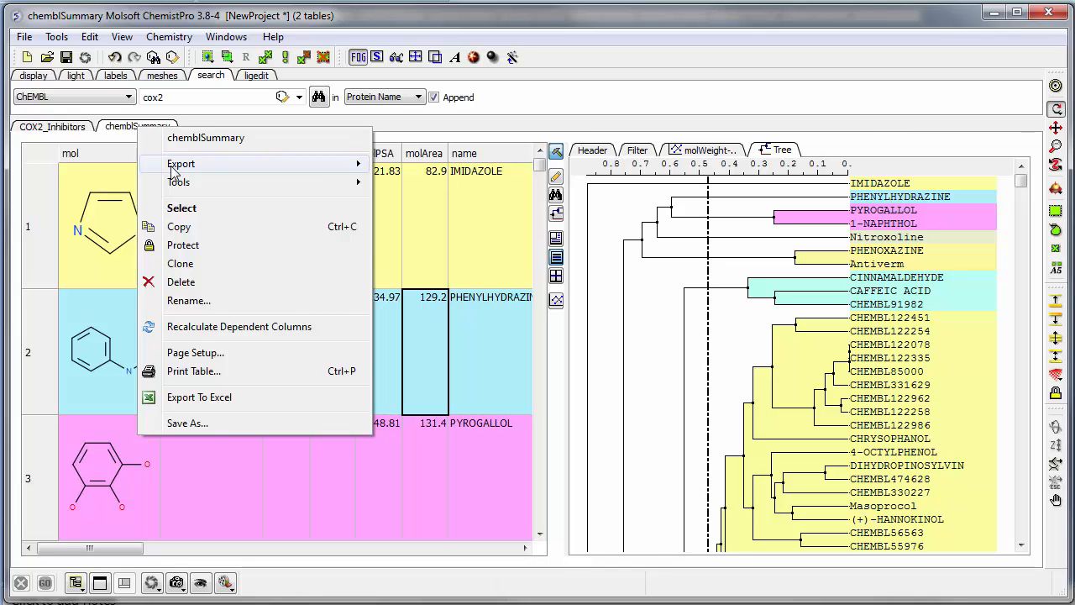
left_click(185, 423)
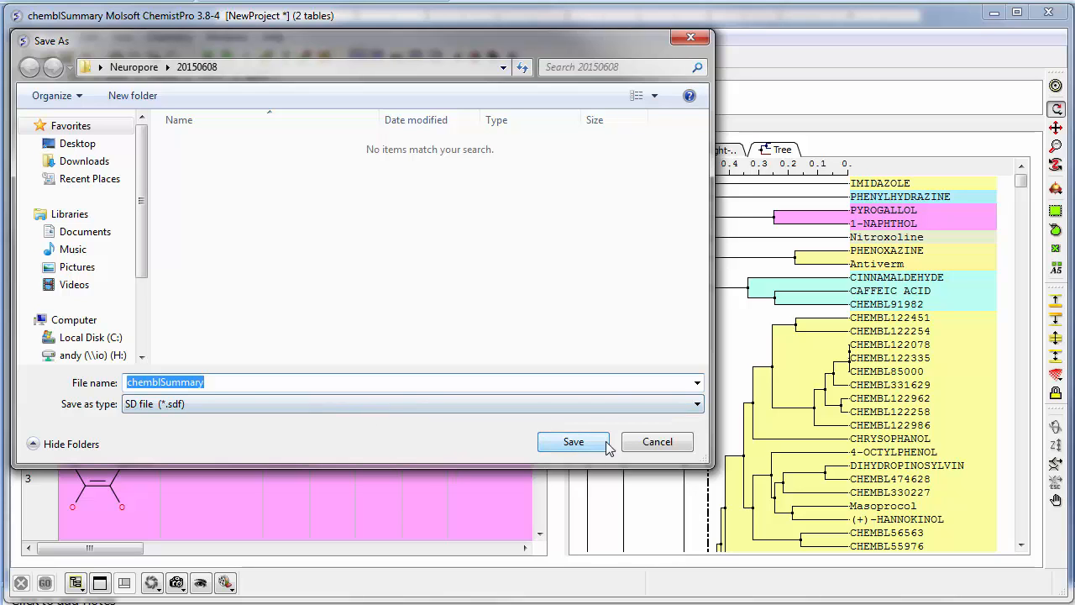
left_click(651, 441)
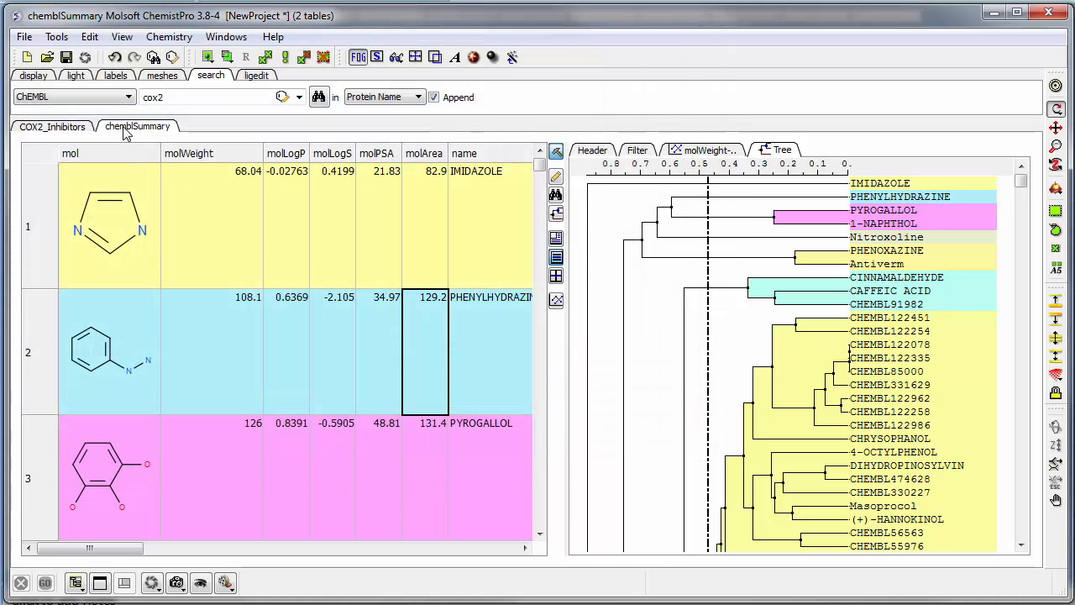
right_click(124, 134)
mouse_move(147, 184)
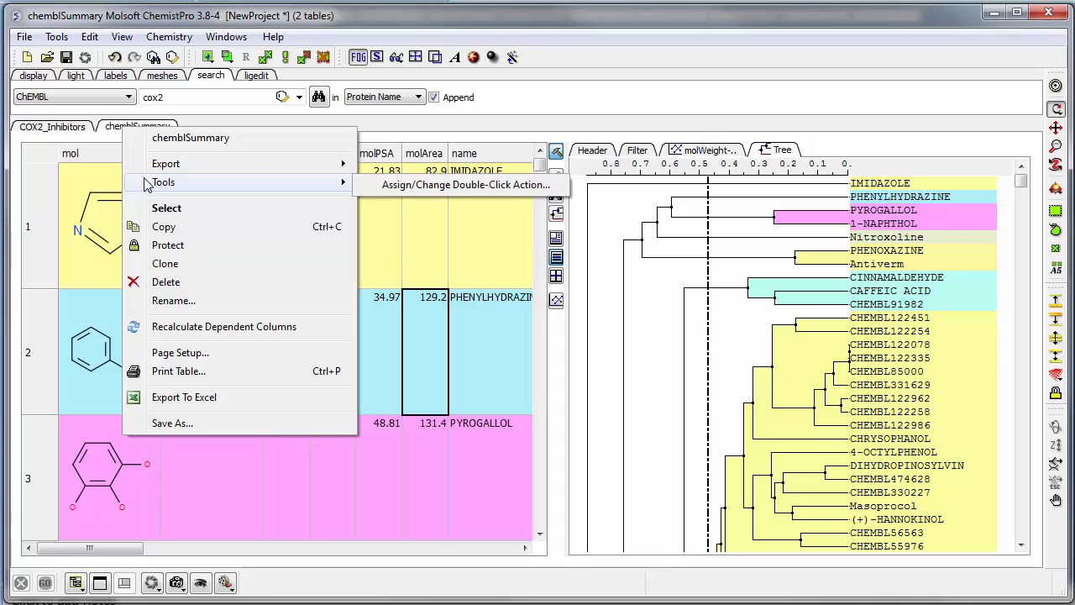
mouse_move(264, 164)
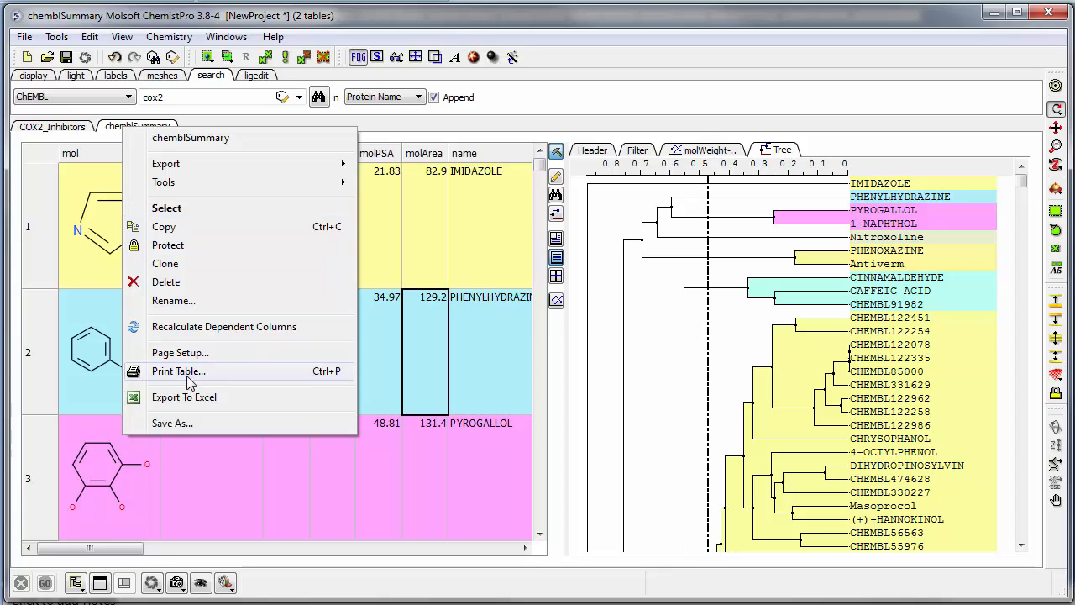
left_click(108, 127)
right_click(109, 127)
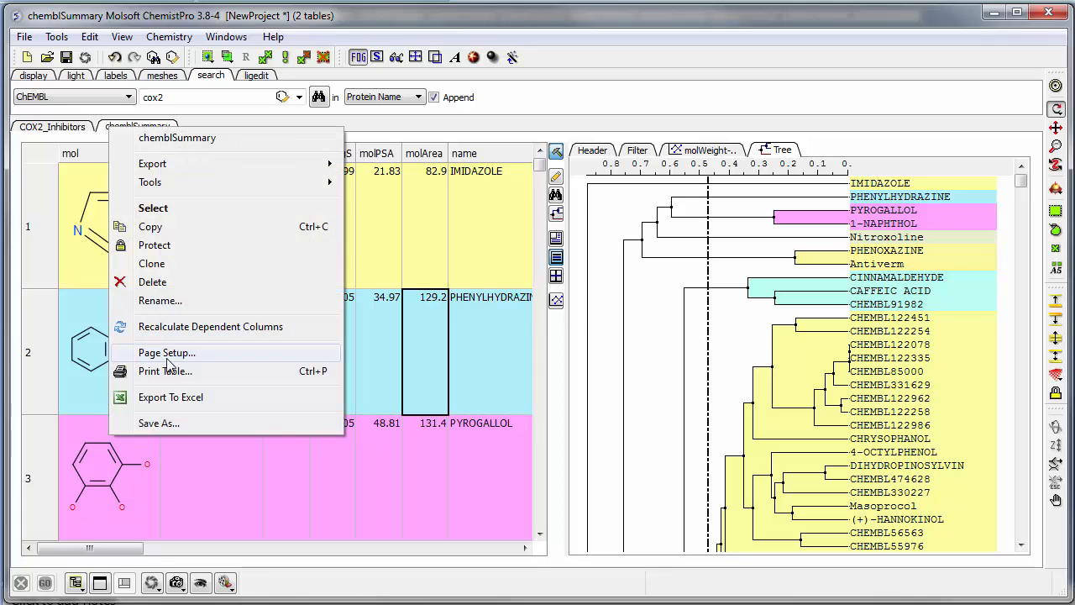
left_click(873, 148)
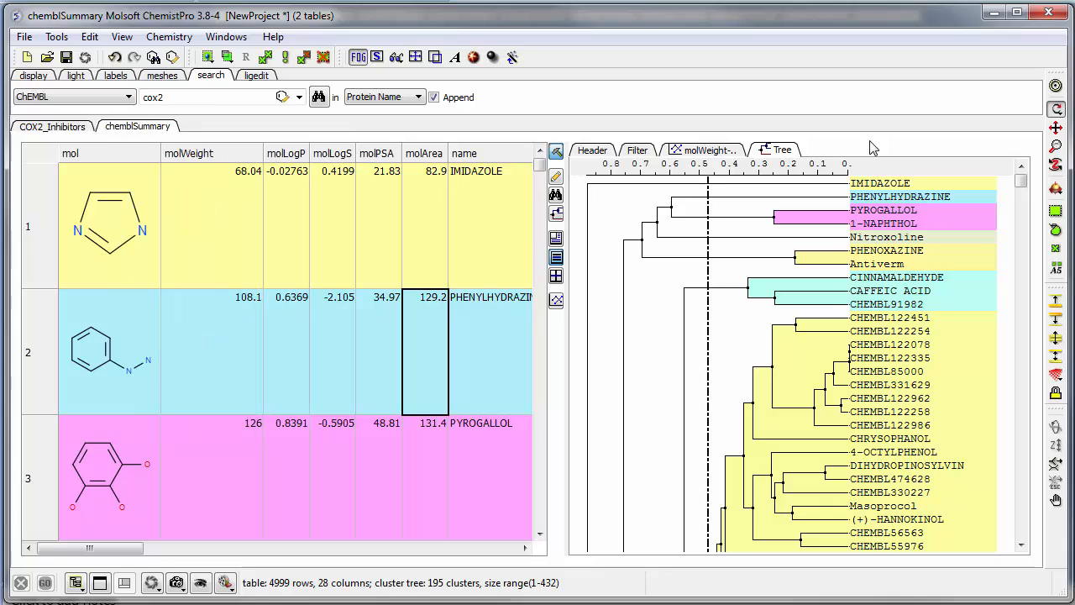
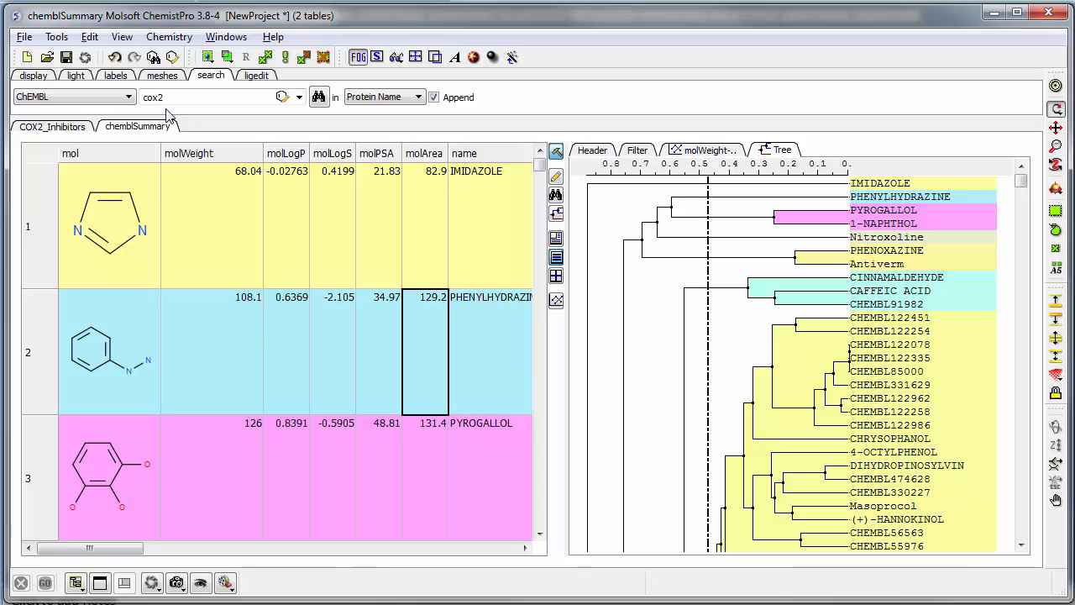
Compare chemblSummary with COX2_Inhibitors by similarity at distance 0.5 and select the matching records.
left_click(169, 38)
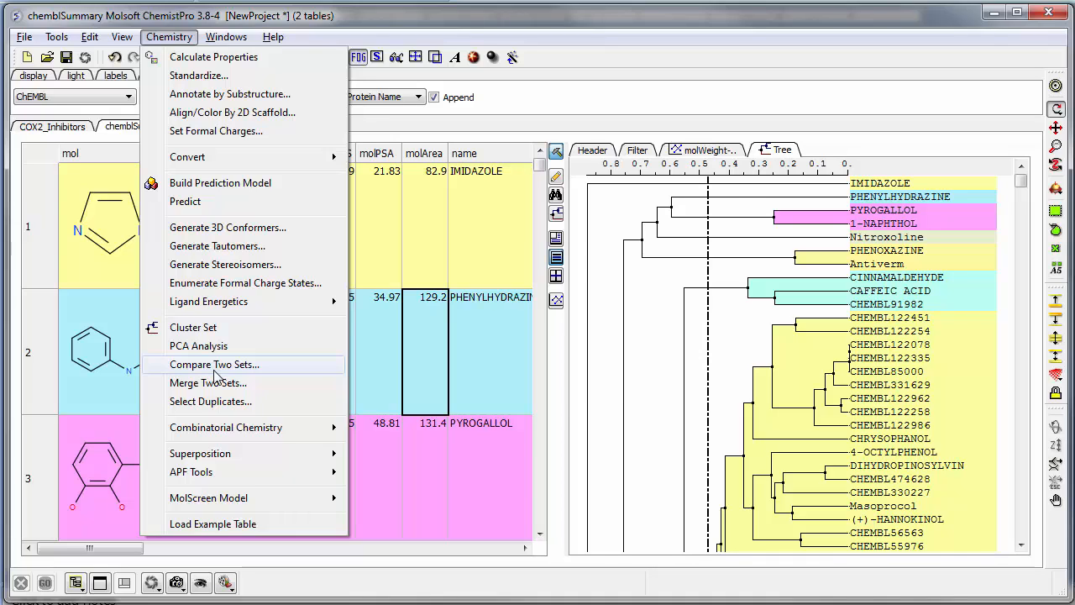
left_click(213, 370)
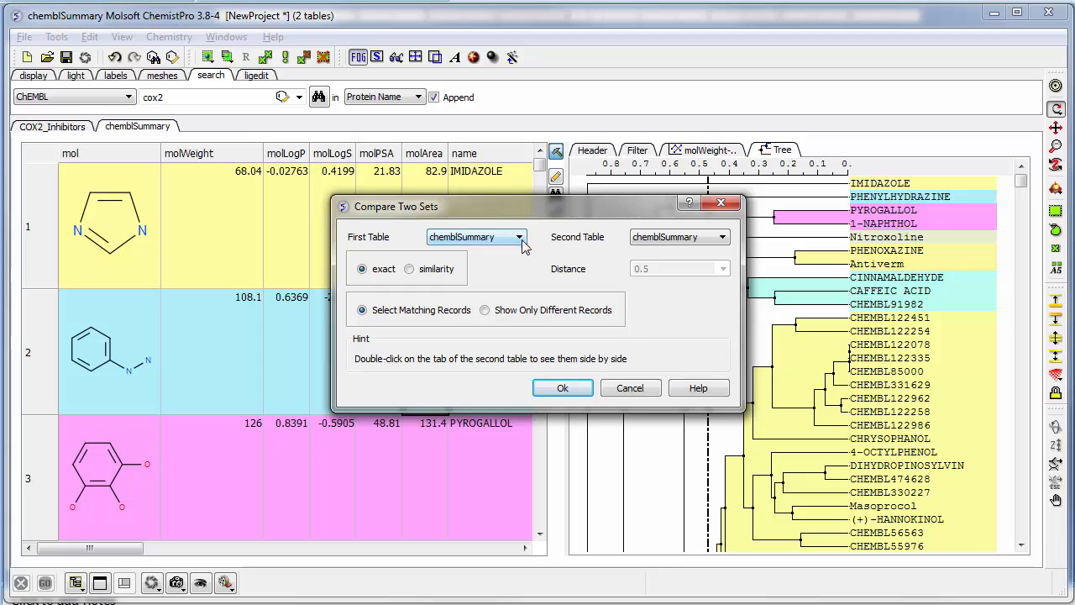
left_click(651, 243)
left_click(672, 259)
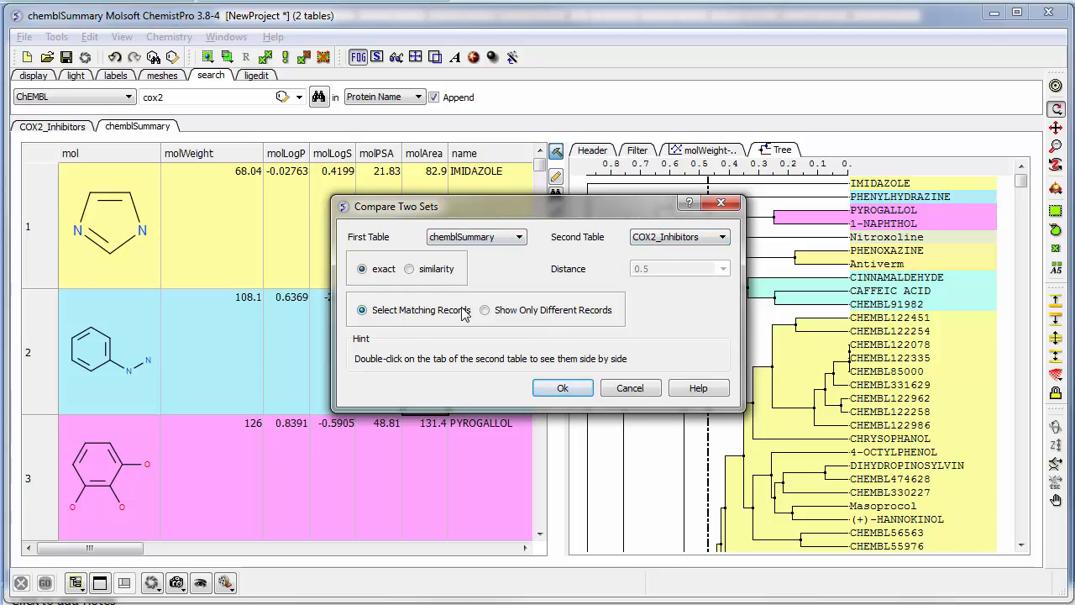
left_click(410, 269)
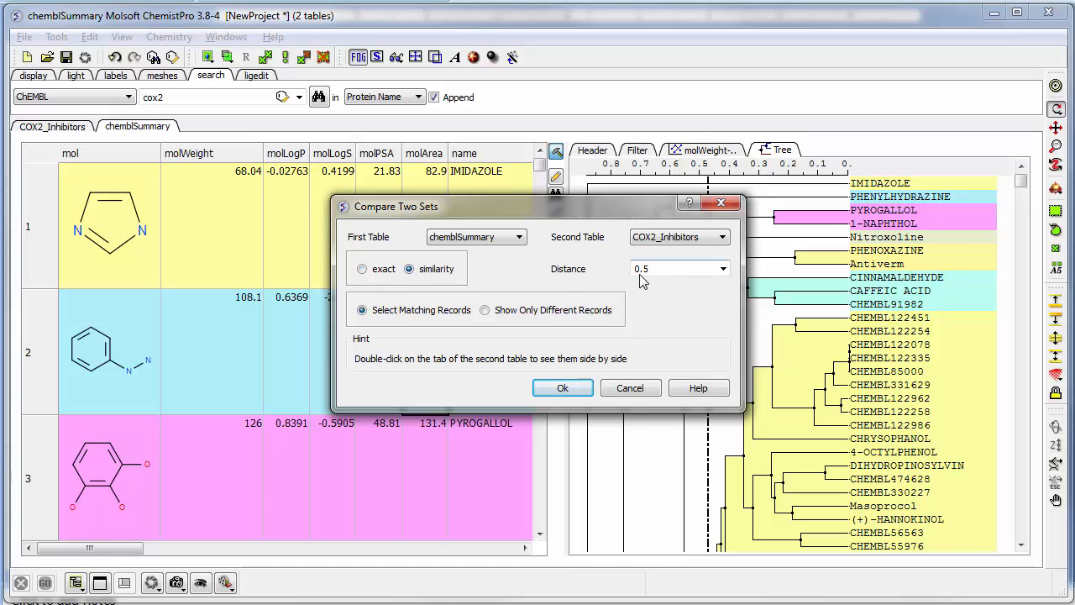
left_click(564, 389)
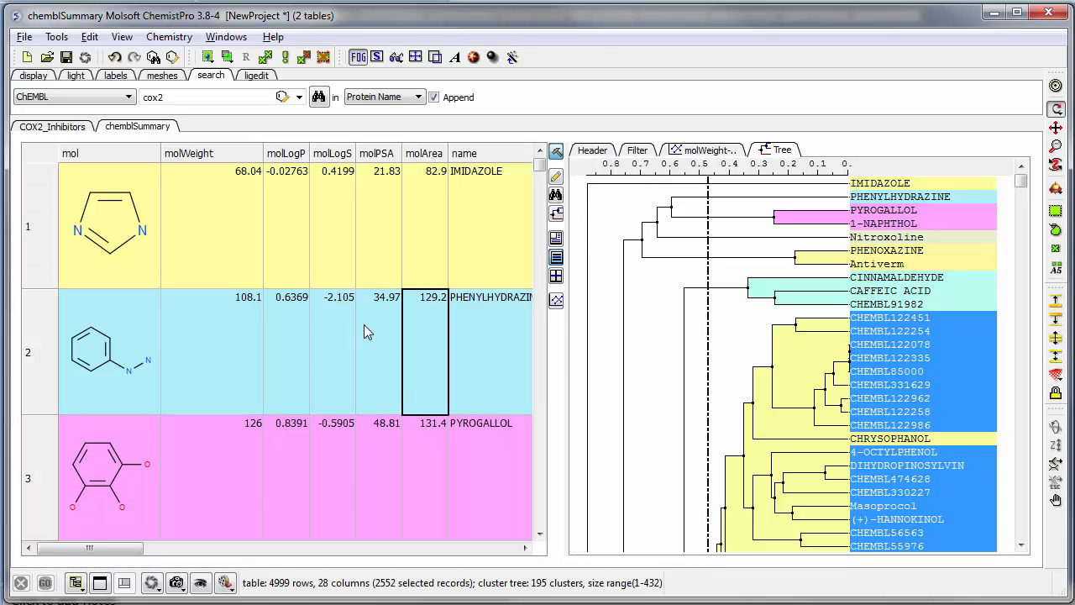
Examine the selected matching records in the COX2_Inhibitors and chemblSummary tables.
left_click(67, 126)
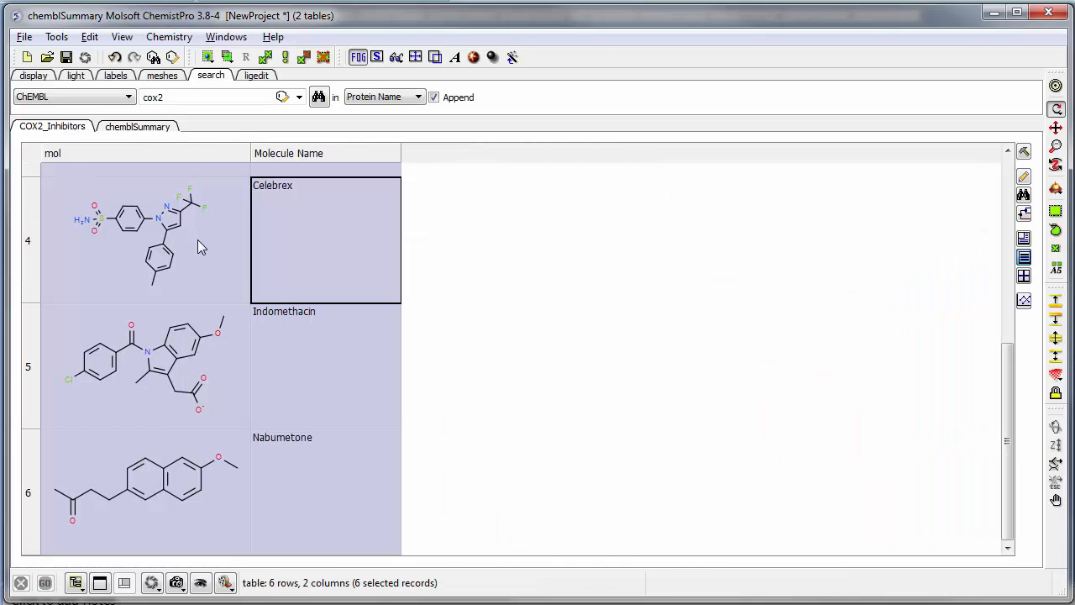
mouse_move(1004, 349)
left_mouse_down()
mouse_move(1002, 173)
mouse_move(1004, 348)
left_mouse_up()
left_click(136, 127)
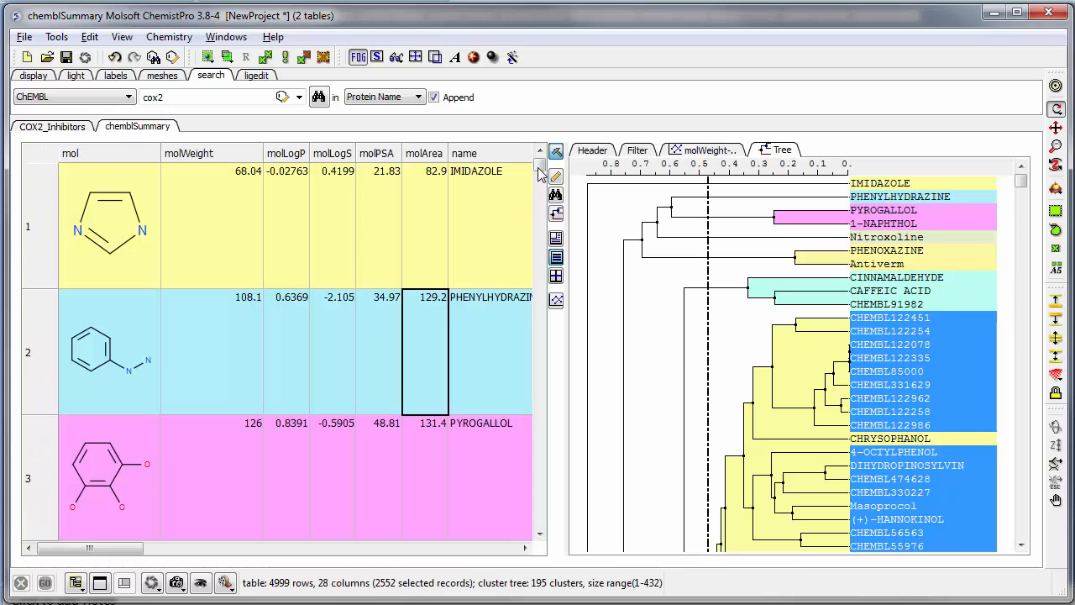
left_click_drag(540, 174, 540, 173)
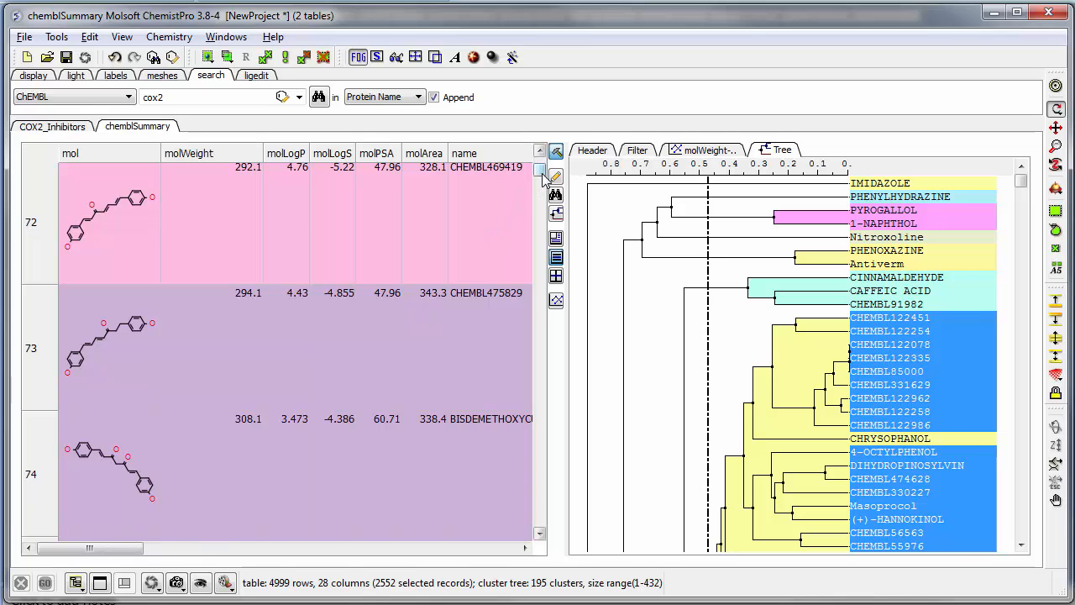
left_click_drag(540, 175, 544, 226)
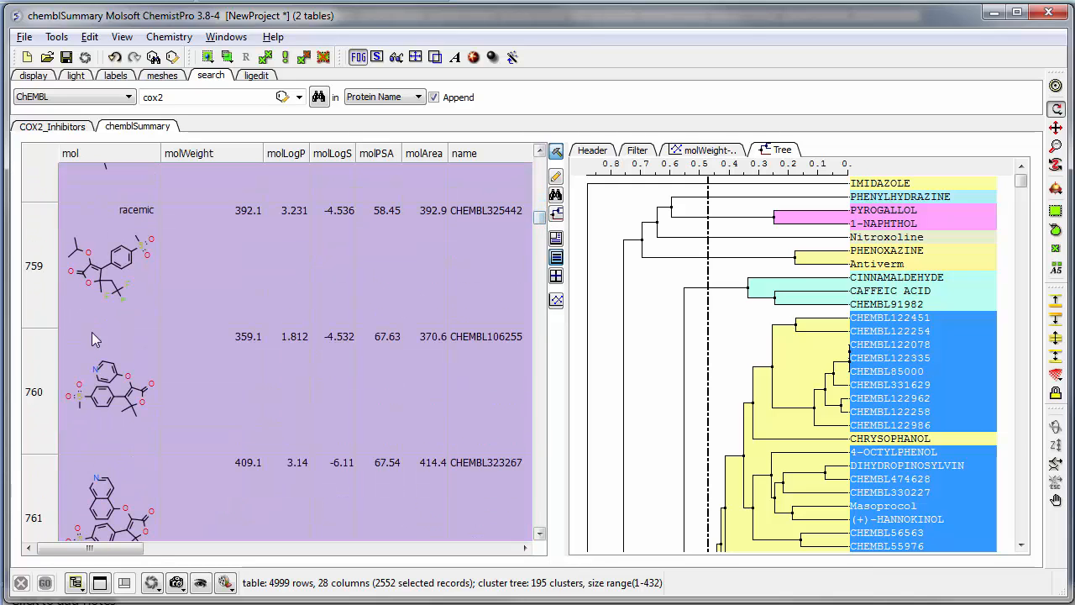
Copy the selected chemblSummary rows into a new table named chemblSimilars.
right_click(118, 288)
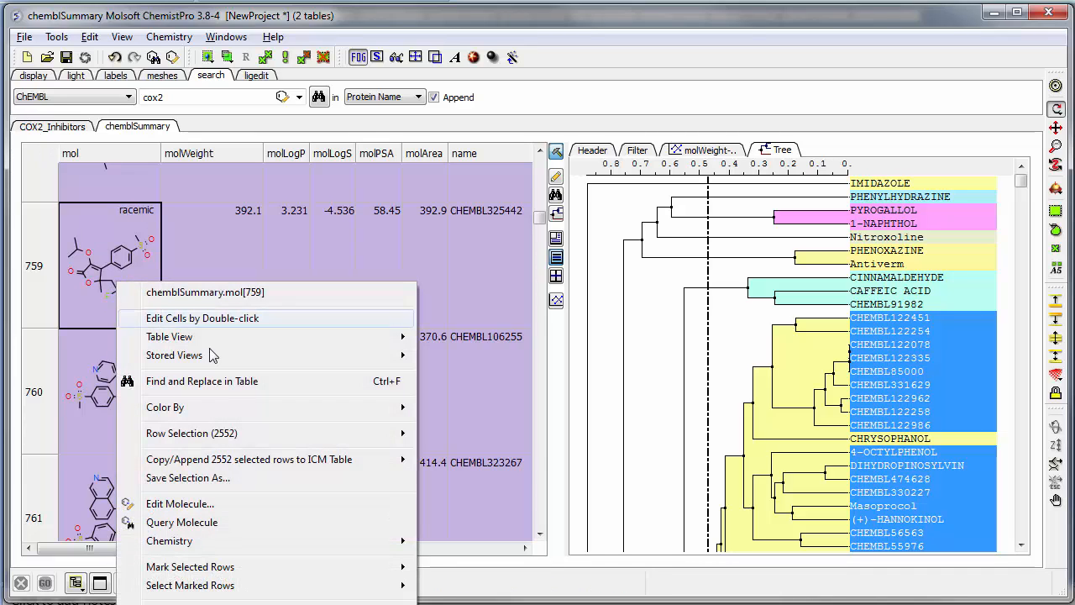
mouse_move(227, 440)
mouse_move(219, 467)
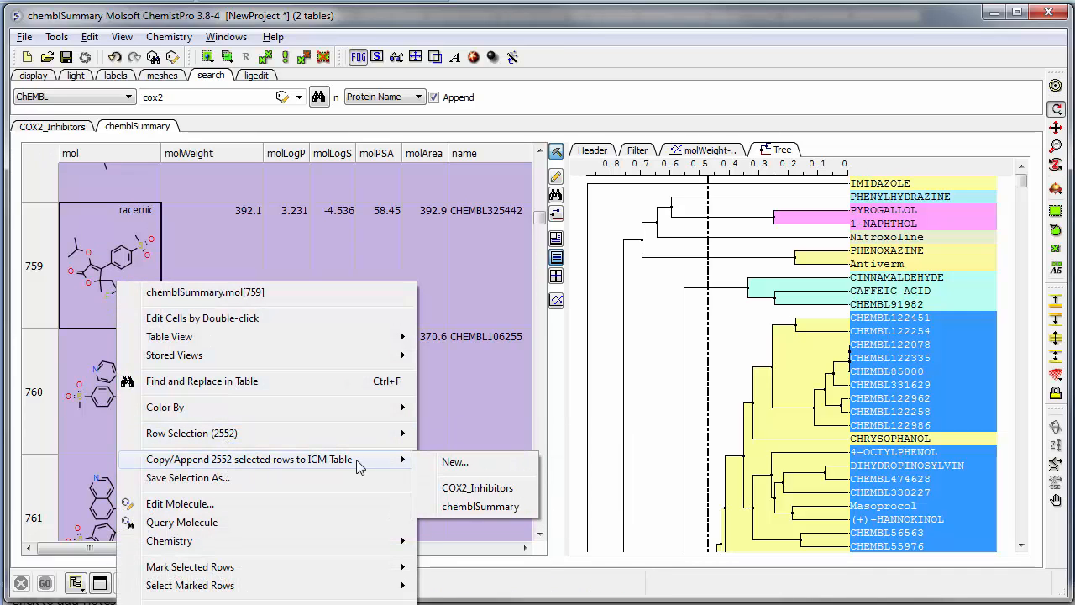
left_click(454, 463)
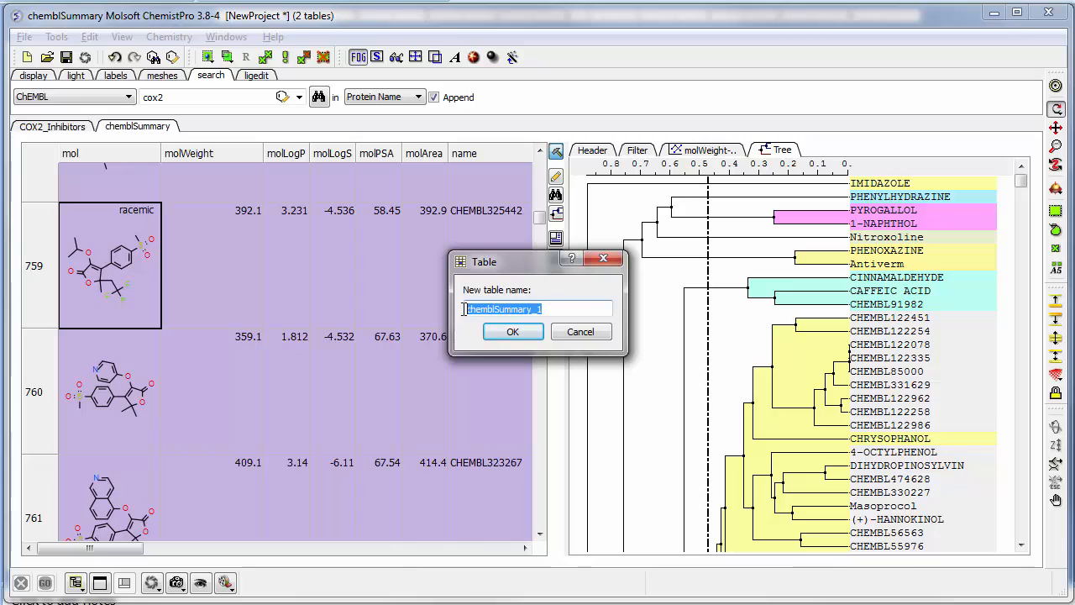
type("chemb")
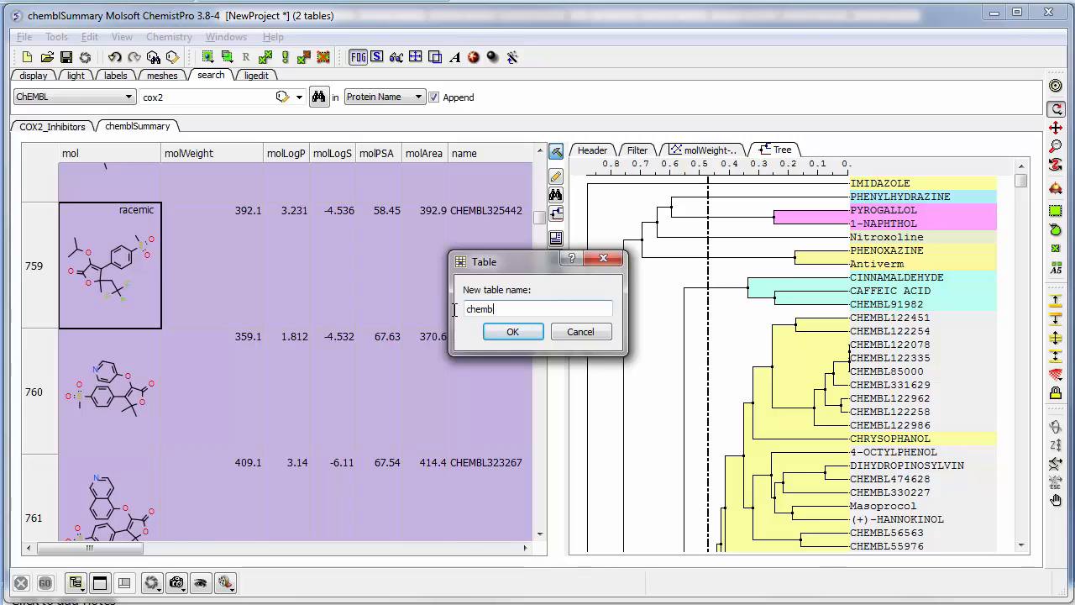
type("lSimilars")
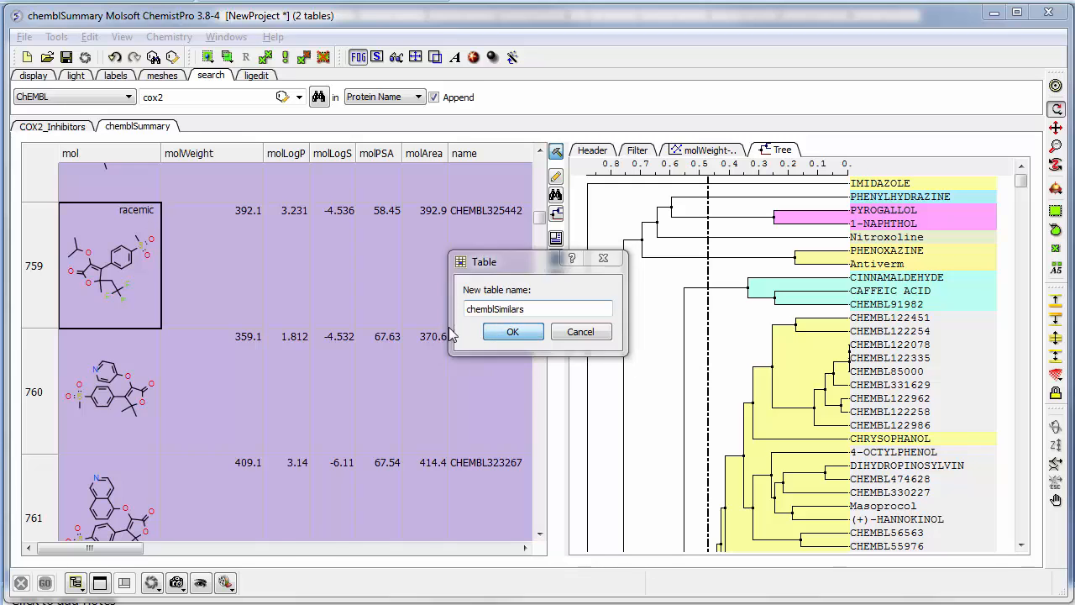
left_click(510, 332)
Browse the chemblSimilars table and widen its mol column.
left_click(134, 128)
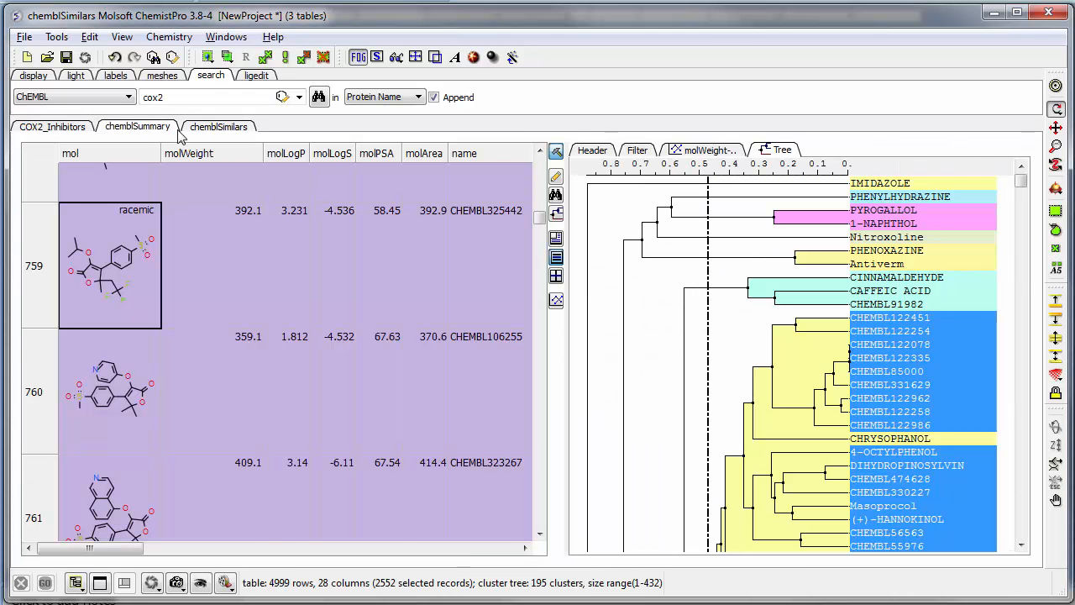
left_click(204, 130)
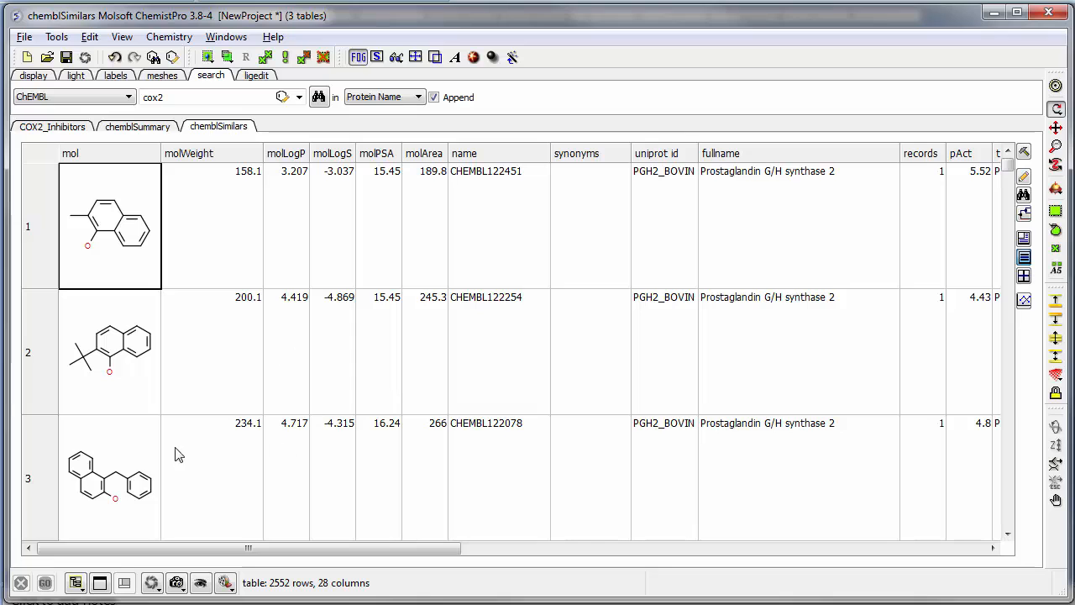
left_click(227, 160)
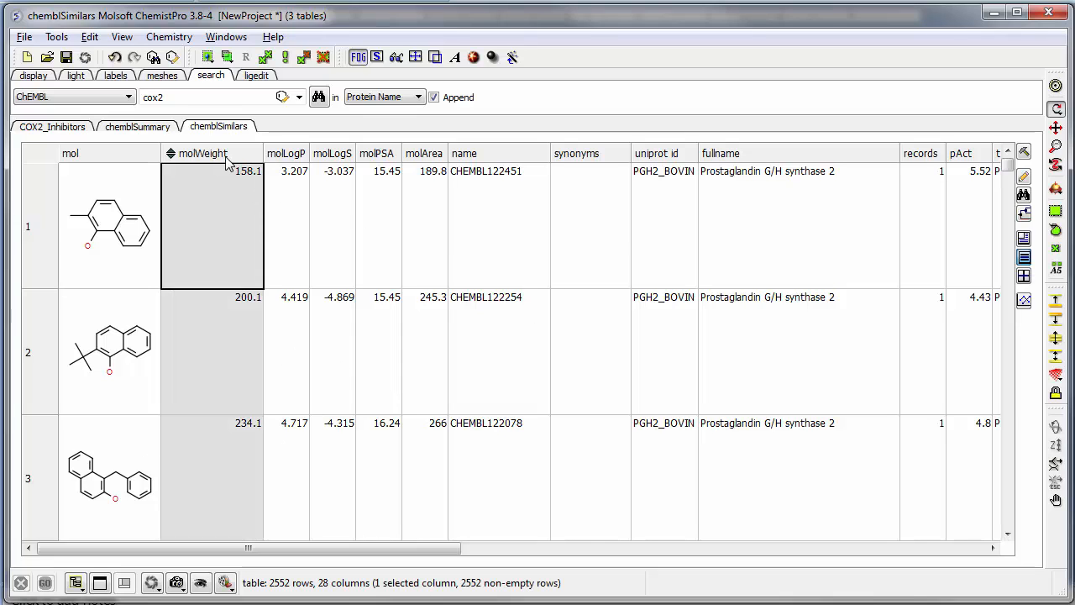
left_click(366, 262)
scroll(361, 281, "down", 8)
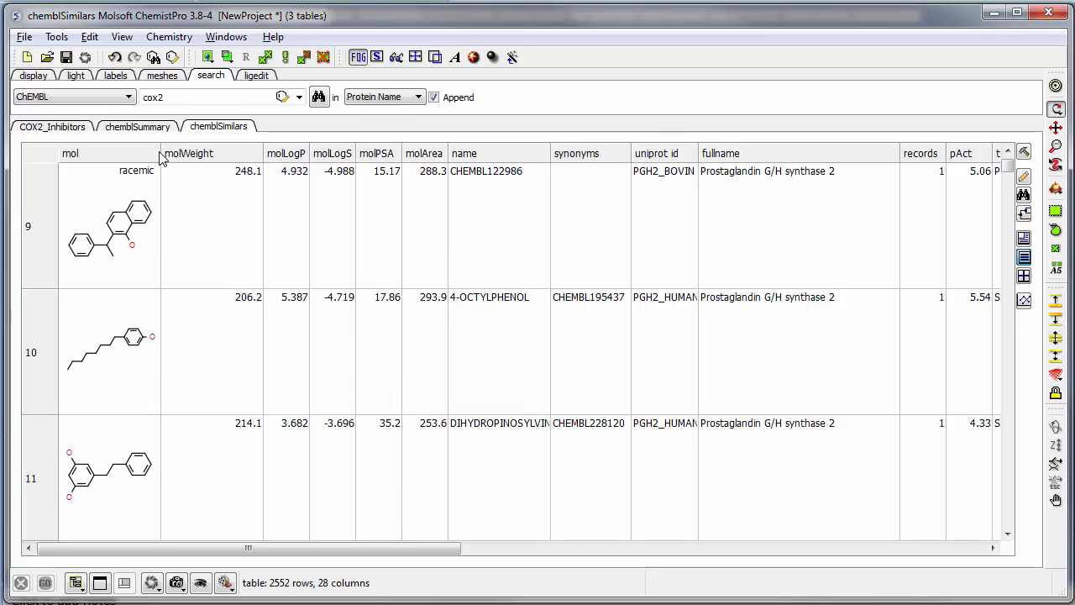
left_click_drag(161, 153, 223, 153)
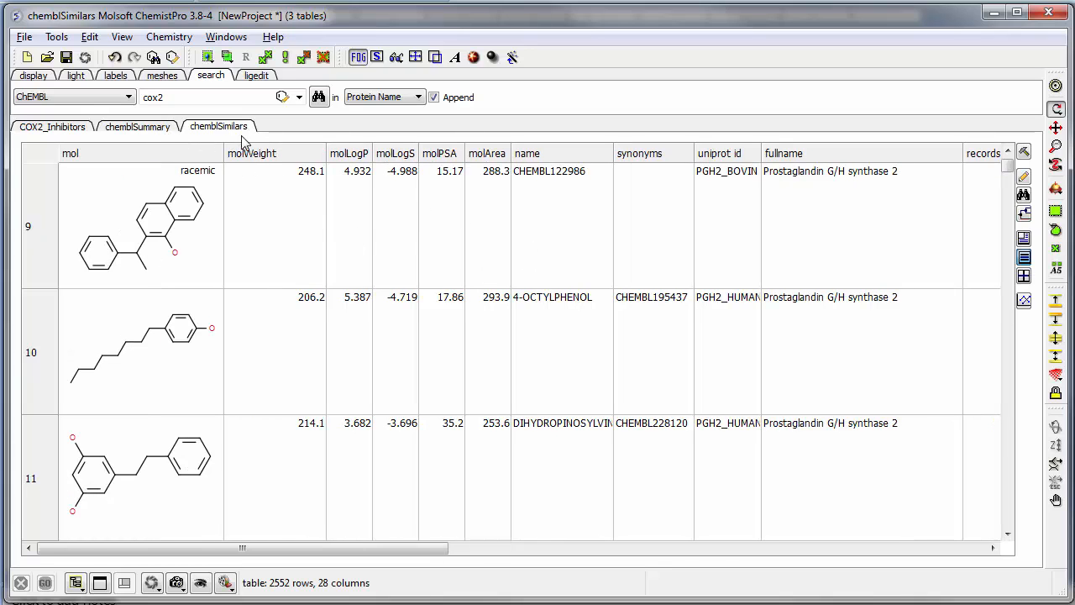
left_click(151, 133)
left_click(217, 130)
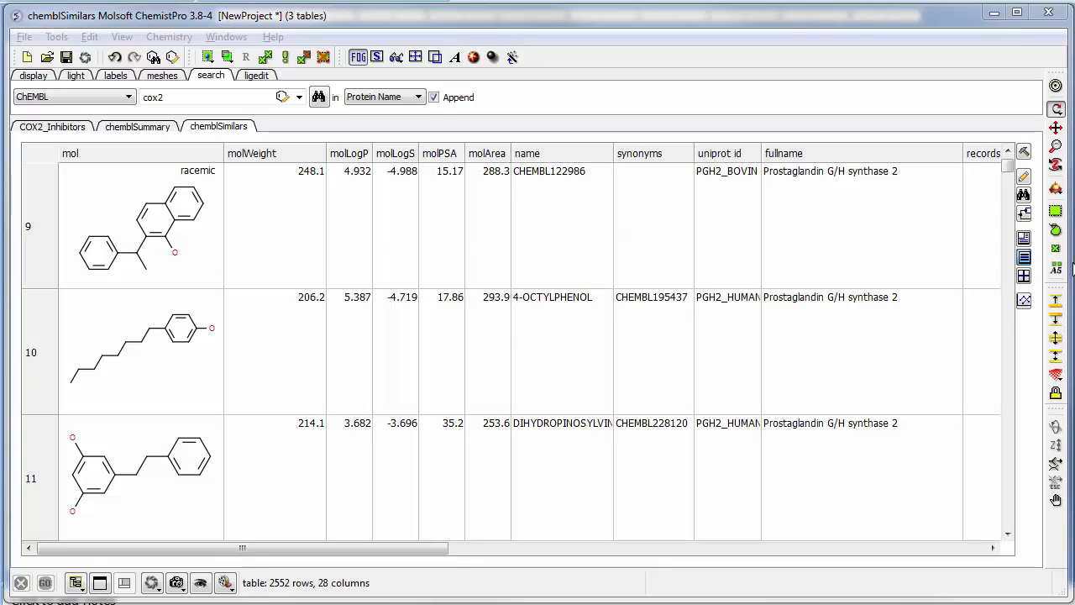
Start a chemical search and draw a sulfur atom double-bonded to two oxygen atoms as the query.
left_click(153, 56)
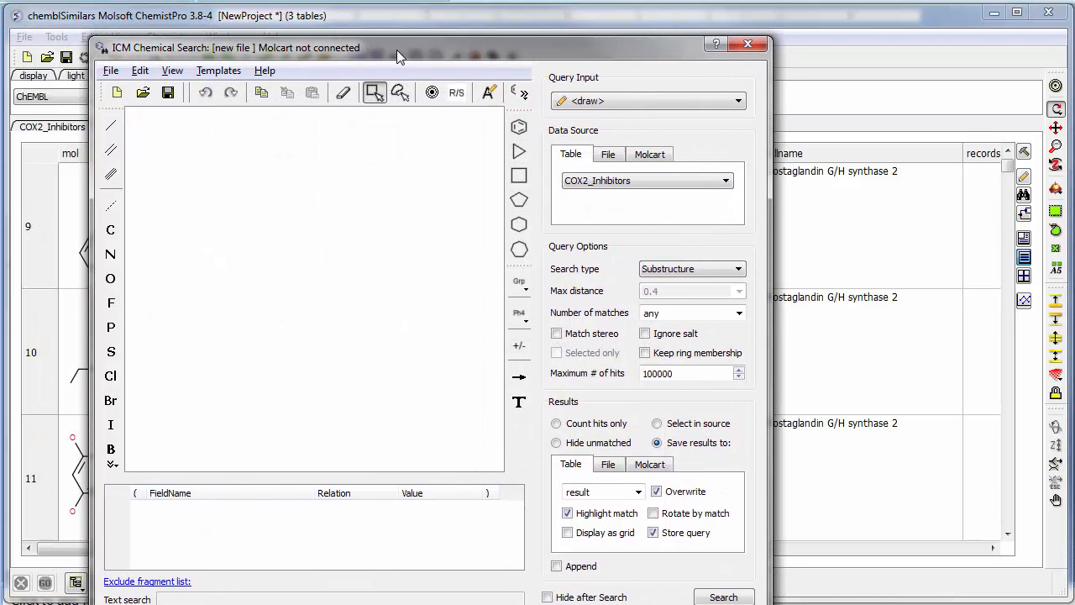
left_click_drag(397, 50, 413, 45)
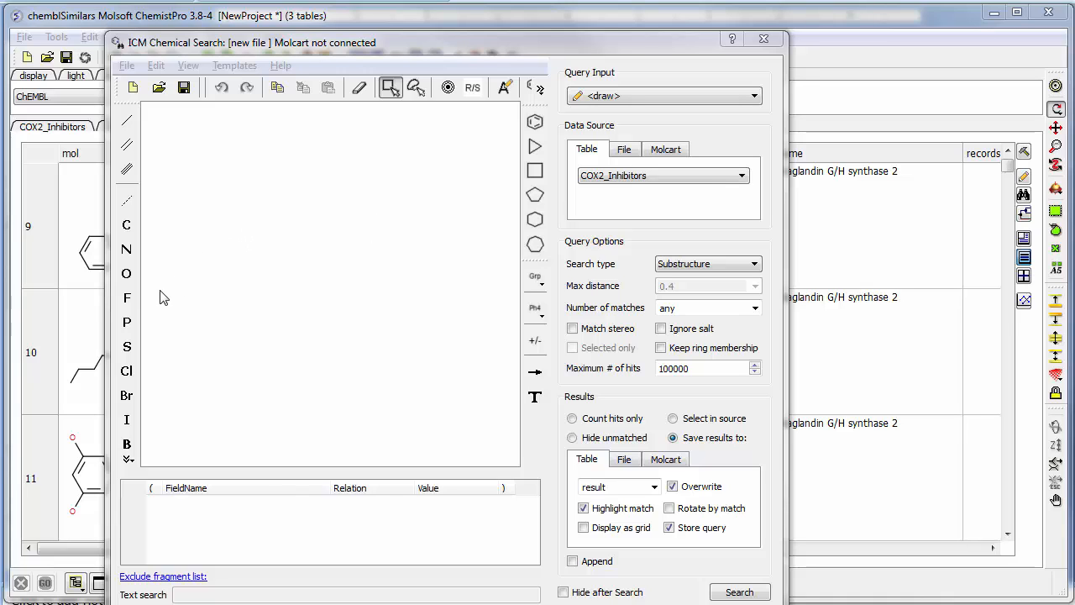
left_click(126, 346)
left_click(285, 262)
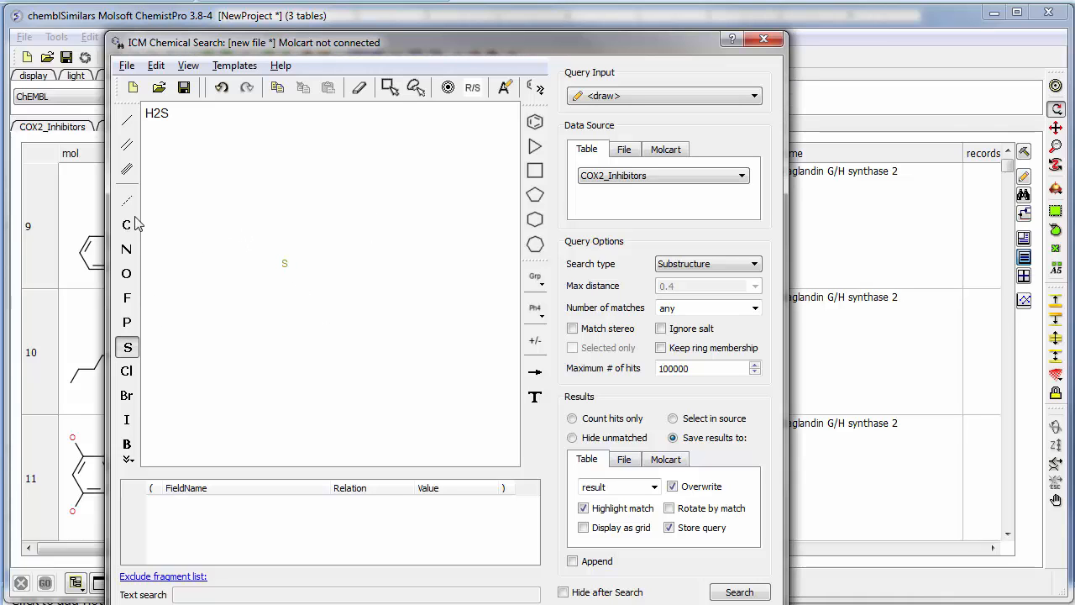
left_click(127, 145)
left_click(284, 262)
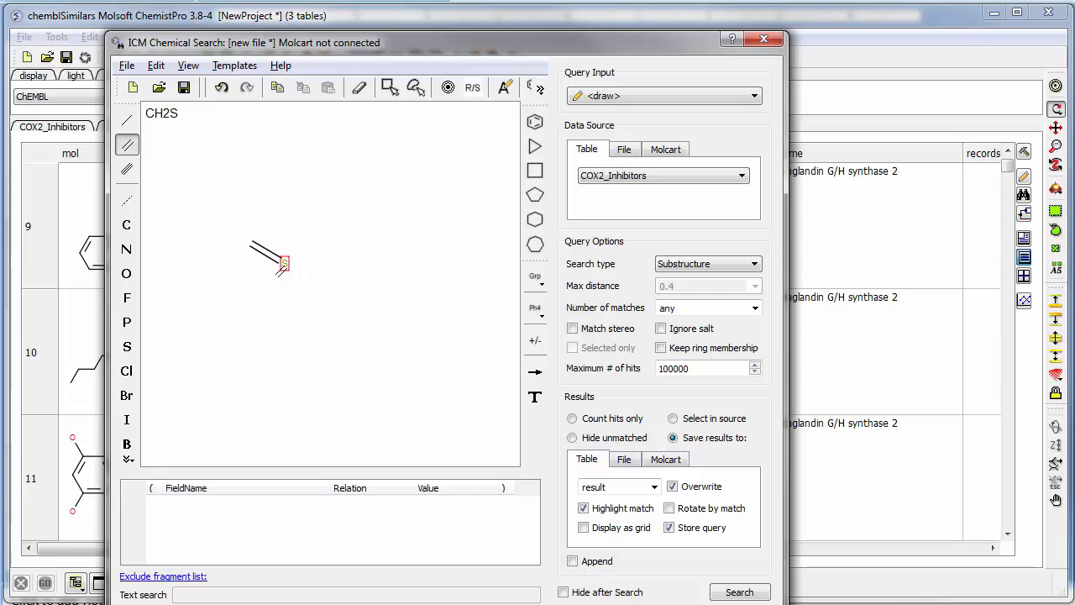
left_click(284, 263)
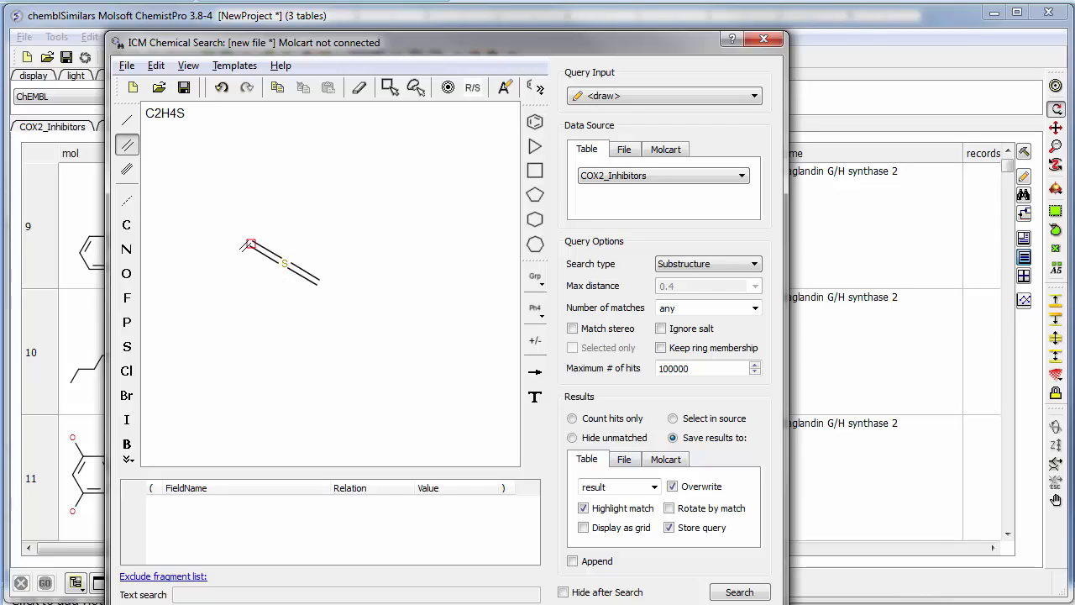
key("o")
key("o")
Attach a single-bonded nitrogen and a single-bonded carbon to the query's sulfur atom.
left_click(126, 120)
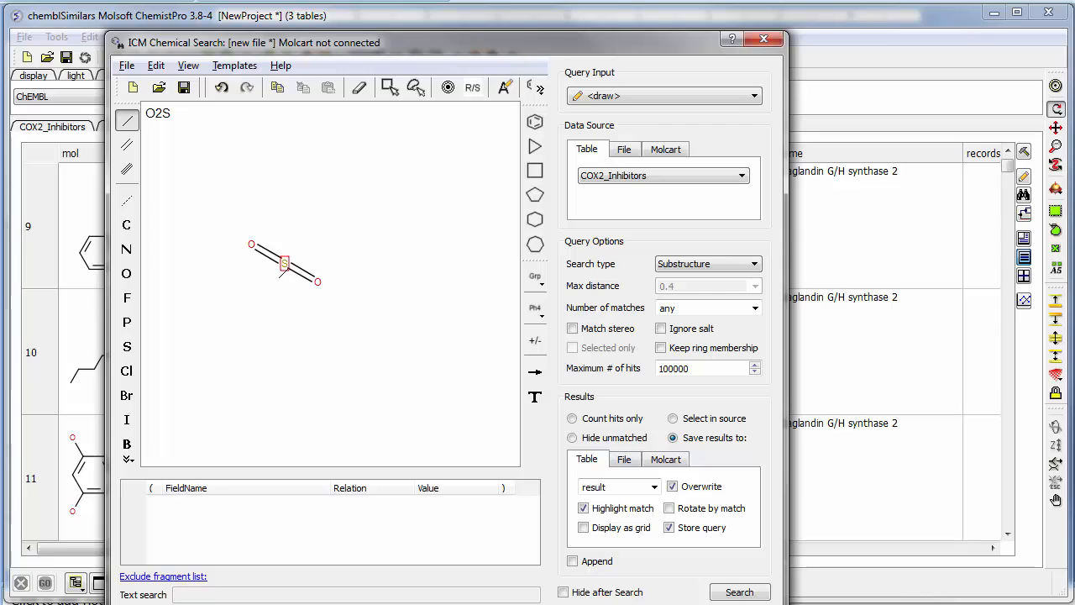
left_click(284, 264)
key("n")
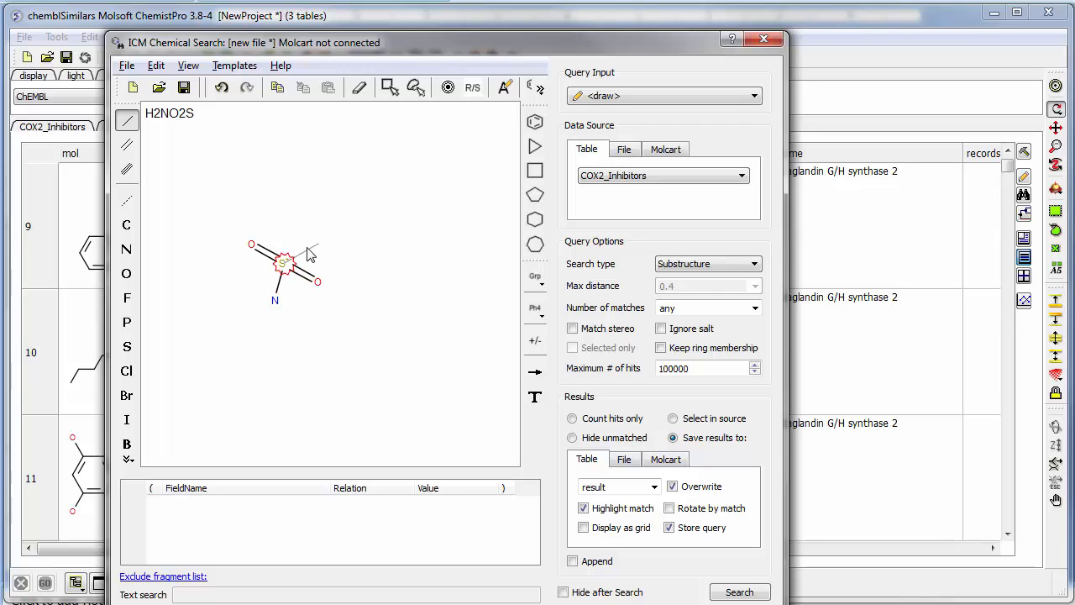
left_click(286, 263)
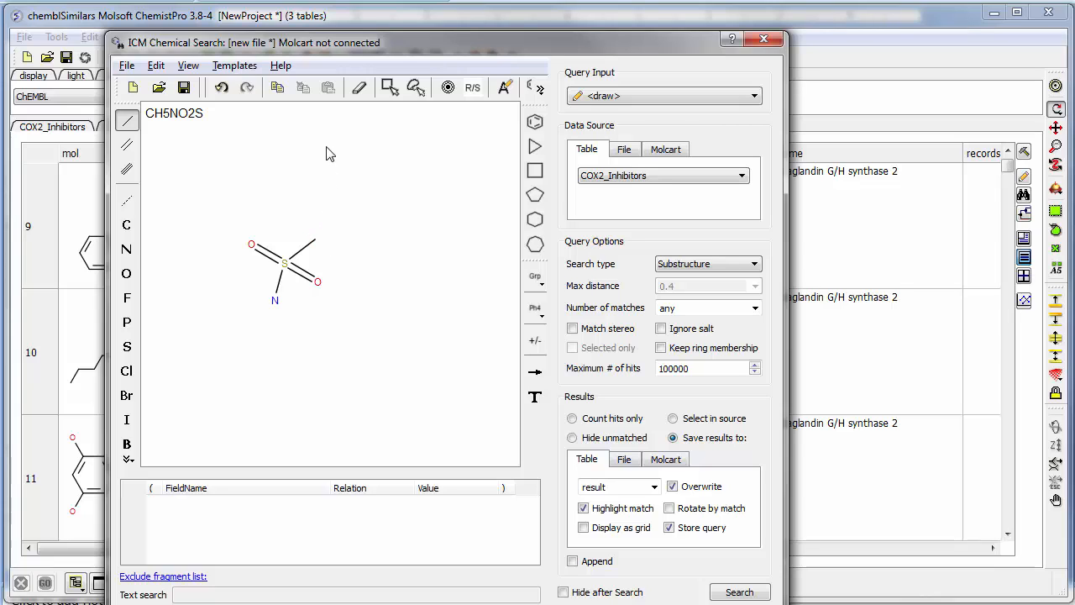
Set the query carbon's ring membership to R1 and run the substructure search on the COX2_Inhibitors table.
right_click(314, 241)
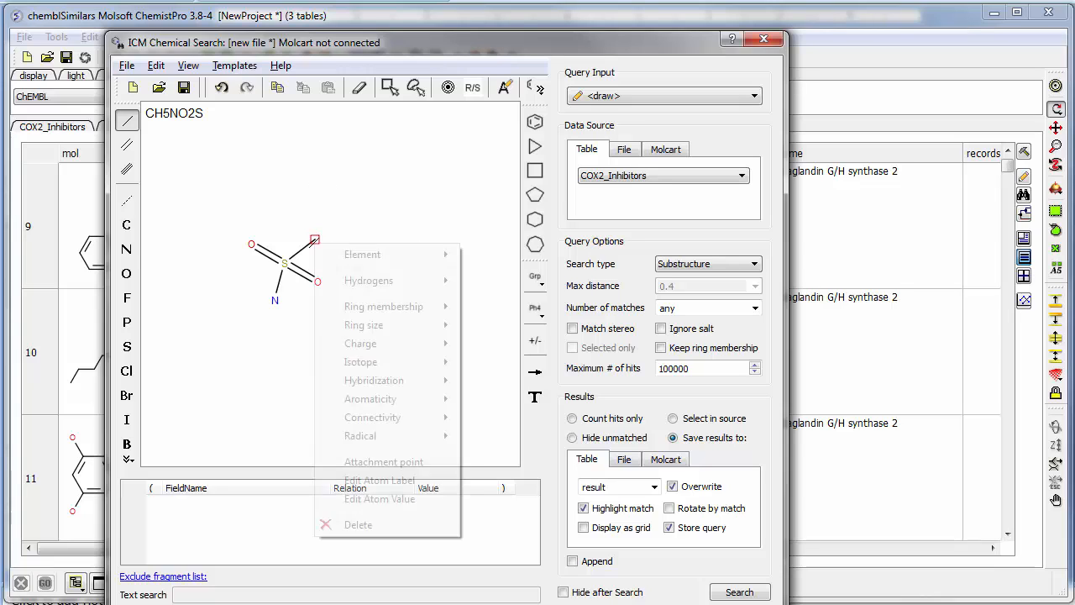
mouse_move(339, 253)
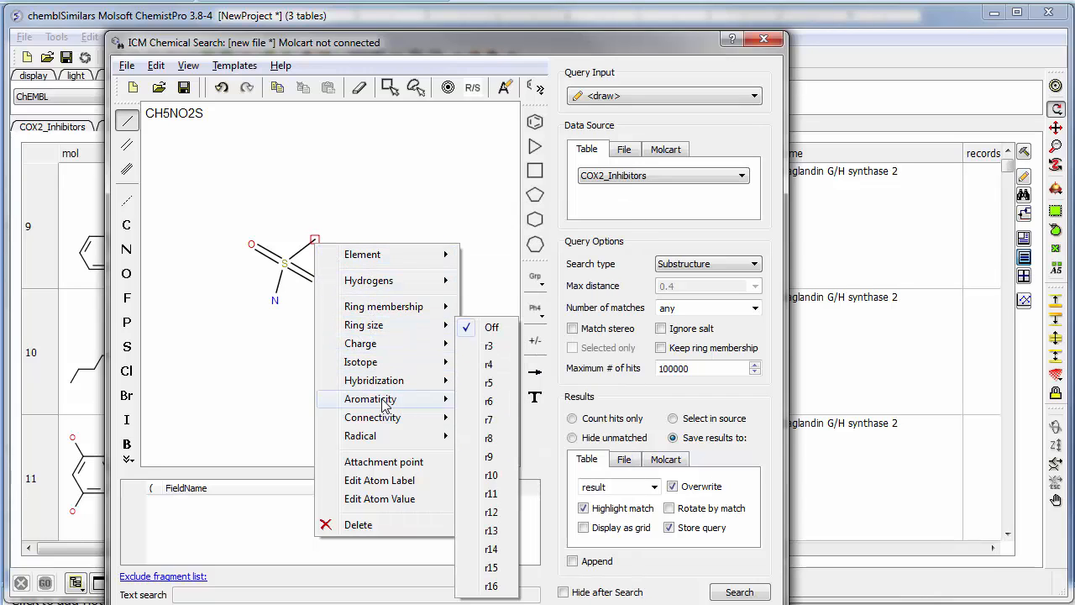
mouse_move(383, 423)
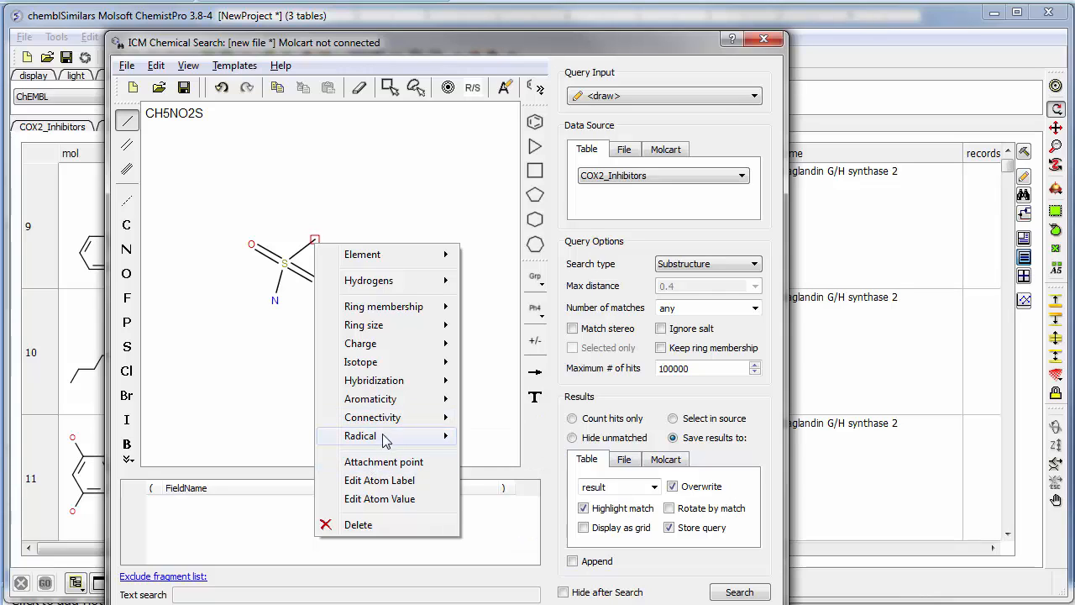
mouse_move(405, 309)
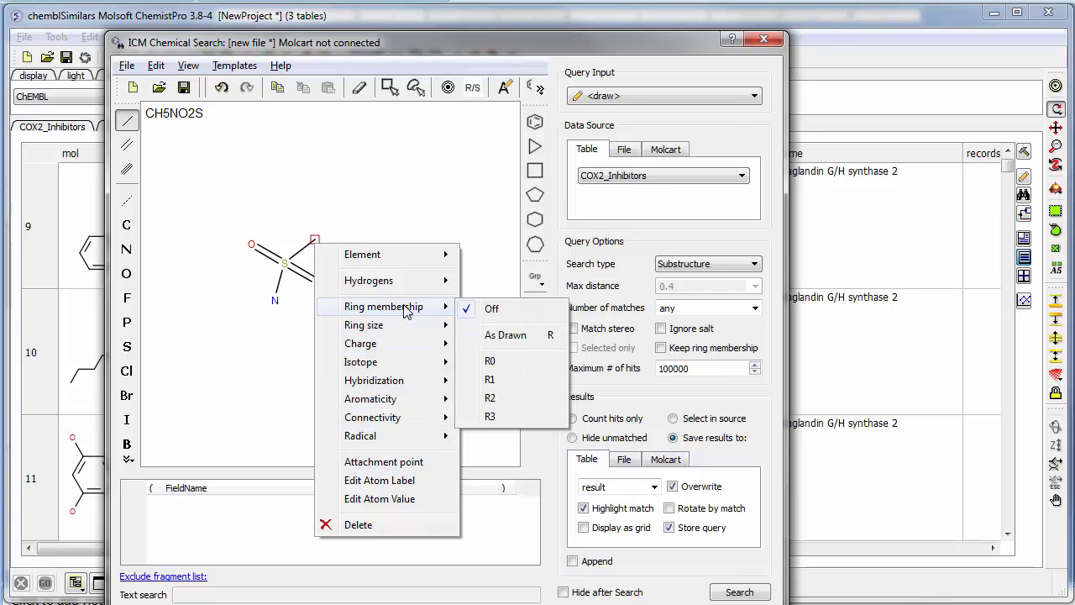
left_click(493, 382)
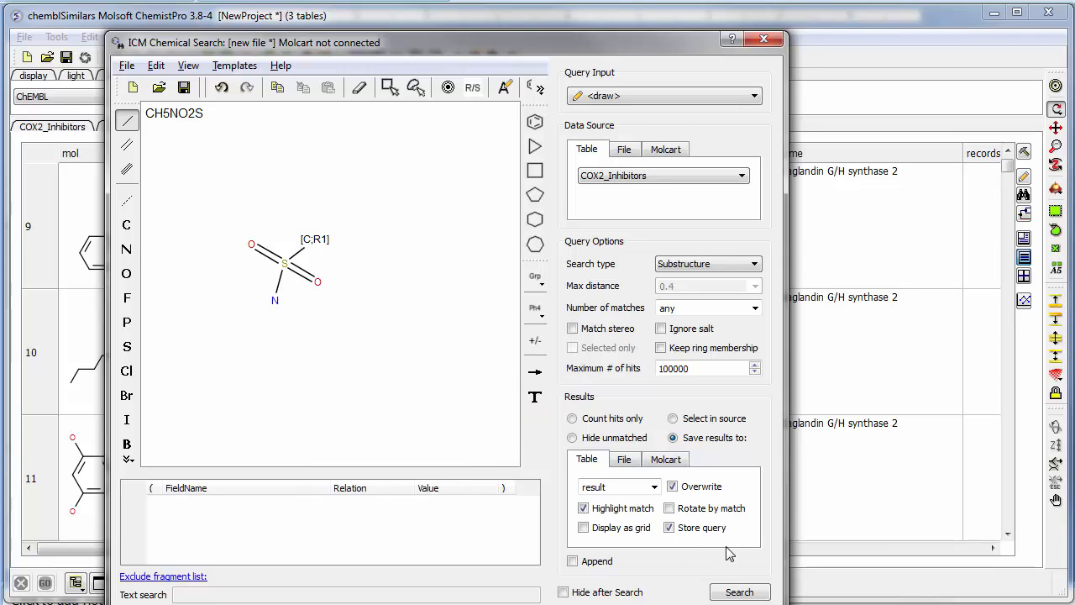
left_click(748, 593)
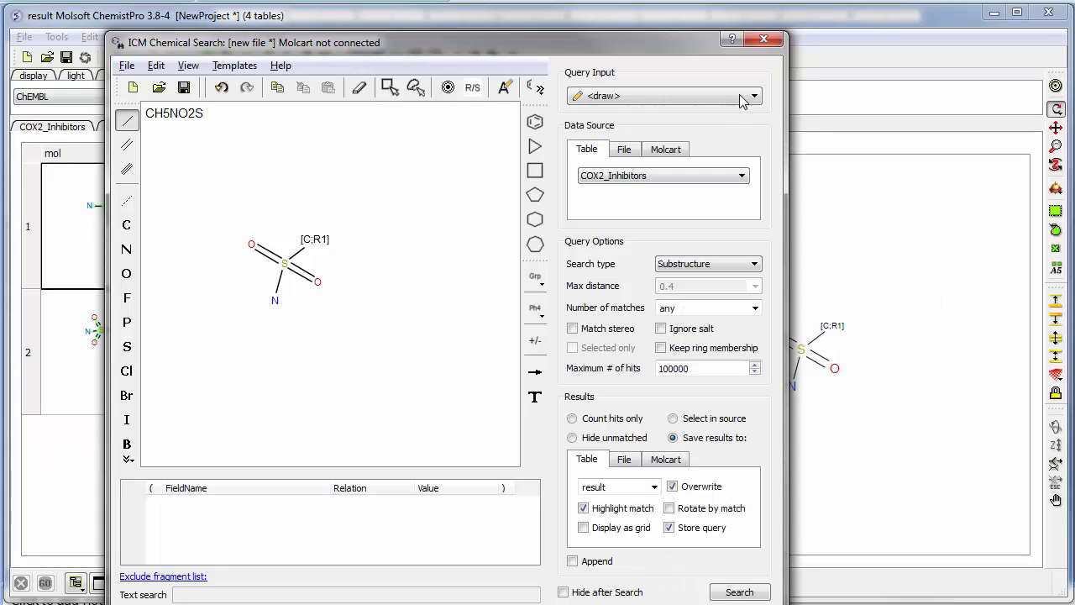
Run the same substructure search on the chemblSimilars table, saving the hits to the result table.
left_click(615, 179)
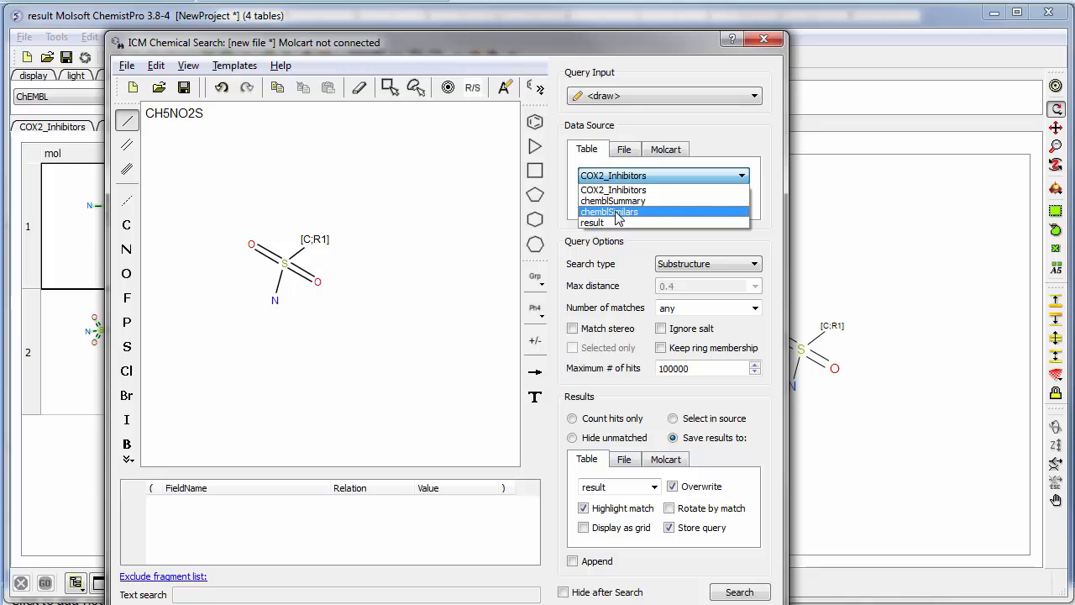
left_click(618, 213)
left_click(729, 591)
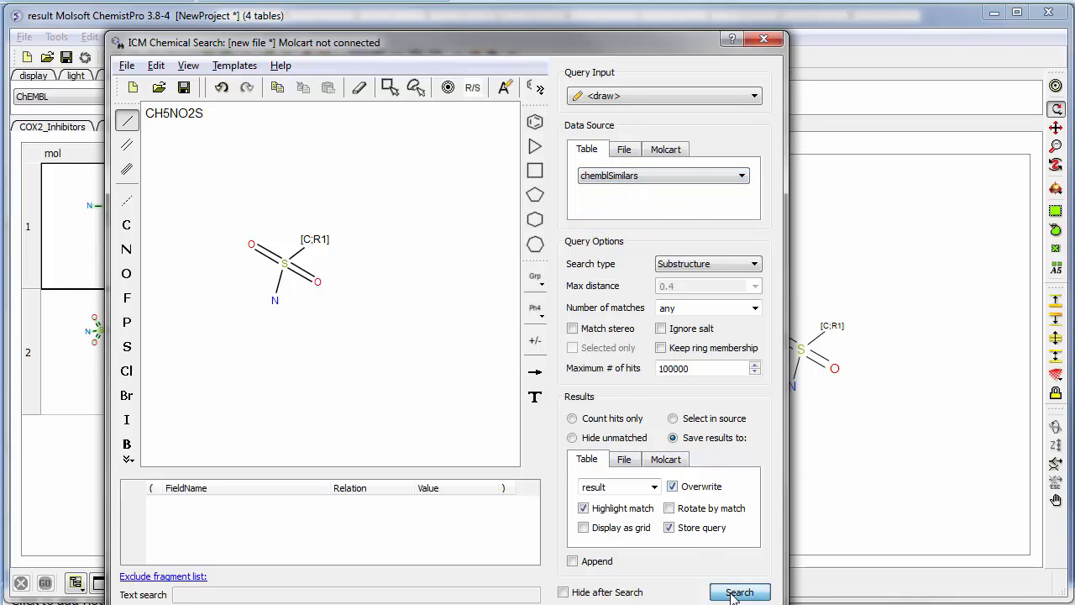
Examine the search types and file data source options, return to Substructure and the table source, and close the chemical search.
left_click(675, 267)
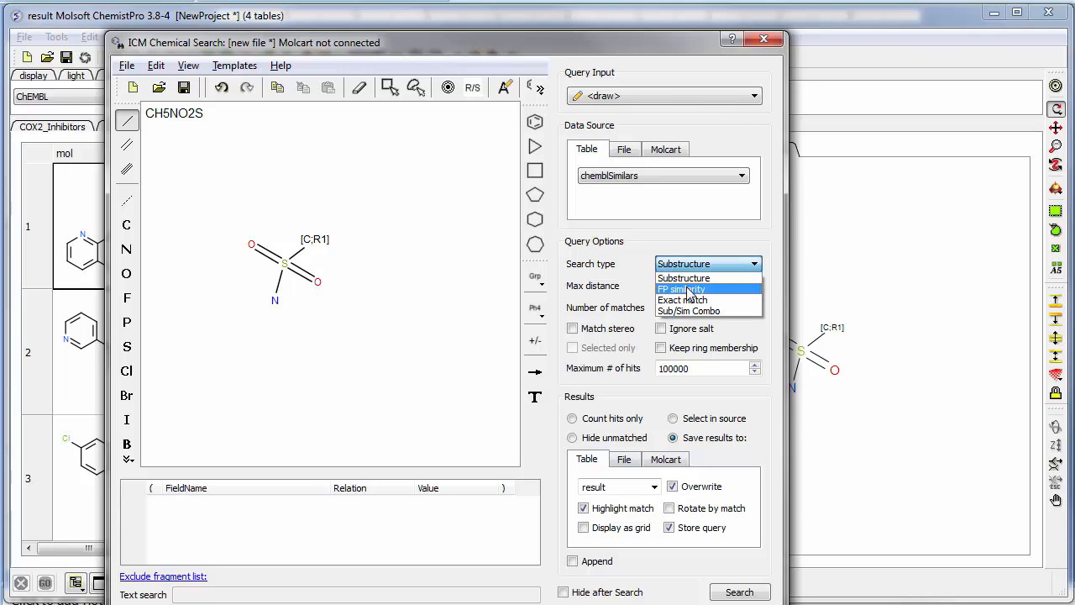
left_click(689, 289)
left_click(693, 264)
left_click(684, 278)
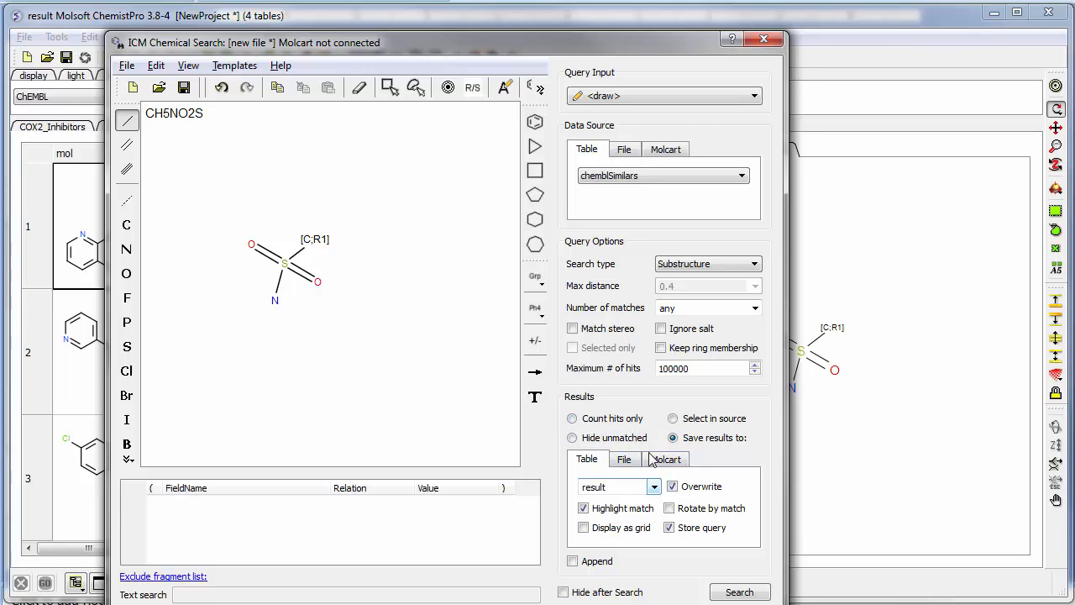
left_click(624, 152)
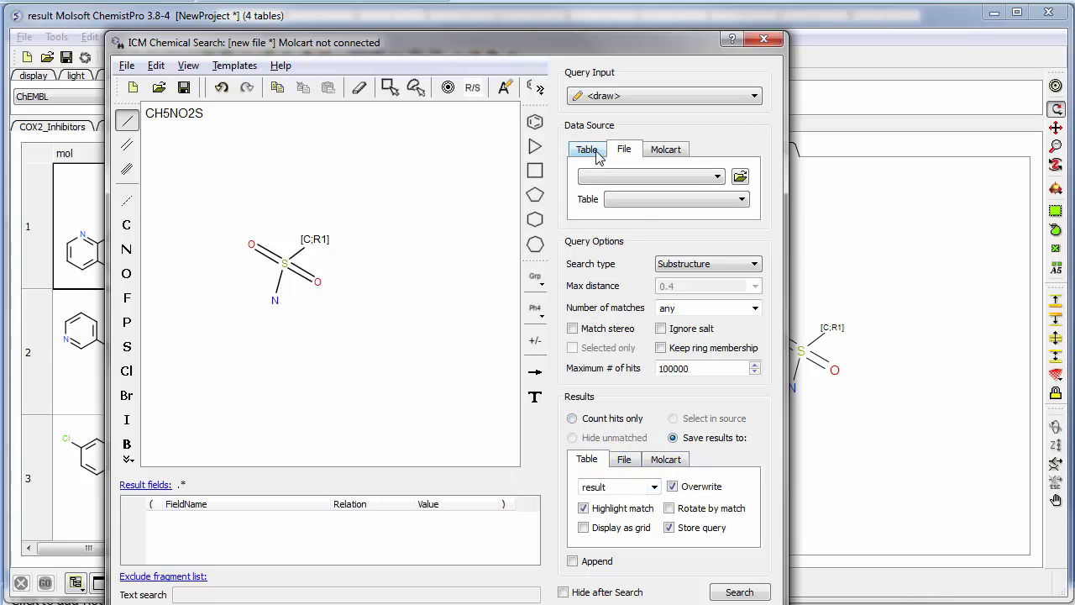
left_click(598, 152)
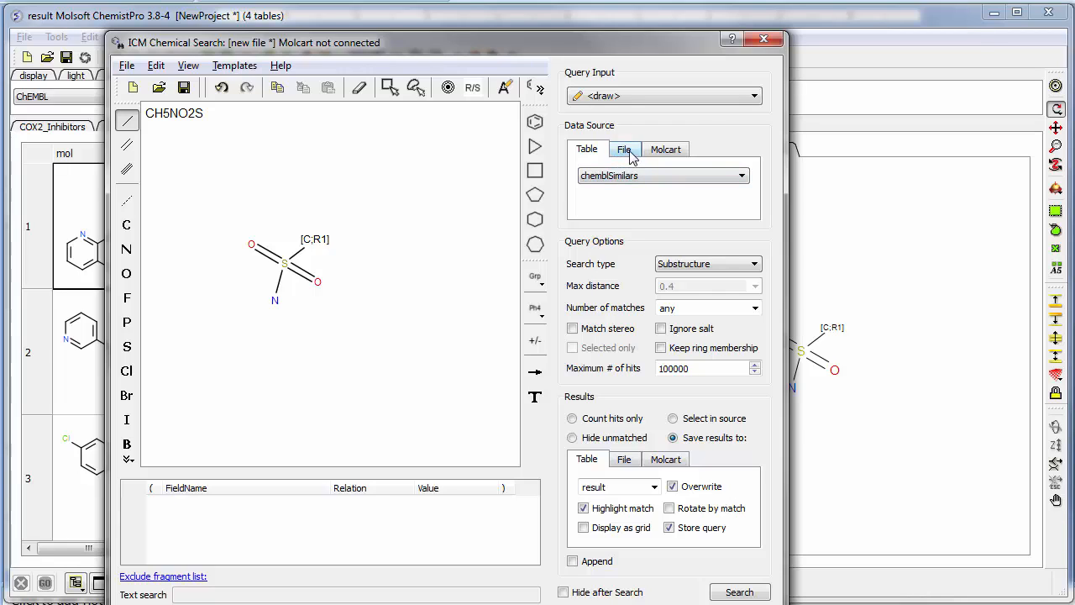
left_click(630, 152)
left_click(595, 154)
left_click(763, 38)
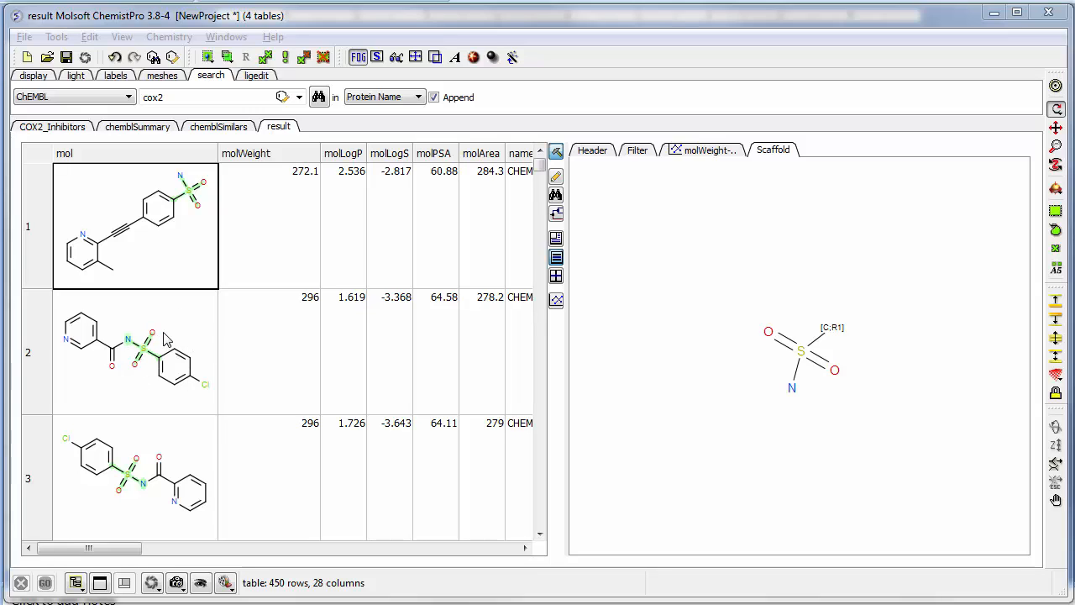
Reopen the chemical search and set the connectivity of the query's nitrogen atom to D1.
left_click(154, 58)
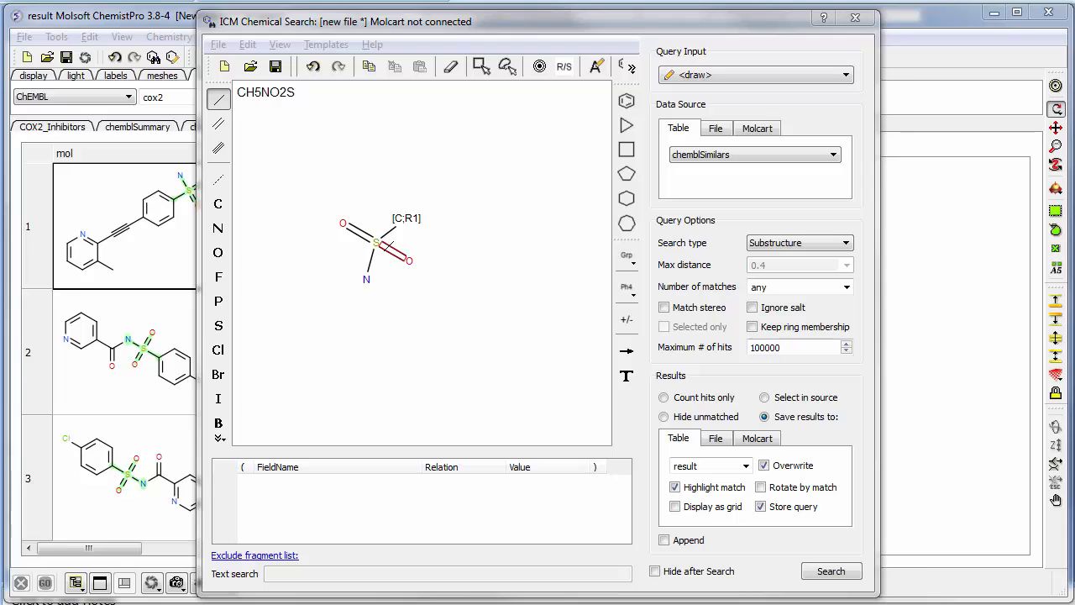
right_click(364, 279)
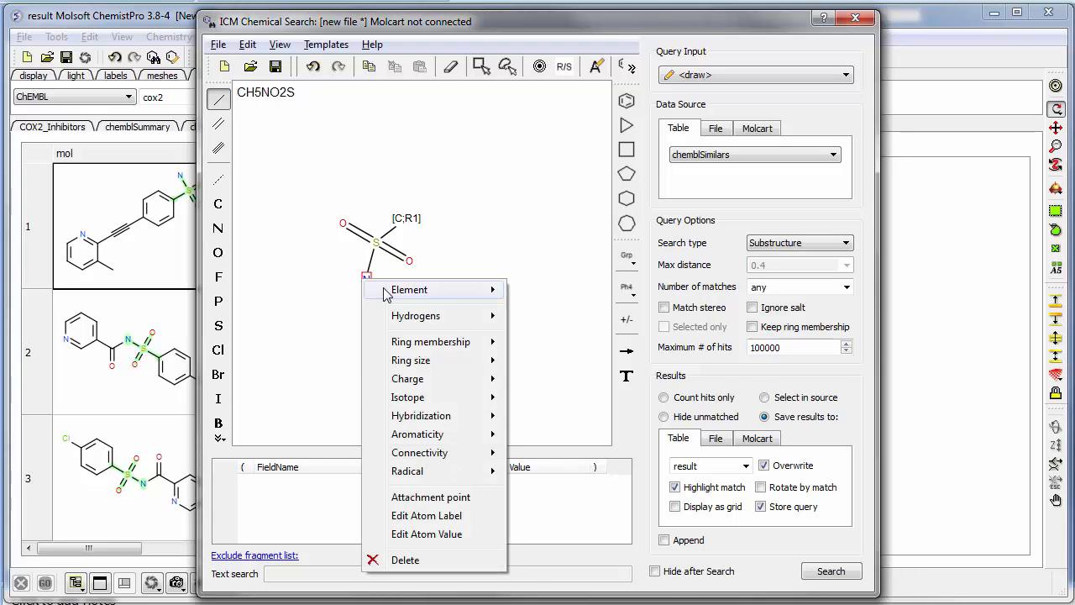
mouse_move(449, 383)
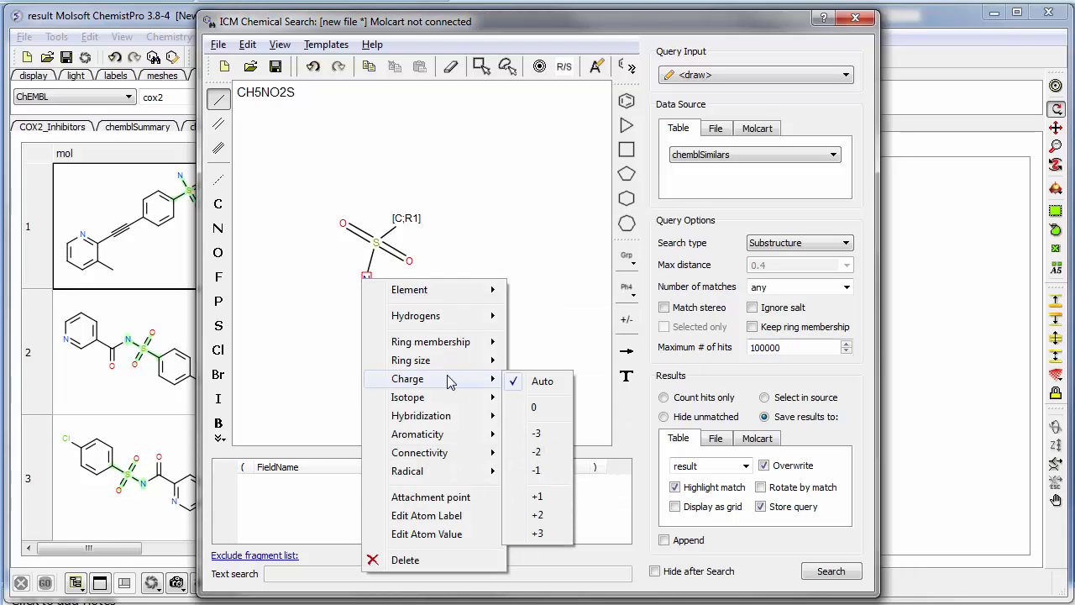
mouse_move(453, 298)
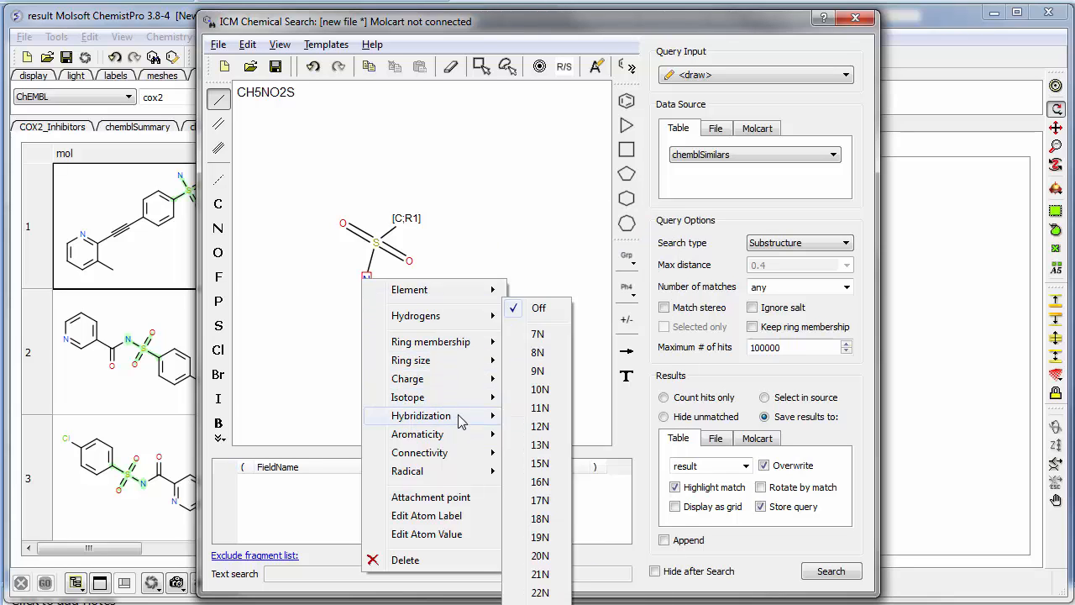
mouse_move(454, 477)
mouse_move(461, 451)
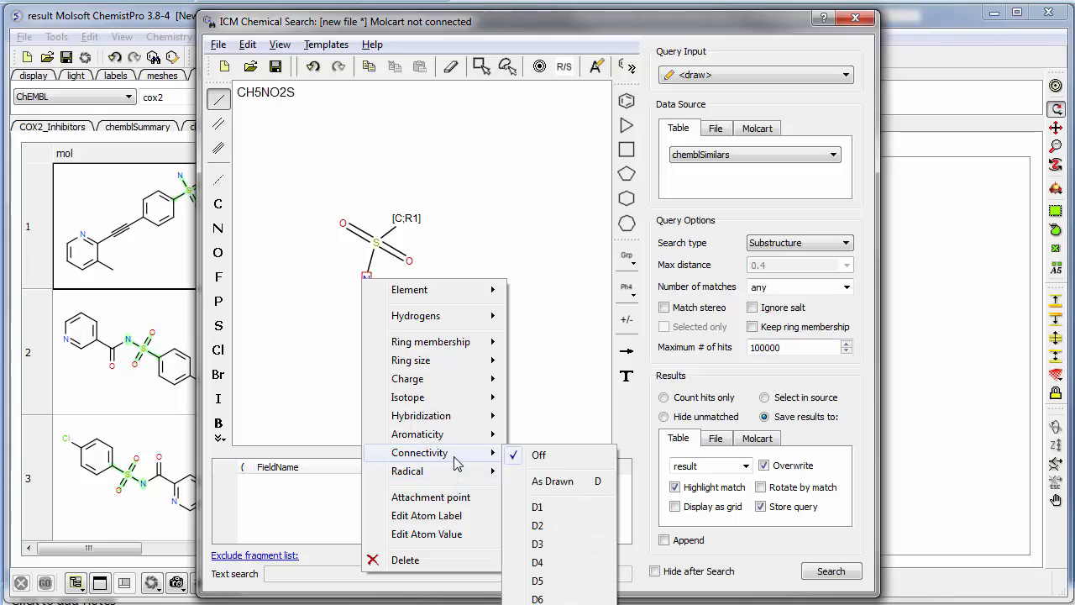
left_click(546, 496)
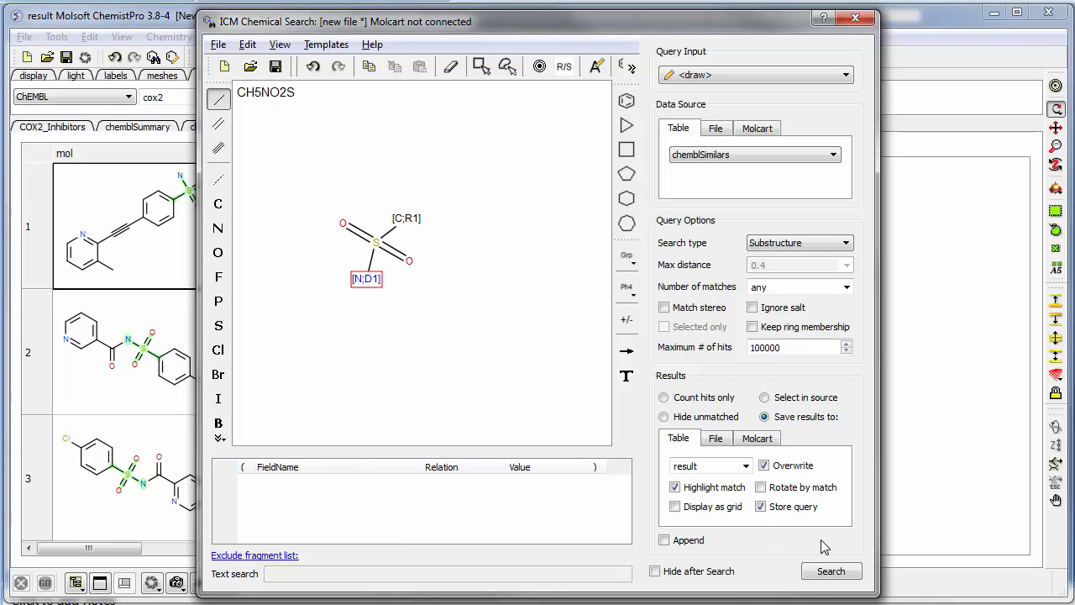
Run the substructure search on chemblSimilars into the result table, and compare the hits with the COX2_Inhibitors and chemblSimilars tables.
left_click(827, 578)
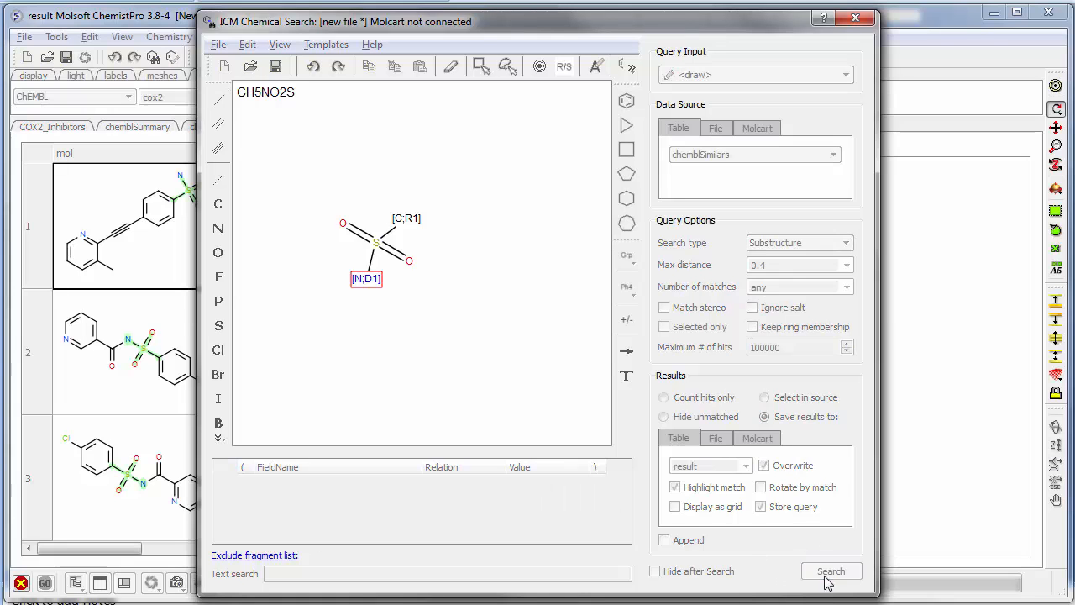
left_click(857, 20)
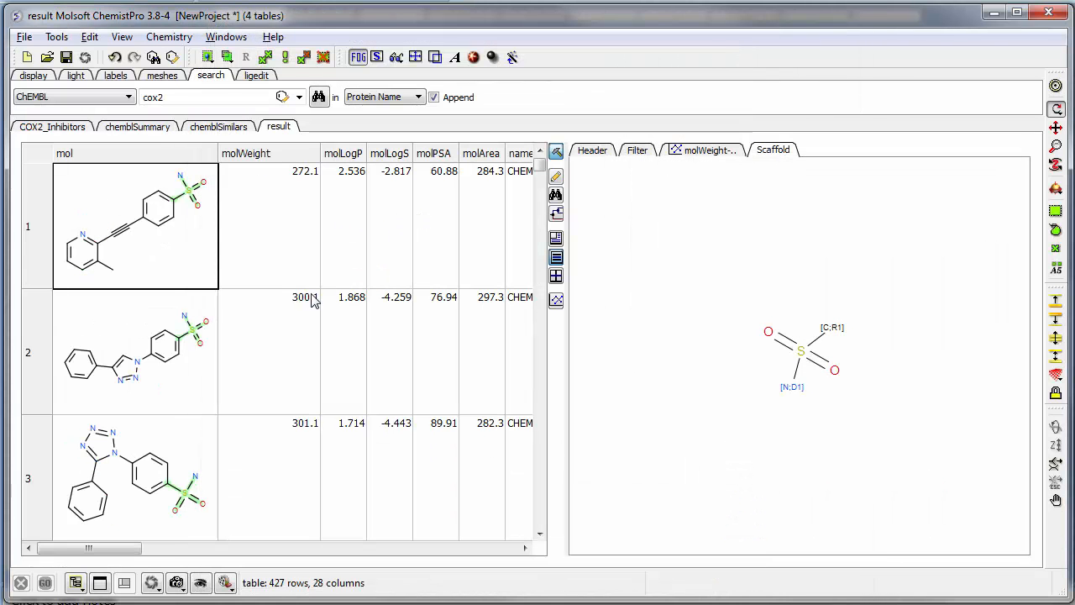
left_click(179, 332)
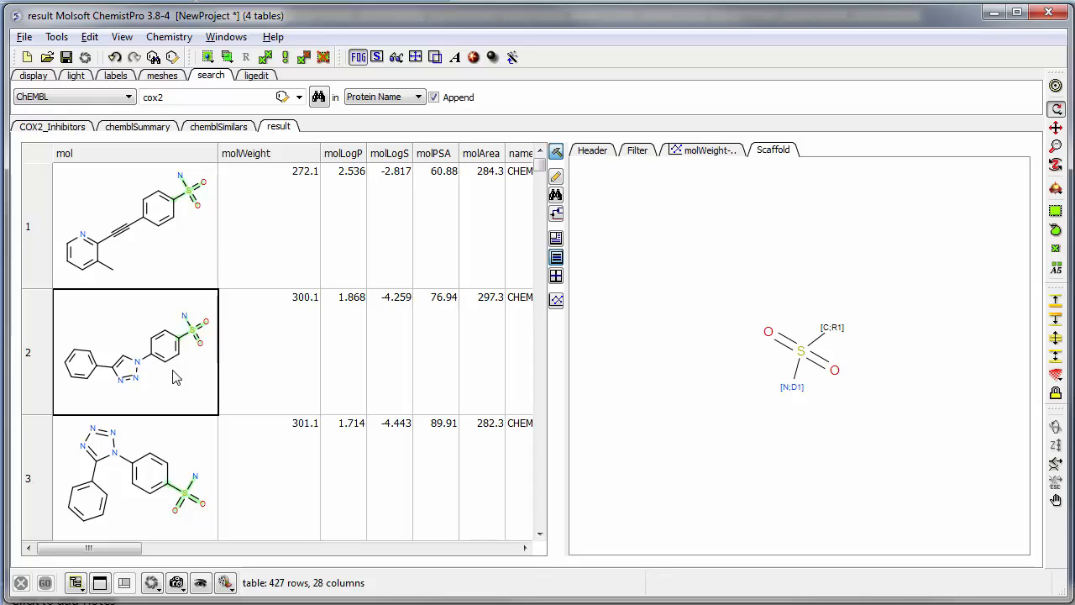
scroll(175, 377, "down", 3)
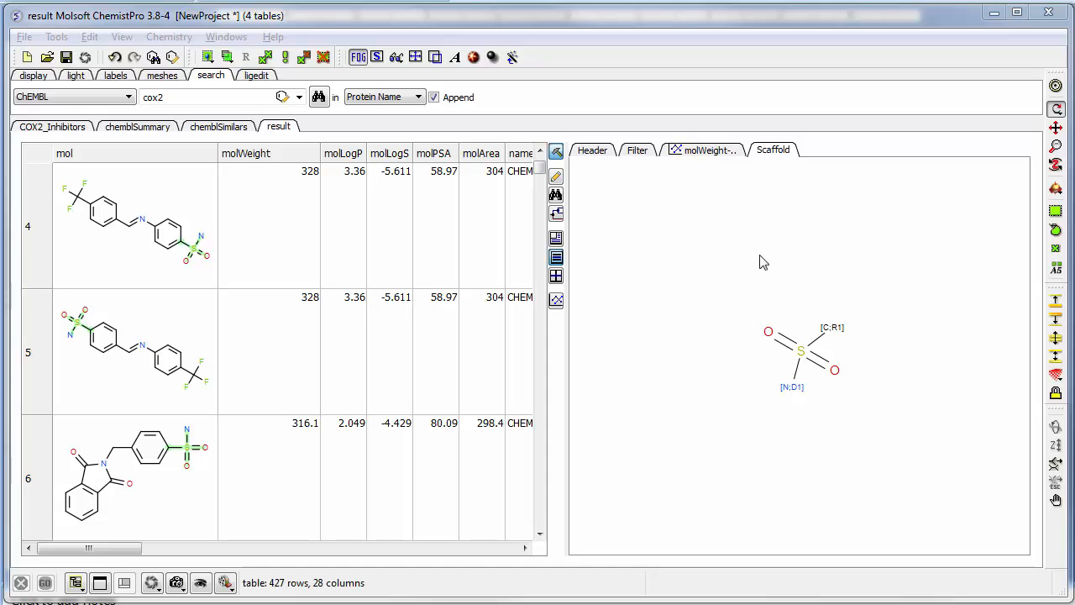
left_click(71, 126)
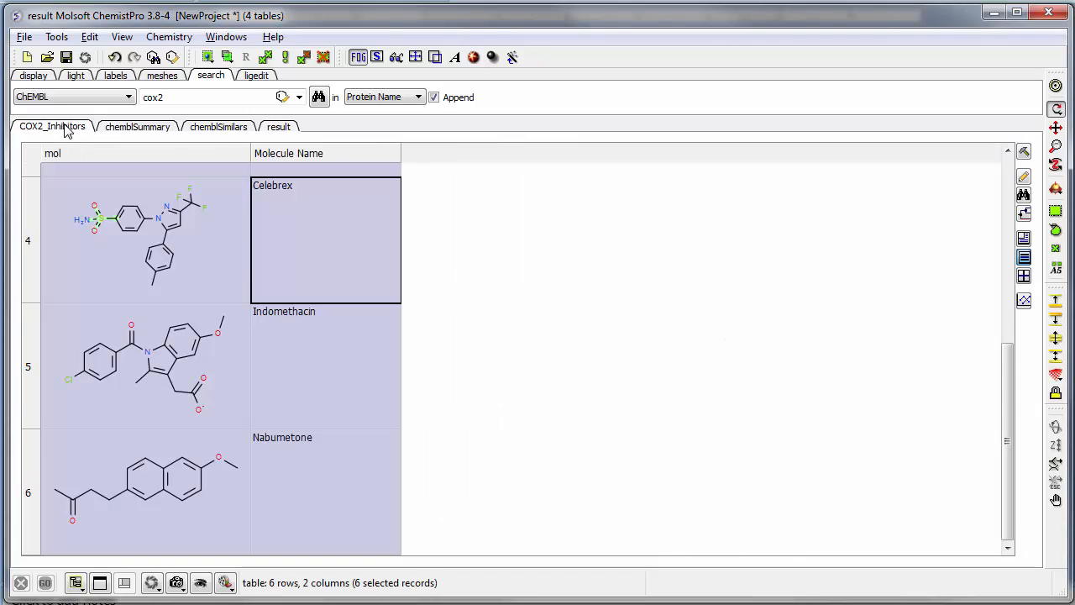
left_click(220, 128)
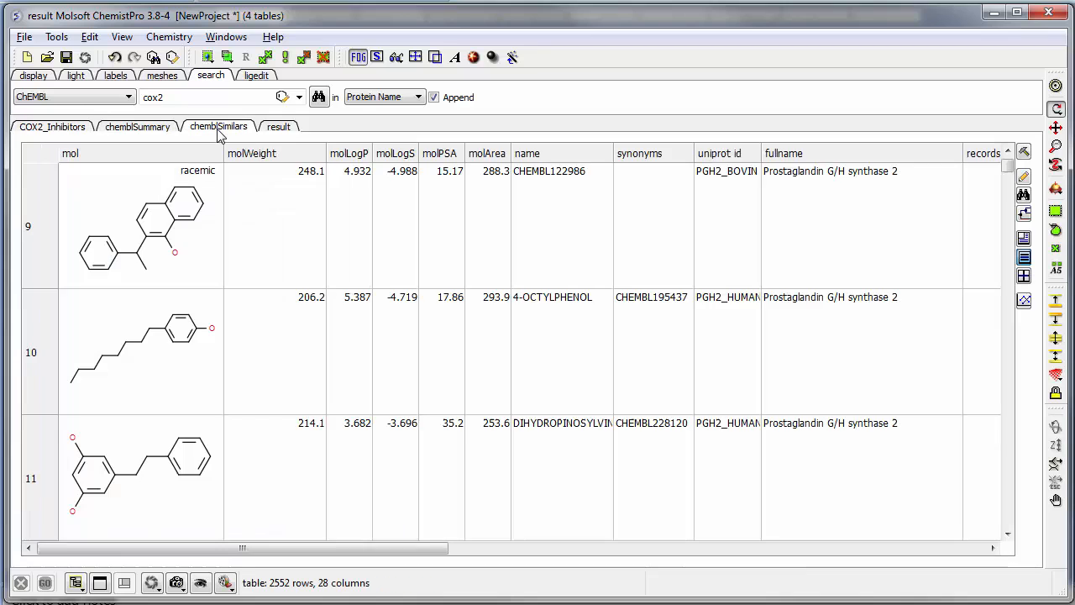
left_click(279, 128)
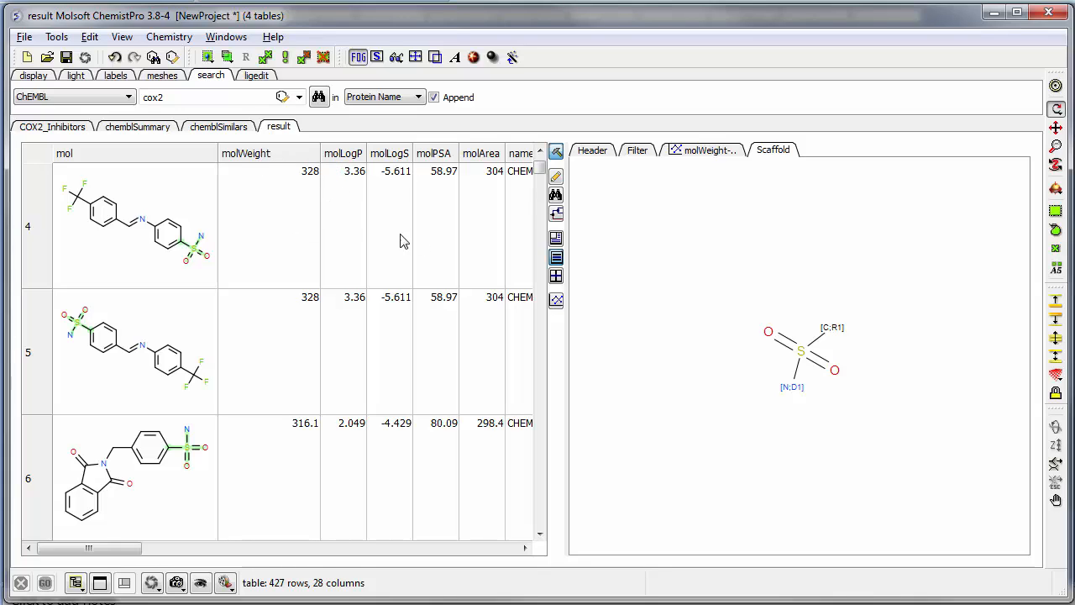
Reopen the chemical search and change the query's nitrogen atom to the element list [N,C;D1].
left_click(154, 57)
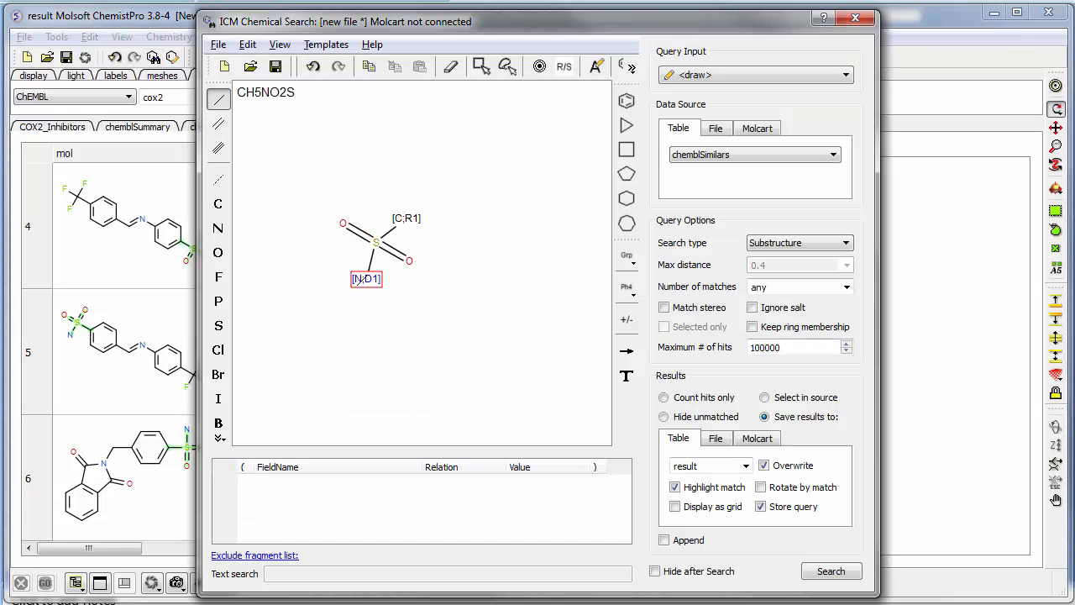
right_click(366, 279)
mouse_move(403, 291)
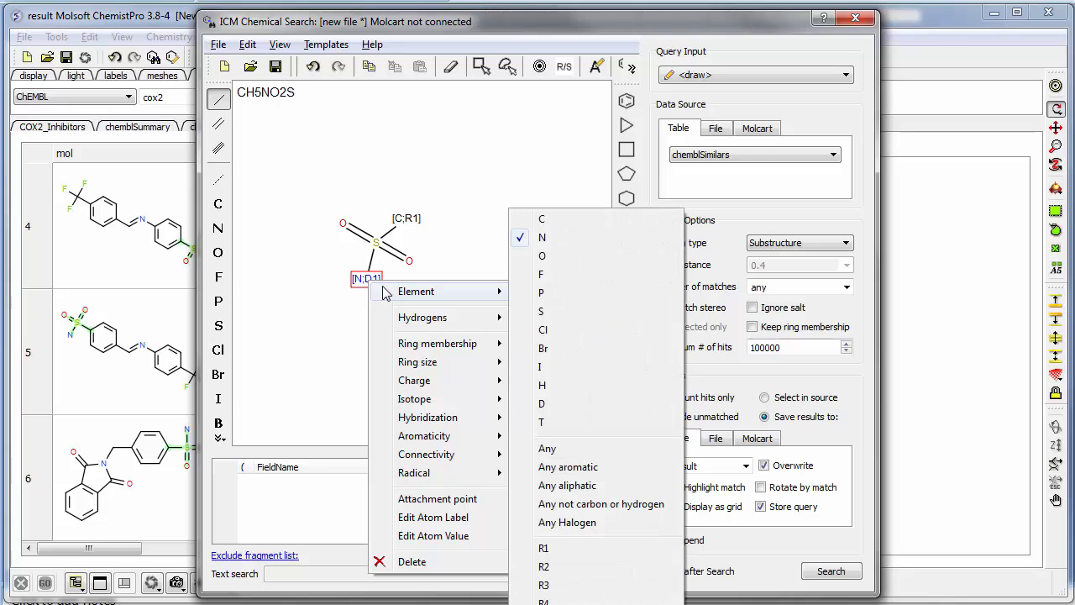
left_click(546, 603)
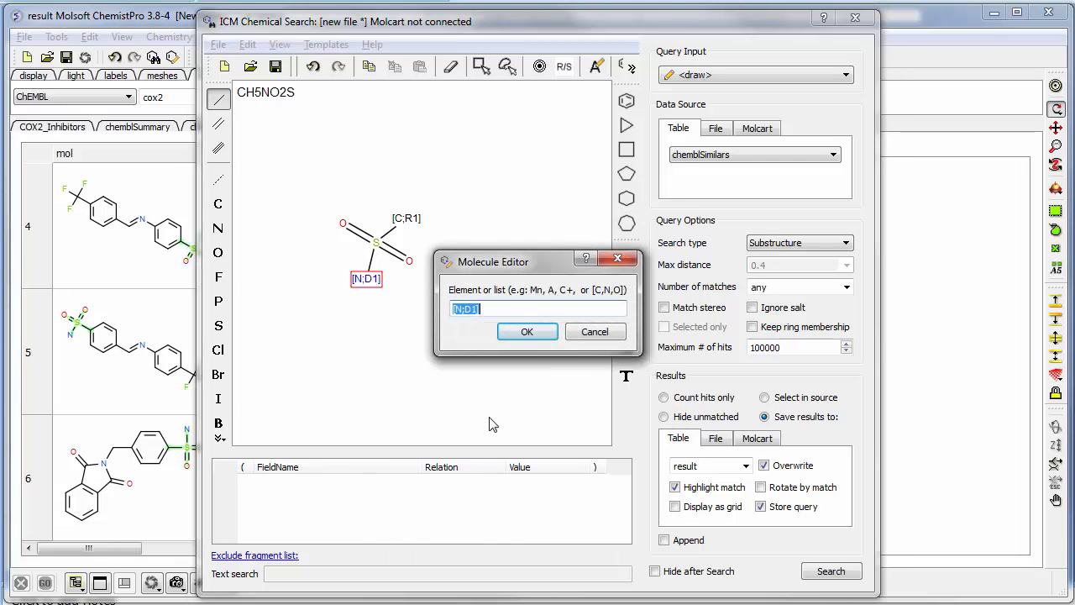
left_click(461, 310)
type(",C")
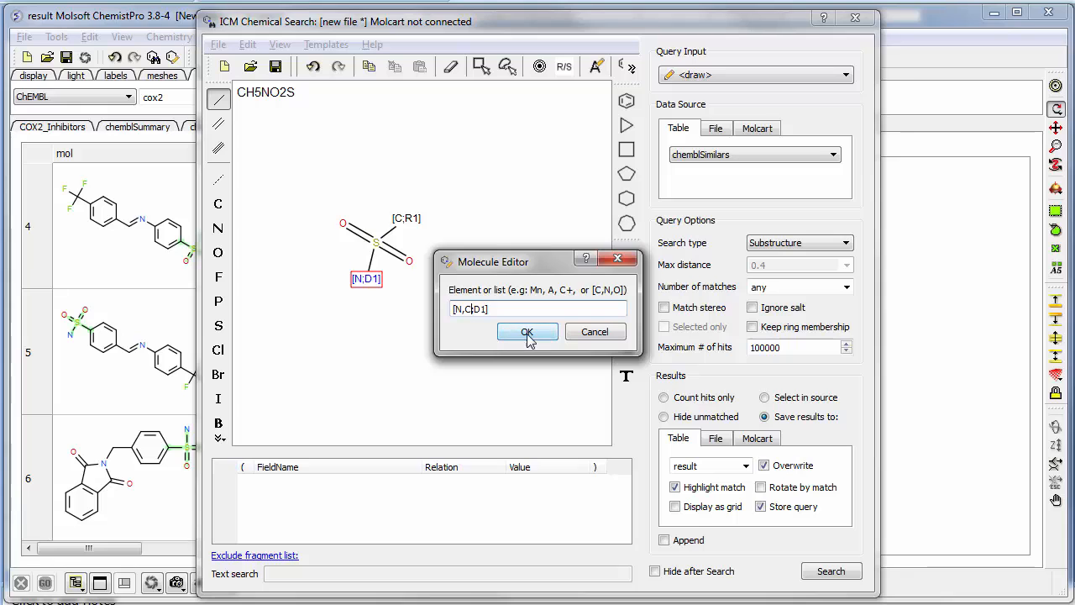
left_click(525, 333)
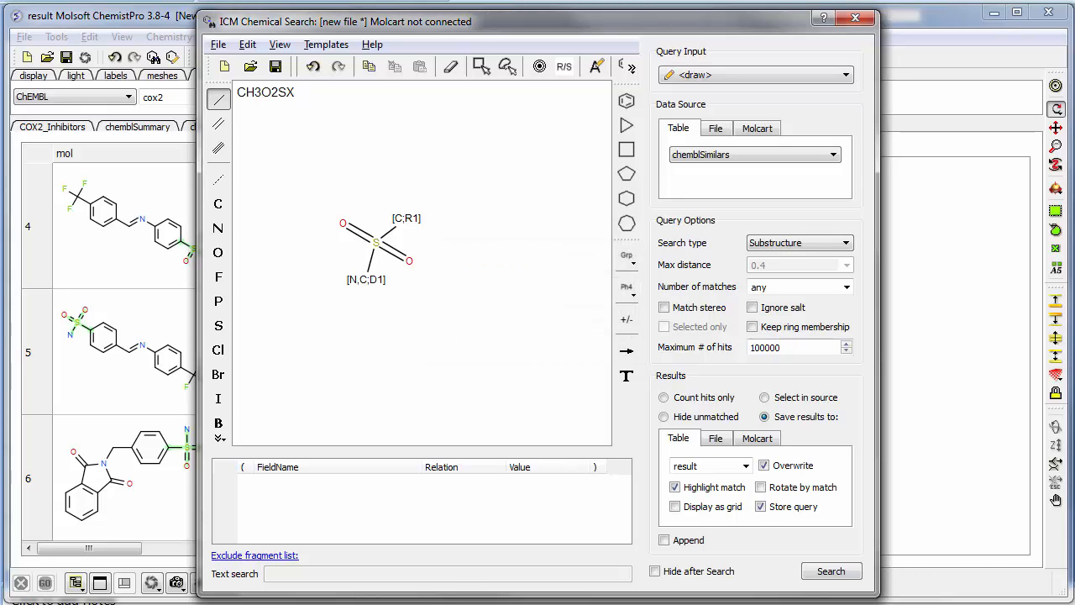
Run the substructure search on chemblSimilars with the nitrogen-or-carbon query and browse the structures in the result table.
left_click(838, 576)
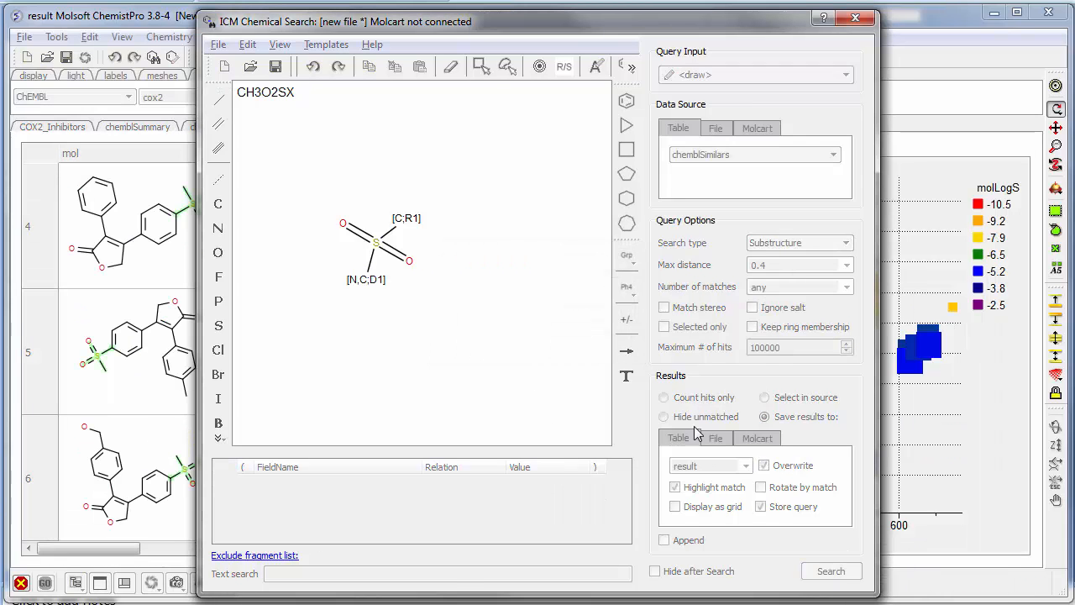
left_click(854, 18)
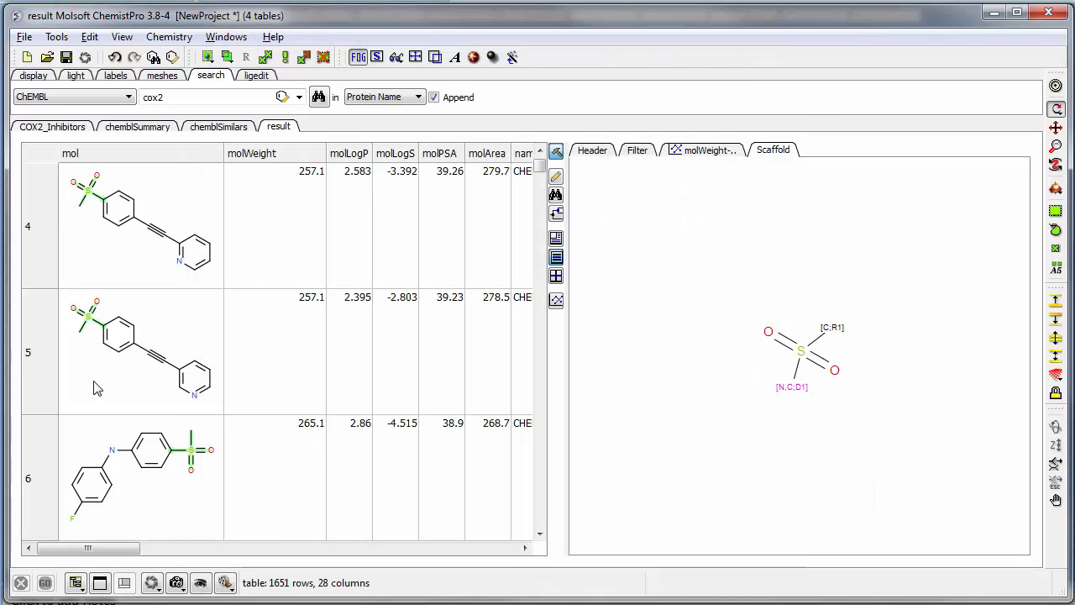
scroll(186, 458, "down", 3)
scroll(187, 458, "down", 1)
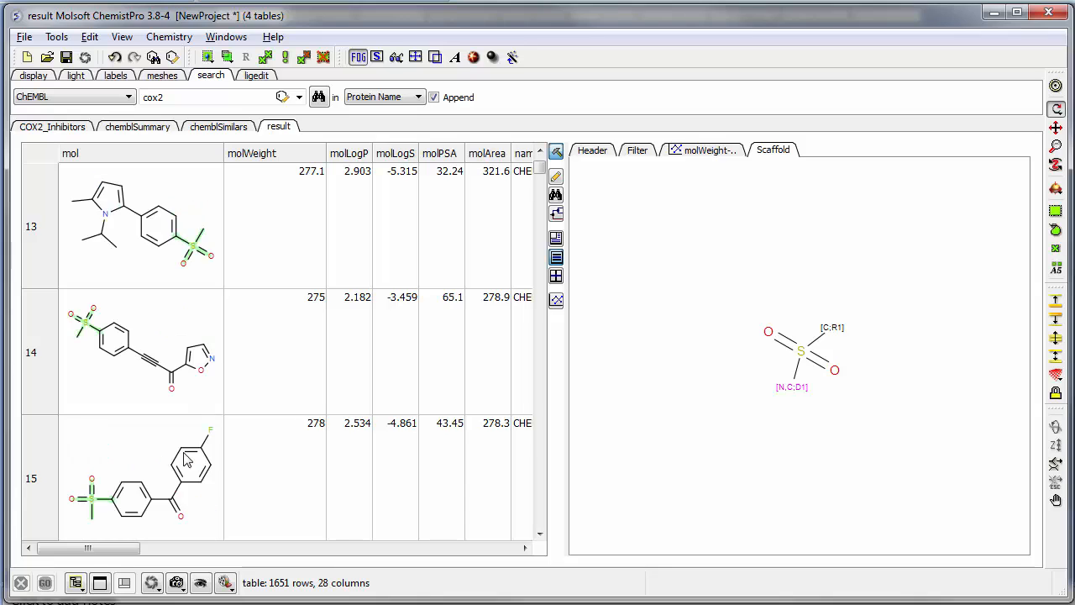
scroll(156, 437, "down", 4)
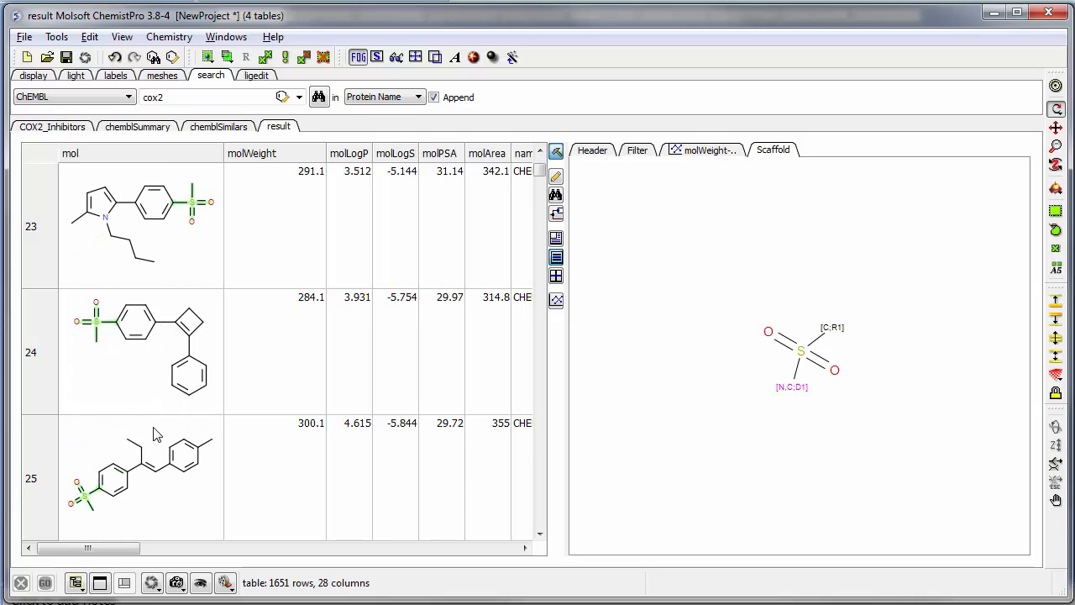
scroll(155, 435, "down", 5)
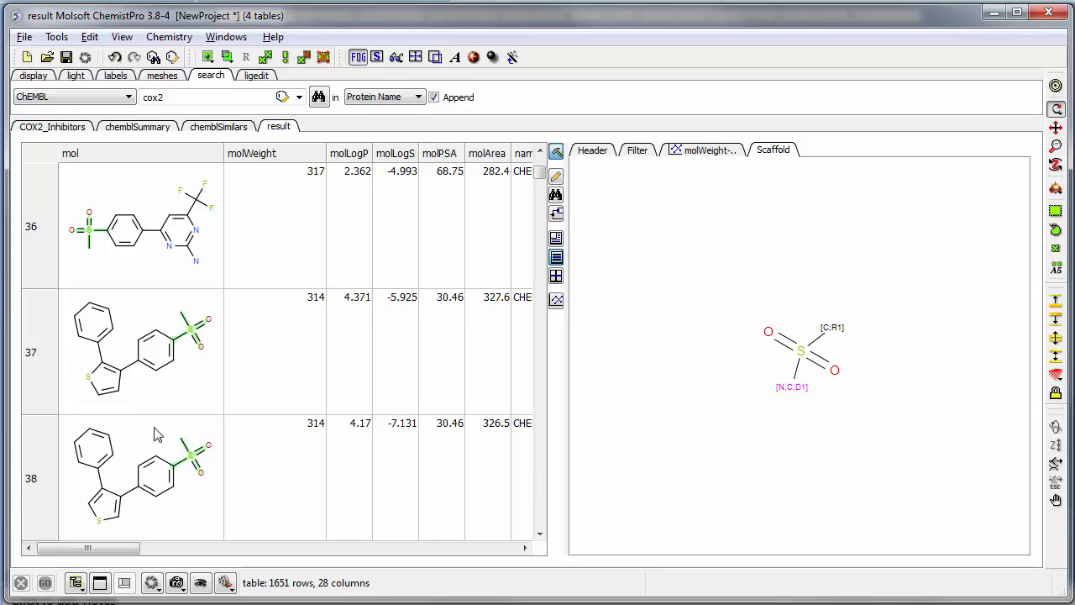
scroll(154, 435, "down", 4)
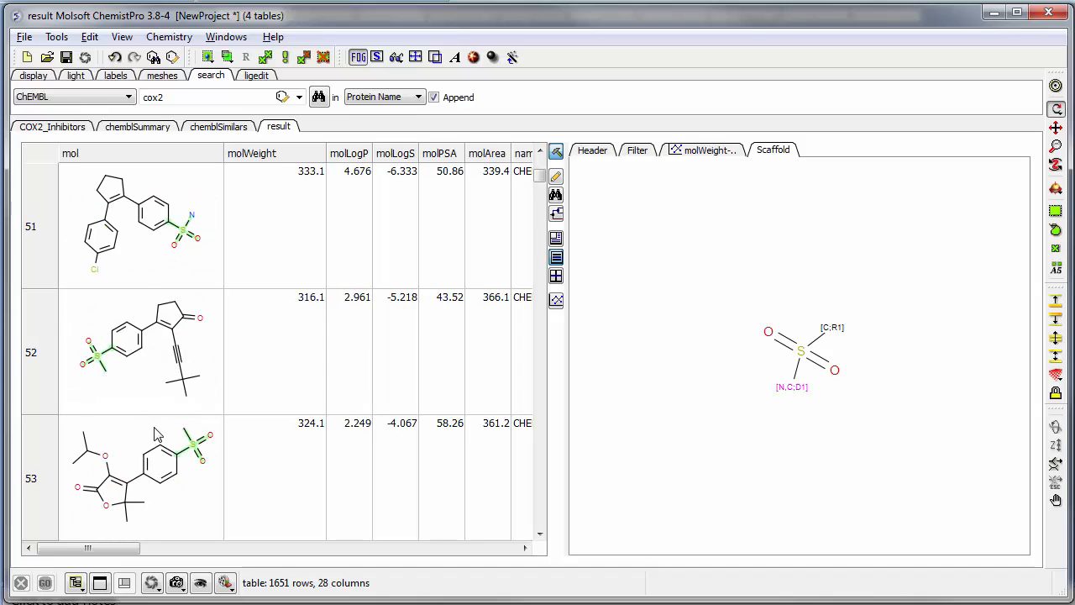
scroll(155, 434, "up", 1)
scroll(156, 434, "up", 2)
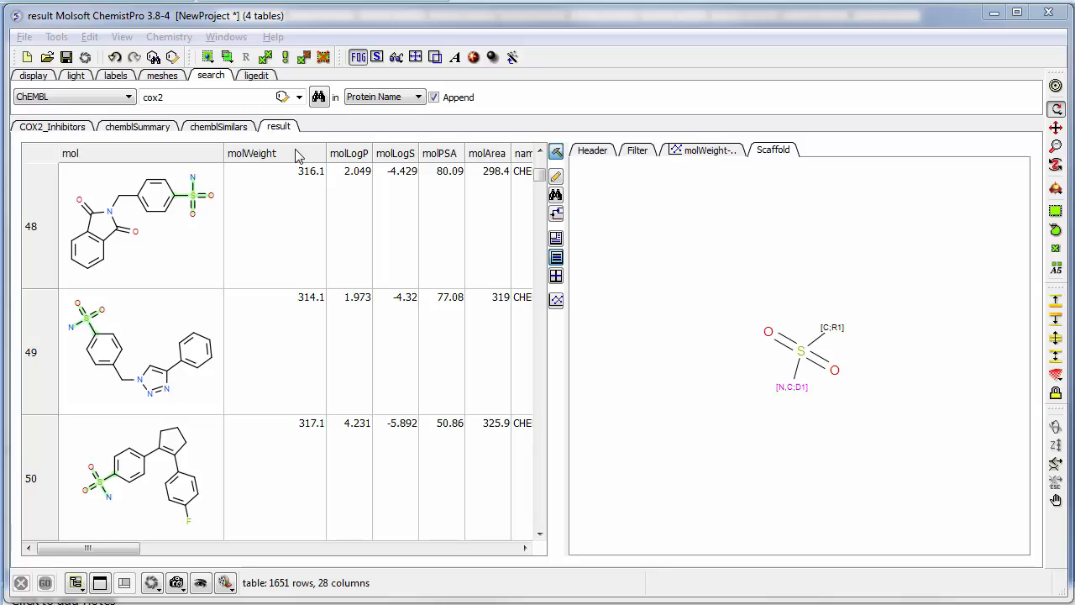
Reopen the chemical search and add a search condition requiring molWeight > 200.
left_click(154, 57)
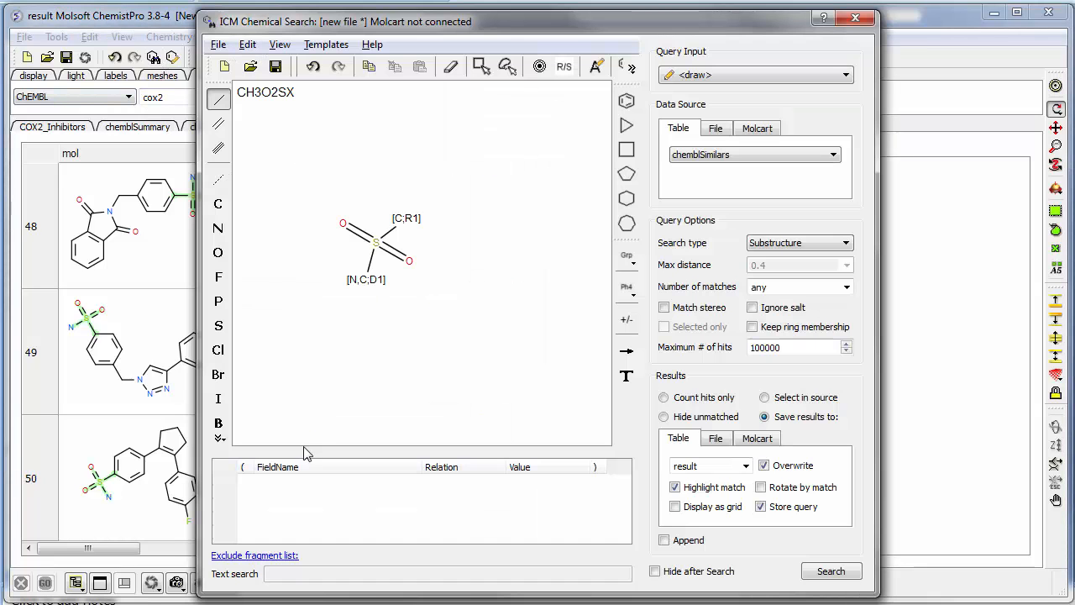
right_click(317, 504)
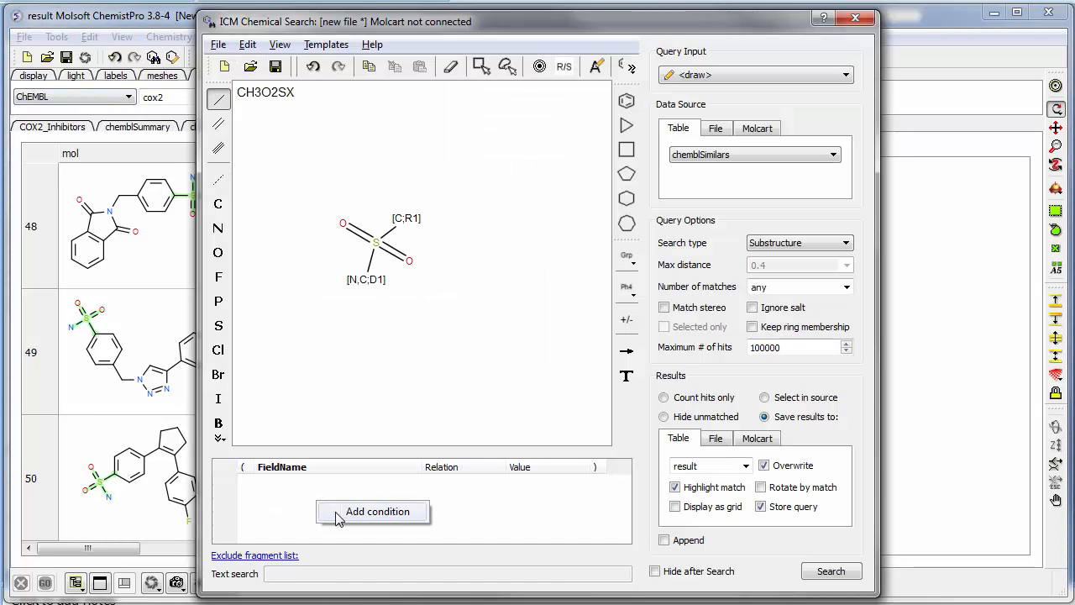
left_click(344, 519)
left_click(393, 485)
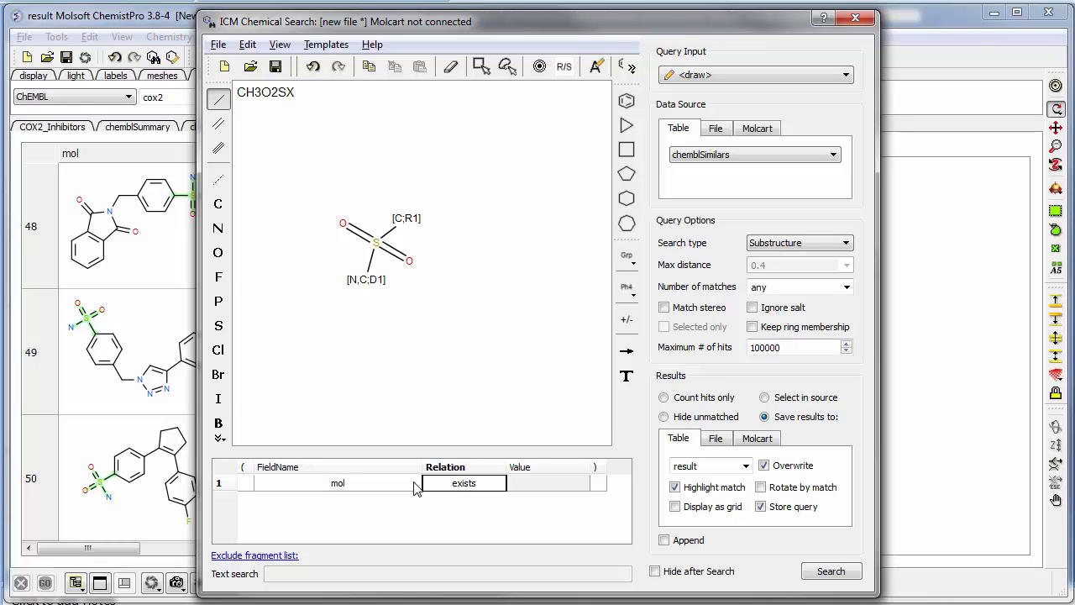
left_click(413, 483)
left_click(345, 515)
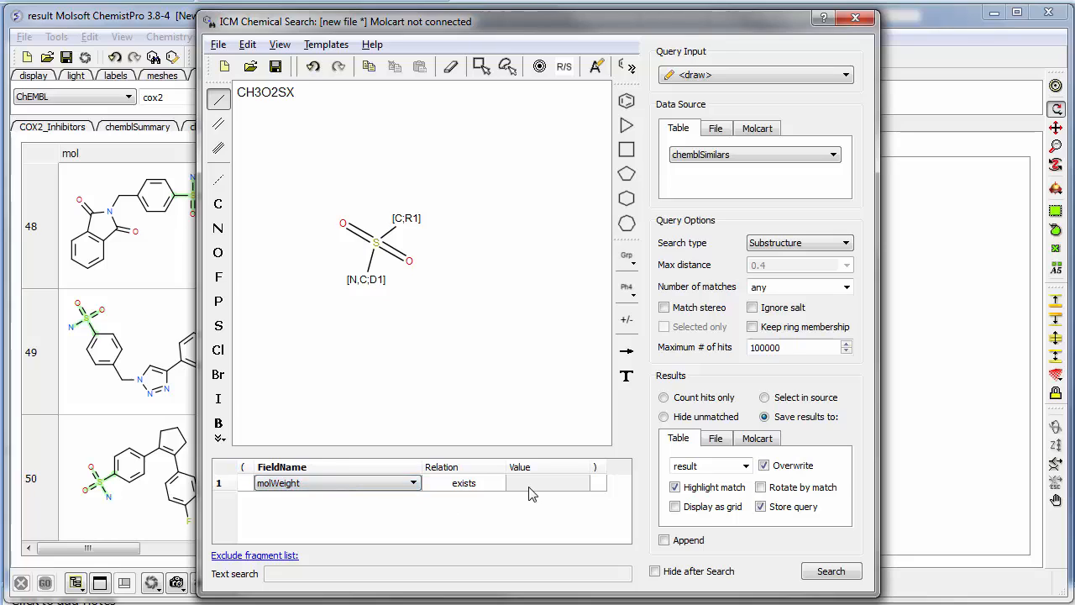
left_click(489, 485)
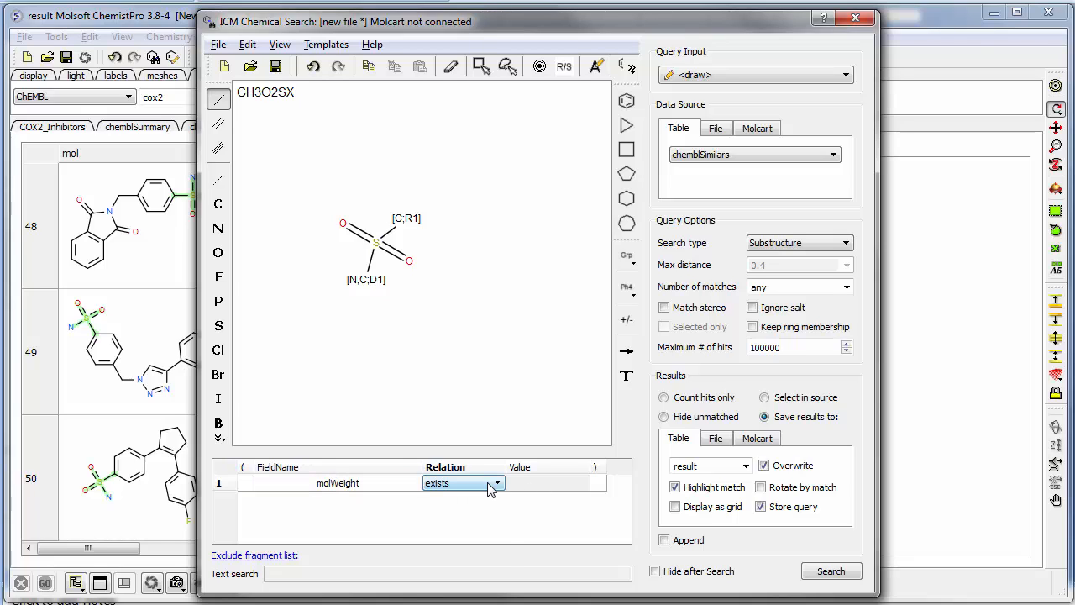
left_click(487, 482)
left_click(448, 530)
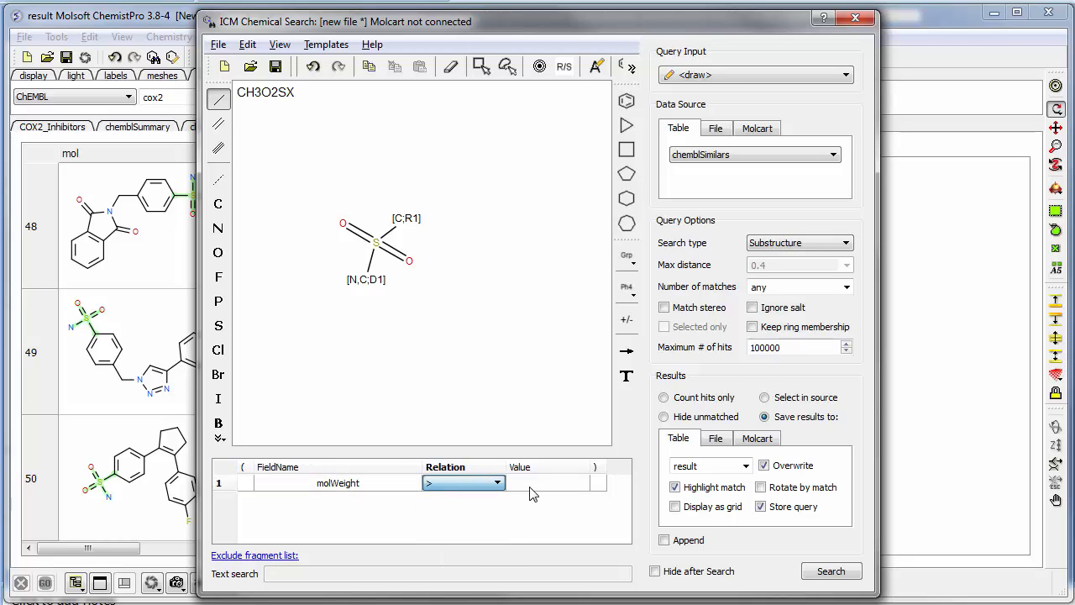
left_click(530, 485)
type("200")
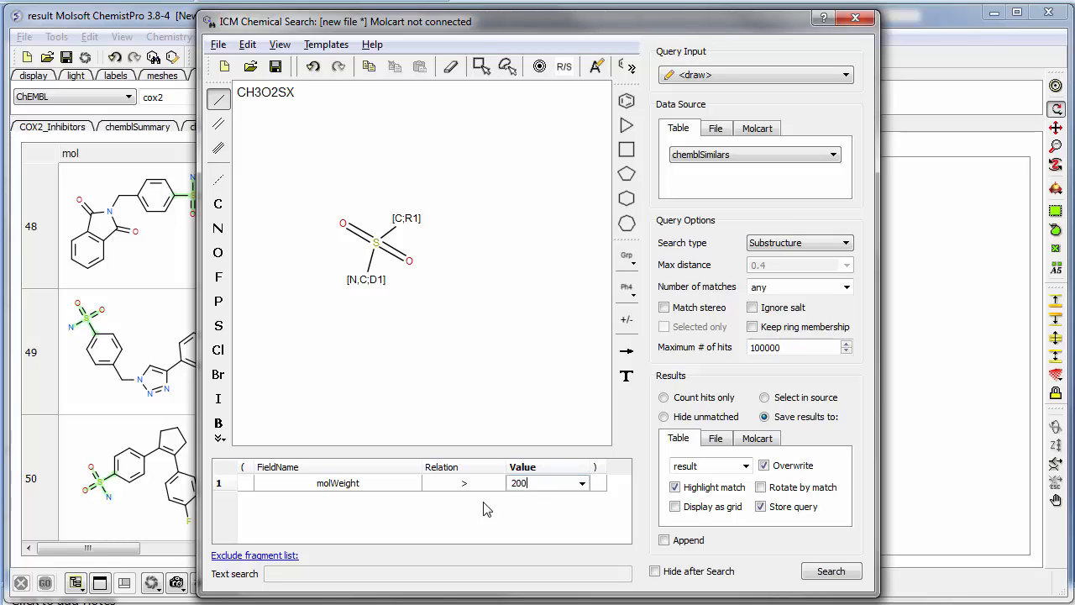
key("Return")
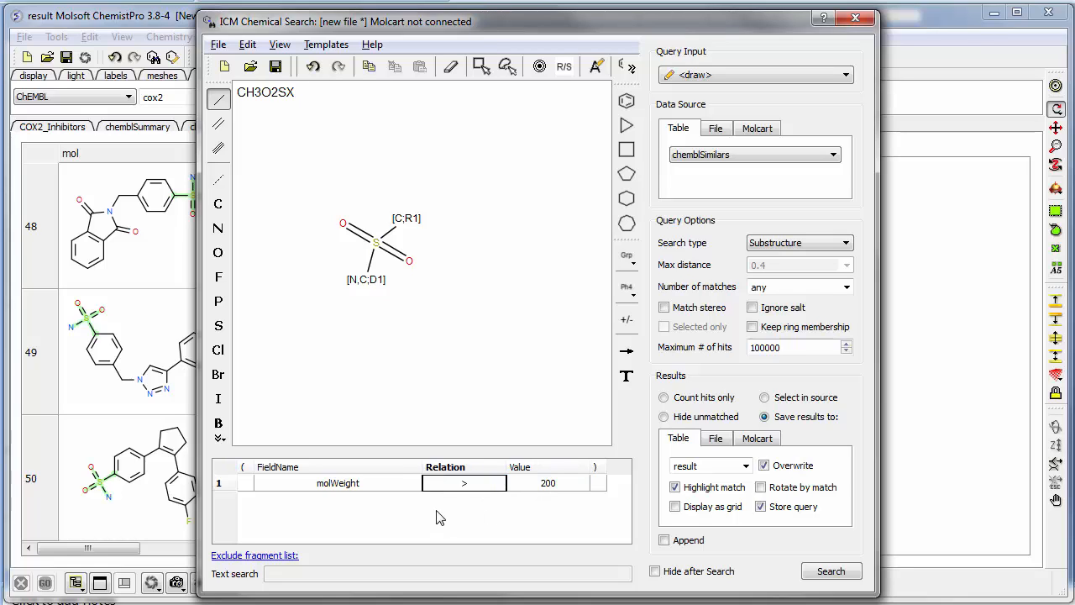
Add a second search condition joined by AND that requires molWeight <= 500.
right_click(440, 517)
left_click(438, 521)
left_click(395, 518)
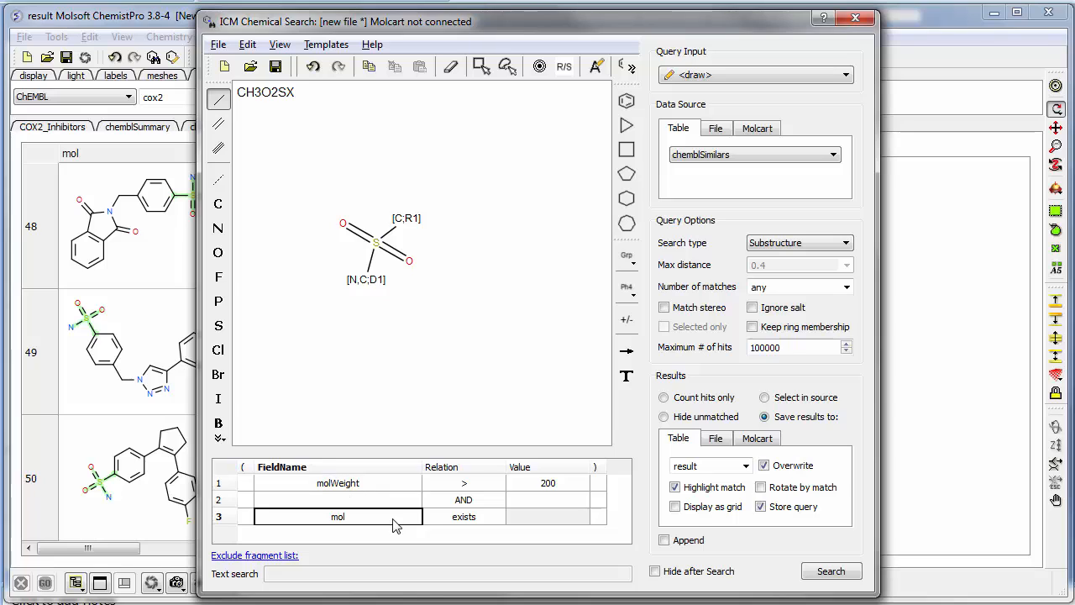
left_click(393, 520)
left_click(372, 541)
left_click(451, 520)
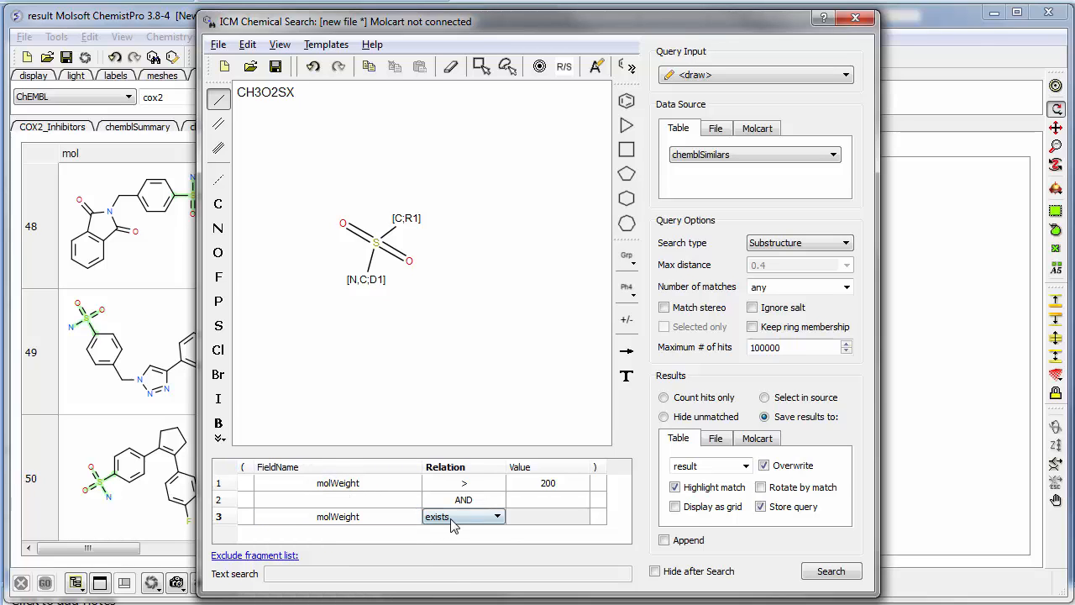
left_click(451, 520)
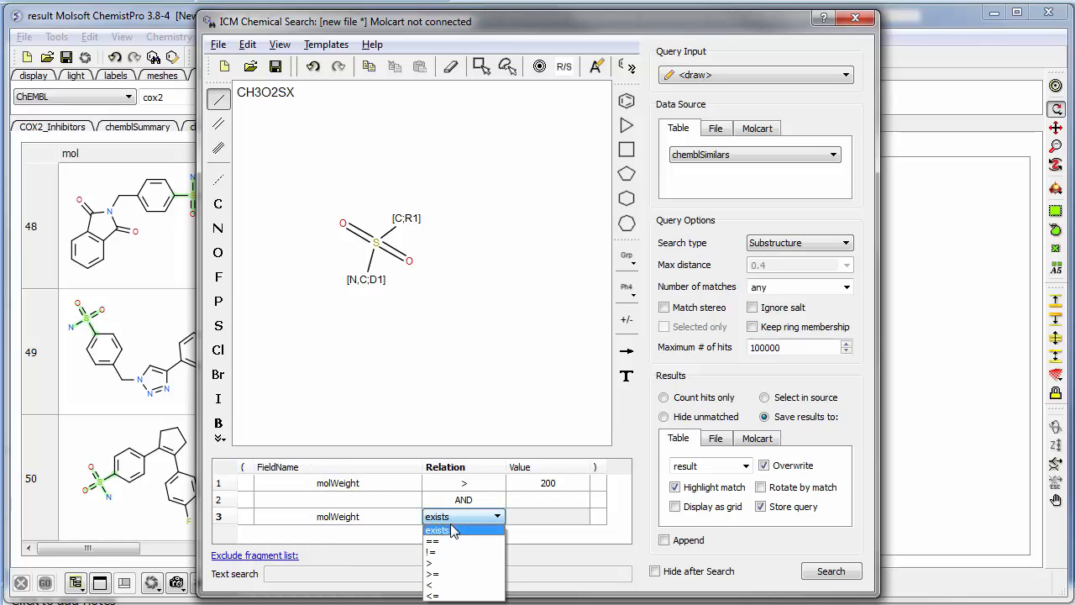
left_click(434, 595)
left_click(518, 519)
type("5")
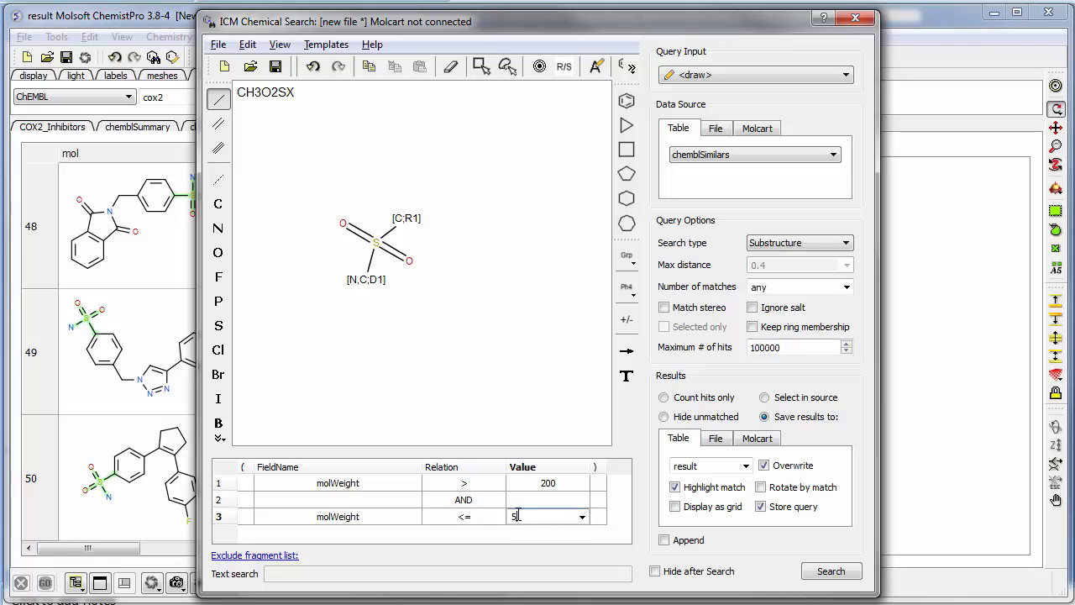
type("00")
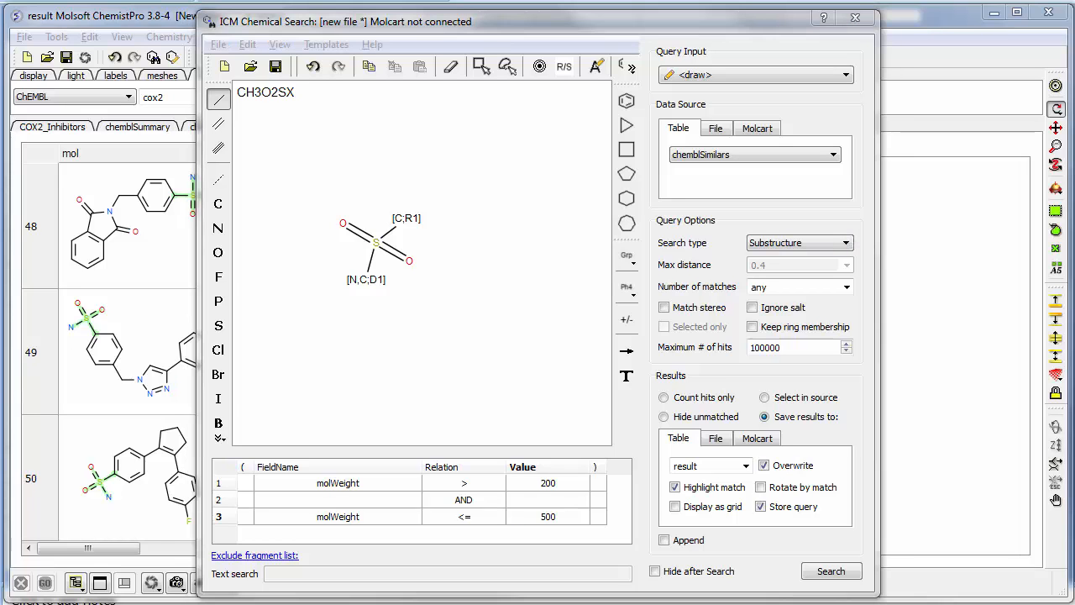
Switch to the presentation and advance one slide, and close the chemical search window back in ICM ChemistPro.
key("alt+Tab")
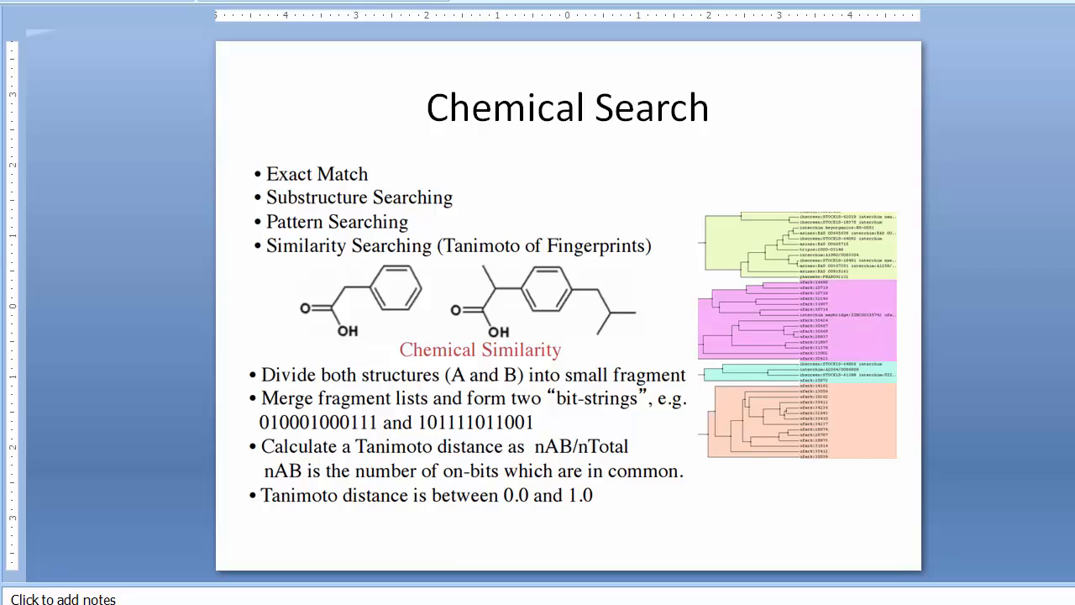
key("Page_Down")
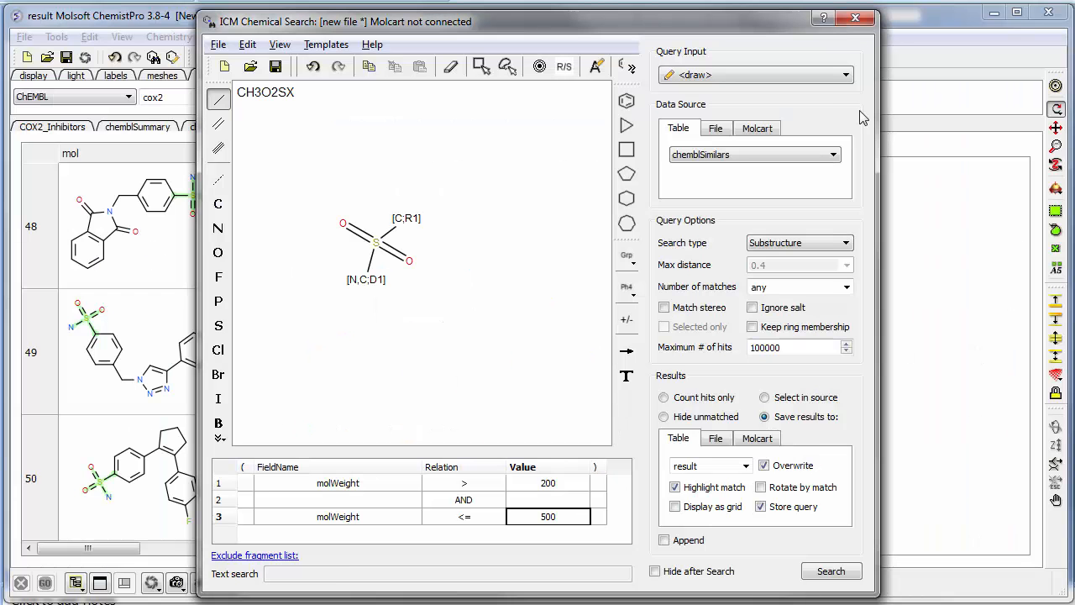
left_click(855, 18)
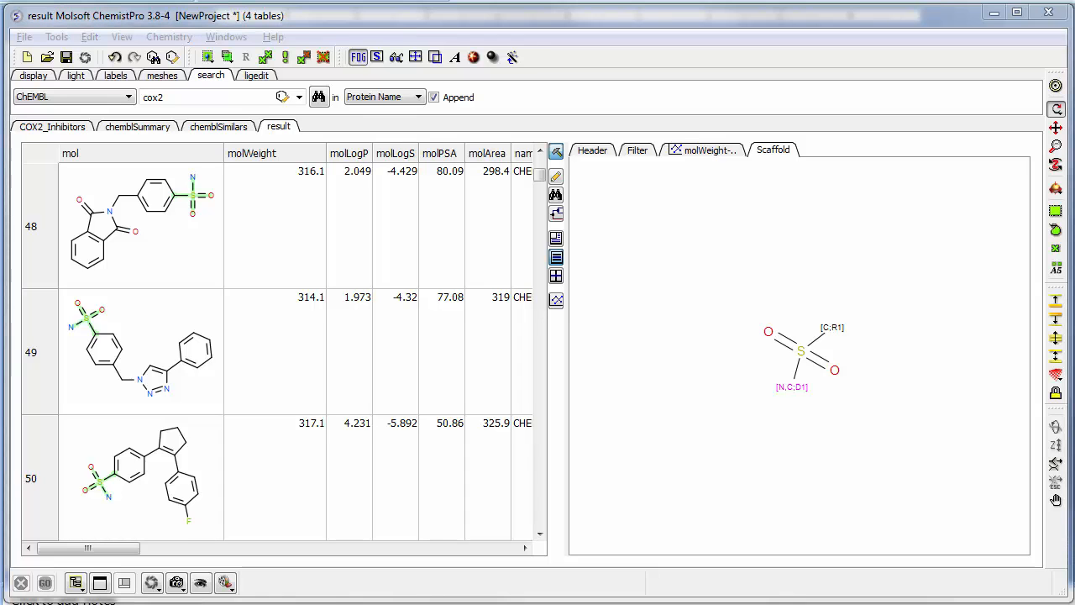
Delete the COX2_Inhibitors, chemblSummary, chemblSimilars and result tables from the project.
right_click(48, 129)
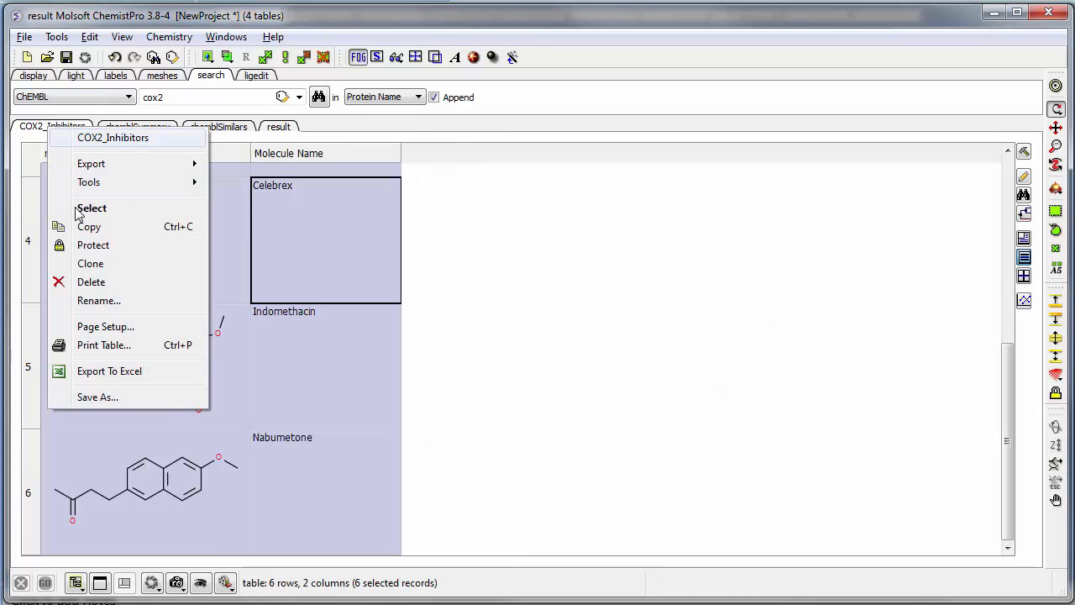
left_click(98, 284)
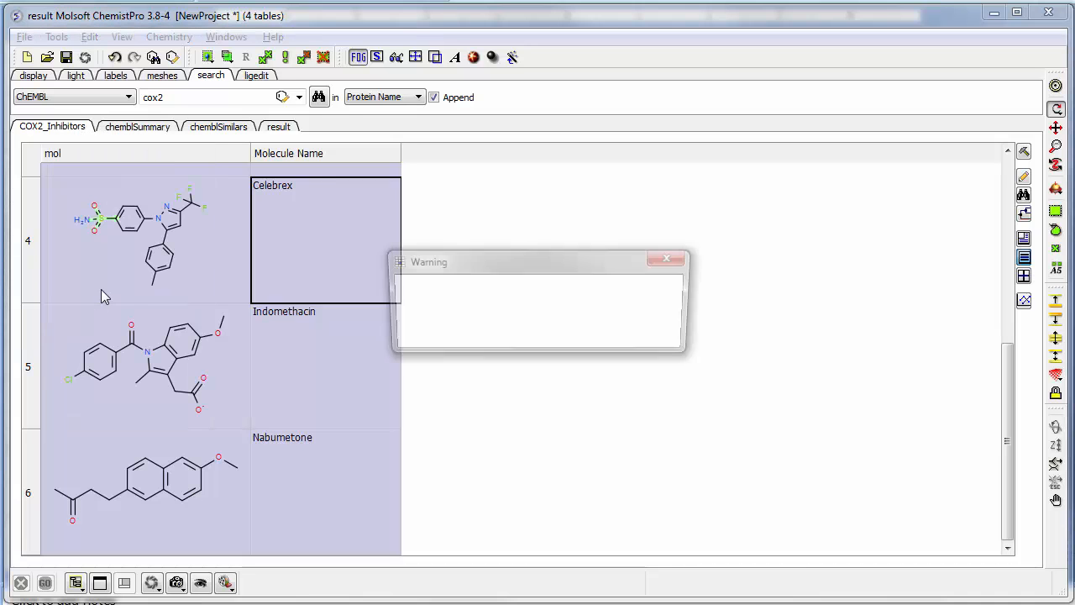
left_click(579, 333)
right_click(71, 132)
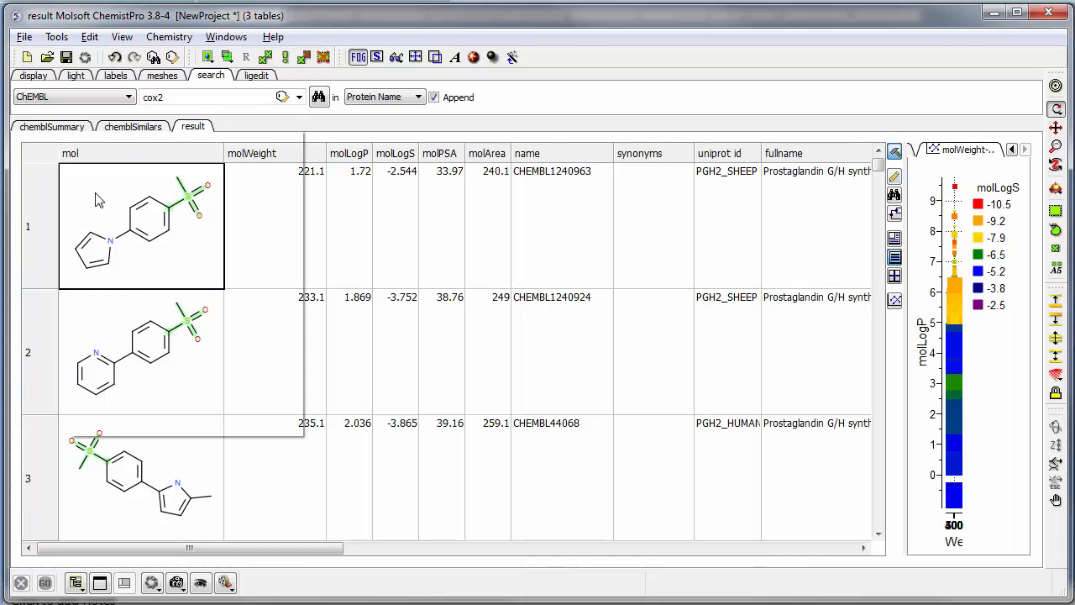
left_click(126, 283)
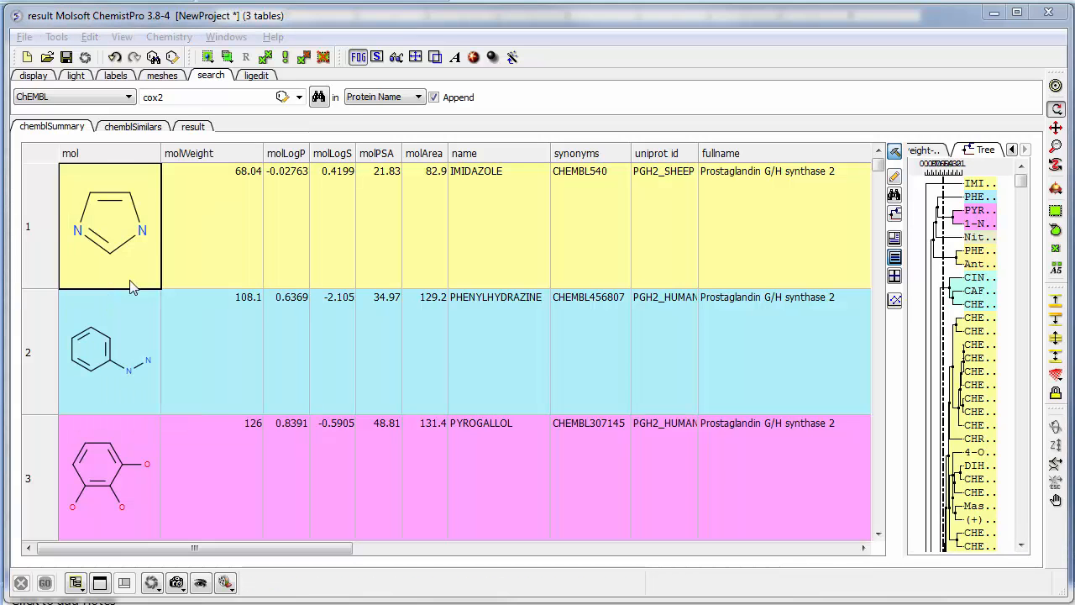
left_click(573, 333)
right_click(72, 134)
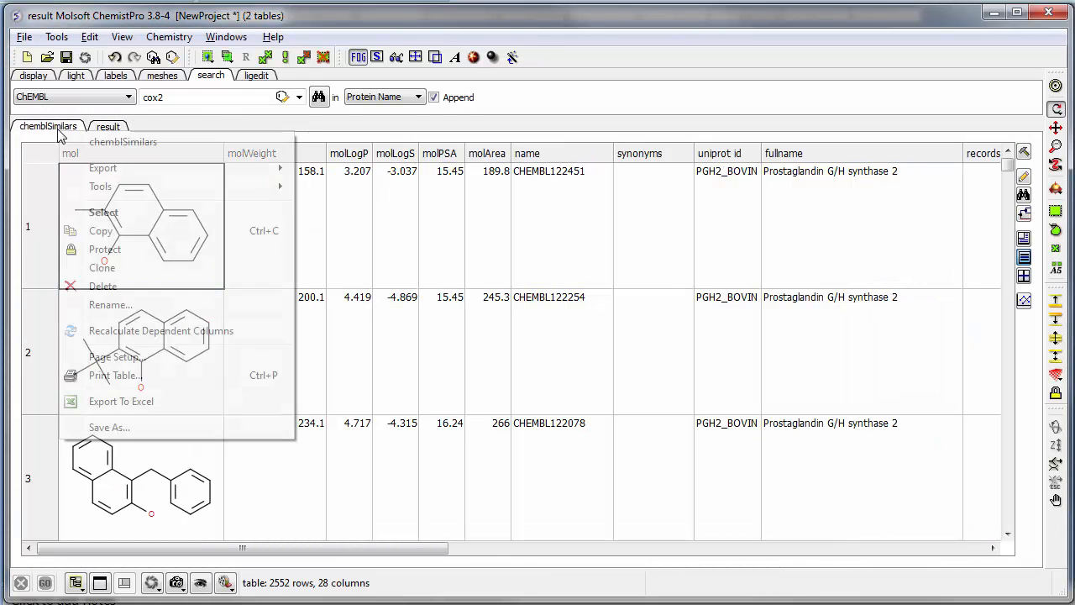
left_click(105, 288)
left_click(579, 332)
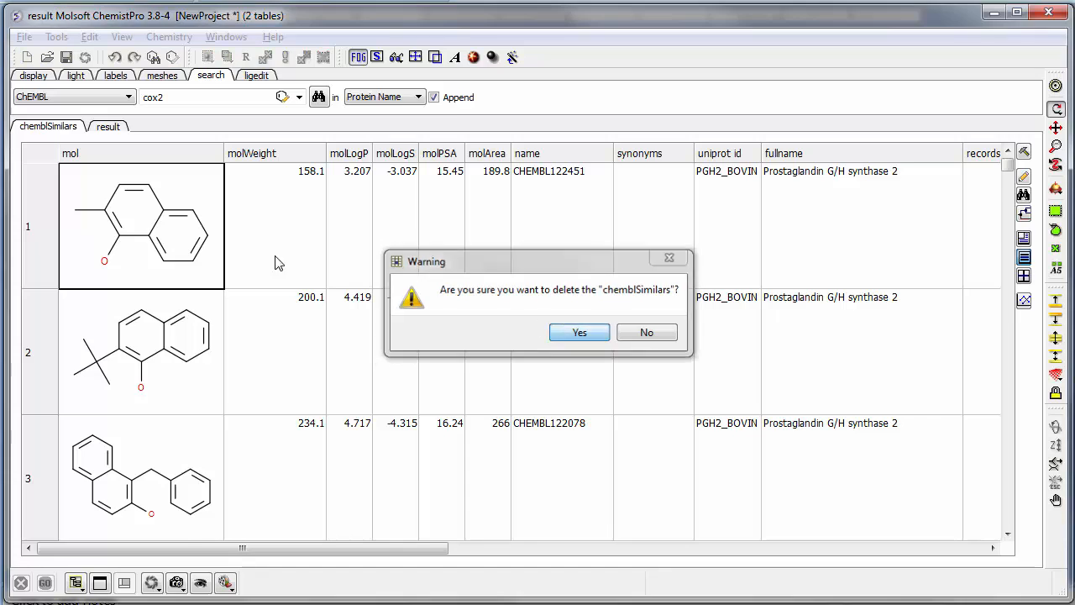
right_click(34, 127)
left_click(82, 284)
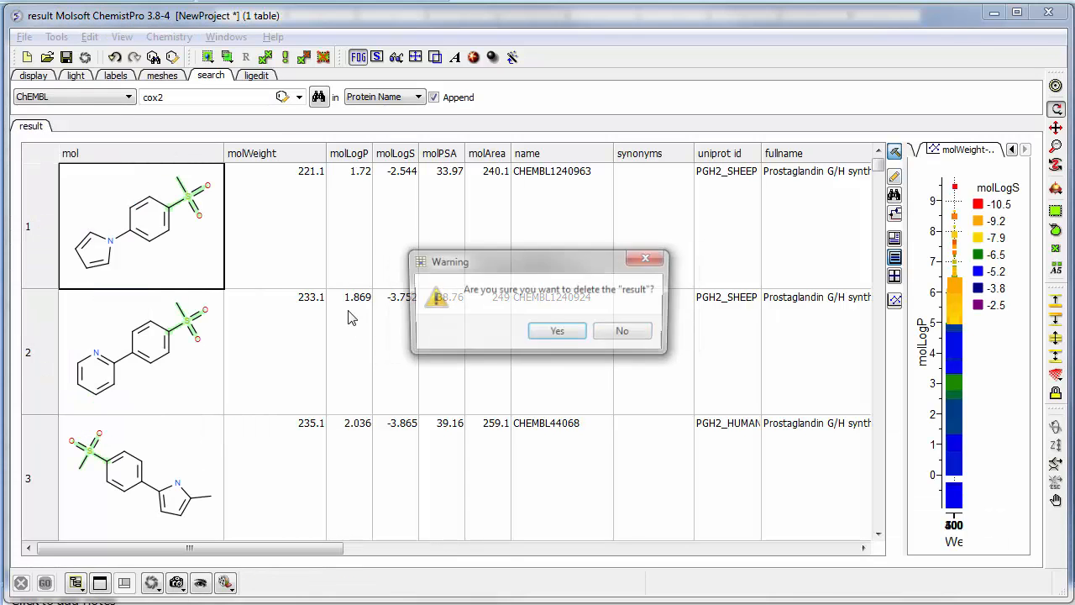
left_click(555, 332)
Open the example_enum.icb project from the Molsoft ICM-Chemist_6 folder.
left_click(24, 37)
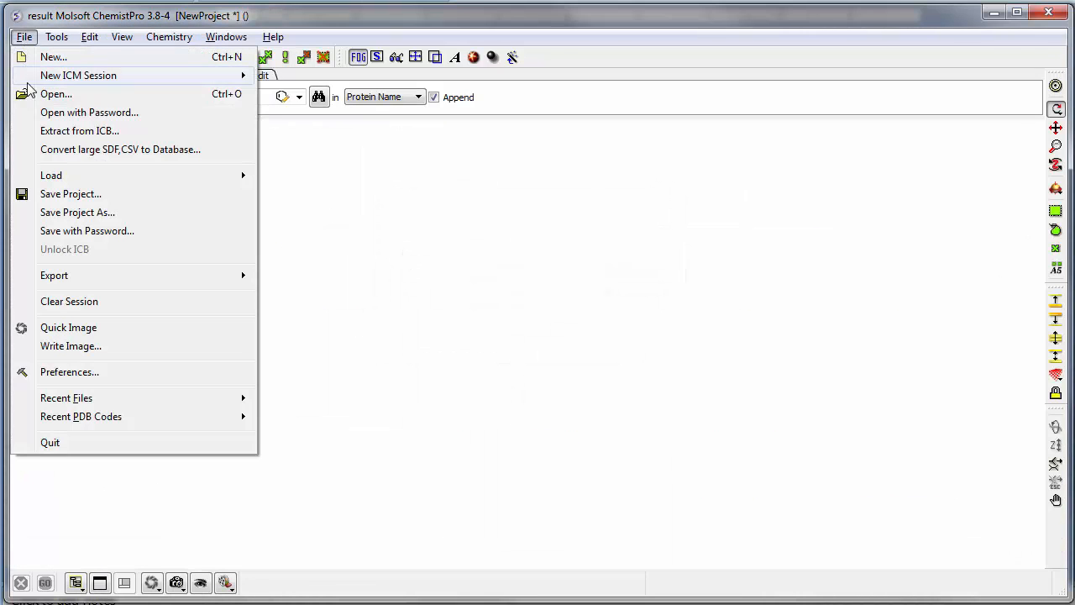
left_click(71, 101)
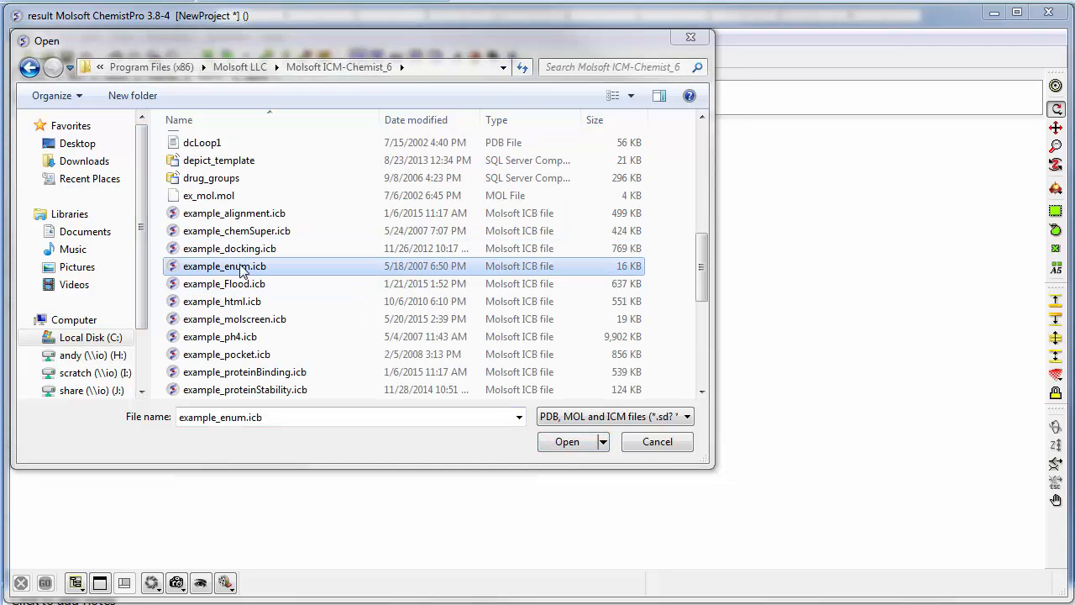
left_click(573, 441)
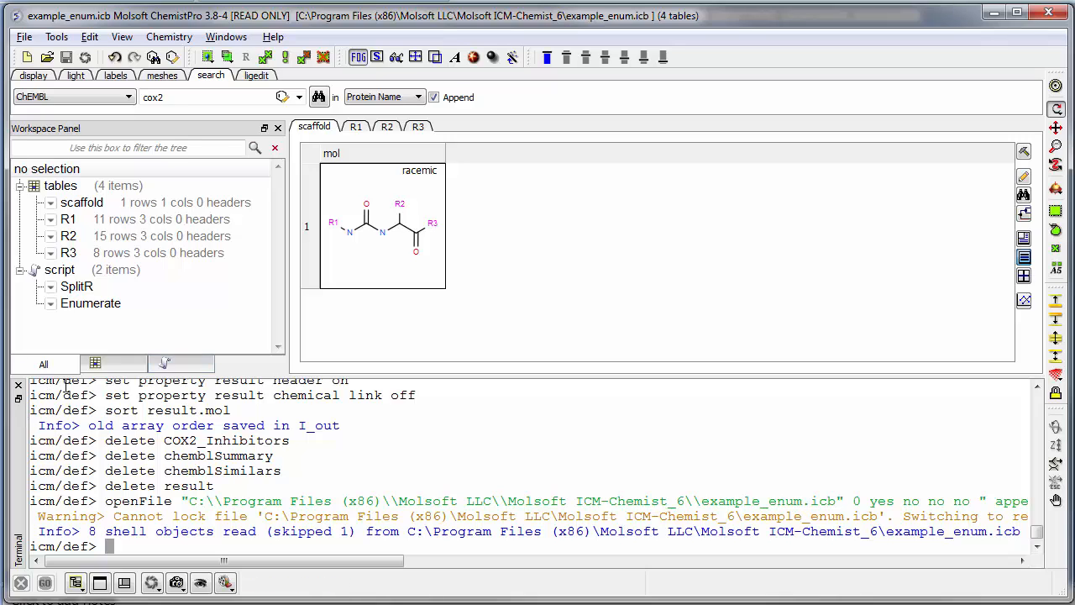
Close the terminal and enlarge the scaffold table's mol column and row to show the structure larger.
left_click(17, 386)
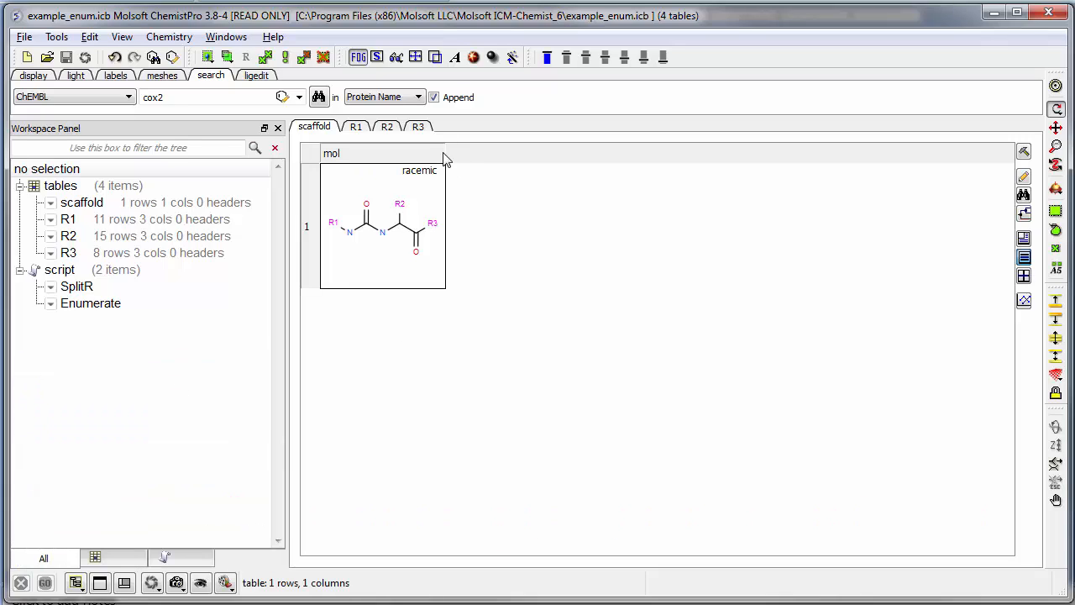
left_click_drag(444, 151, 534, 150)
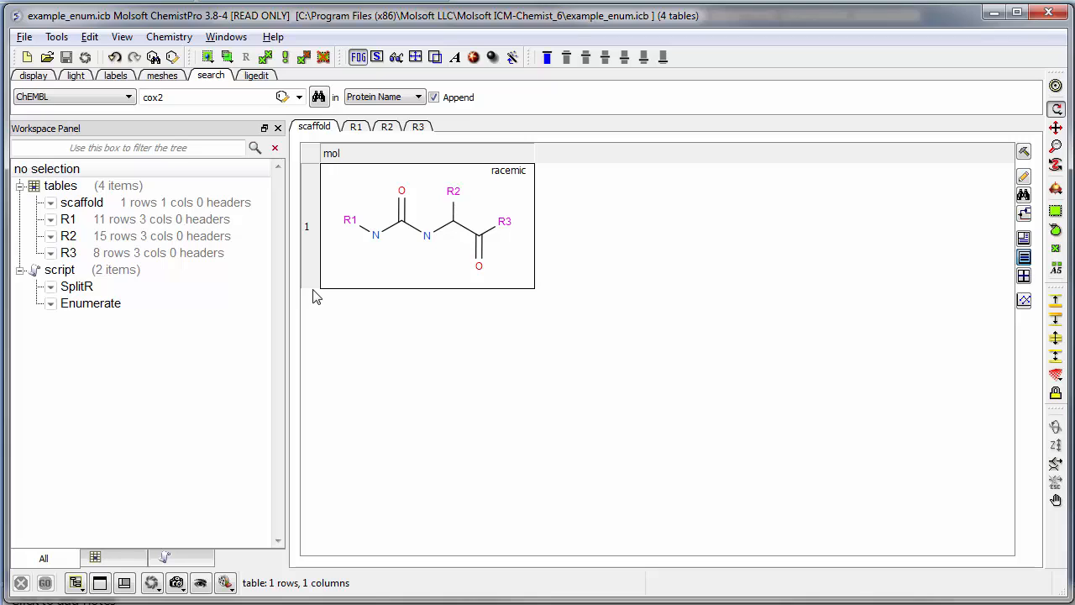
left_click_drag(309, 288, 301, 380)
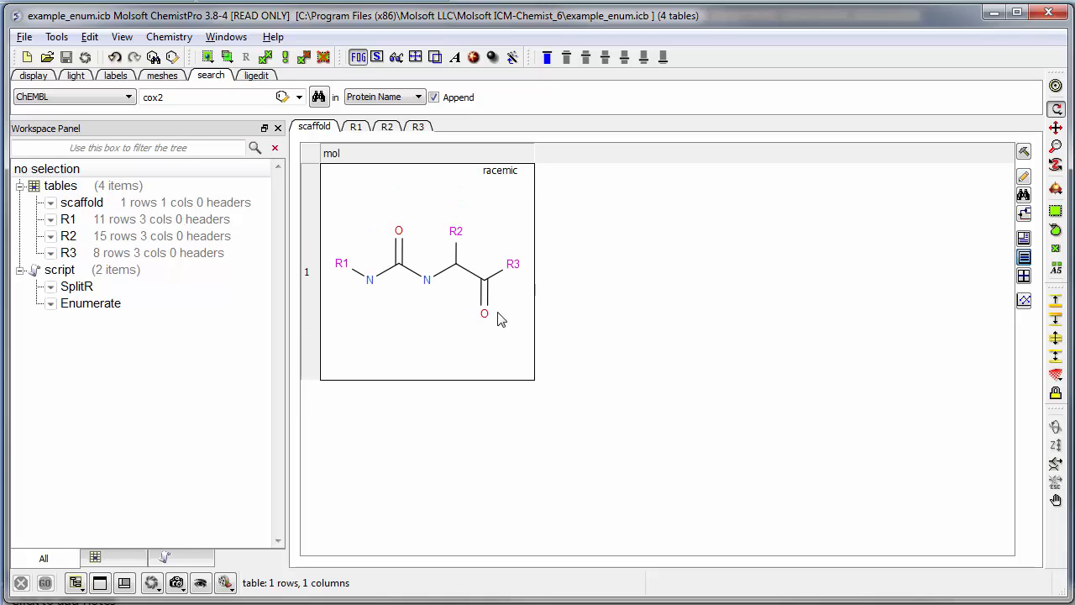
In the molecule editor, replace Nabumetone with a single bond and examine the R-group element choices for its end atom.
left_click(172, 57)
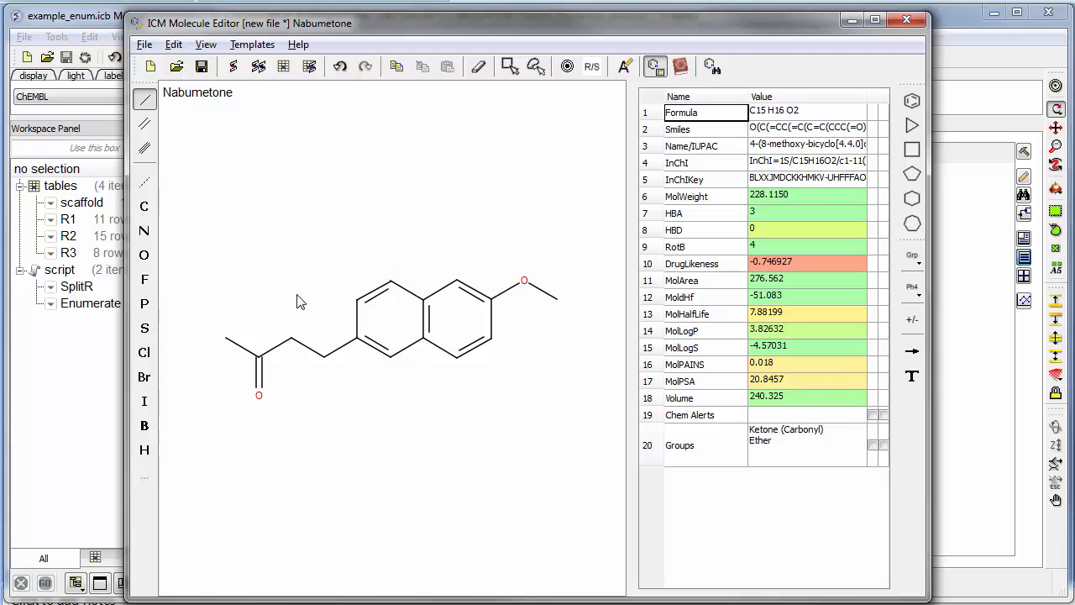
left_click_drag(183, 199, 592, 447)
key("Delete")
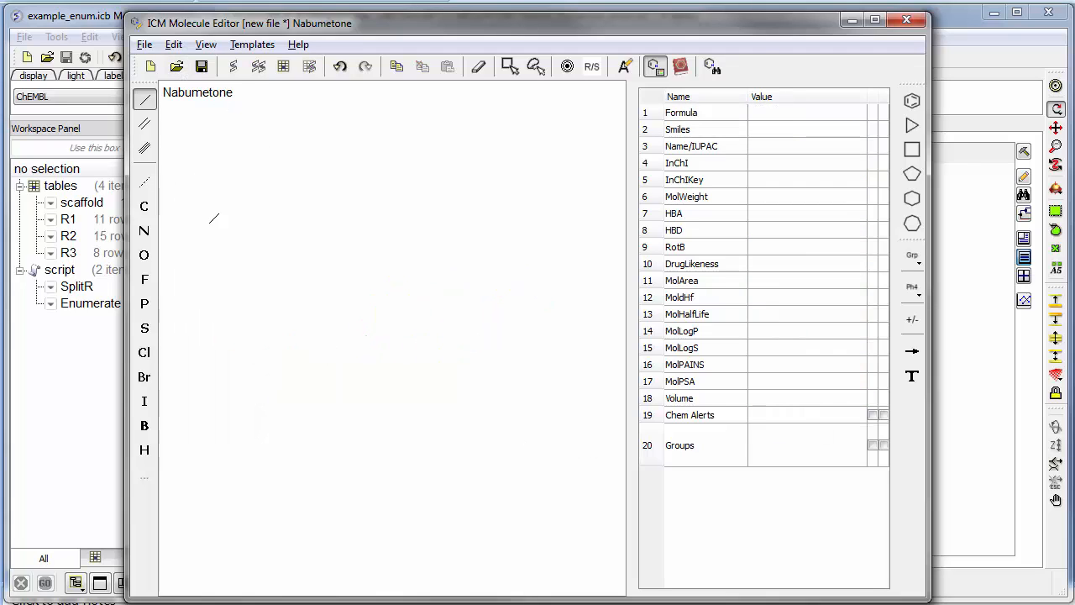
left_click(289, 225)
right_click(322, 243)
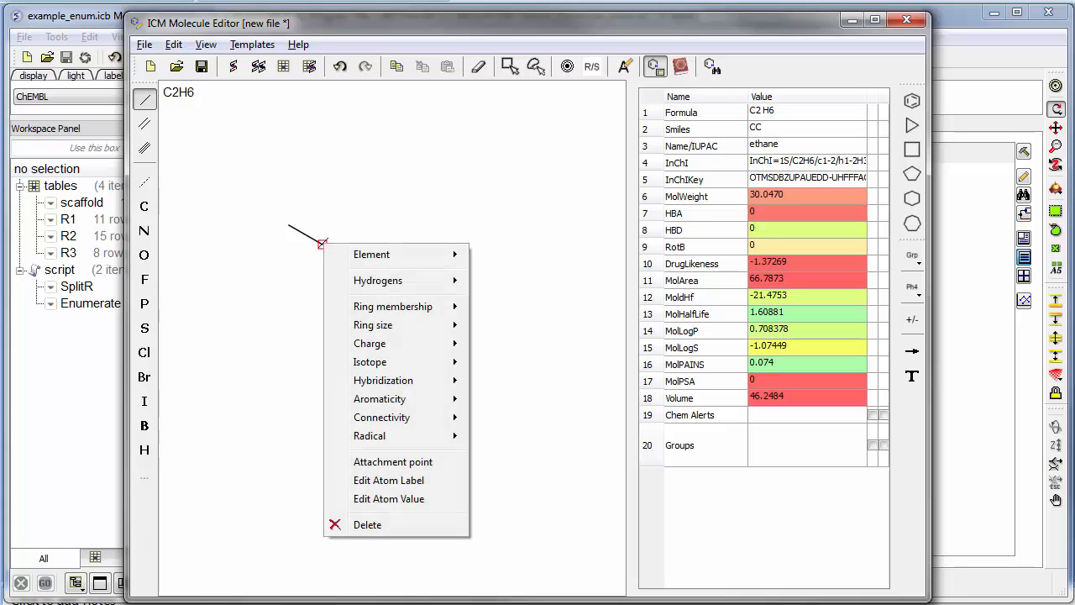
mouse_move(357, 256)
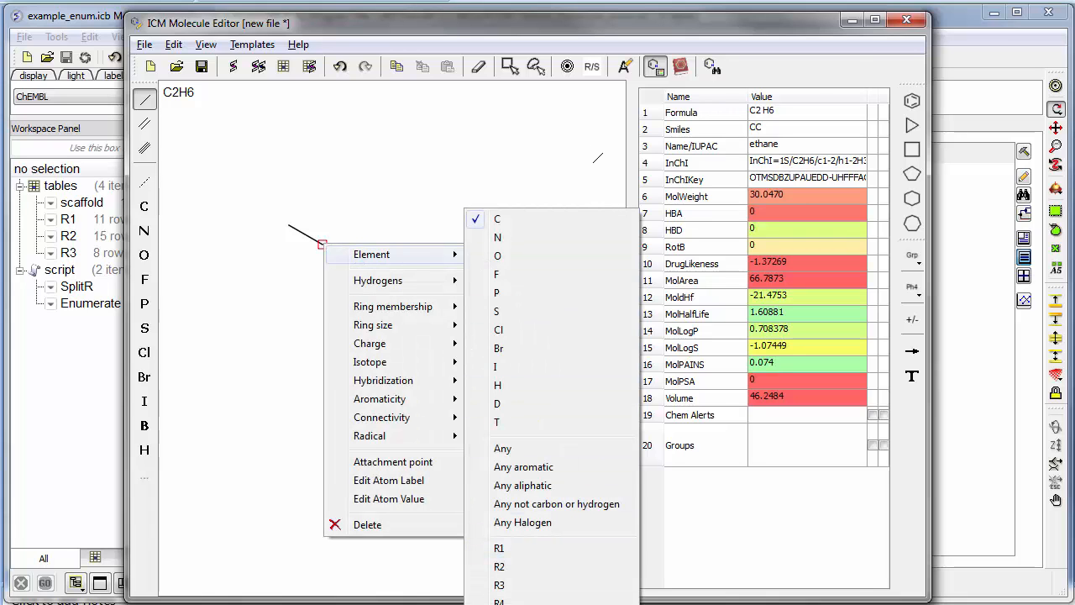
left_click(904, 20)
left_click(905, 19)
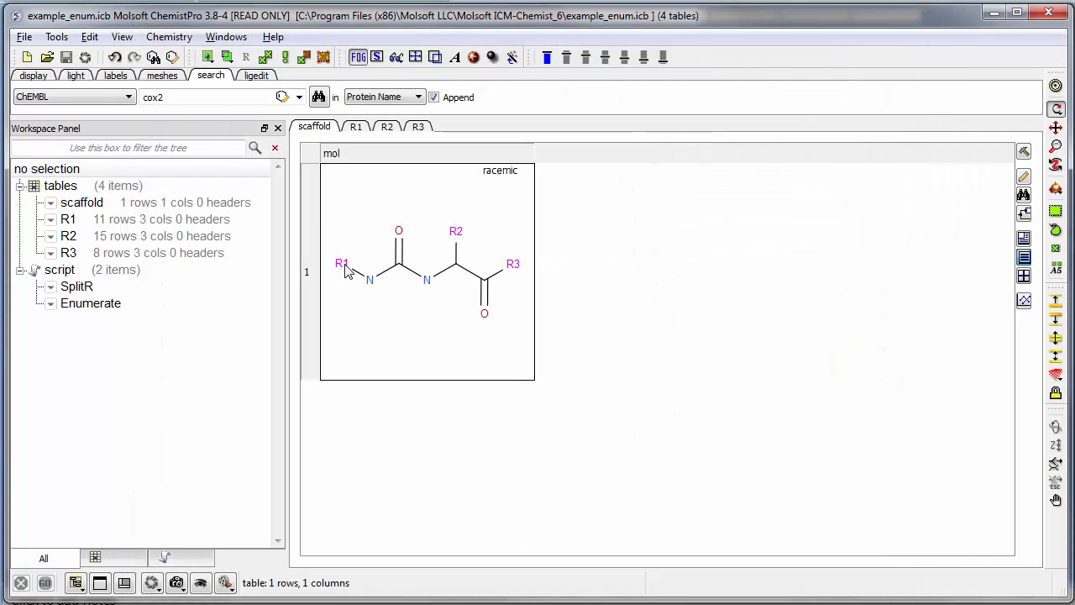
Examine the substituent structures in the R1, R2 and R3 tables against the R-group positions of the scaffold.
left_click(356, 127)
left_click(383, 128)
left_click(419, 129)
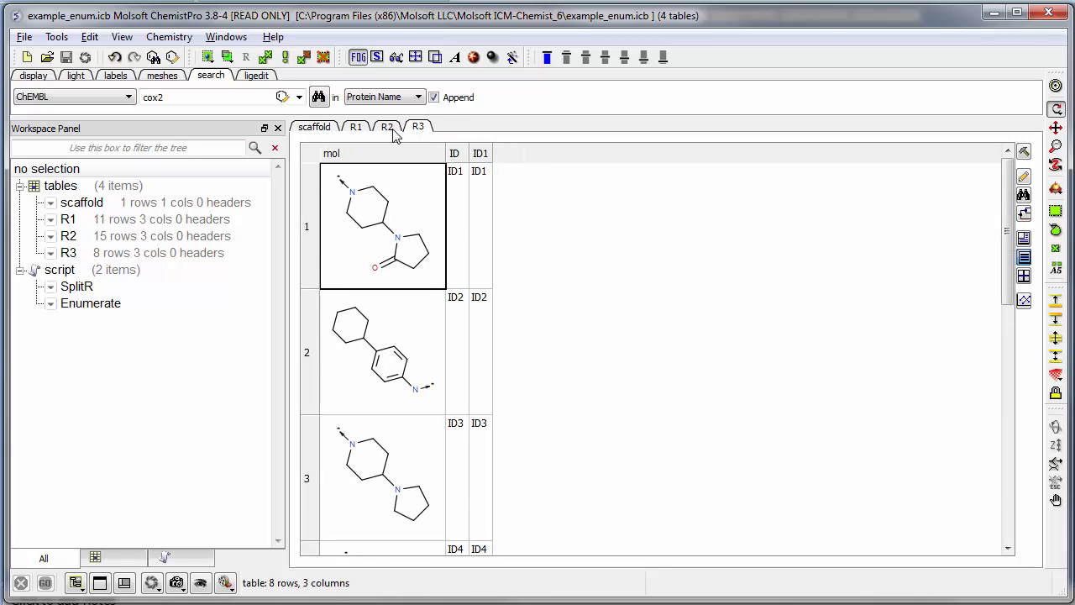
left_click(391, 130)
left_click(359, 131)
left_click(329, 133)
left_click(356, 127)
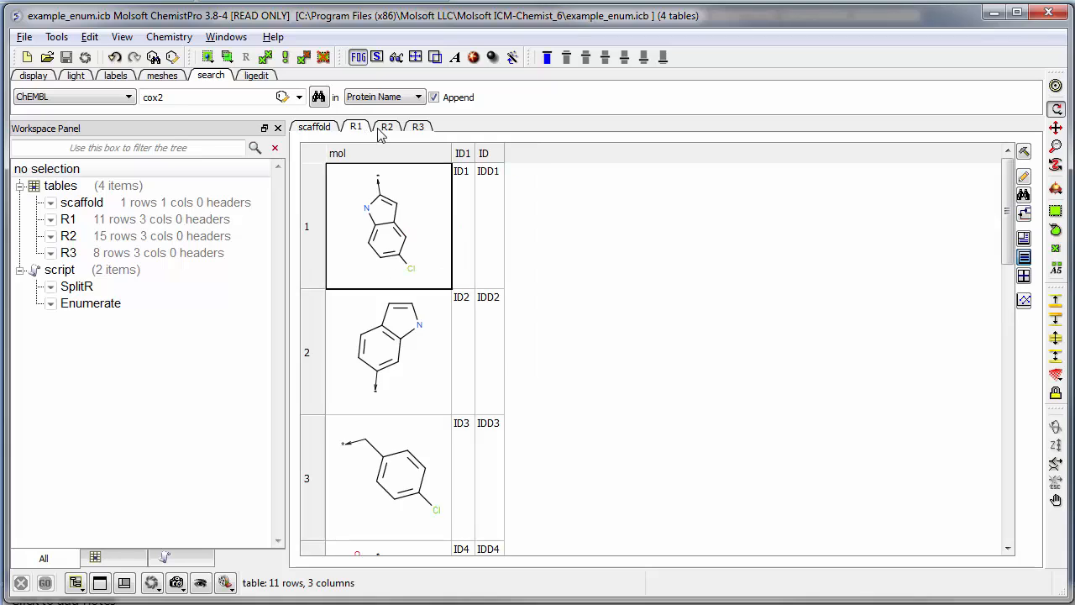
left_click(385, 128)
left_click(416, 128)
scroll(434, 262, "down", 2)
scroll(432, 261, "down", 3)
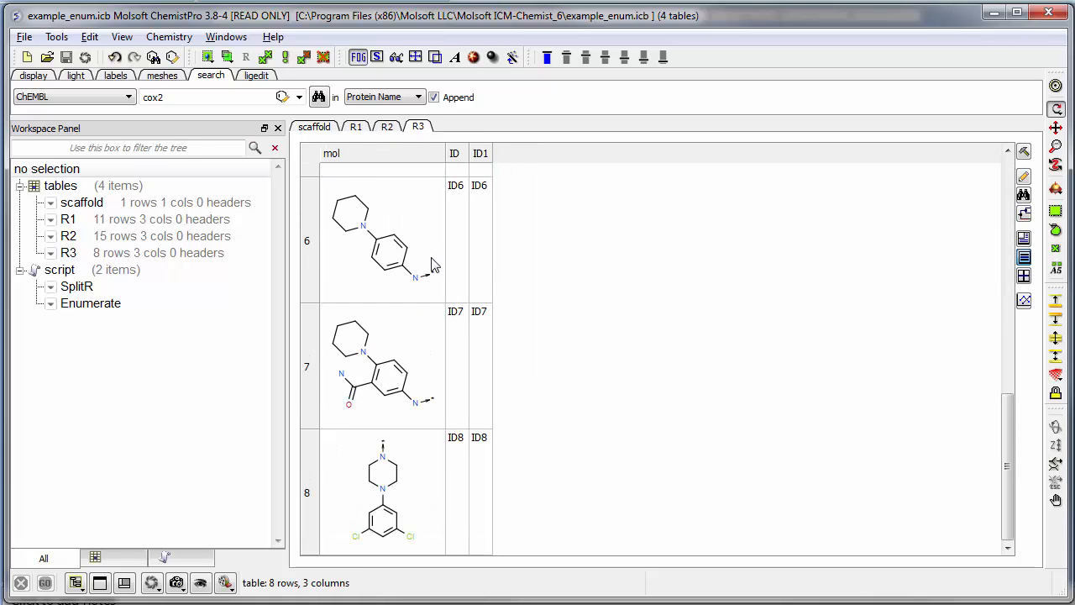
scroll(431, 260, "up", 5)
left_click(315, 129)
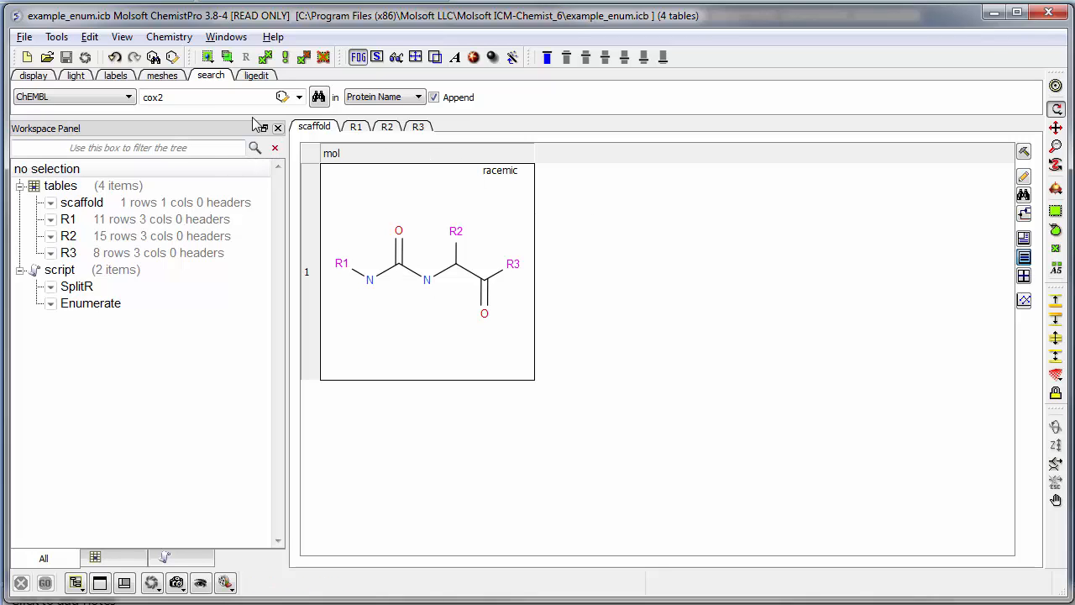
Start an Enumerate by Scaffold run using the scaffold table with index 1.
left_click(167, 37)
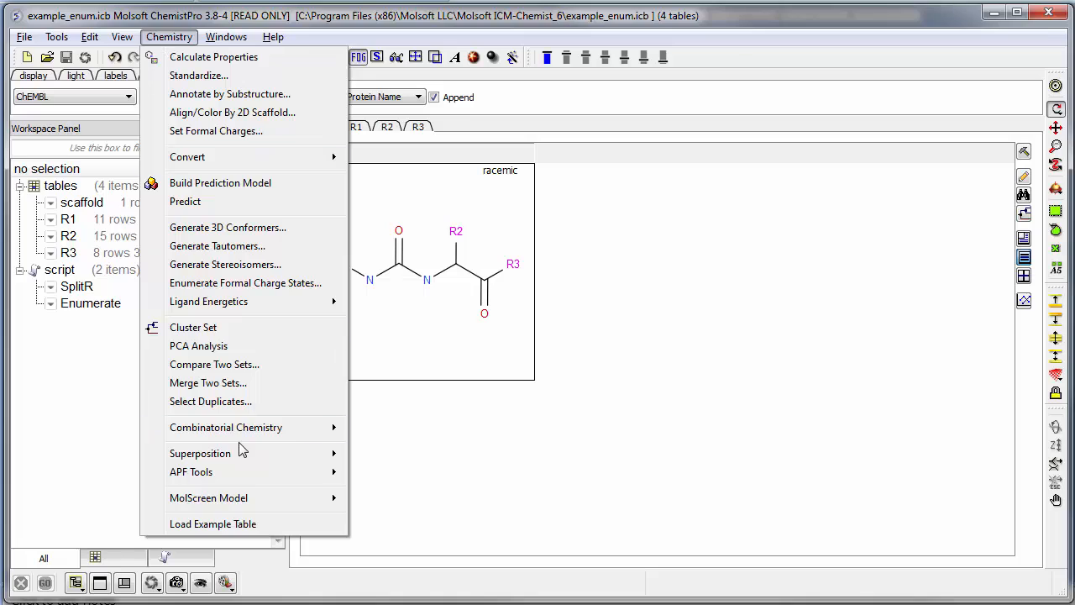
mouse_move(252, 428)
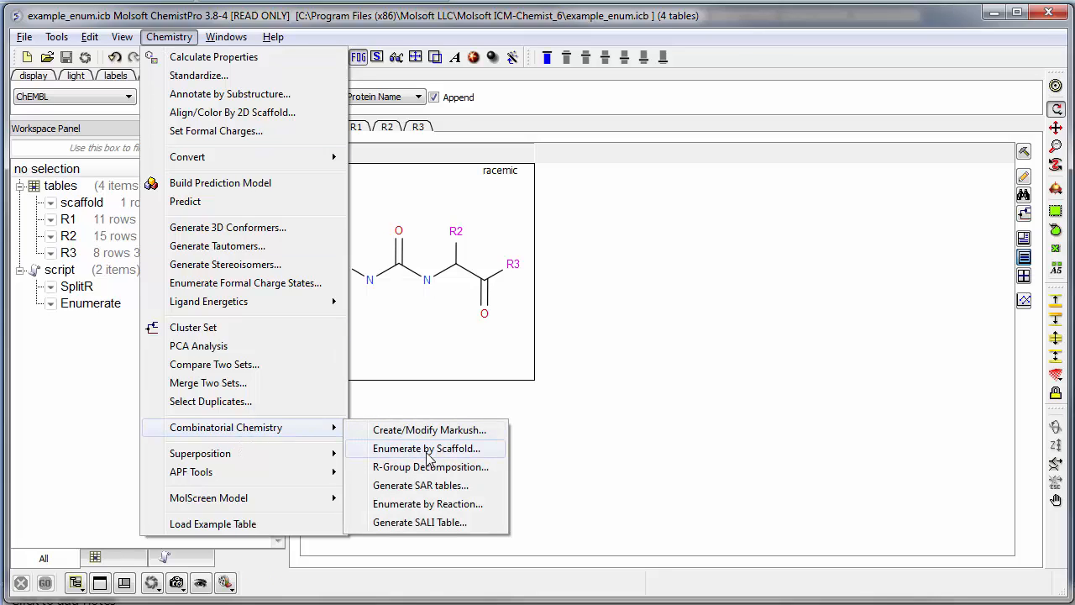
left_click(425, 449)
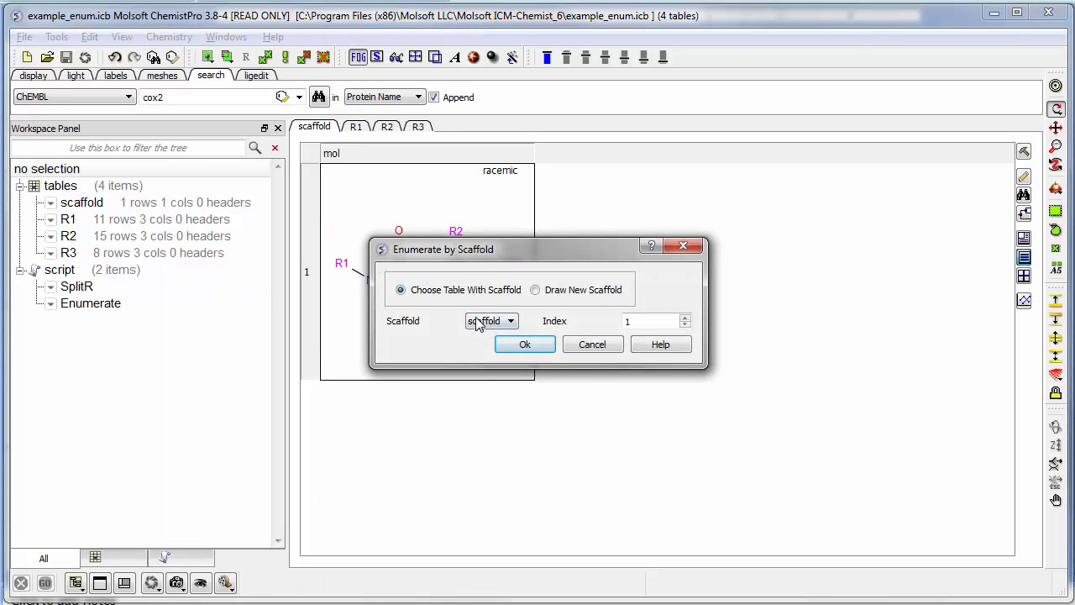
left_click_drag(496, 250, 696, 249)
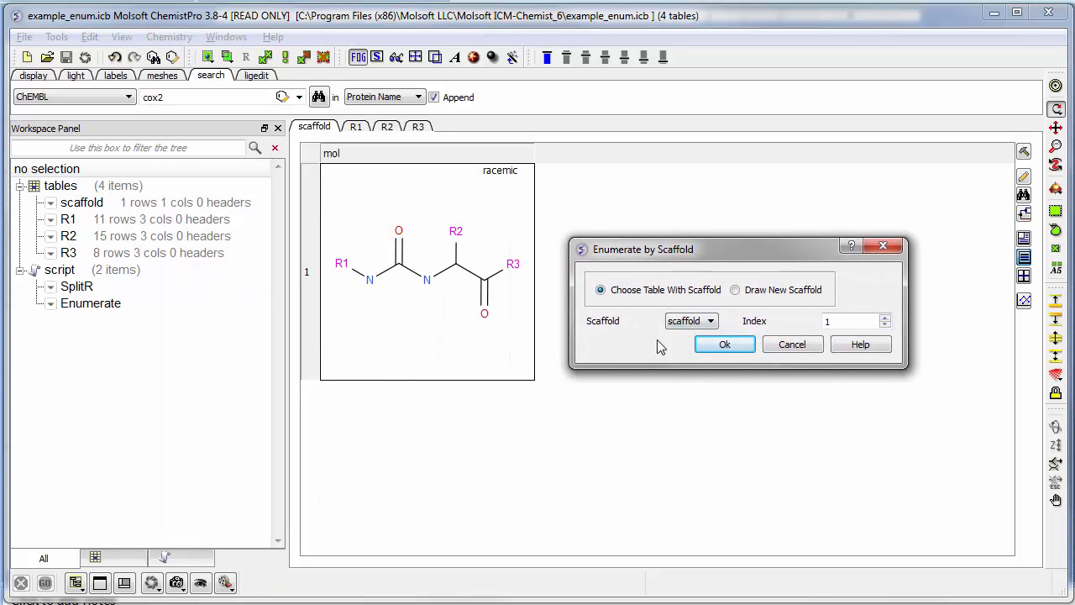
left_click(725, 345)
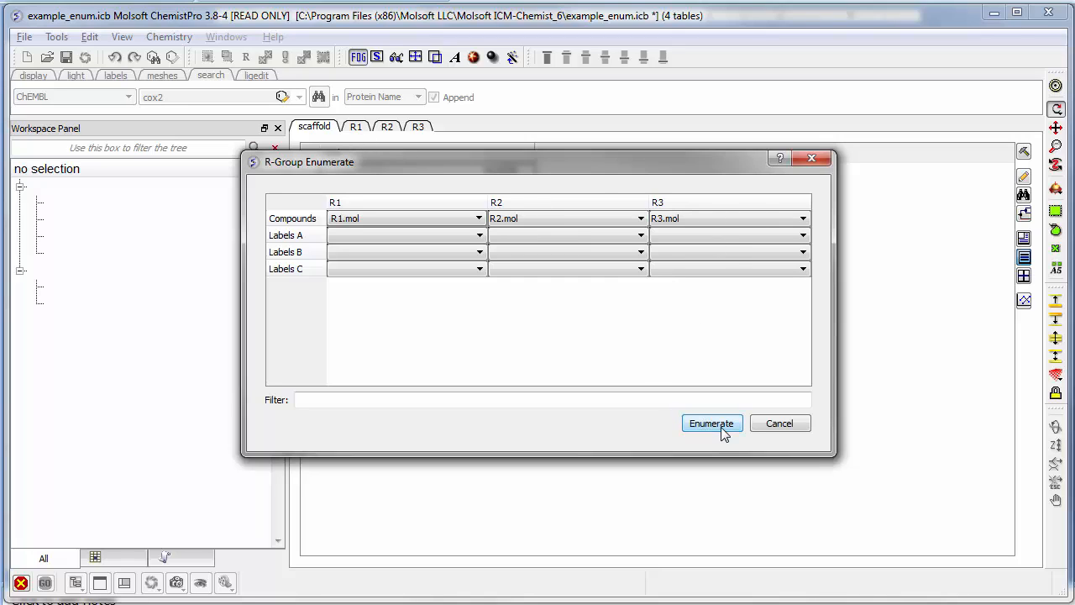
Enumerate the library with R1.mol, R2.mol and R3.mol as compounds, and enlarge the result table's first row and mol column.
left_click(478, 220)
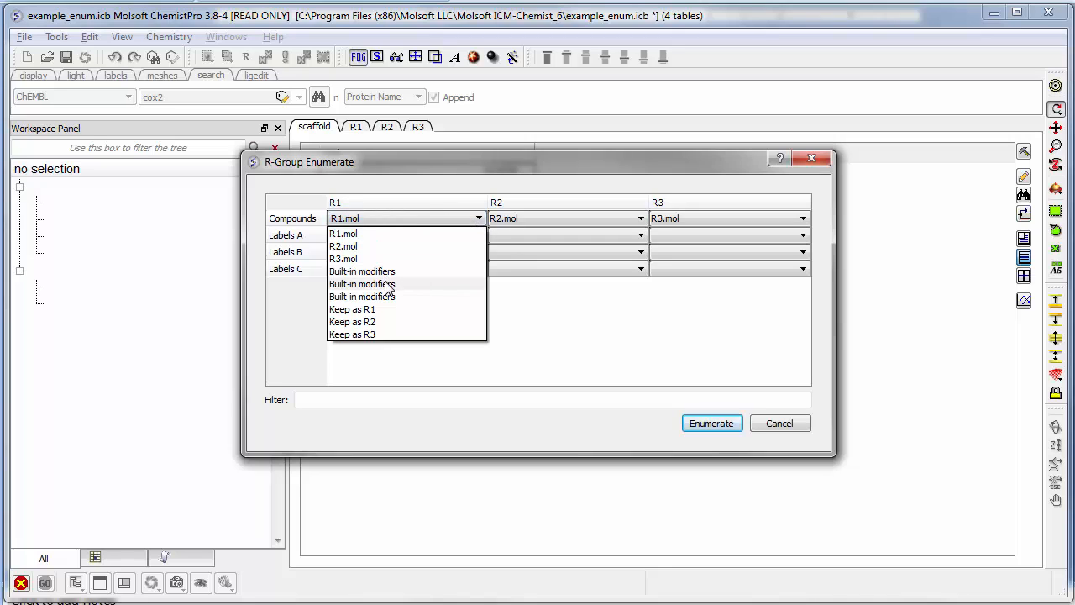
left_click(552, 314)
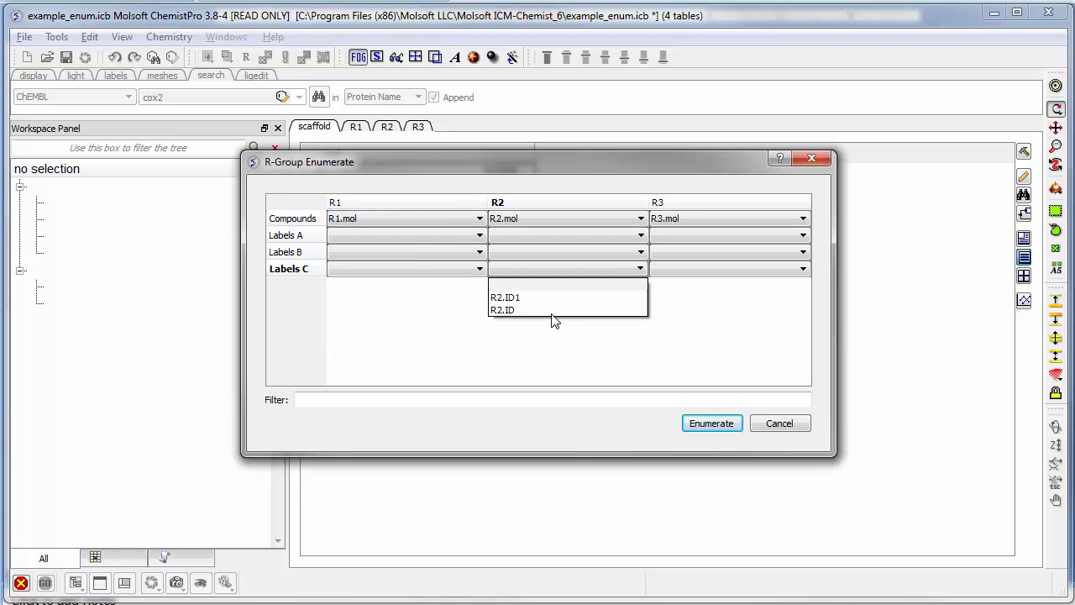
left_click(712, 424)
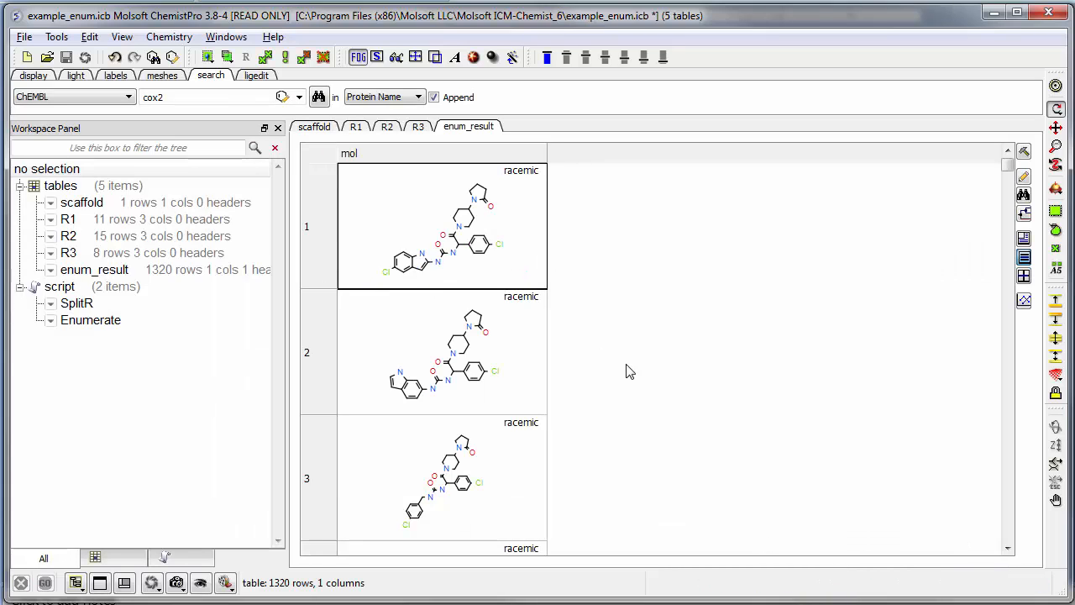
left_click_drag(325, 288, 325, 340)
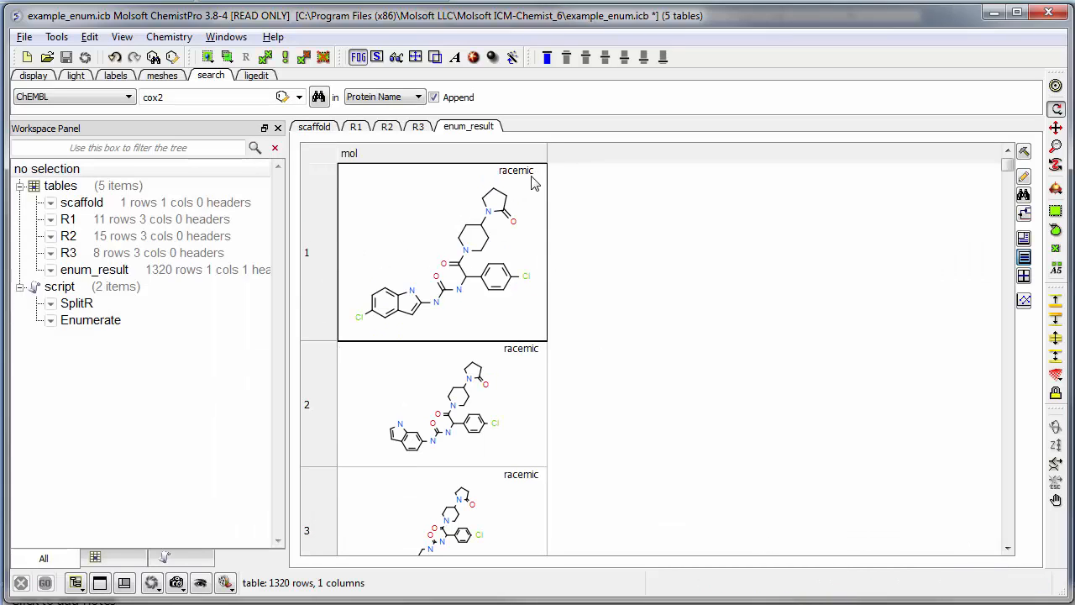
left_click_drag(546, 155, 596, 155)
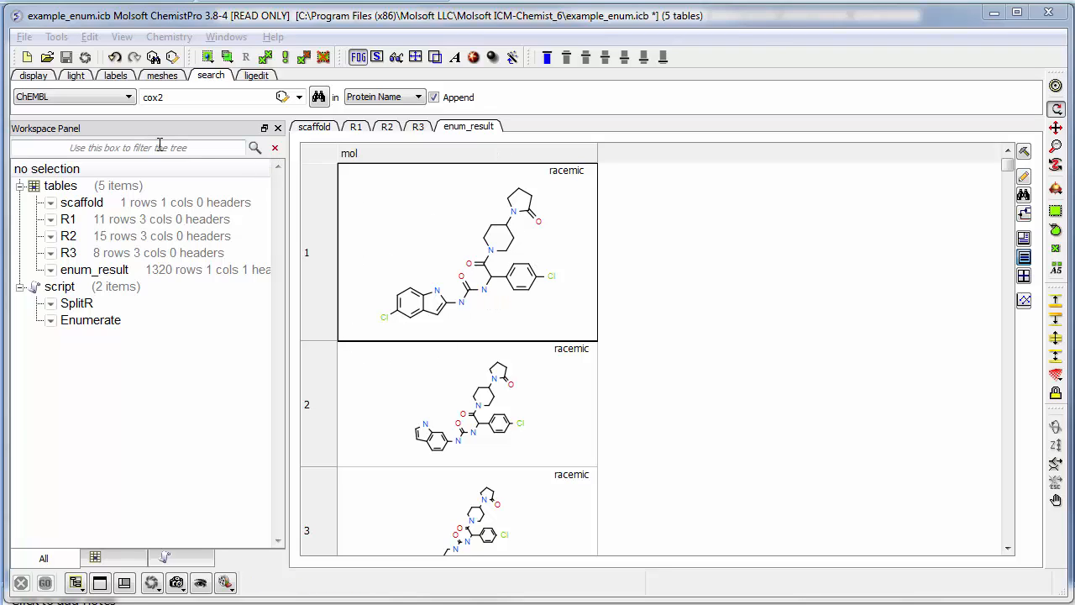
Open the recent file screeningData.sdf and enlarge its first two rows to show the structures larger.
left_click(24, 36)
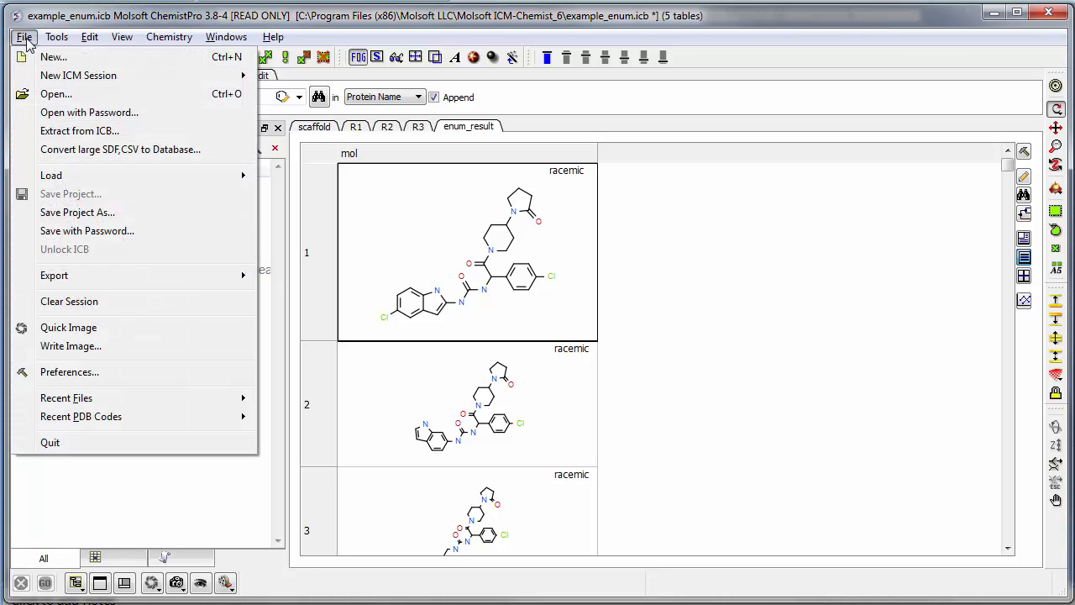
mouse_move(168, 398)
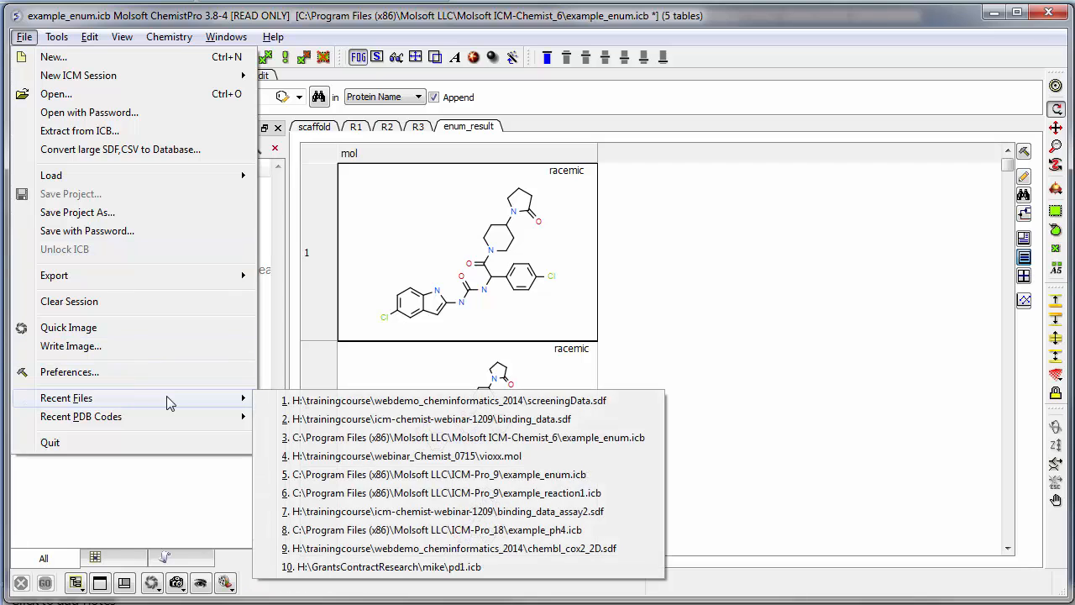
left_click(293, 403)
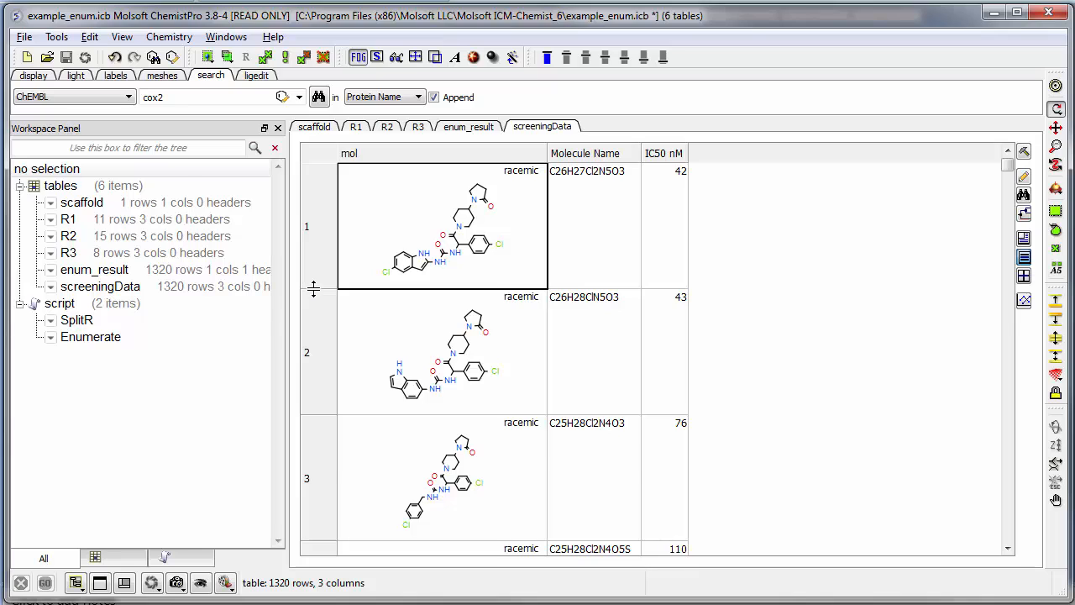
left_click_drag(311, 289, 311, 343)
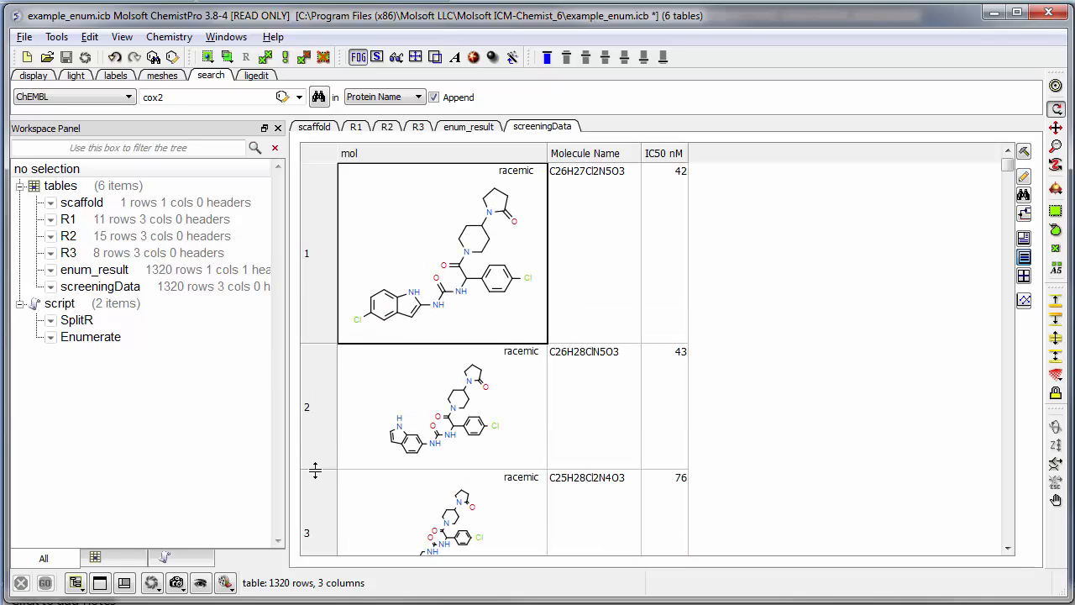
left_click_drag(315, 471, 315, 512)
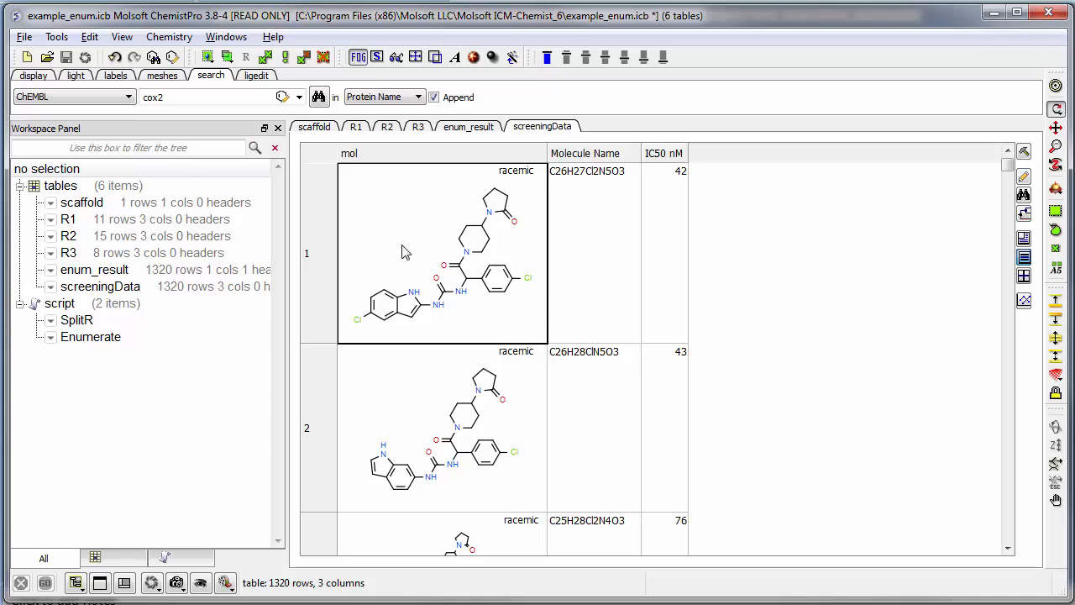
Open the R-Group Decomposition settings and compare the scaffold table's structure with the compounds in screeningData.
left_click(176, 38)
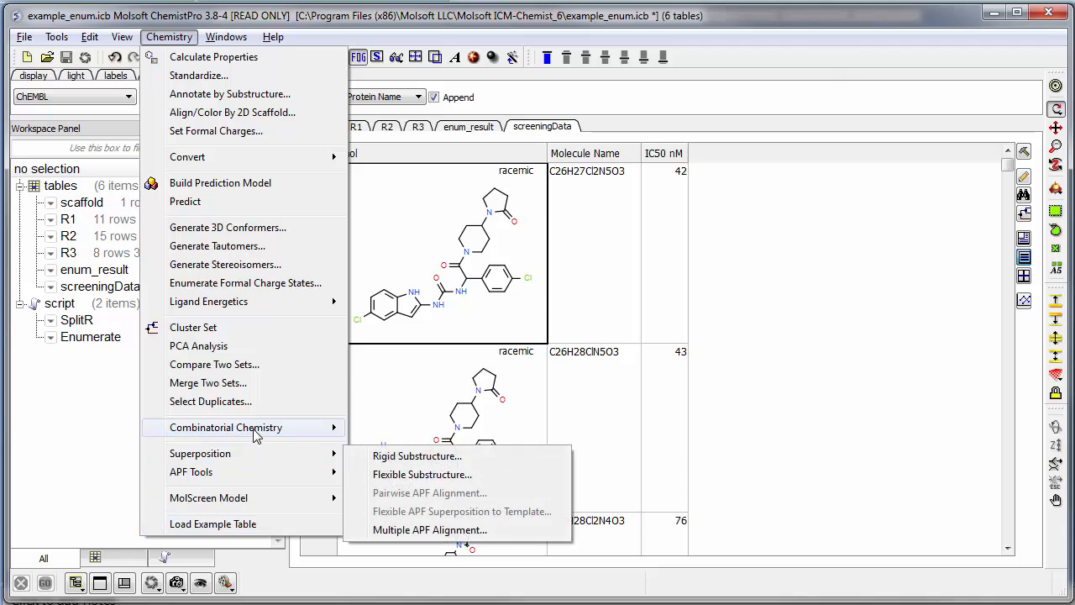
mouse_move(252, 428)
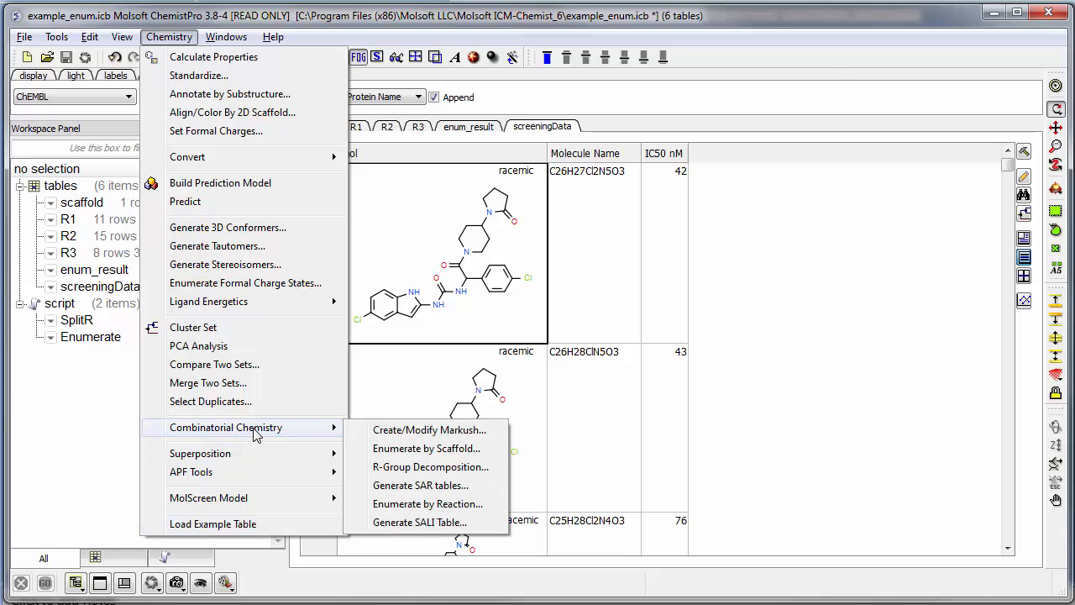
left_click(411, 469)
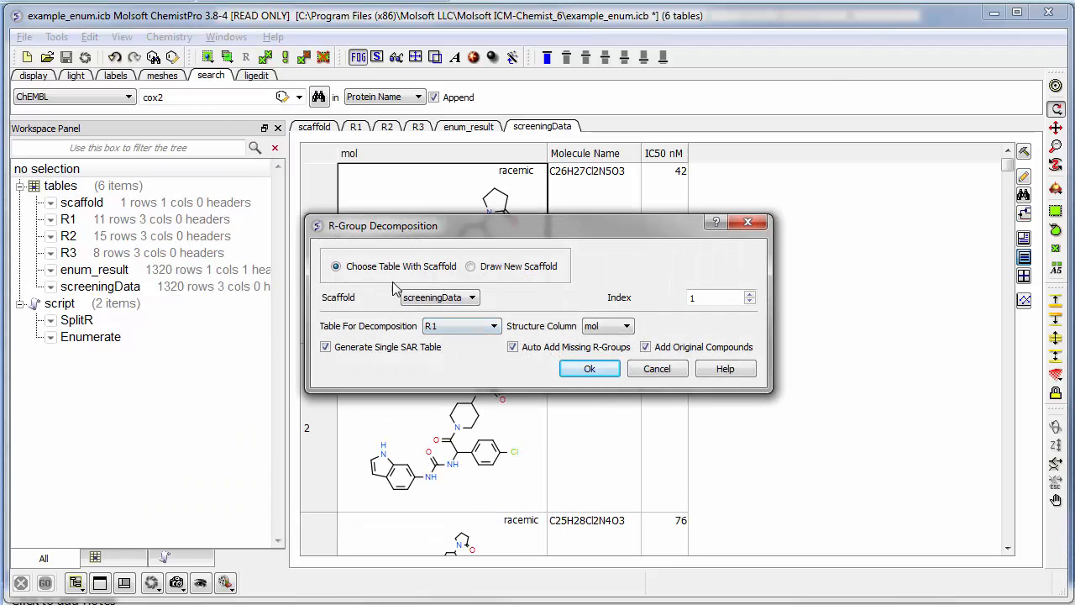
left_click(315, 128)
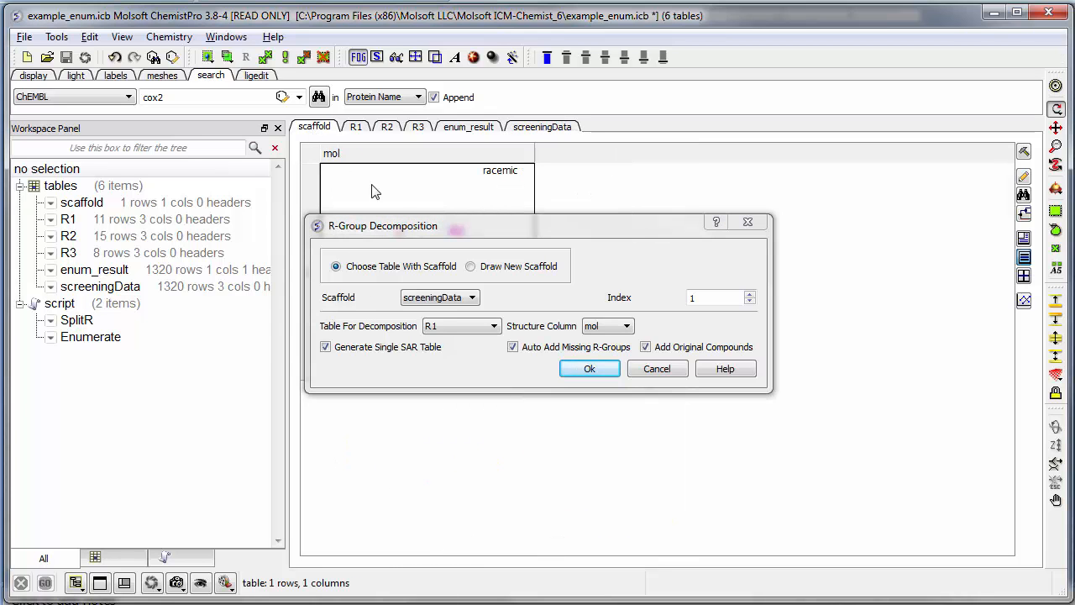
left_click_drag(410, 226, 207, 402)
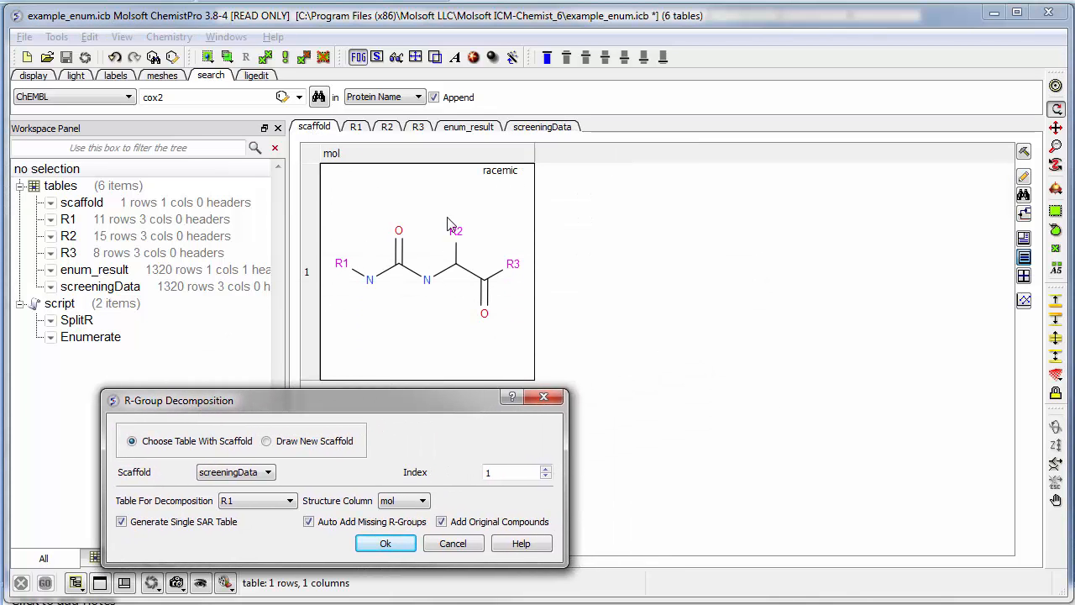
left_click(540, 126)
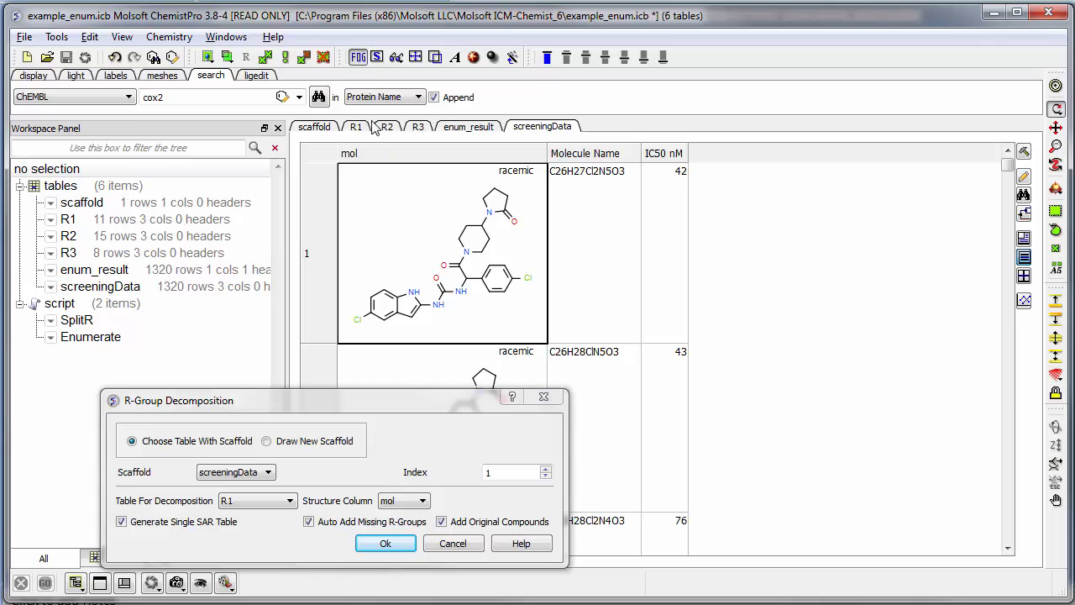
left_click(467, 127)
left_click(542, 127)
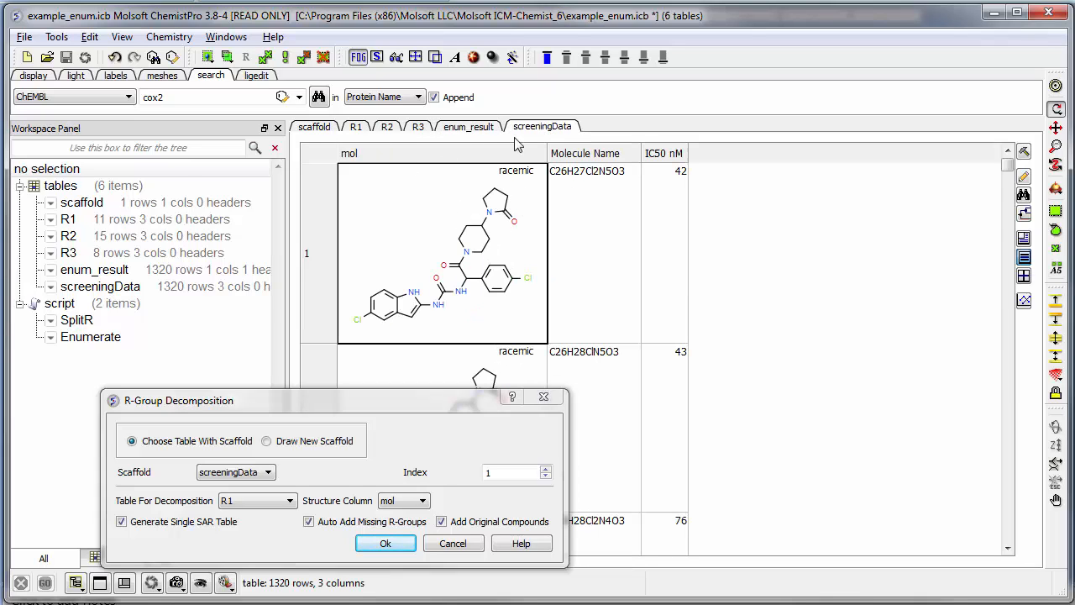
Decompose the mol column of screeningData into R-groups using the scaffold table, generating a single SAR table with the original compounds.
left_click(268, 472)
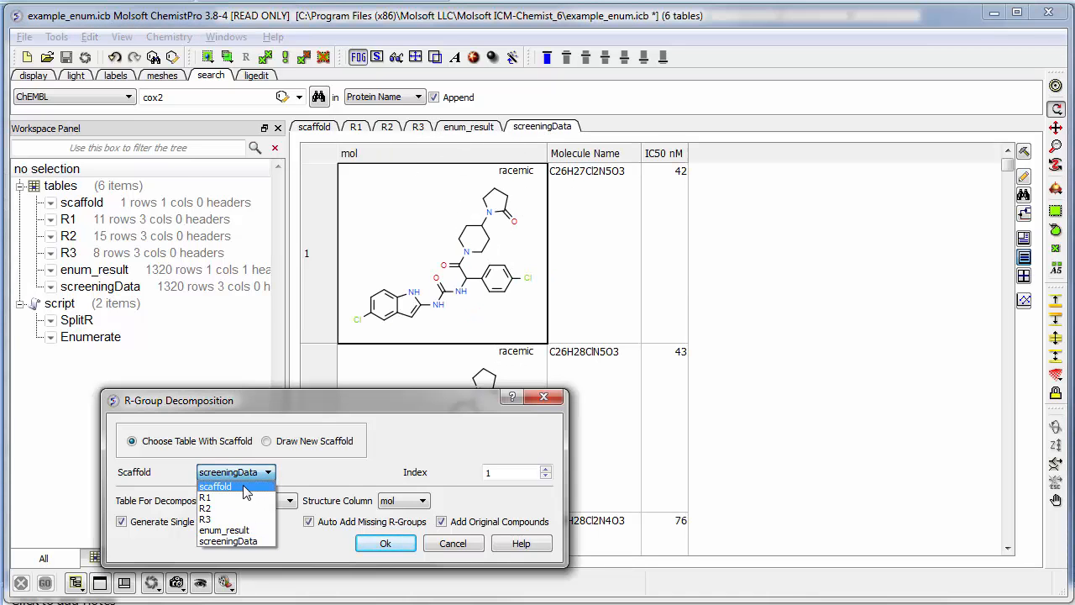
left_click(245, 487)
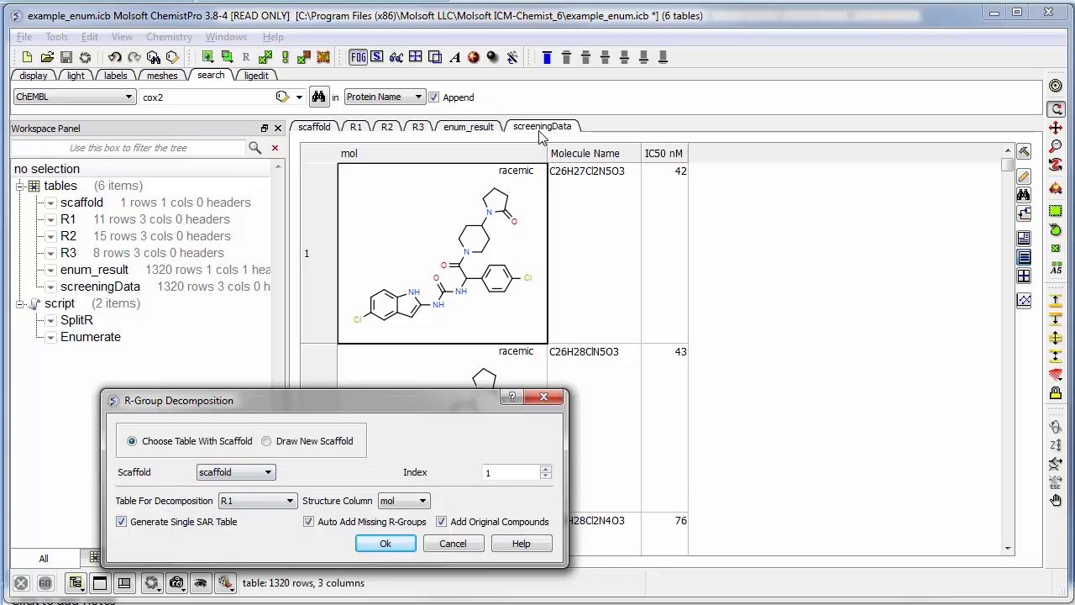
left_click(290, 501)
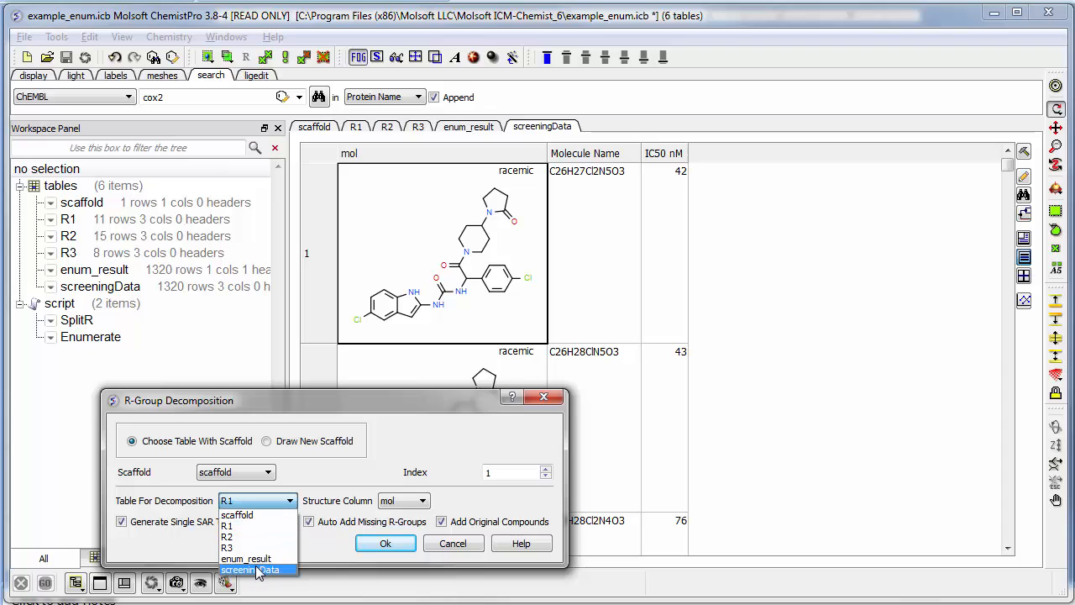
left_click(282, 570)
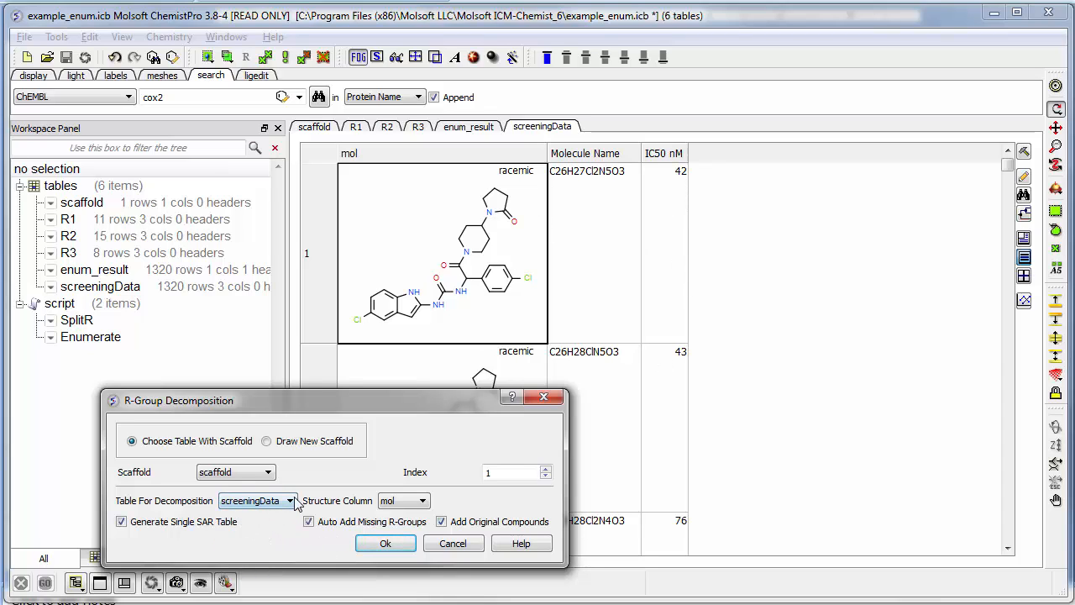
left_click(411, 501)
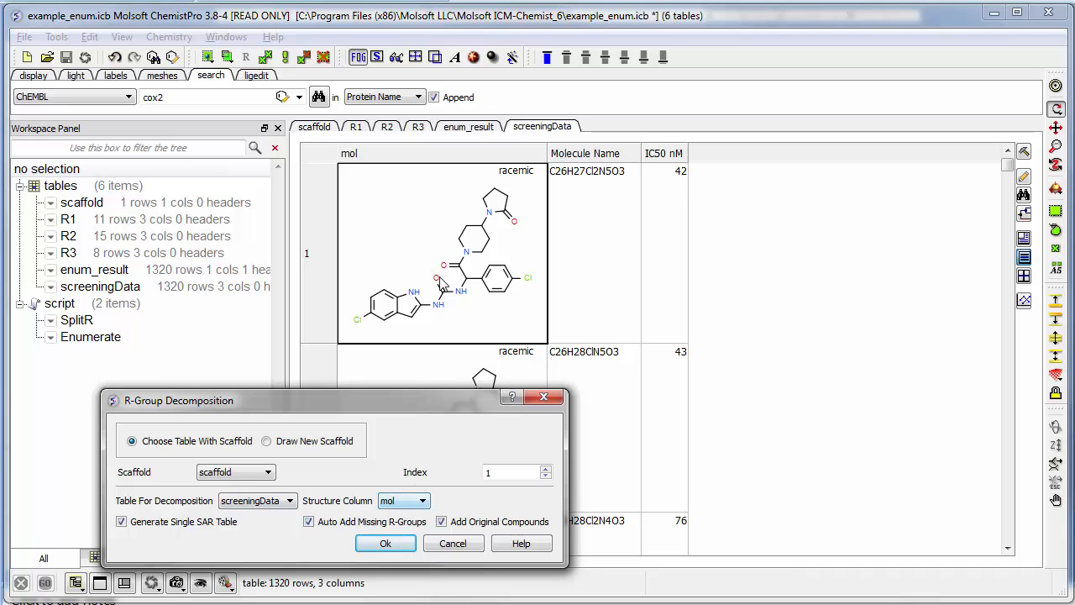
left_click(384, 543)
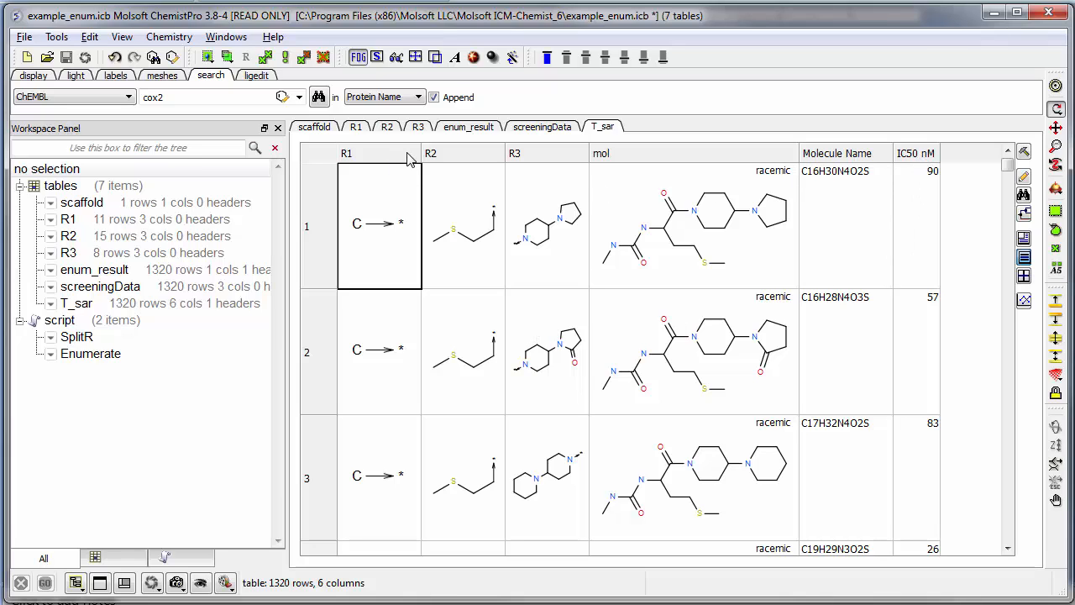
Sort the SAR table by R1 descending and by IC50 nM ascending, and examine the R-groups of the most potent compounds.
left_click(361, 158)
left_click(350, 157)
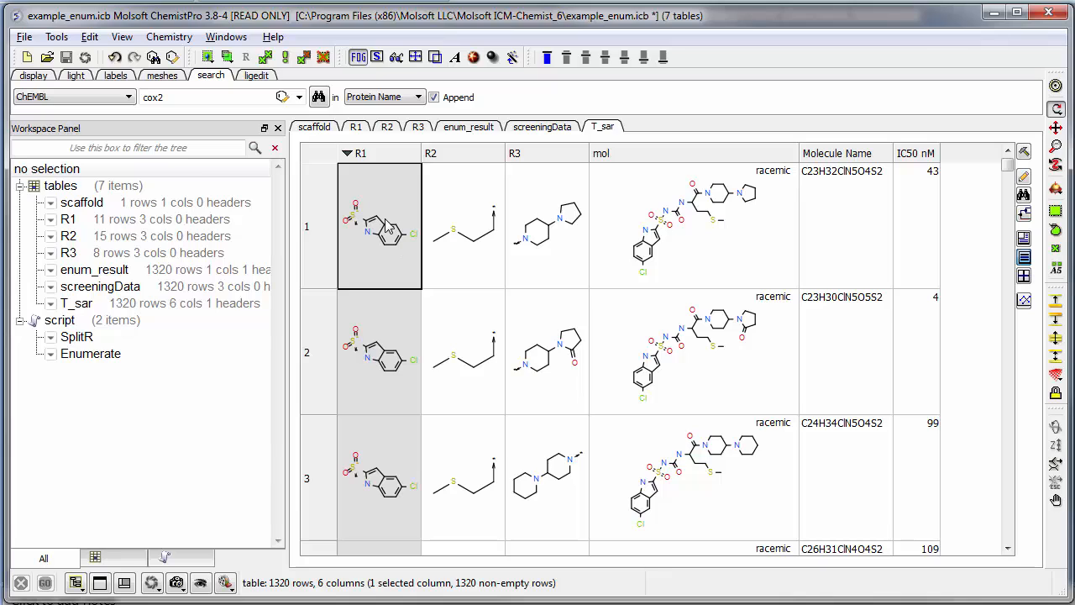
left_click(911, 158)
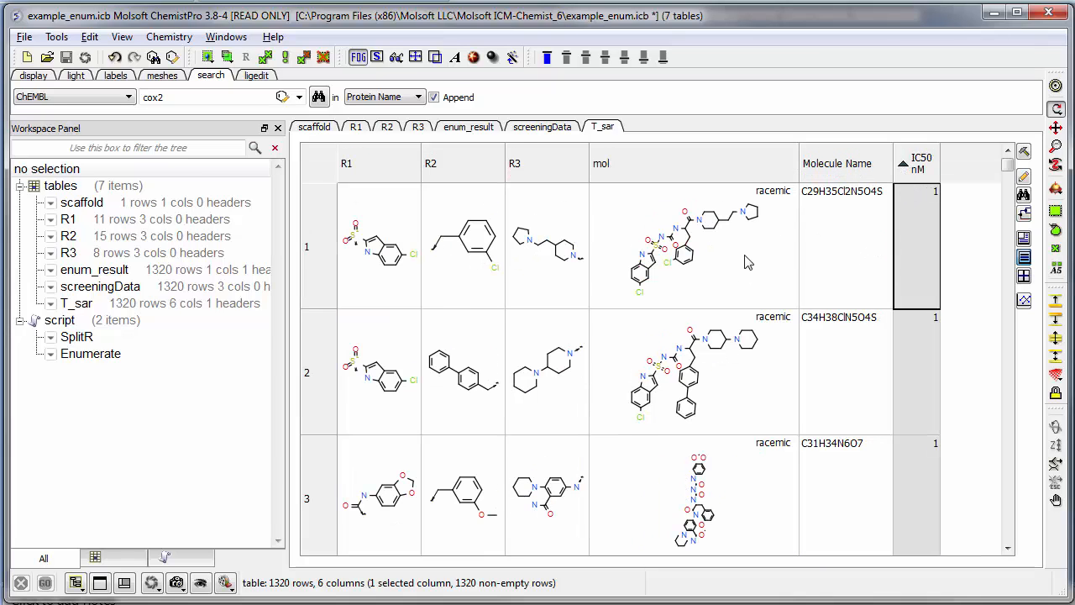
scroll(549, 245, "down", 2)
scroll(549, 252, "up", 2)
scroll(568, 399, "down", 2)
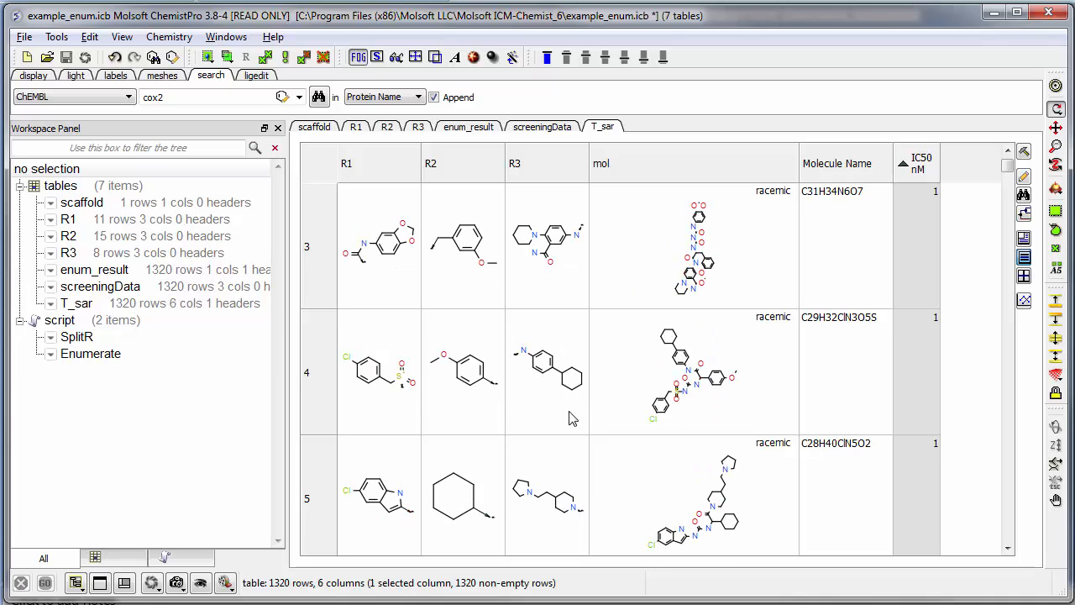
scroll(593, 487, "down", 2)
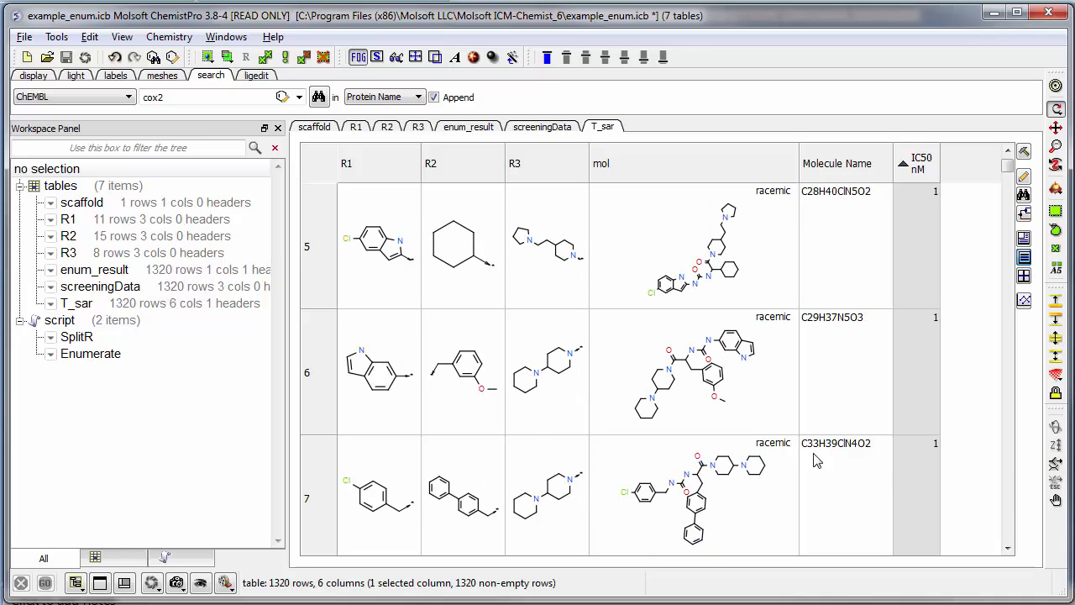
scroll(592, 450, "down", 2)
scroll(580, 440, "up", 6)
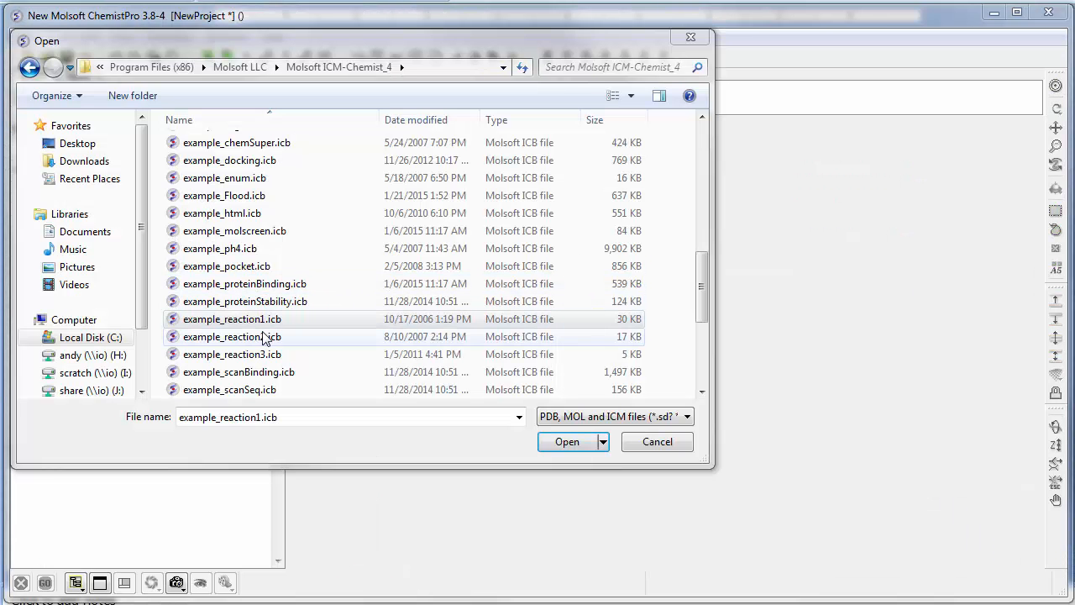
Open the example_reaction1.icb project from the Molsoft ICM-Chemist_4 folder.
left_click(227, 323)
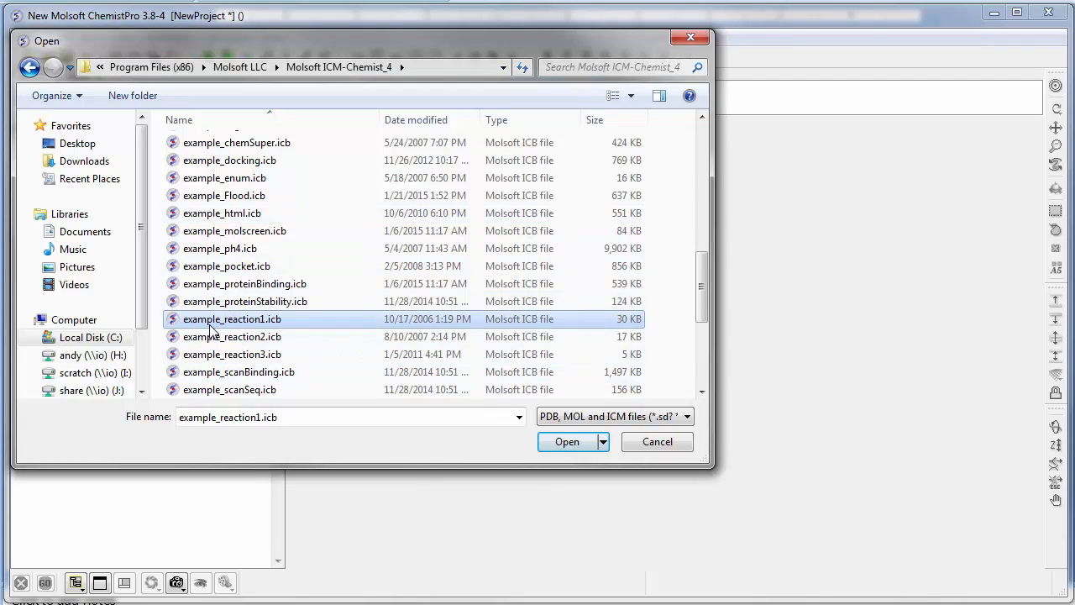
left_click(565, 440)
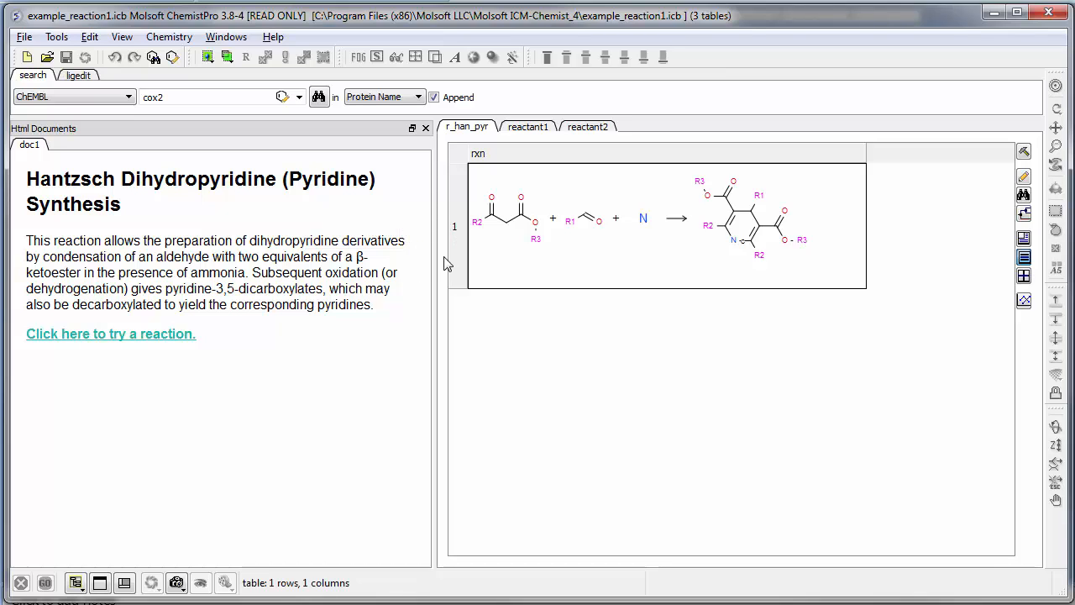
Widen the table area and examine the reaction in r_han_pyr alongside the compounds in the reactant1 and reactant2 tables.
left_click_drag(435, 261, 242, 269)
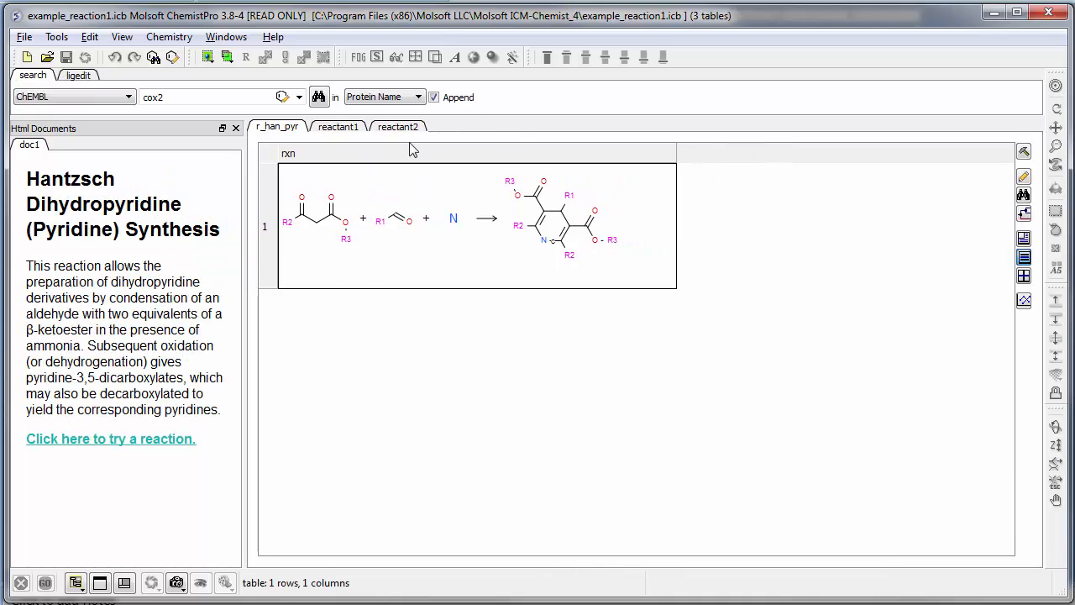
left_click(338, 127)
left_click(388, 127)
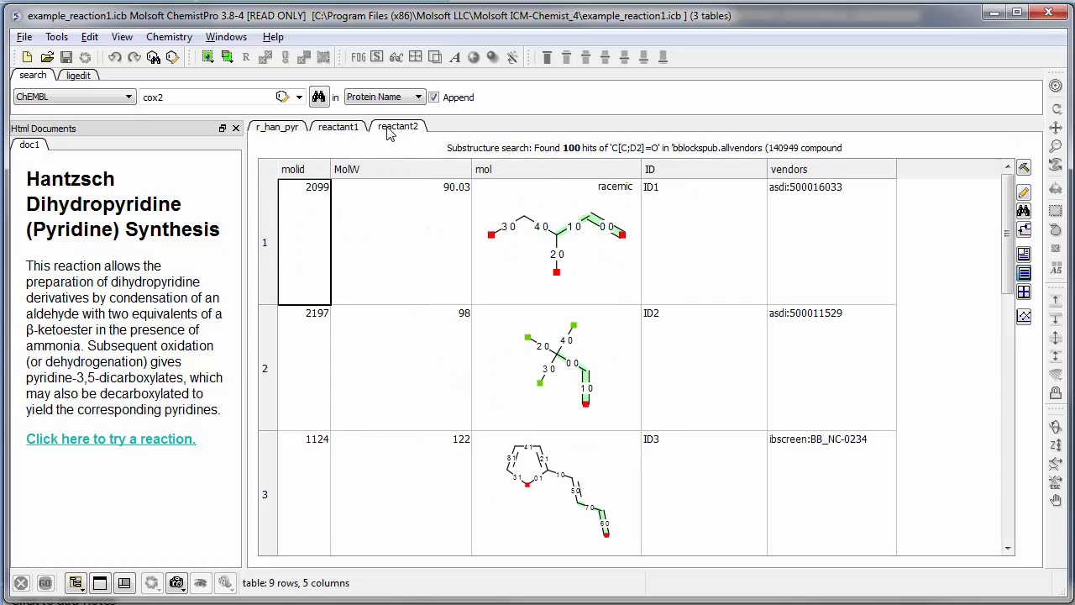
left_click(280, 128)
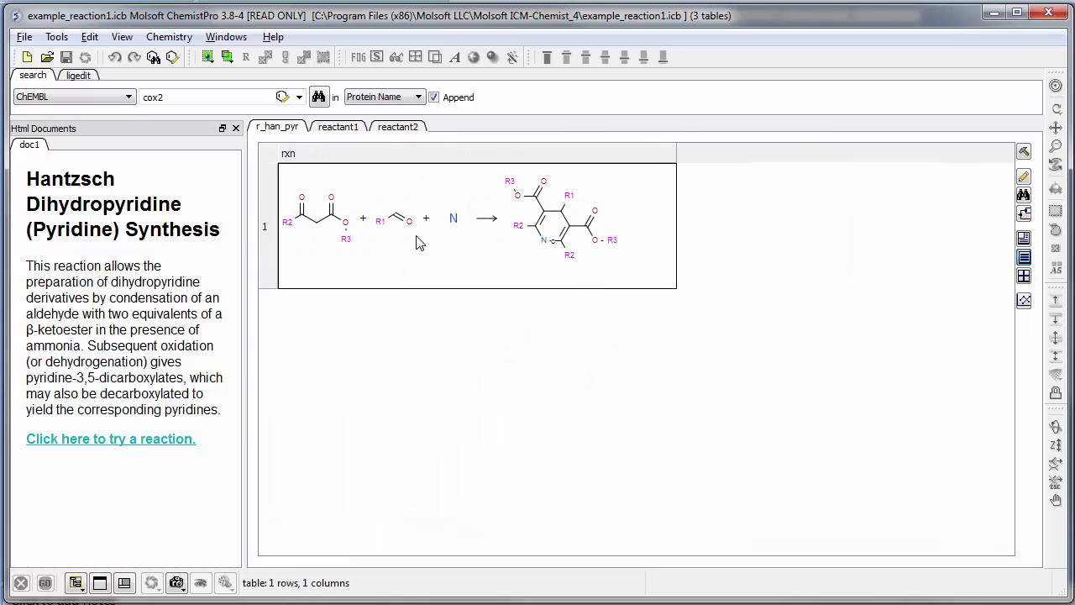
left_click(344, 130)
left_click(390, 130)
left_click(291, 130)
Enumerate the r_han_pyr reaction using reactant1.mol for R2 and R3 and reactant2.mol for R1, skipping multiple matches.
left_click(169, 37)
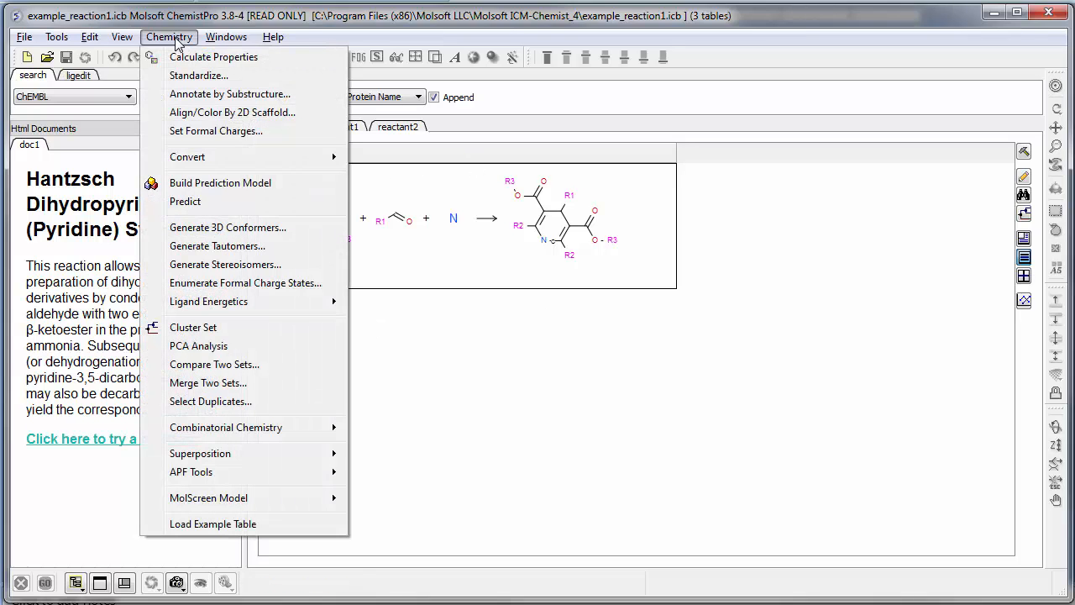
mouse_move(248, 432)
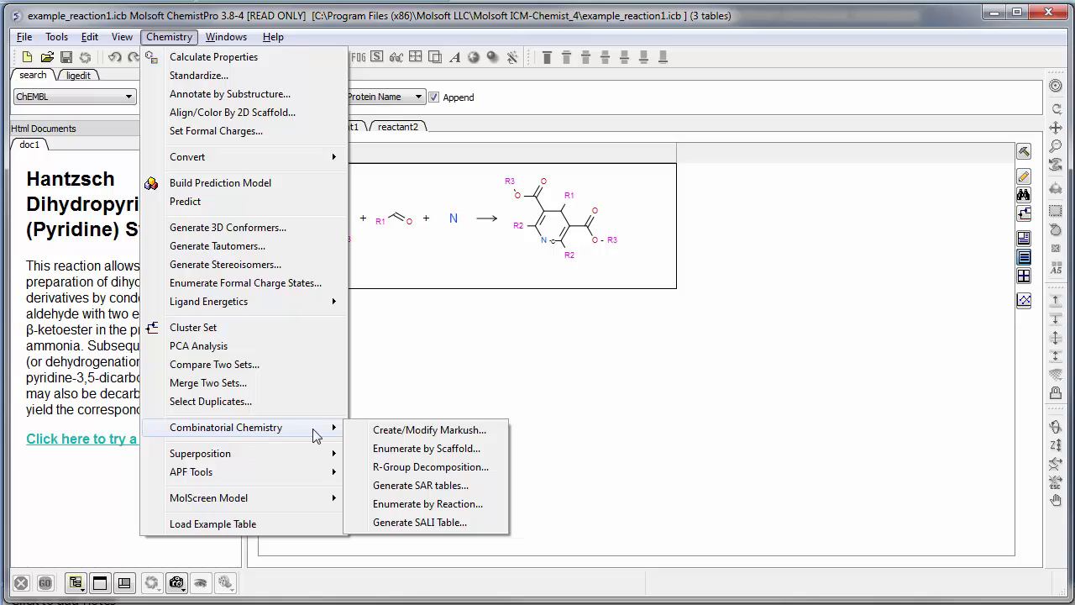
left_click(435, 507)
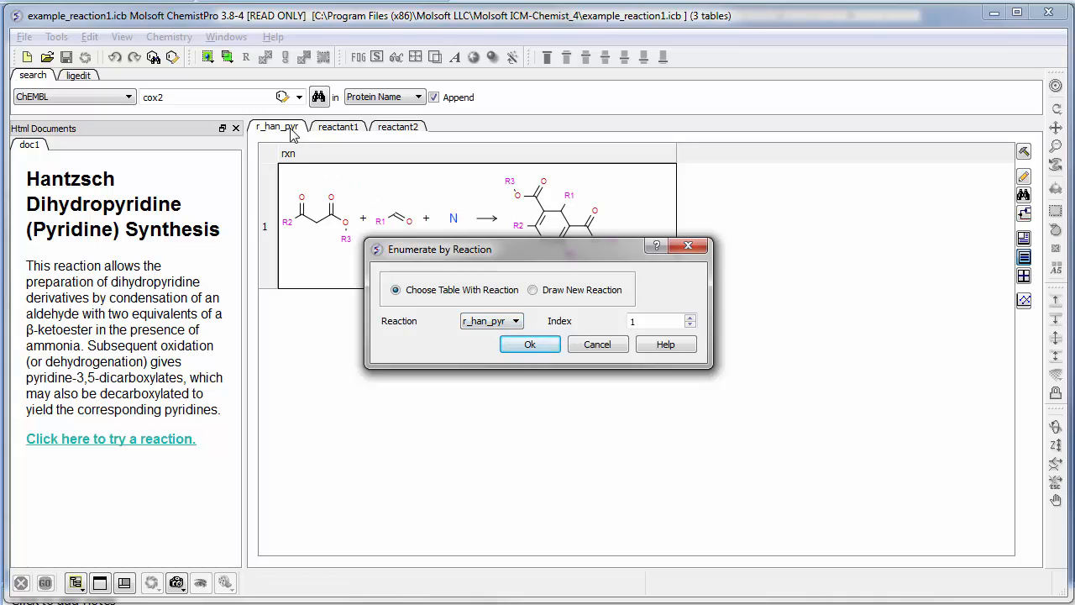
left_click(528, 345)
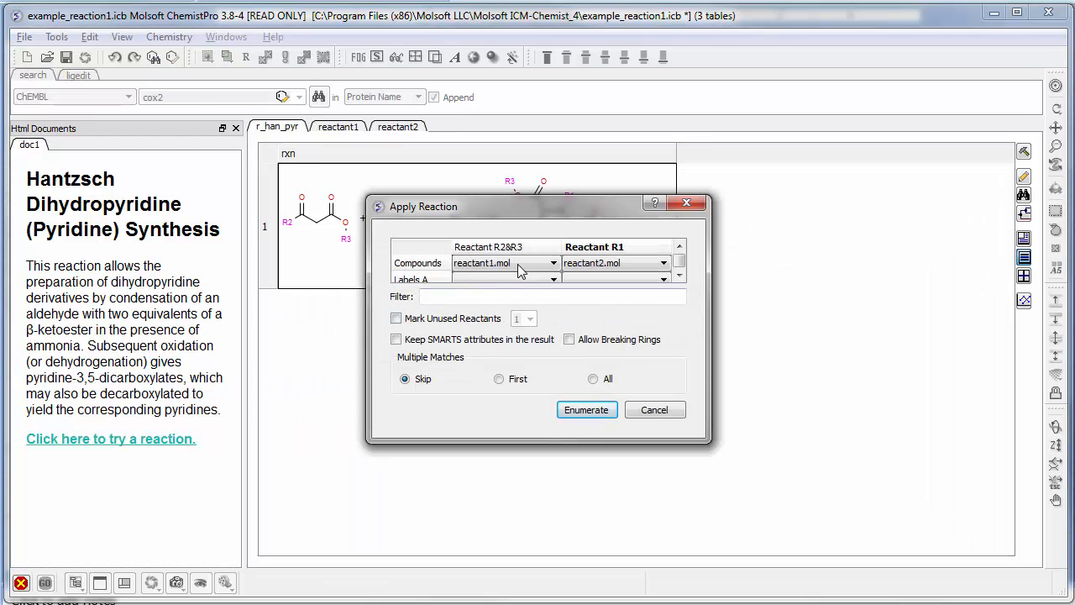
left_click(583, 410)
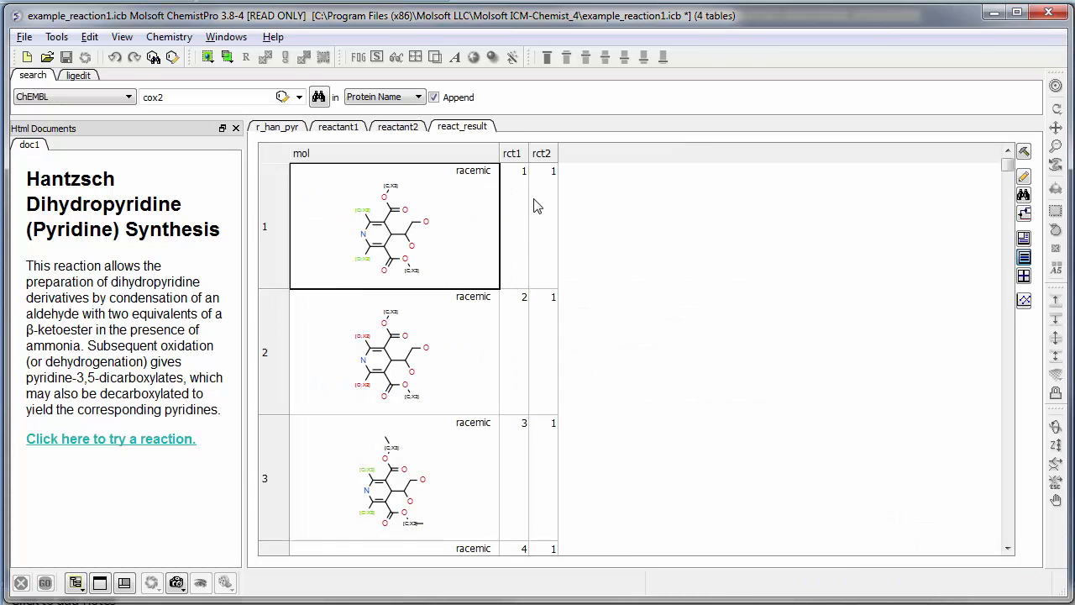
Try the reaction arrow tool in the ICM Molecule Editor and close the editor without keeping the sketch.
left_click(172, 56)
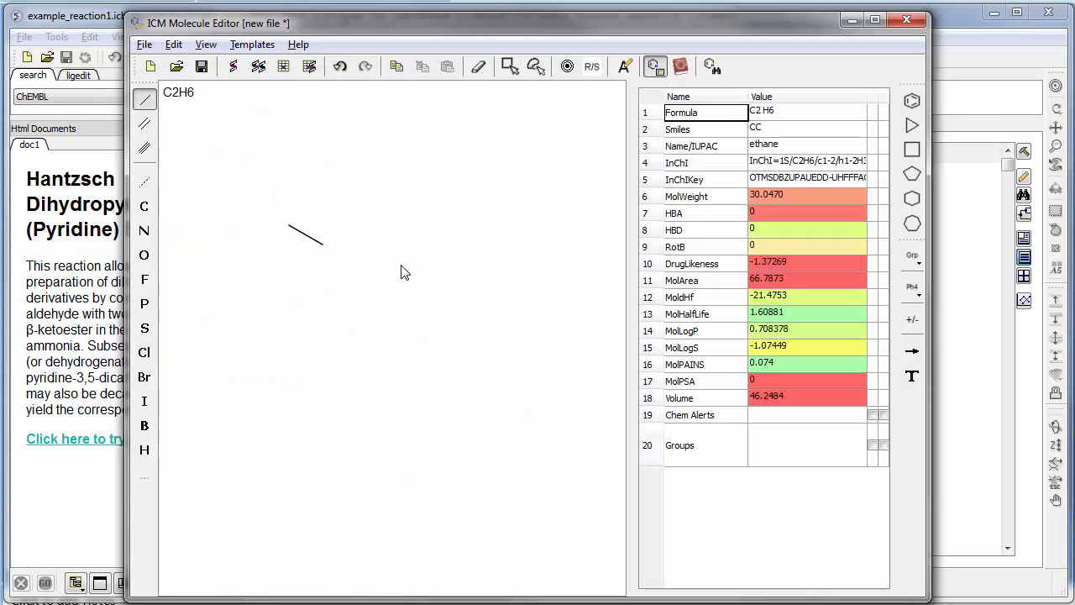
left_click(913, 353)
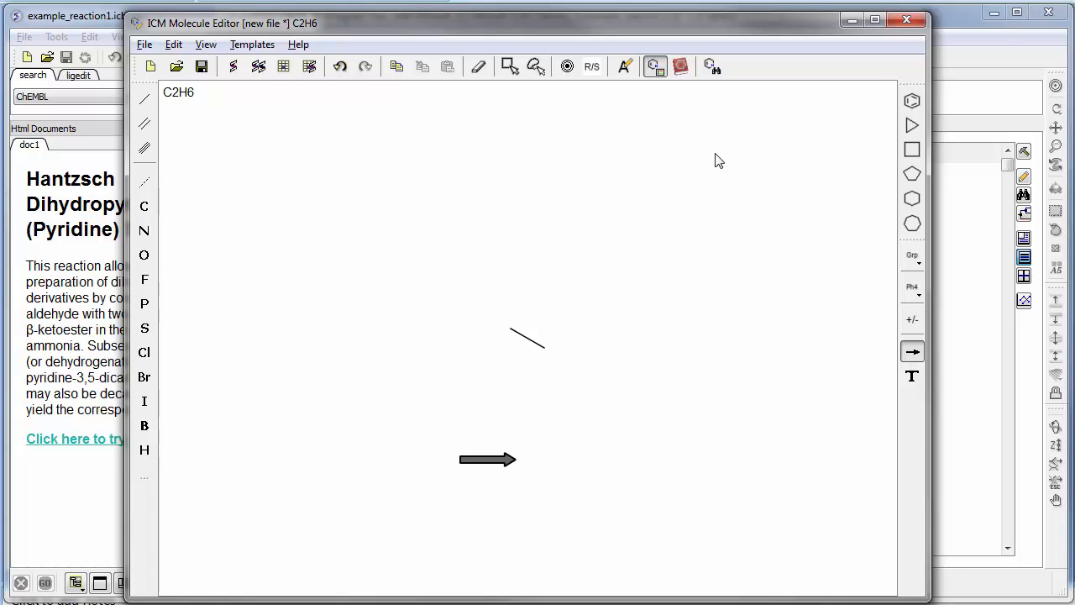
left_click(906, 20)
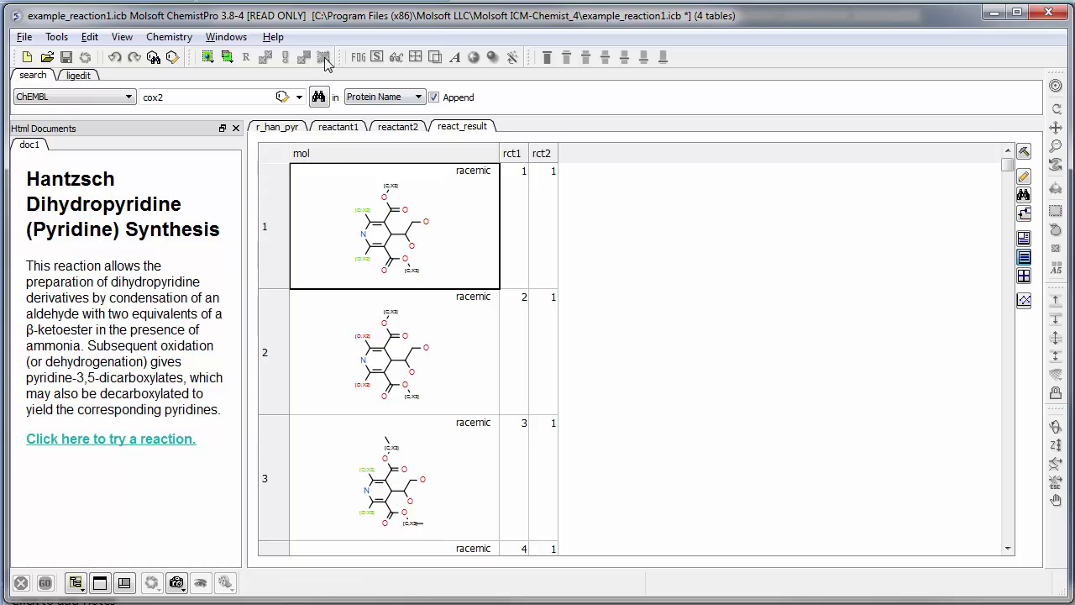
left_click(168, 37)
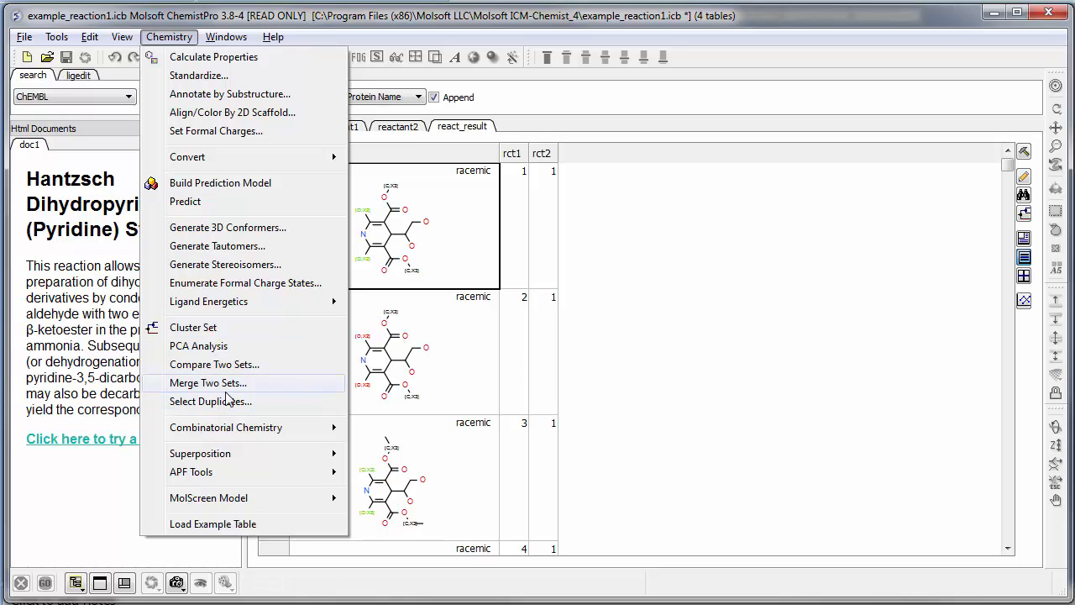
mouse_move(240, 459)
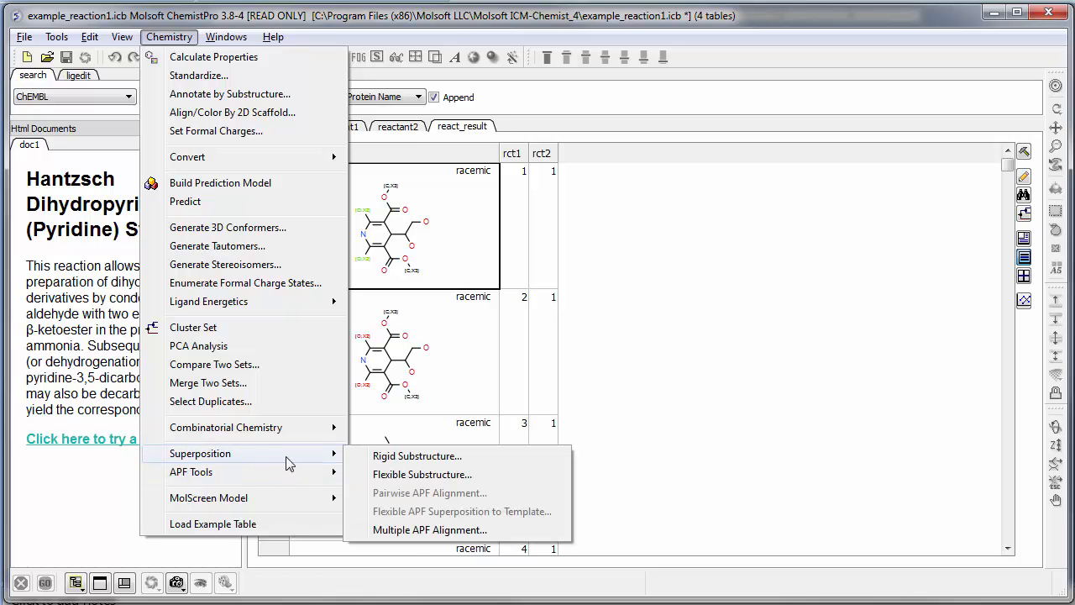
left_click(609, 271)
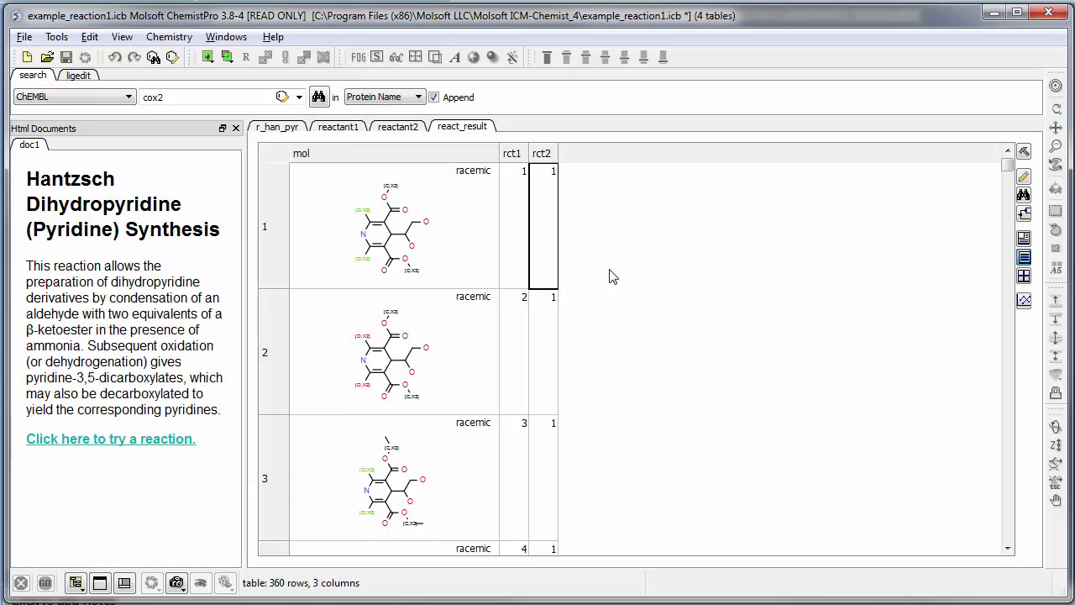